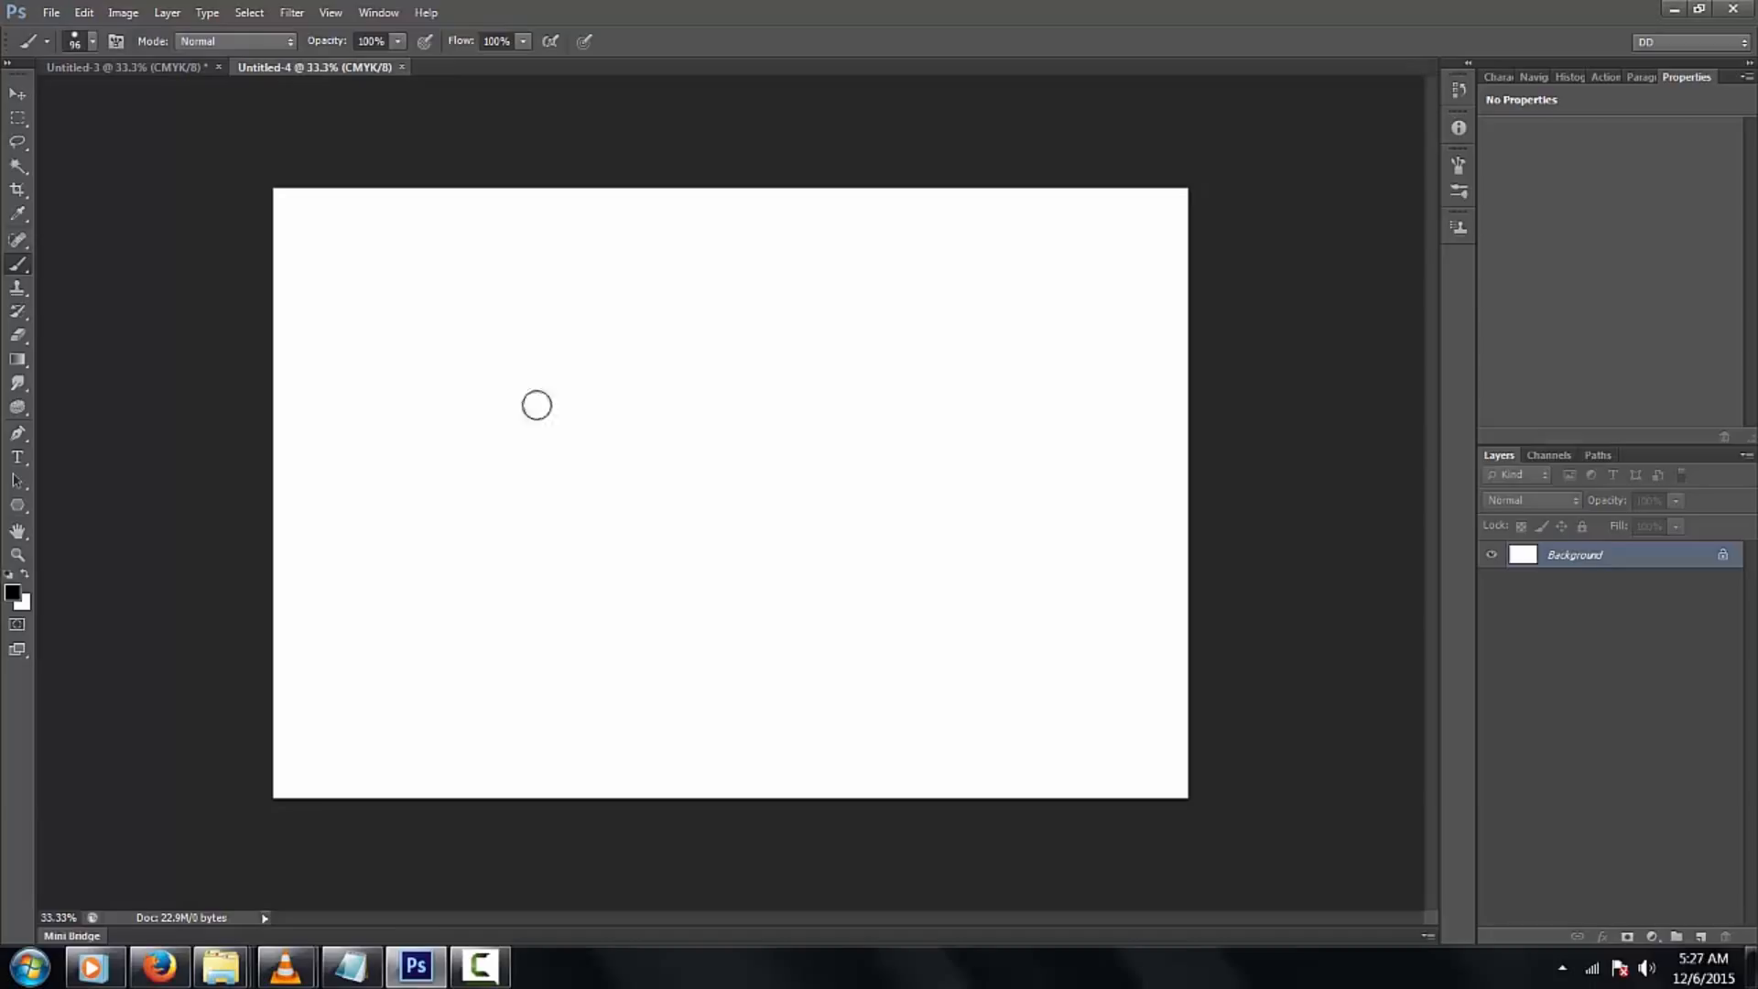
Try different brush diameters on the canvas, bringing the brush size down to about 48 px
left_click_drag(749, 463, 714, 471)
left_click_drag(620, 419, 694, 444)
right_click(687, 439)
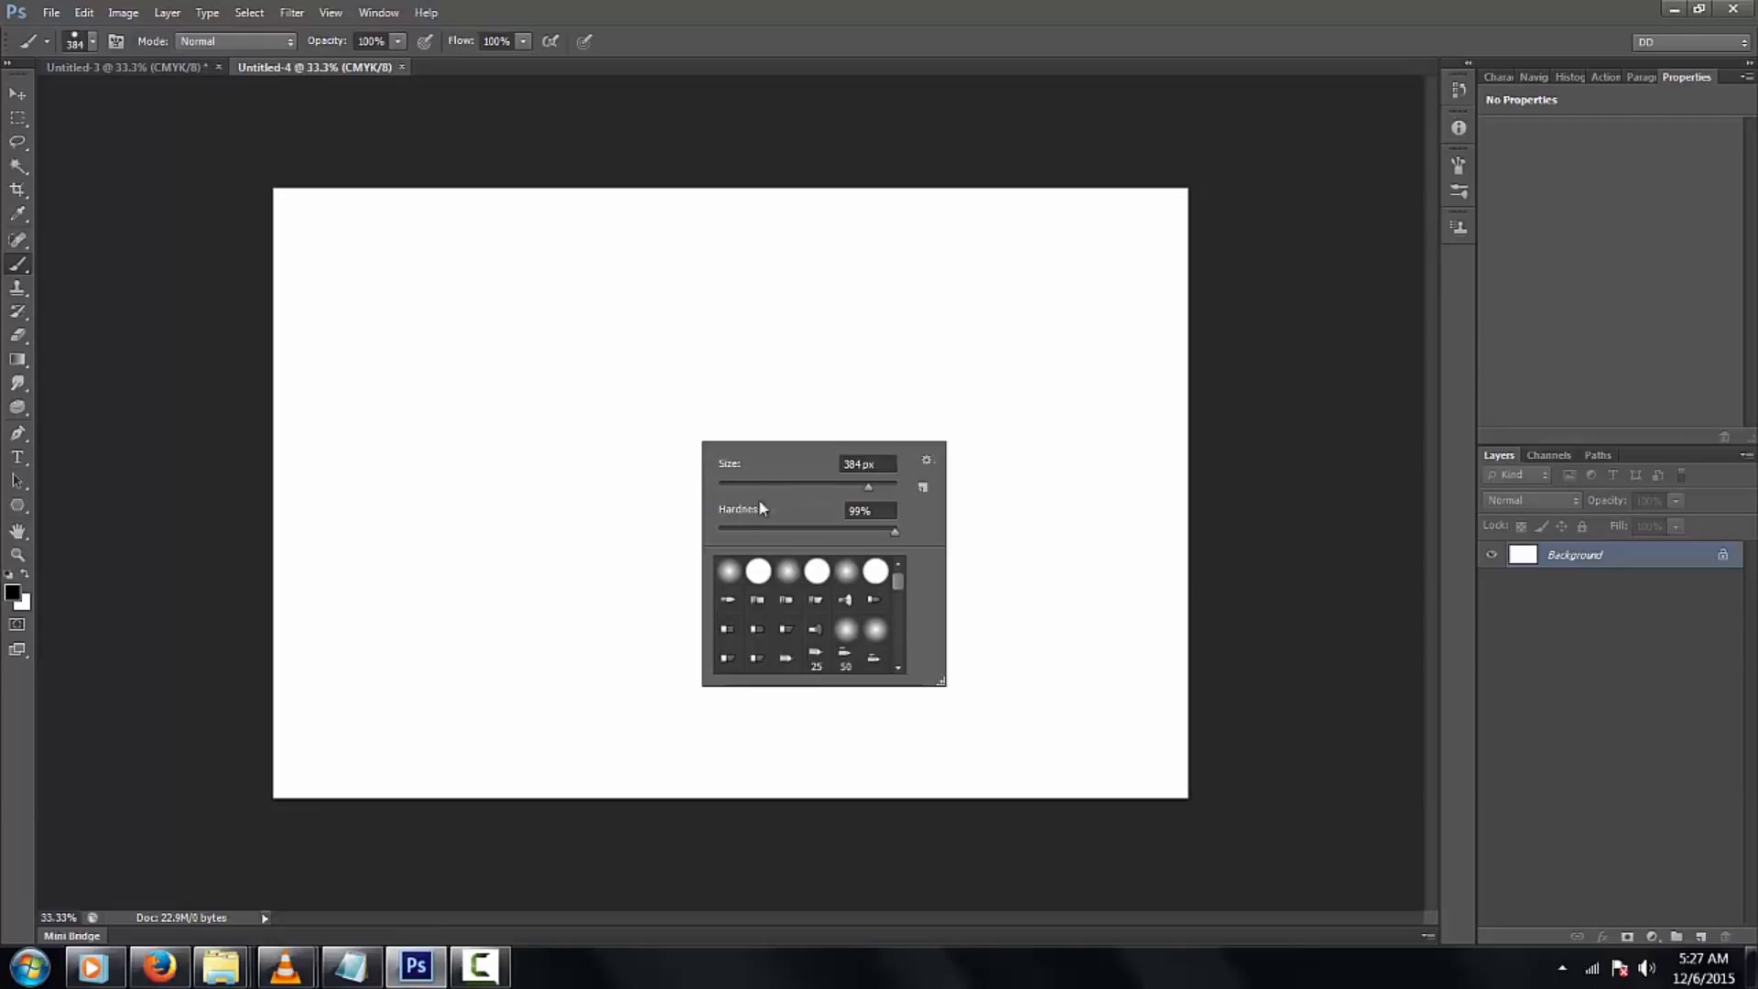
mouse_move(831, 490)
left_mouse_down()
mouse_move(727, 490)
mouse_move(763, 488)
left_mouse_up()
left_click(787, 489)
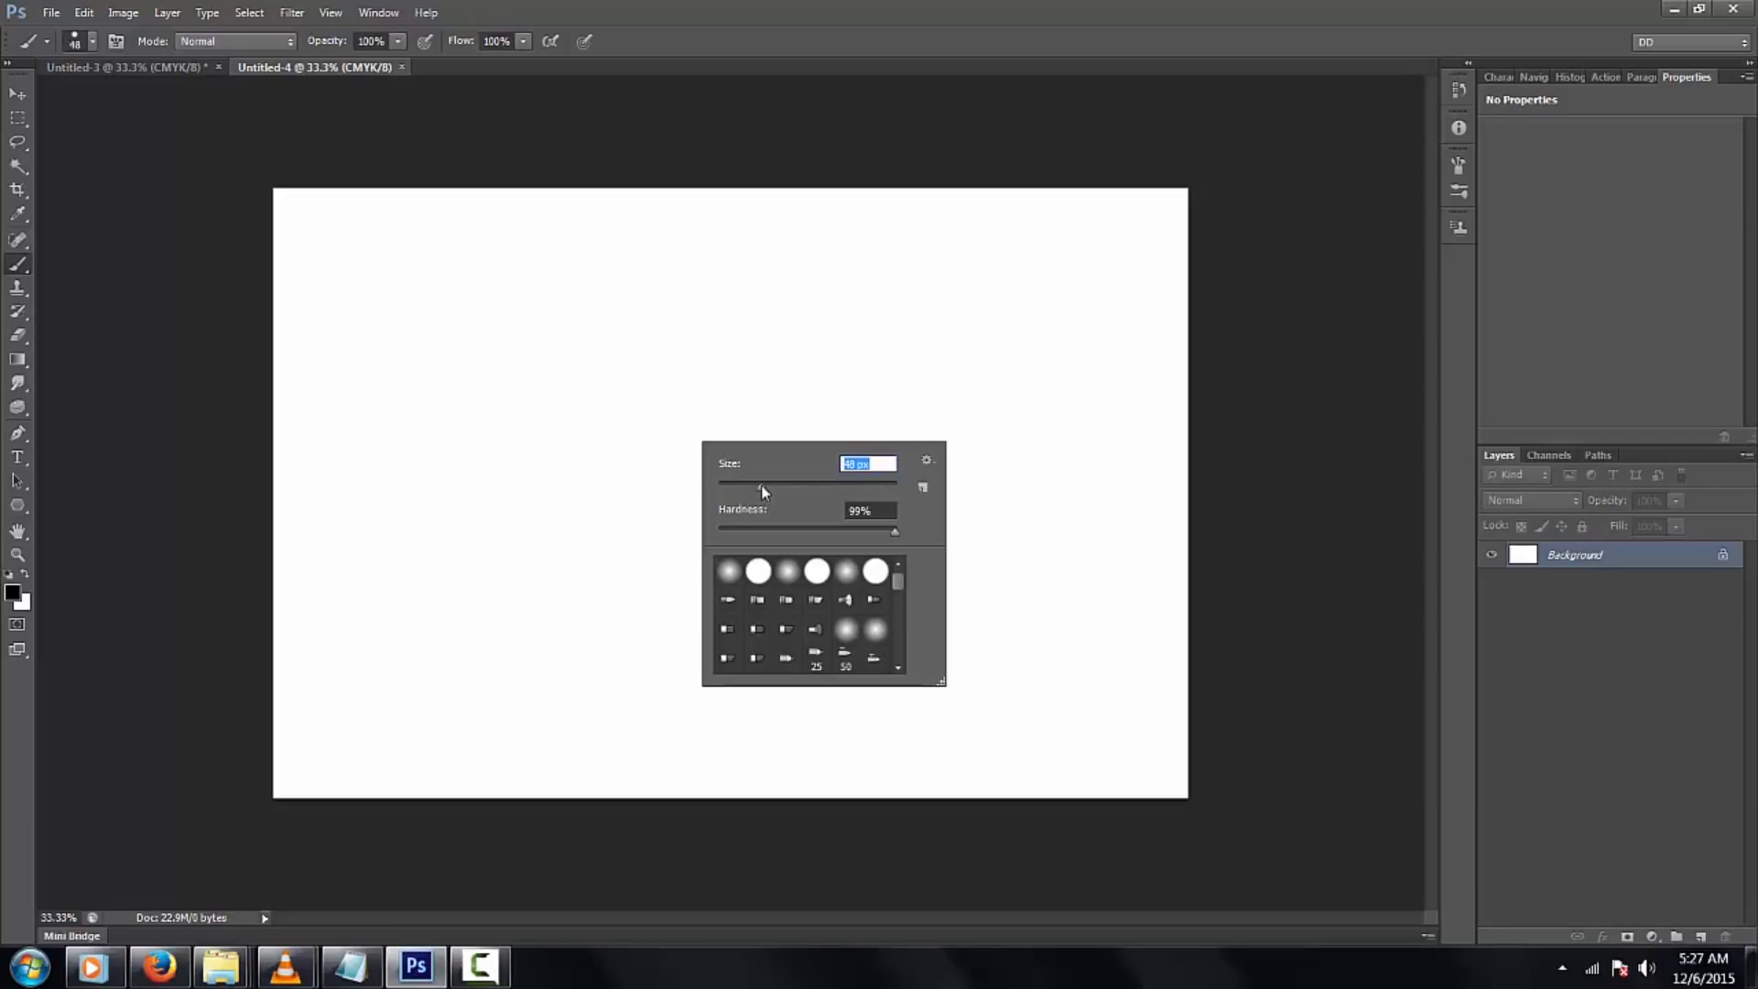
Set the brush size to 90 px and choose a soft round tip with 0% hardness
left_click(821, 488)
type("90")
left_click(898, 531)
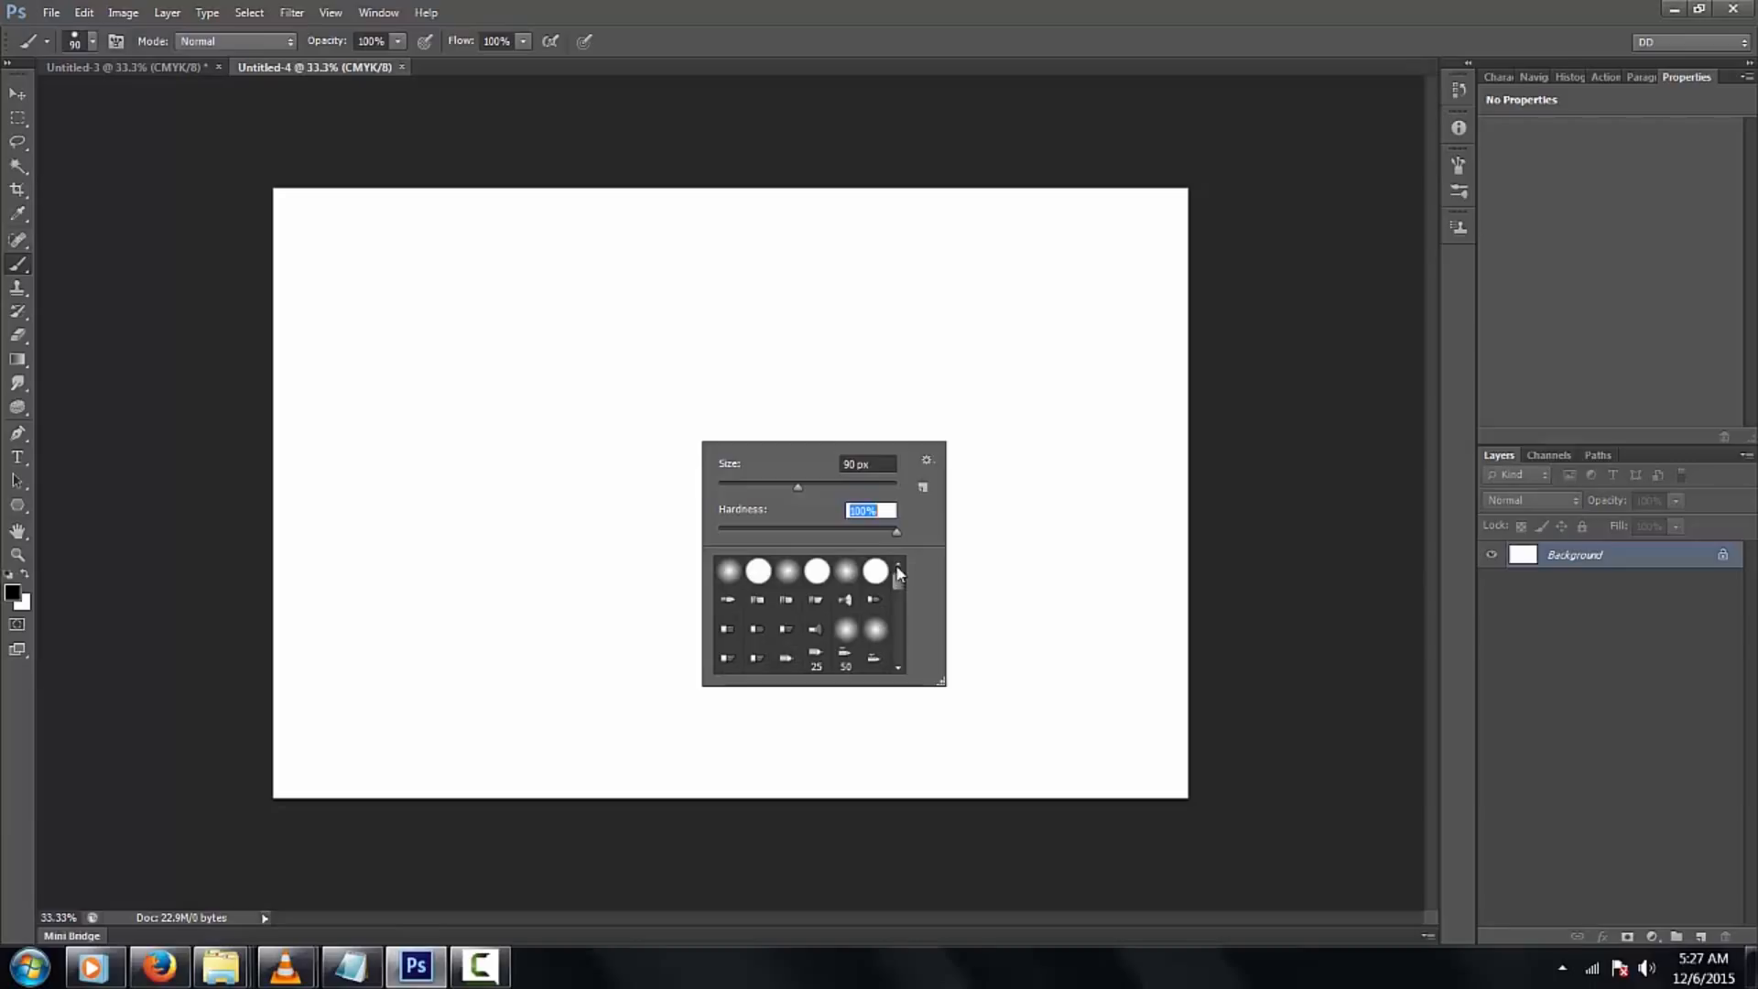
left_click(847, 581)
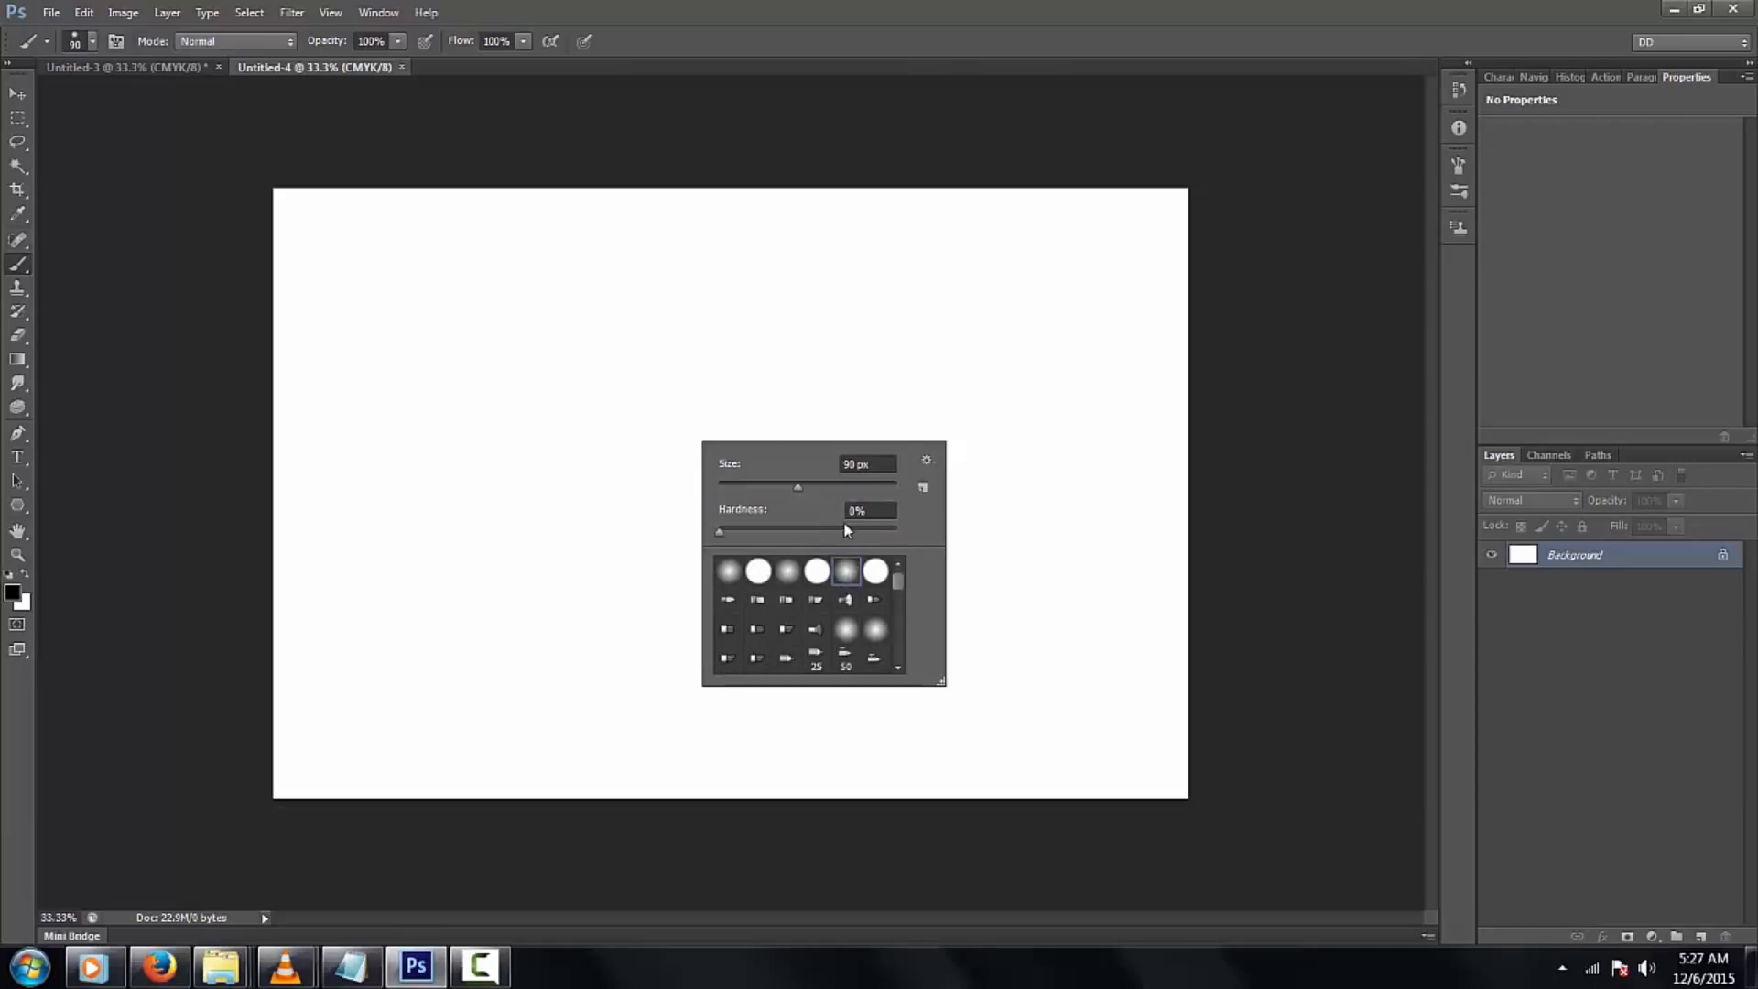
Paint soft-edged black strokes across the canvas with both a very large and a small brush diameter
left_click(1027, 370)
mouse_move(936, 330)
left_mouse_down()
mouse_move(604, 651)
mouse_move(934, 494)
mouse_move(1015, 626)
mouse_move(534, 746)
mouse_move(400, 247)
mouse_move(778, 647)
mouse_move(914, 361)
mouse_move(706, 486)
mouse_move(995, 499)
left_mouse_up()
right_click(730, 488, "alt")
mouse_move(844, 479)
left_mouse_down()
mouse_move(844, 521)
mouse_move(663, 650)
mouse_move(696, 321)
left_mouse_up()
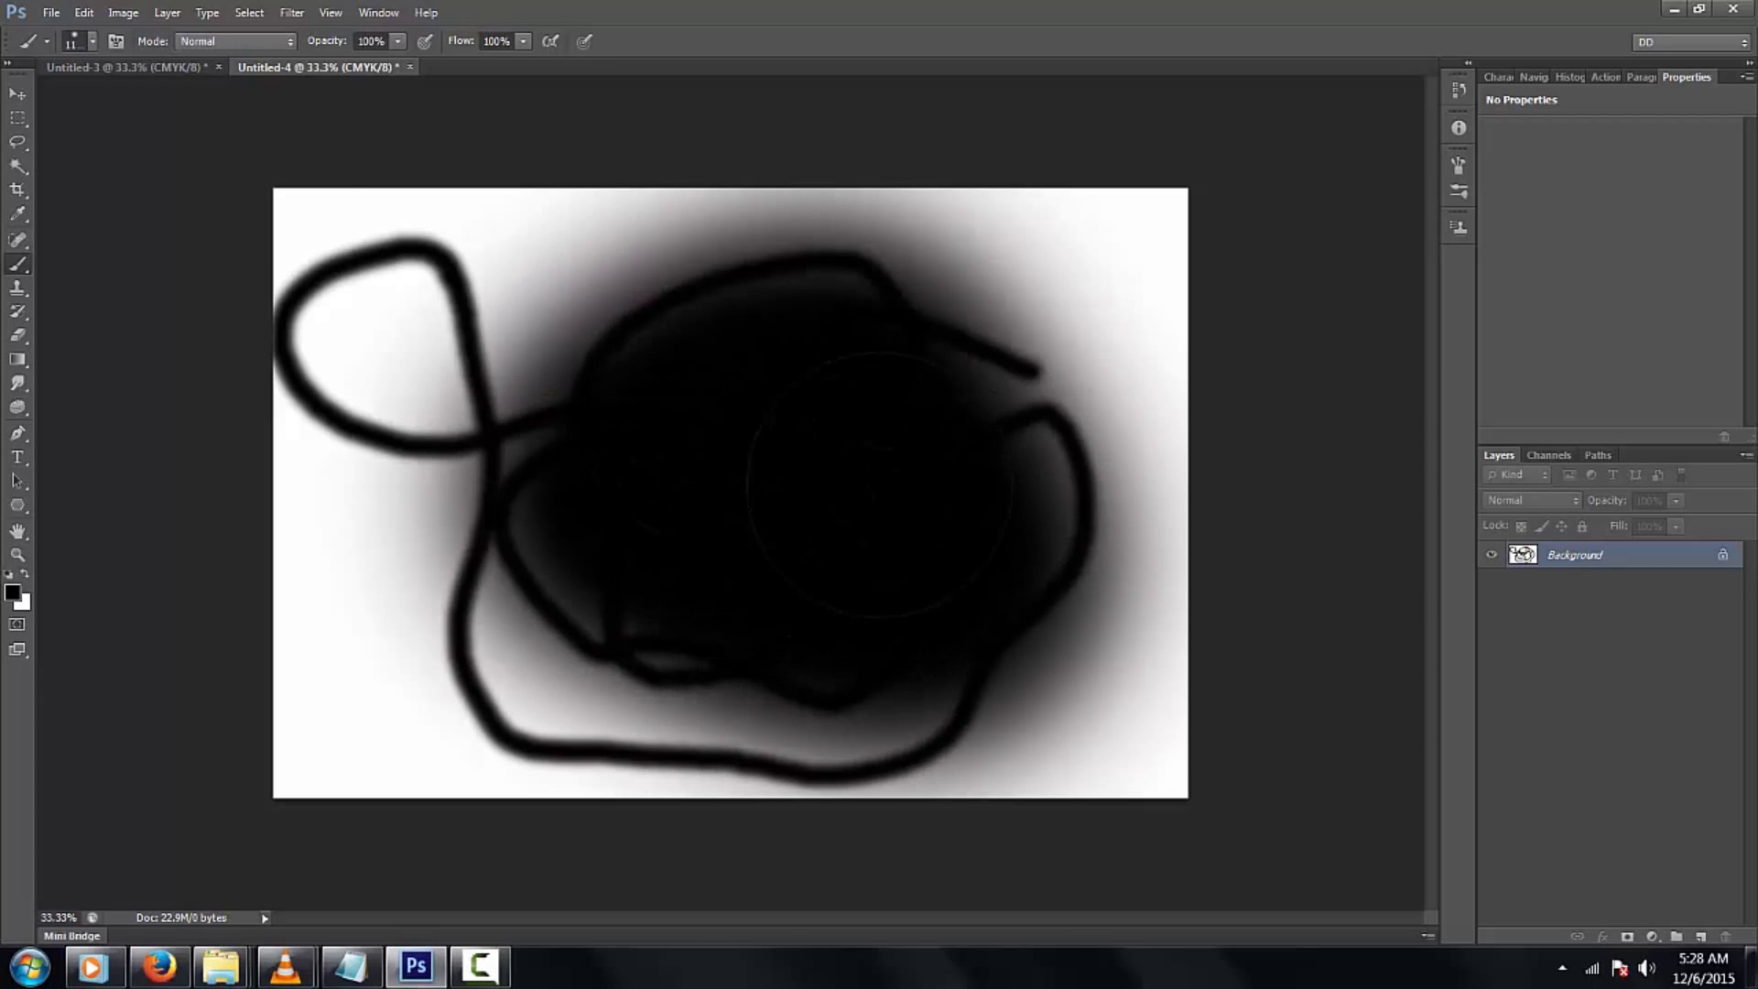
left_click_drag(415, 233, 526, 284)
mouse_move(1089, 414)
left_mouse_down()
mouse_move(1020, 400)
mouse_move(723, 424)
mouse_move(733, 545)
mouse_move(800, 464)
mouse_move(895, 510)
mouse_move(930, 475)
mouse_move(830, 667)
mouse_move(852, 722)
mouse_move(812, 534)
mouse_move(800, 553)
left_mouse_up()
Set the brush hardness to 100% and paint thick hard-edged black strokes over the canvas's lower-left area
key("ctrl+minus")
right_click(950, 569)
left_click_drag(926, 617, 1036, 619)
key("Return")
left_click_drag(223, 251, 595, 769)
mouse_move(832, 295)
left_mouse_down()
mouse_move(898, 494)
mouse_move(839, 525)
left_mouse_up()
mouse_move(496, 553)
left_mouse_down()
mouse_move(1122, 306)
mouse_move(272, 433)
left_mouse_up()
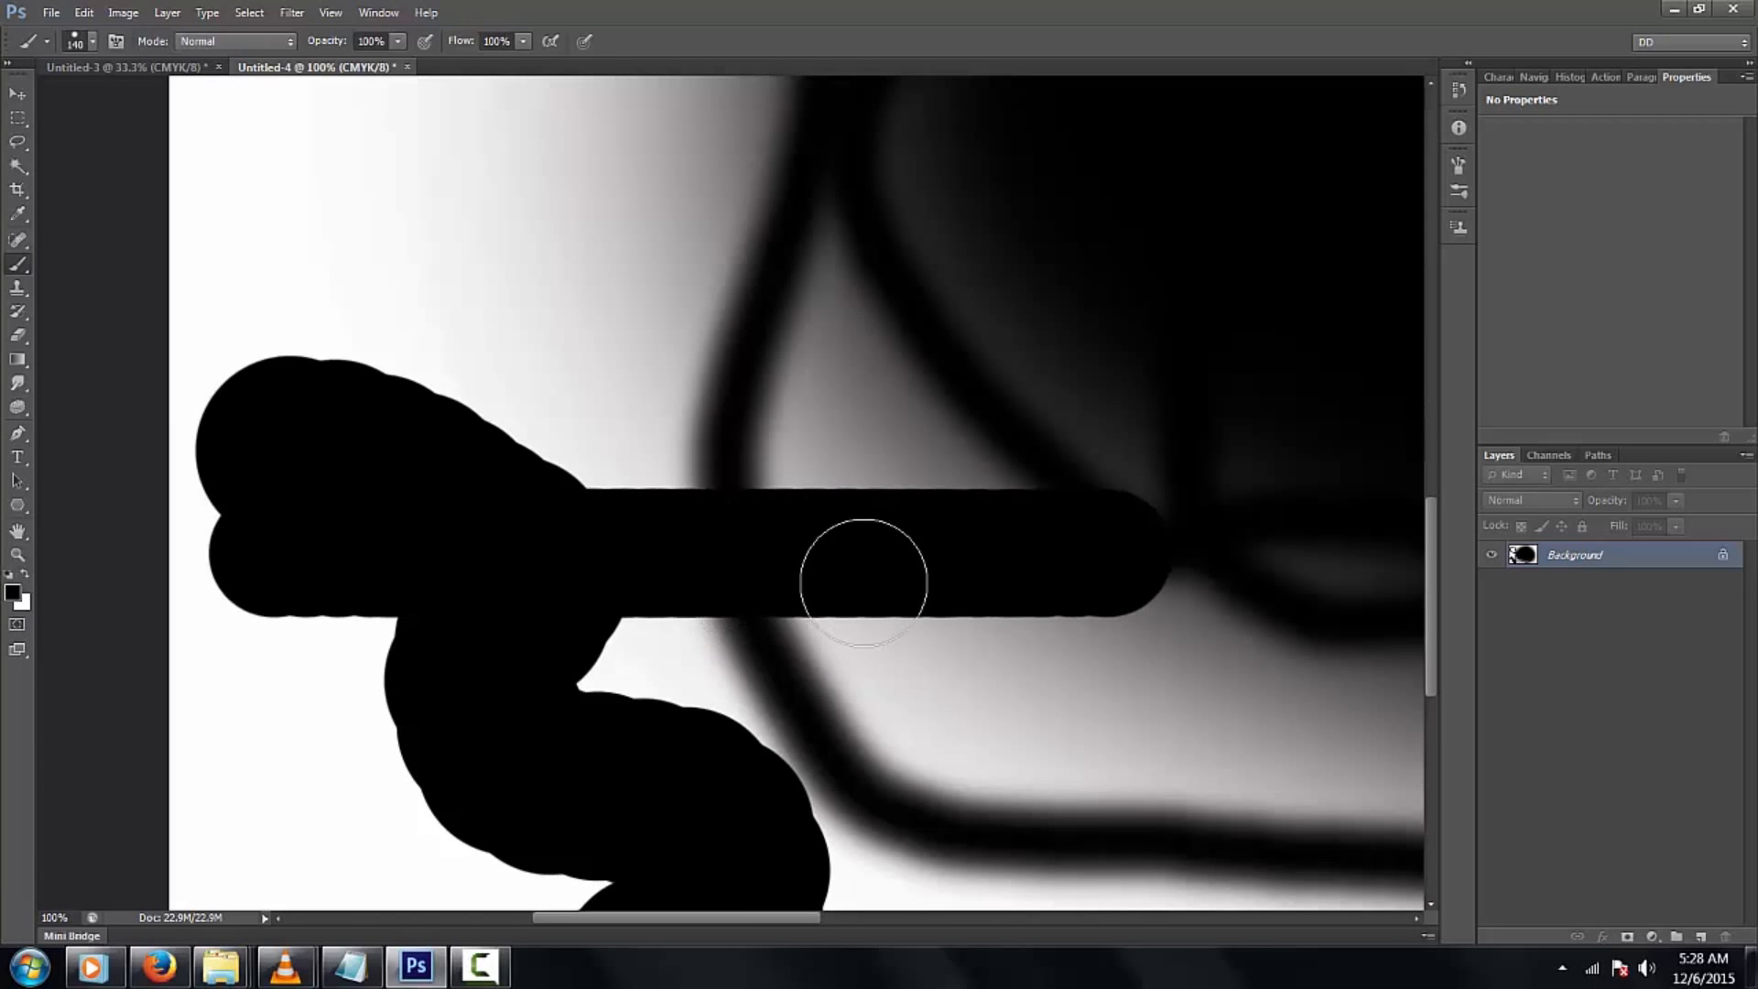
Examine the edges of the hard and soft brush strokes at close range and from a distance
left_click_drag(932, 583, 993, 541)
left_click_drag(981, 287, 545, 525)
key("ctrl+plus")
key("ctrl+plus")
key("ctrl+plus")
key("ctrl+plus")
key("ctrl+minus")
key("ctrl+minus")
key("ctrl+minus")
key("ctrl+minus")
key("ctrl+minus")
key("ctrl+minus")
key("ctrl+minus")
left_click_drag(546, 381, 788, 758)
left_click_drag(586, 485, 1212, 686)
key("ctrl+minus")
key("ctrl+minus")
key("ctrl+minus")
key("ctrl+minus")
key("ctrl+minus")
left_click_drag(1115, 573, 808, 727)
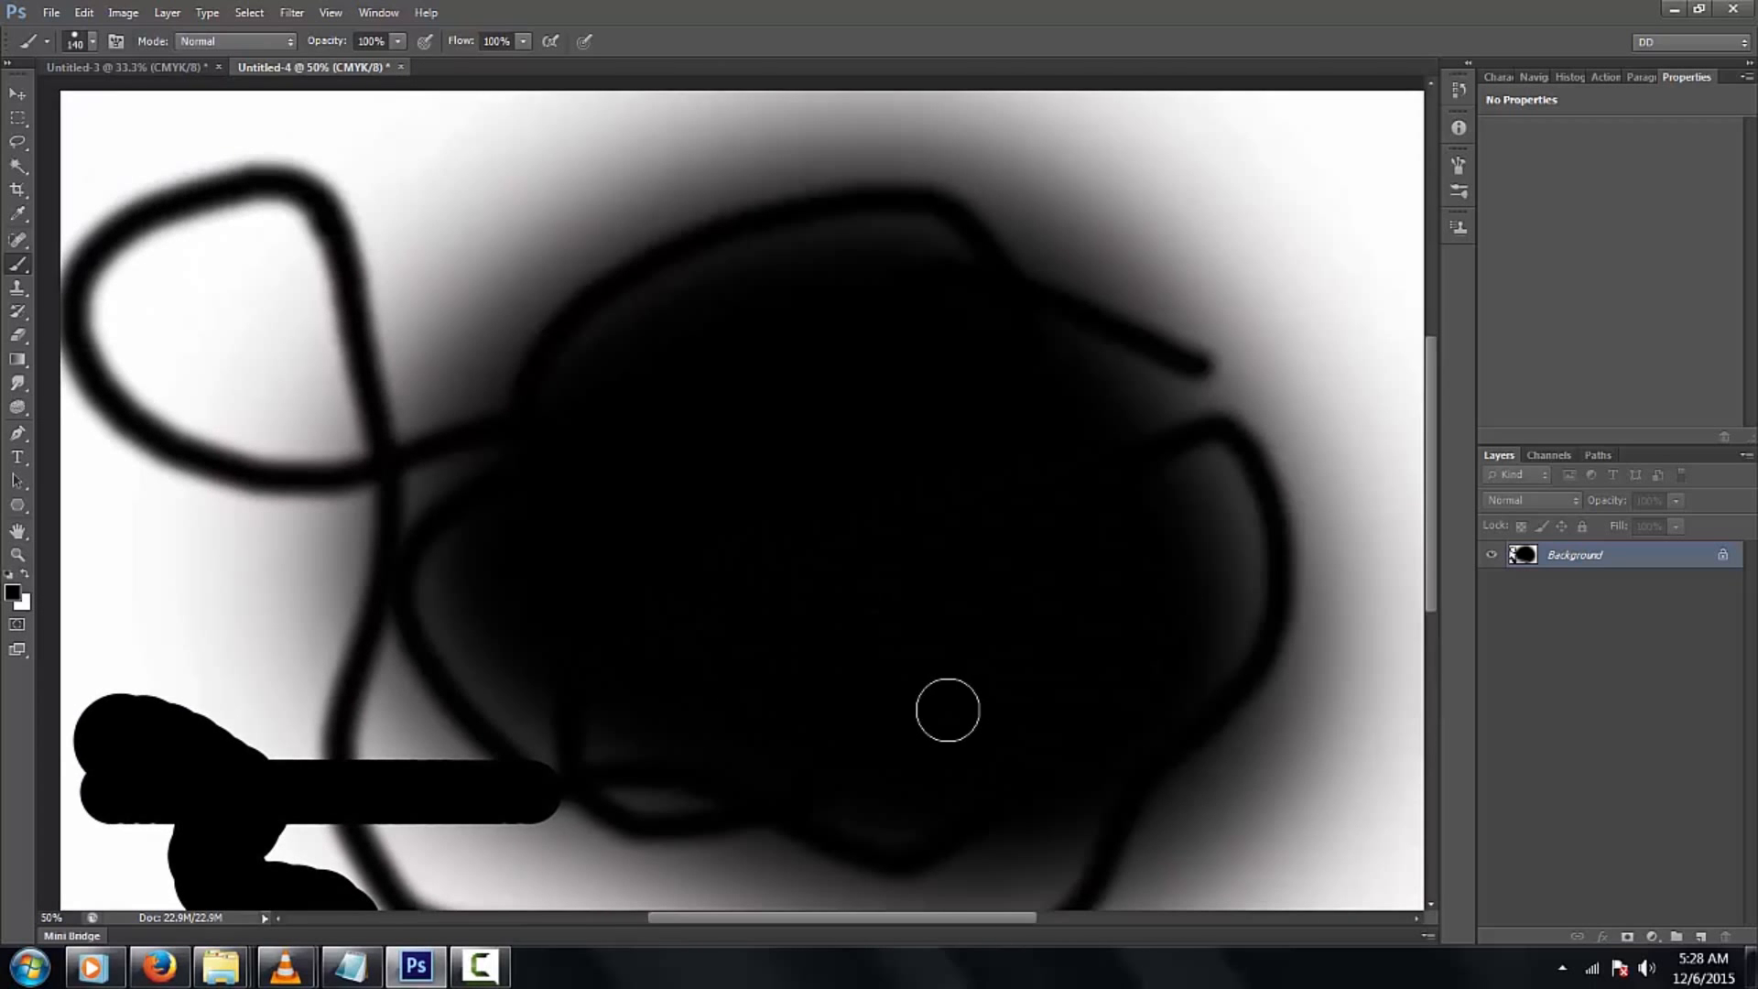
left_click_drag(965, 766, 948, 711)
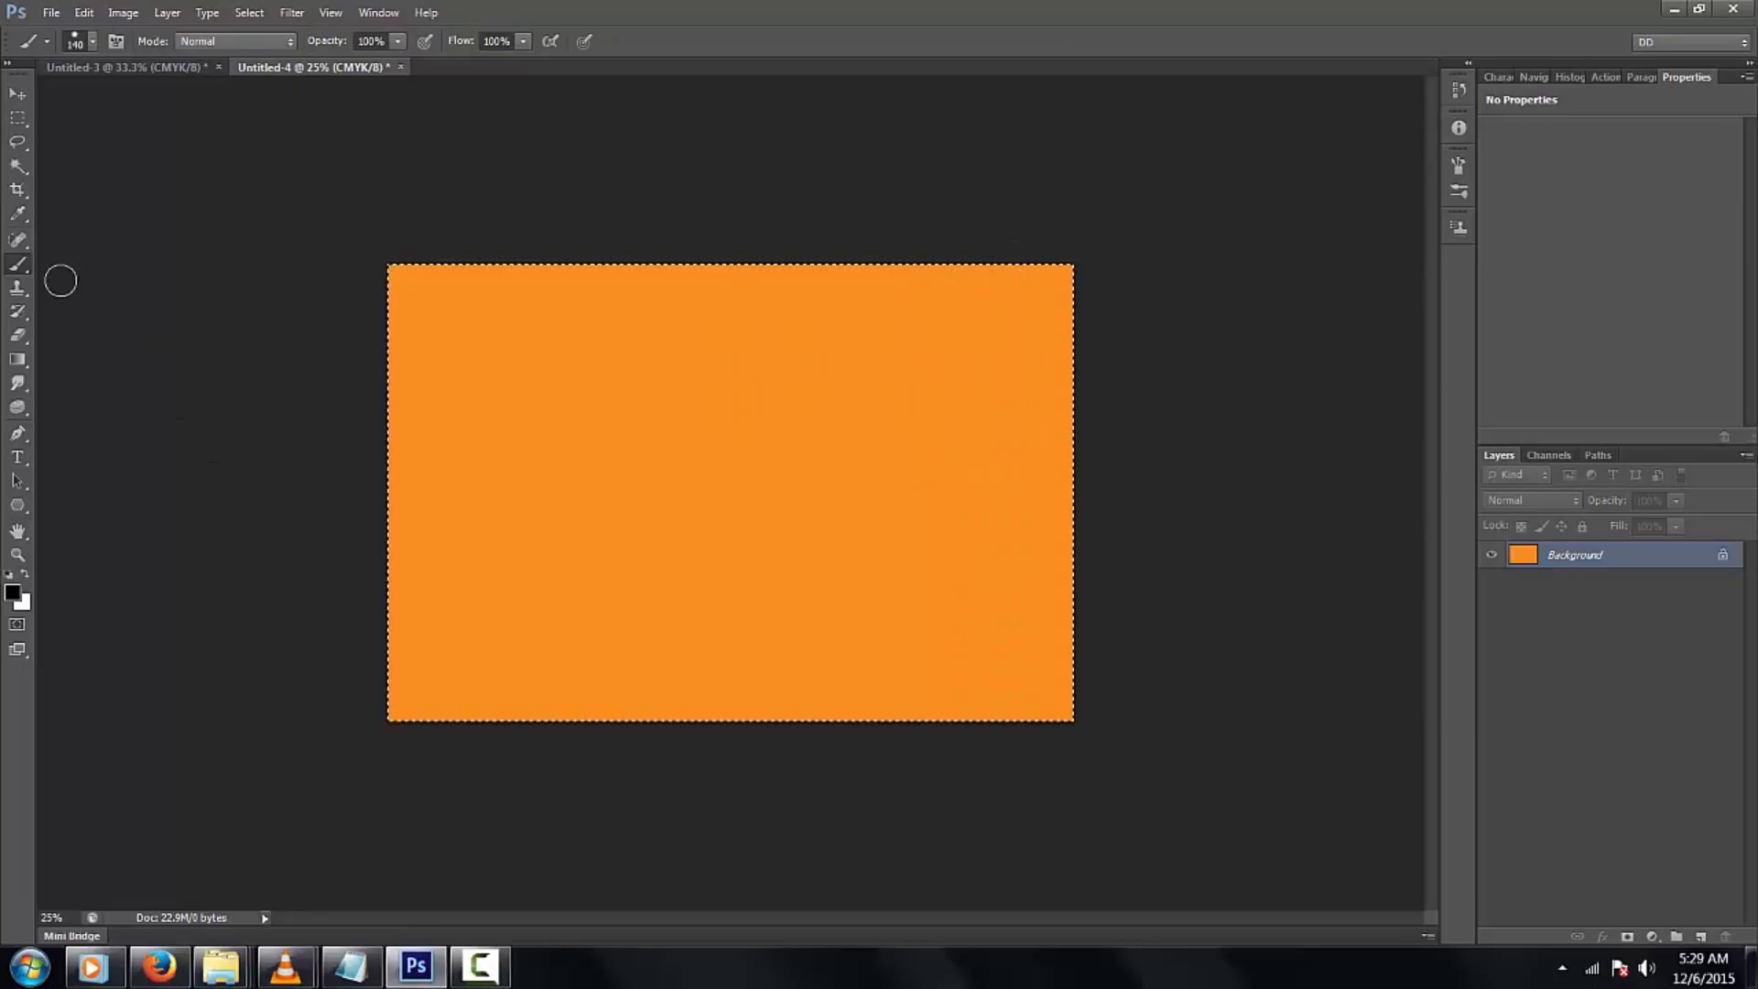
Clear the full-canvas selection and fill a small rectangular selection near the center of the orange canvas with black
left_click(17, 117)
left_click_drag(639, 462, 746, 474)
left_click(730, 473)
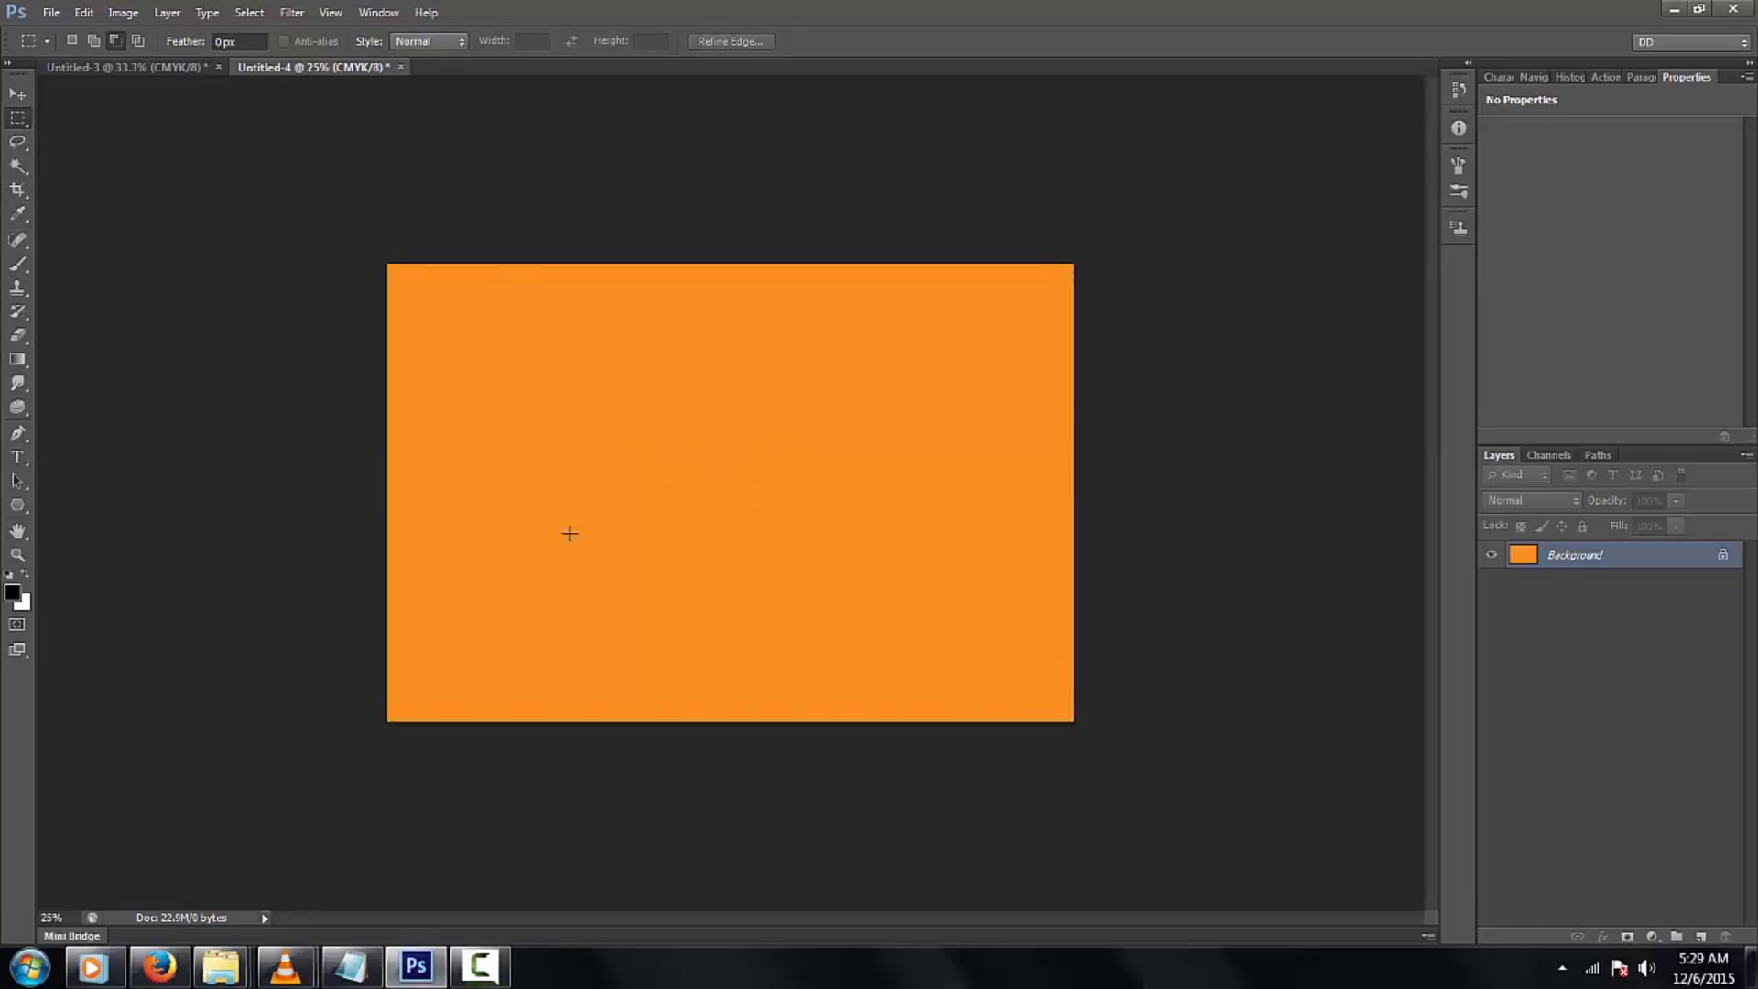
left_click_drag(641, 458, 753, 474)
key("shift+F5")
key("Return")
key("ctrl+d")
Examine the edges and corners of the black rectangle down to pixel level
key("ctrl+0")
key("m")
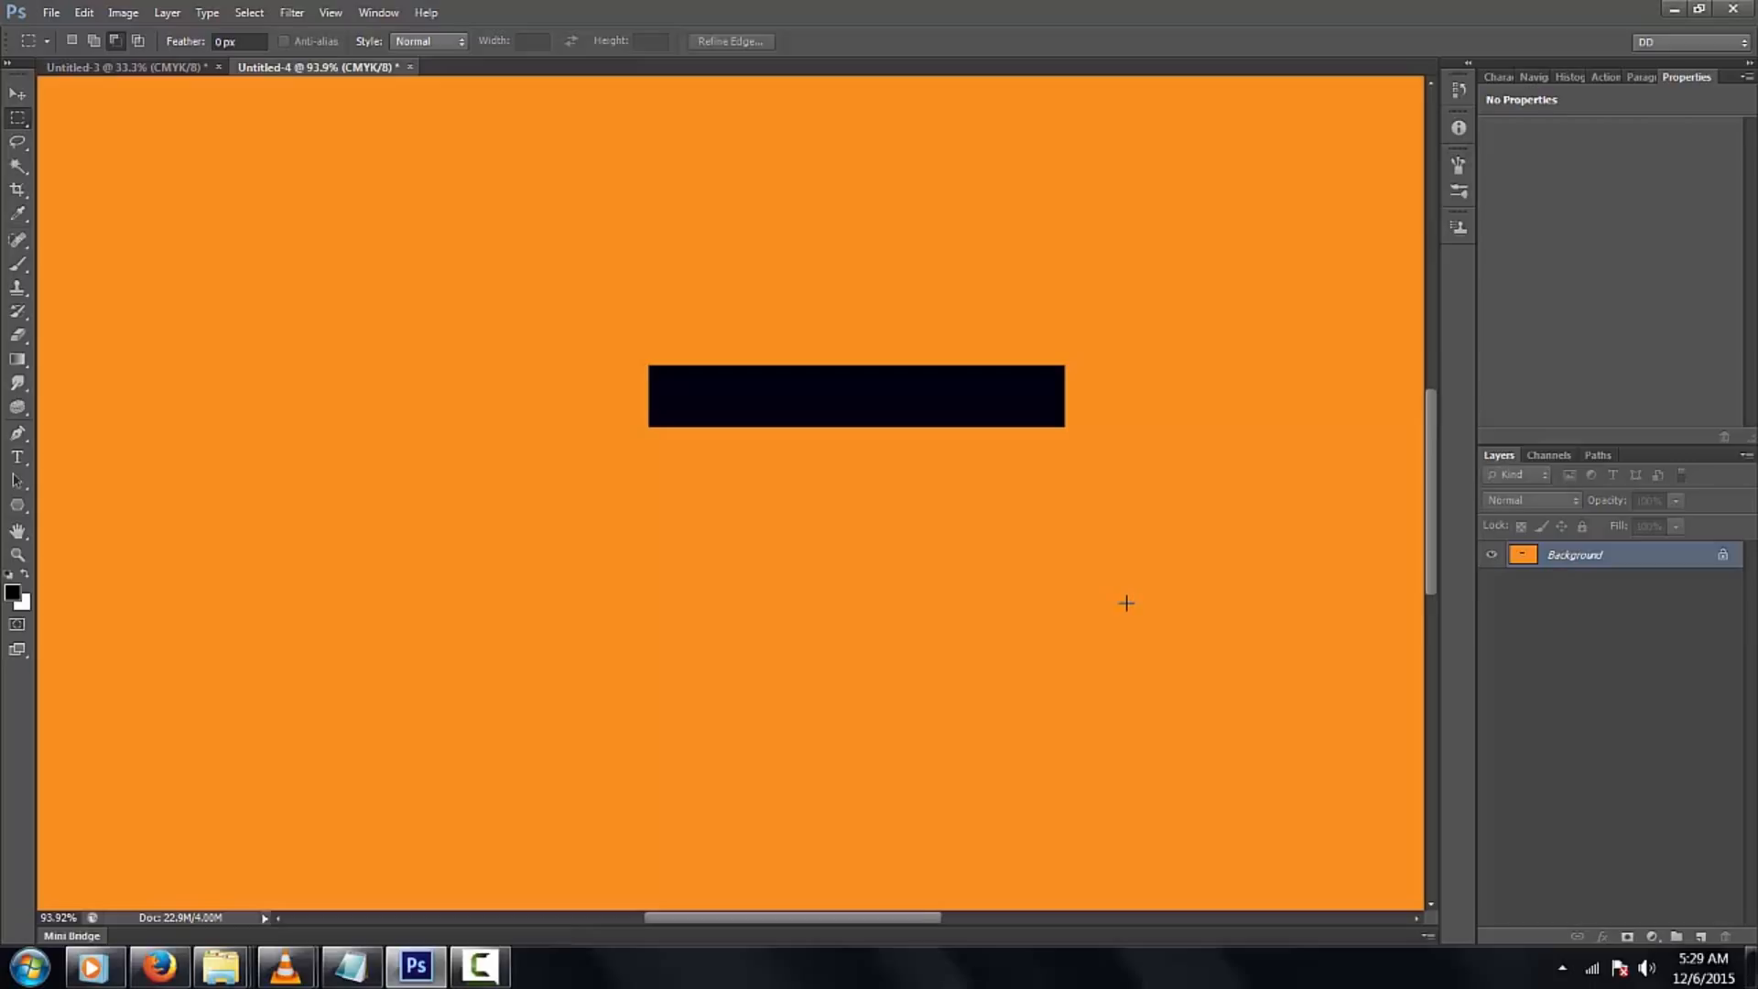
key("ctrl+plus")
key("ctrl+plus")
key("ctrl+plus")
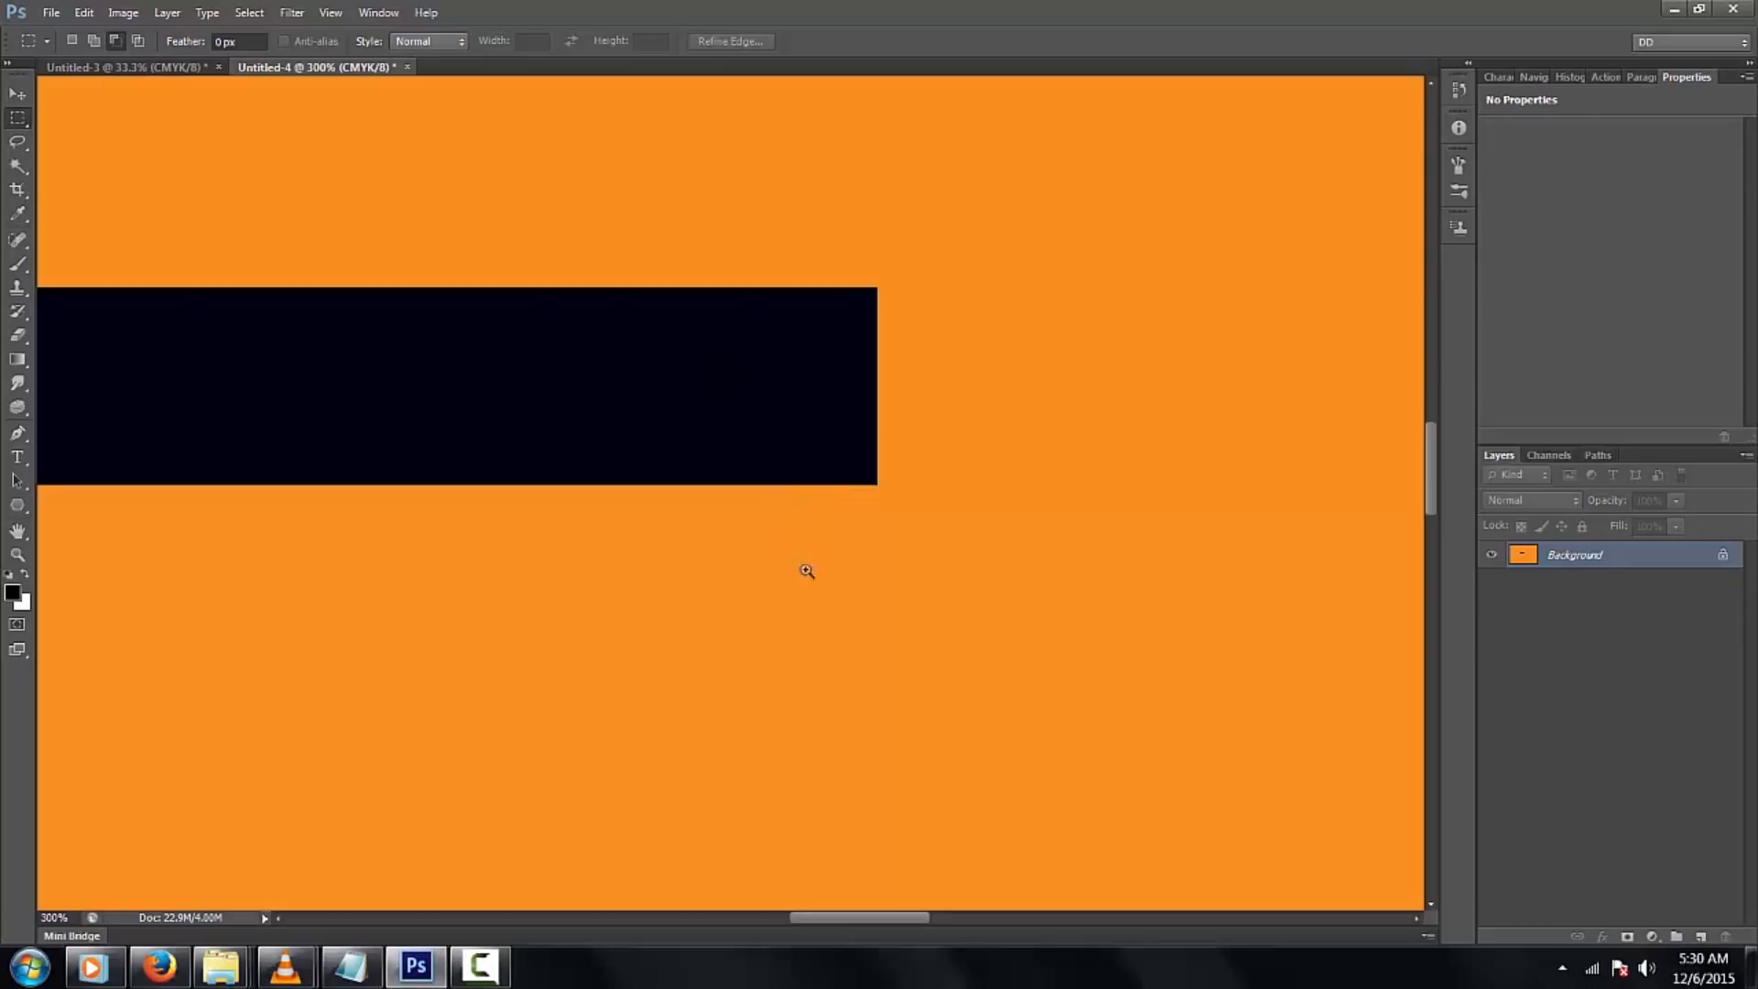
left_click_drag(781, 208, 1012, 380)
key("ctrl+minus")
key("ctrl+minus")
key("ctrl+minus")
key("ctrl+minus")
key("ctrl+minus")
key("ctrl+minus")
key("ctrl+minus")
key("ctrl+minus")
key("ctrl+minus")
key("ctrl+minus")
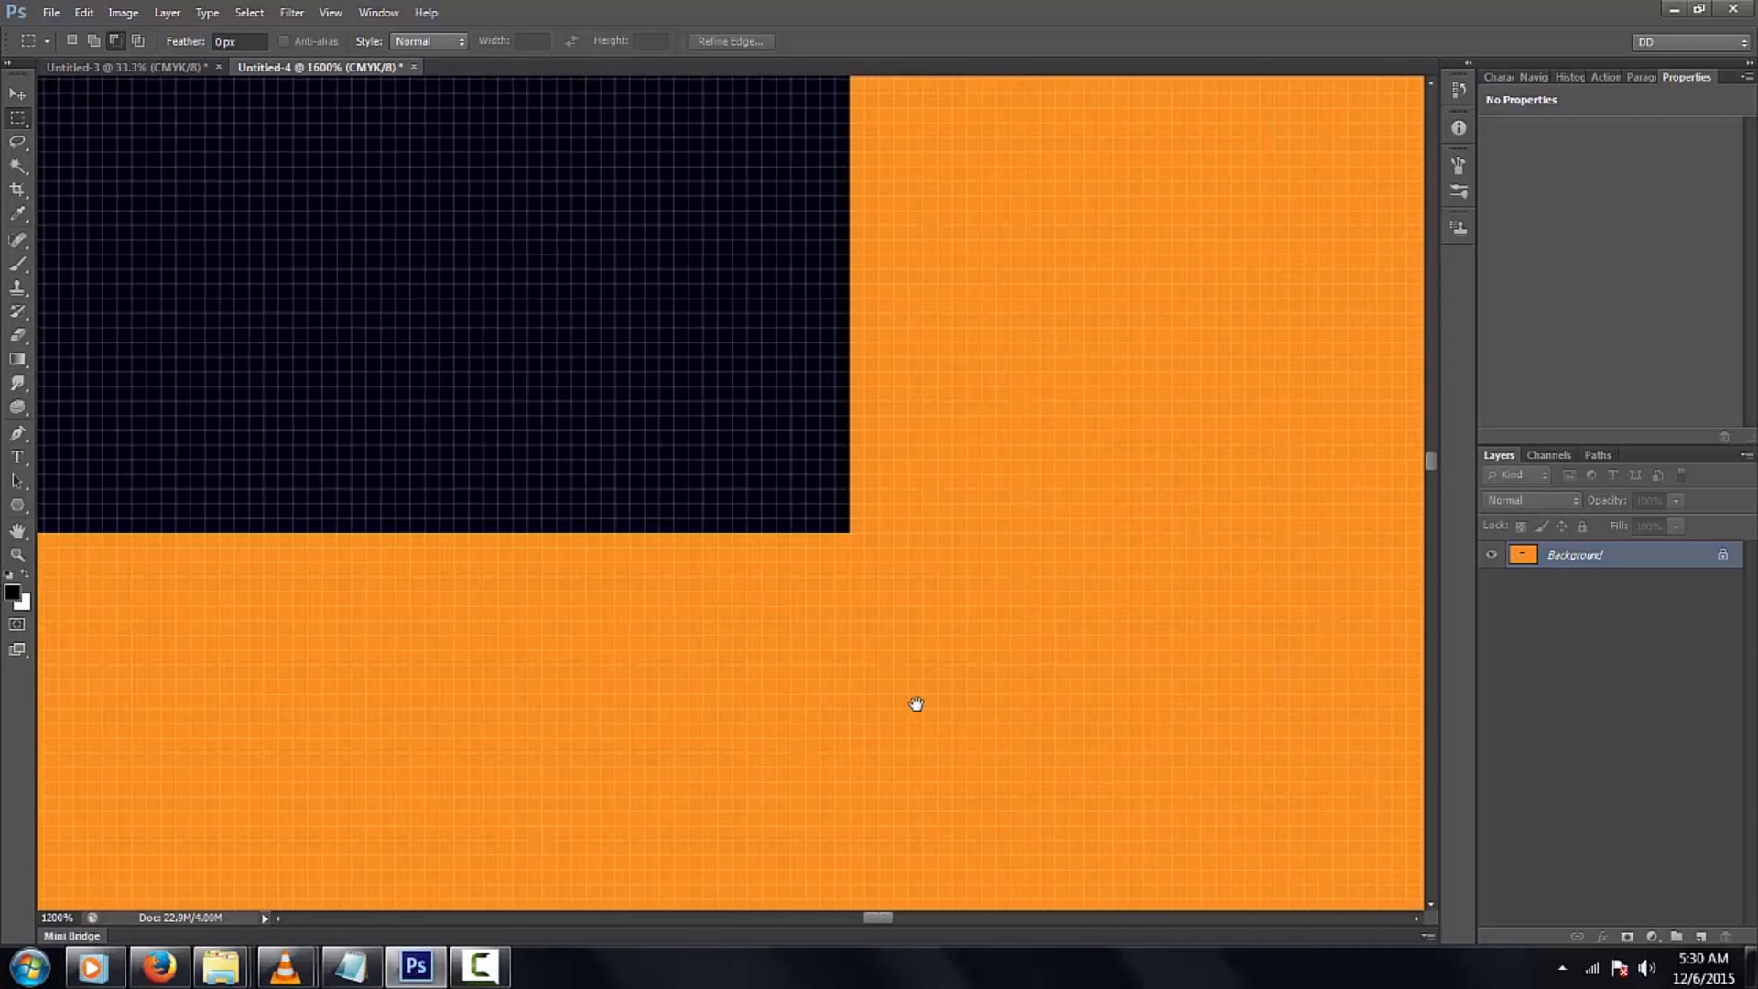
left_click_drag(363, 456, 674, 616)
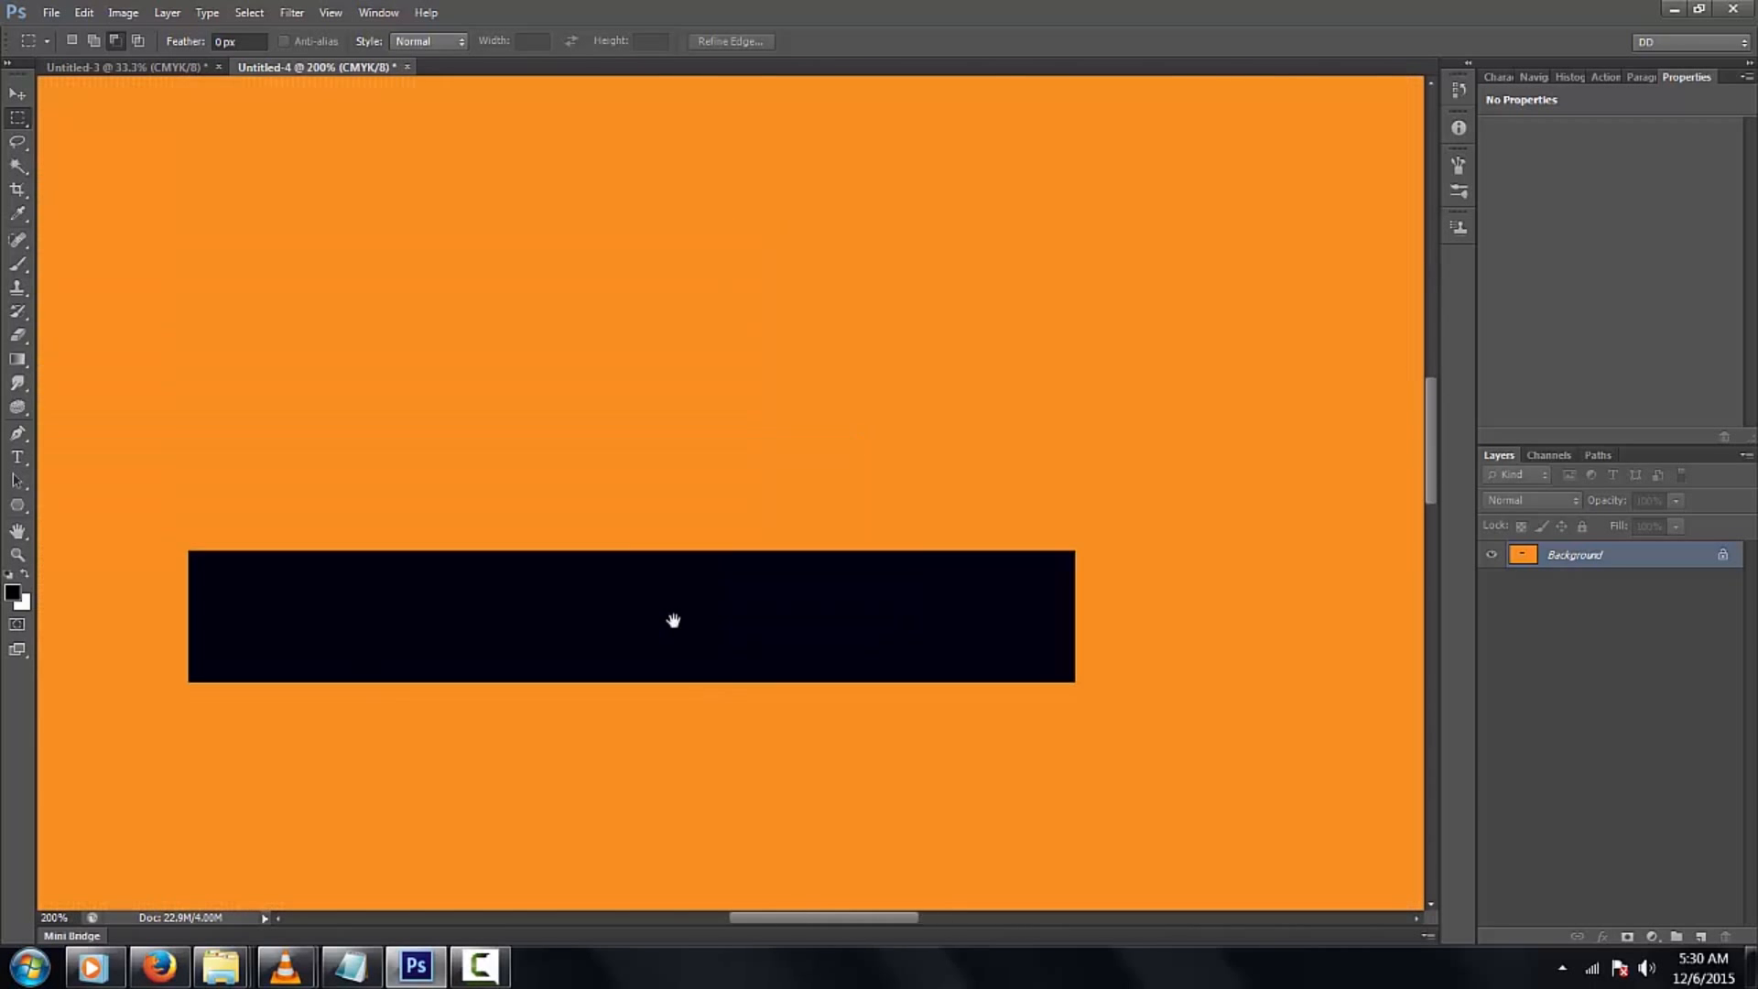
key("ctrl+minus")
key("ctrl+minus")
key("ctrl+minus")
key("ctrl+minus")
key("ctrl+minus")
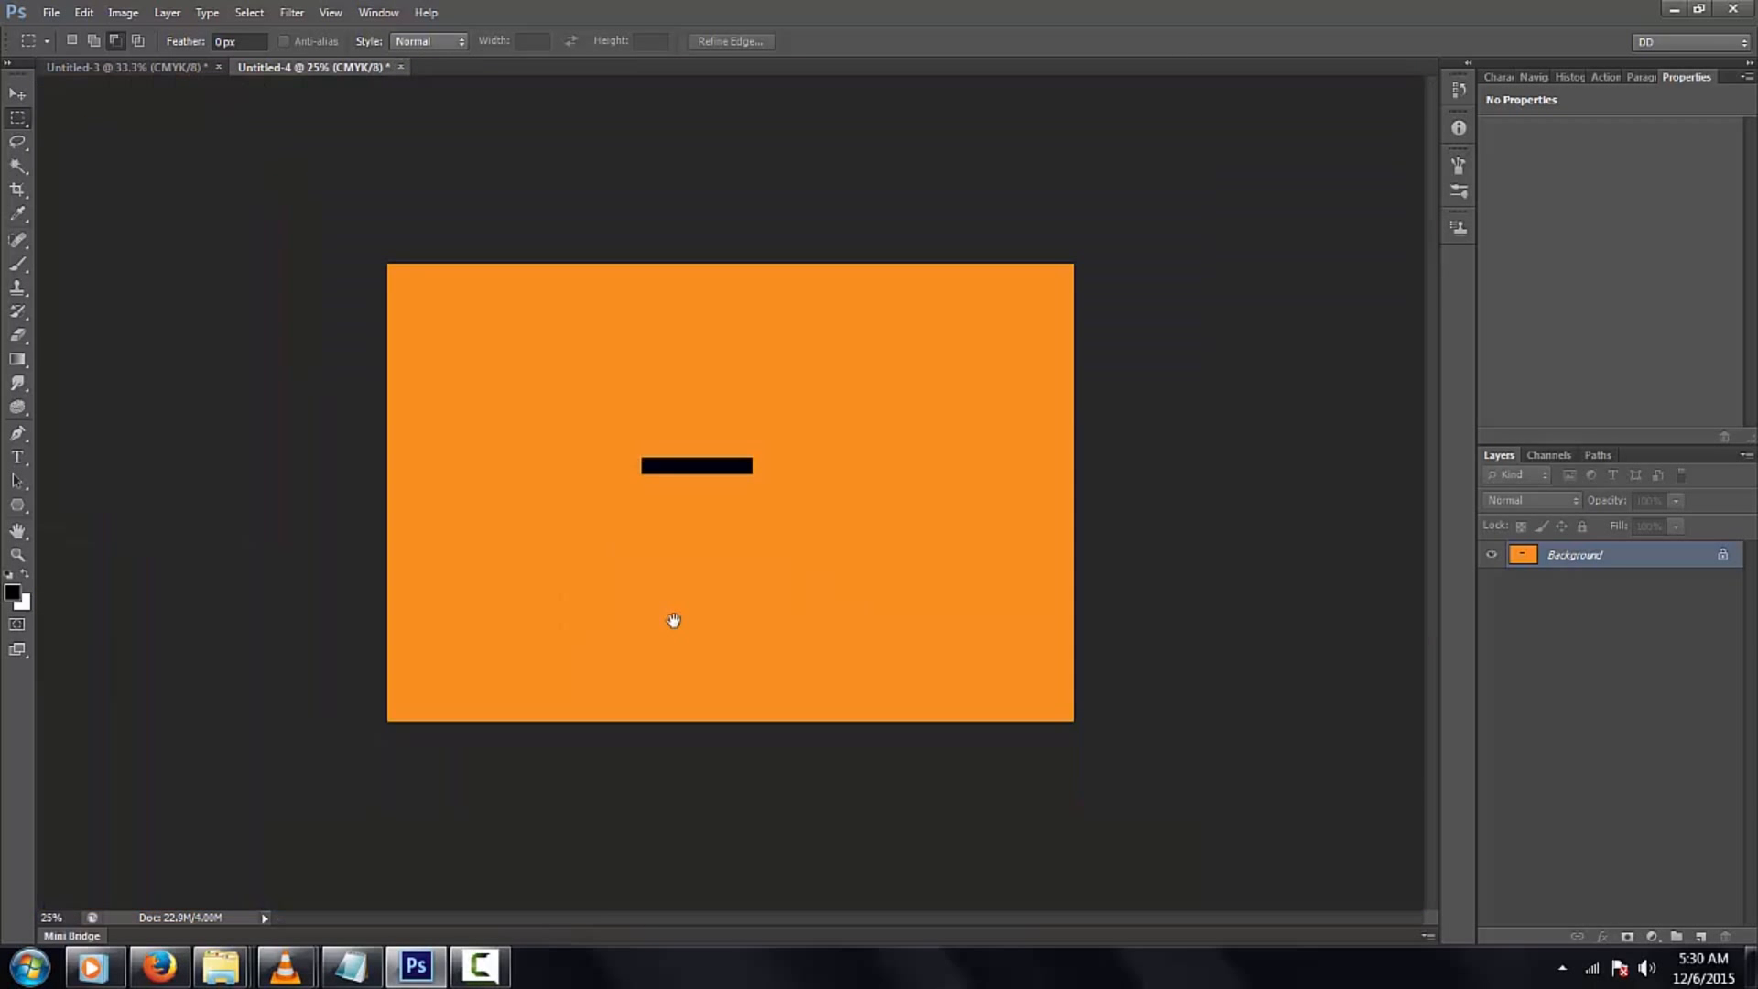
Undo the black rectangle and the orange fill, returning to the painted brush strokes
key("ctrl+alt+z")
key("ctrl+alt+z")
key("ctrl+alt+z")
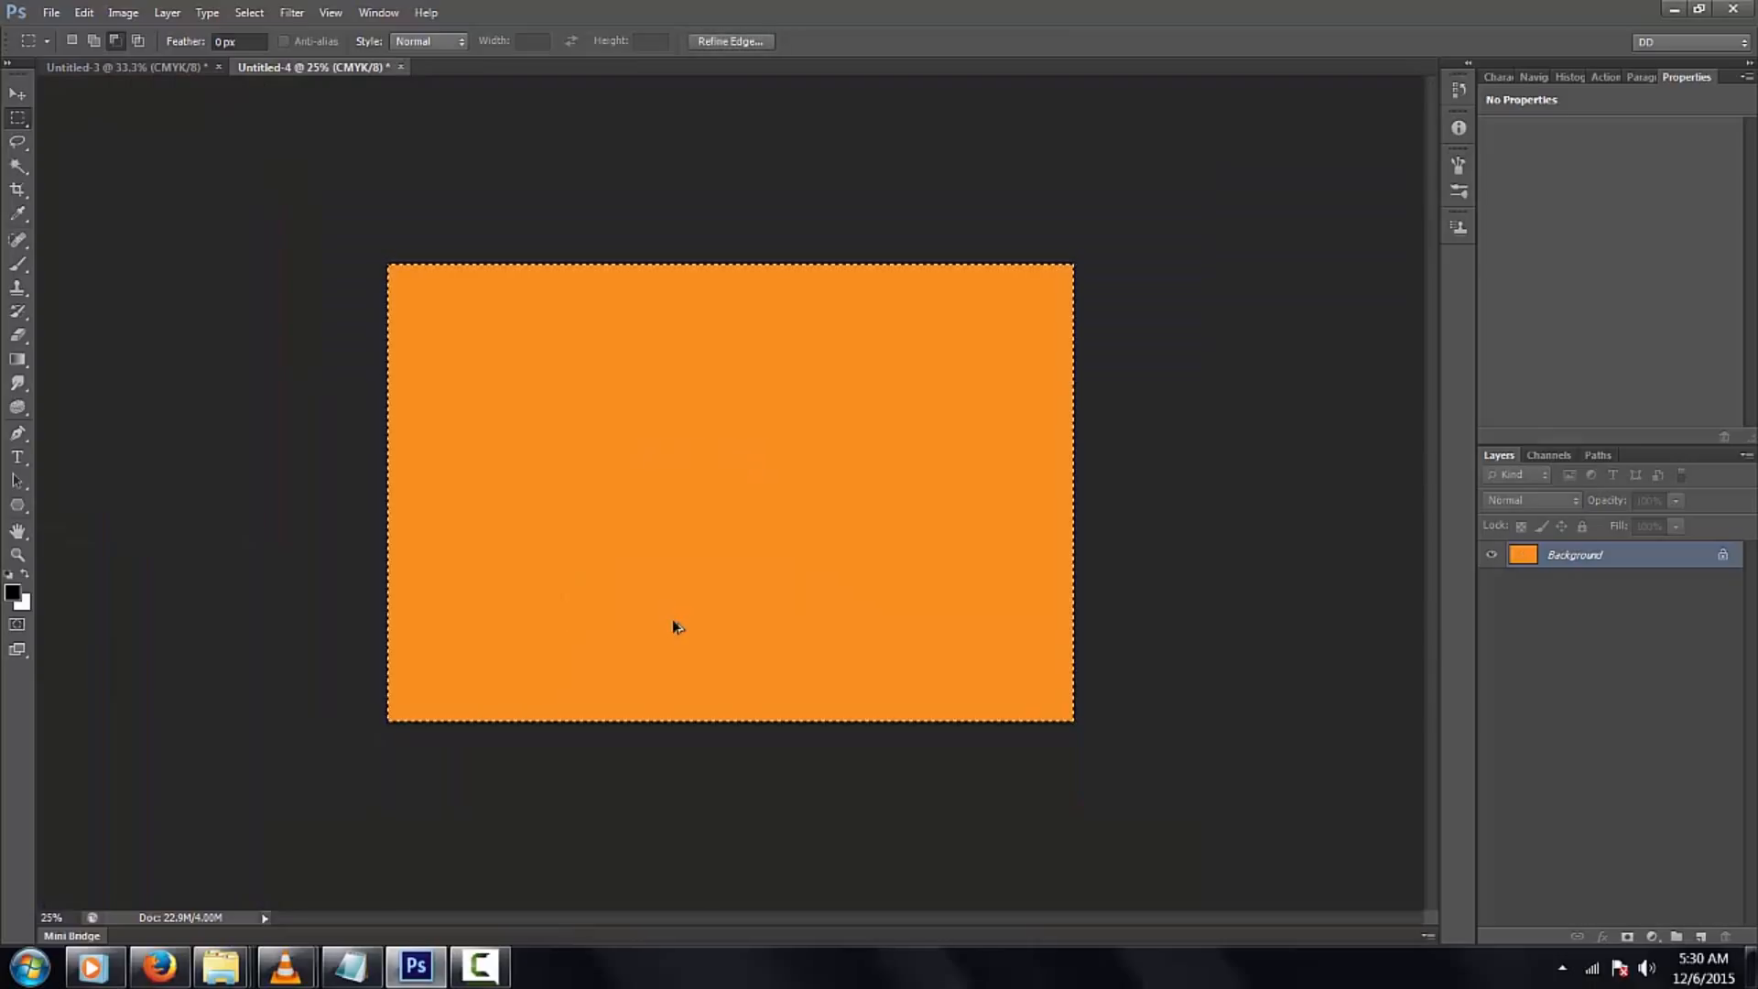
key("ctrl+alt+z")
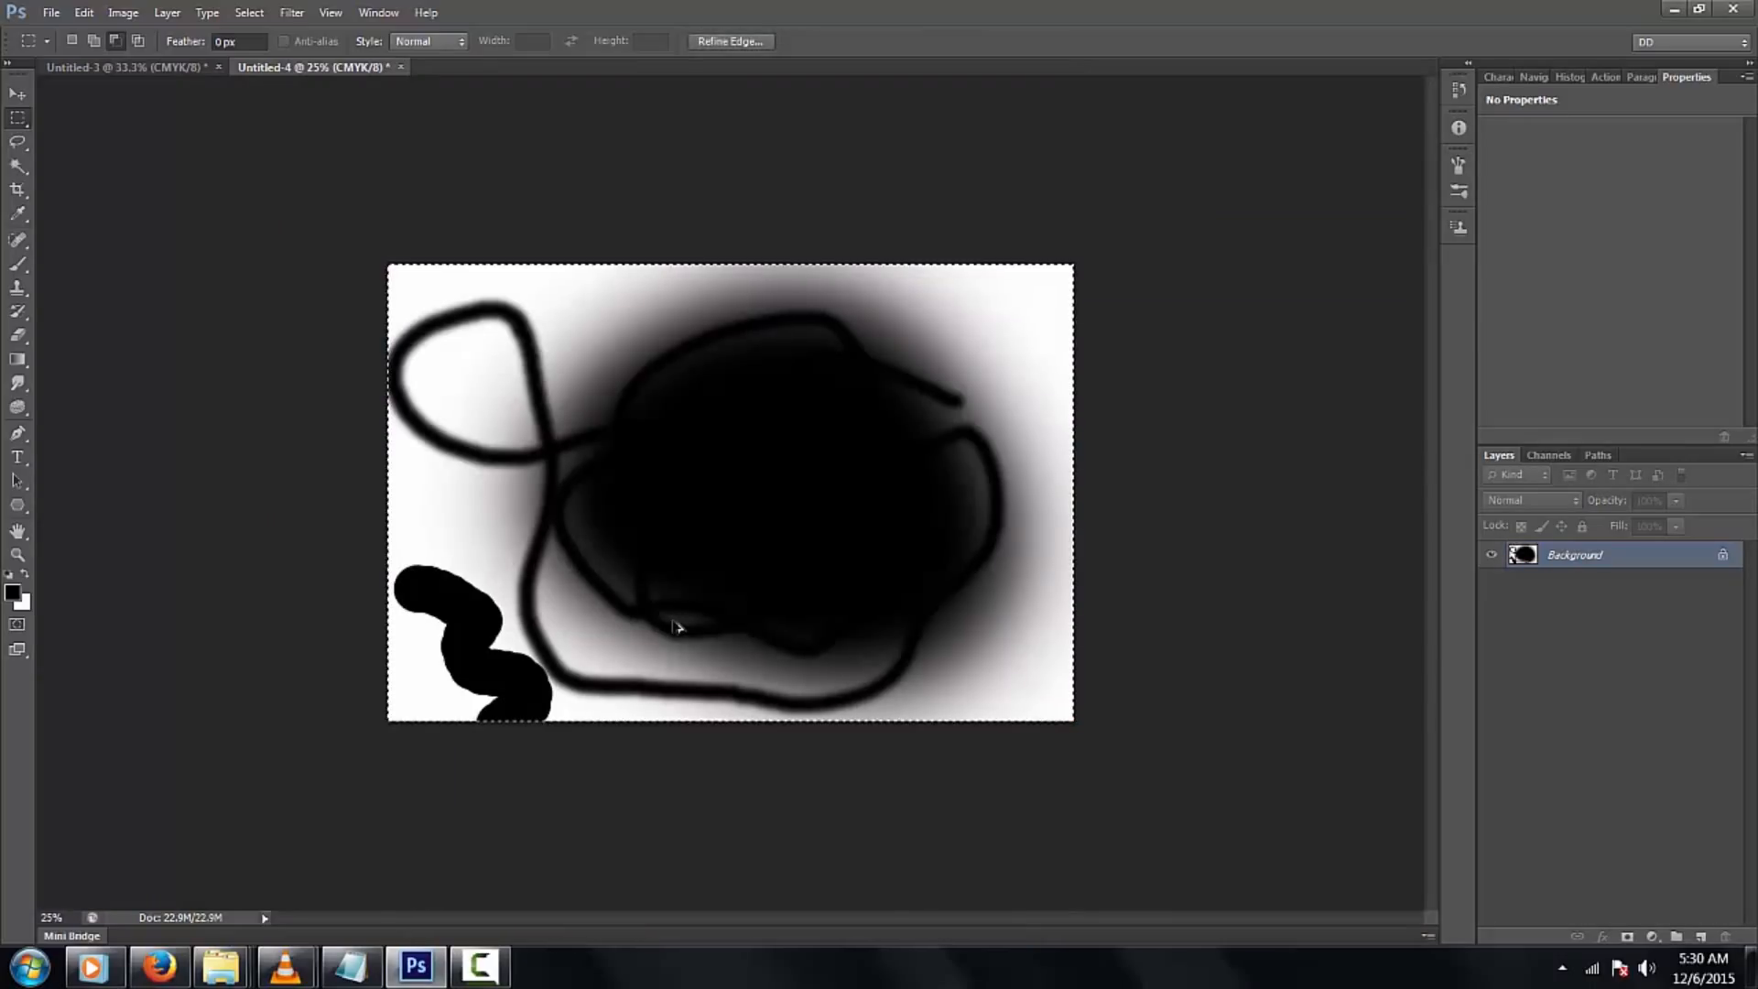
Fill the selected canvas with white at 100% opacity and deselect it
key("shift+F5")
left_click(856, 304)
left_click(851, 485)
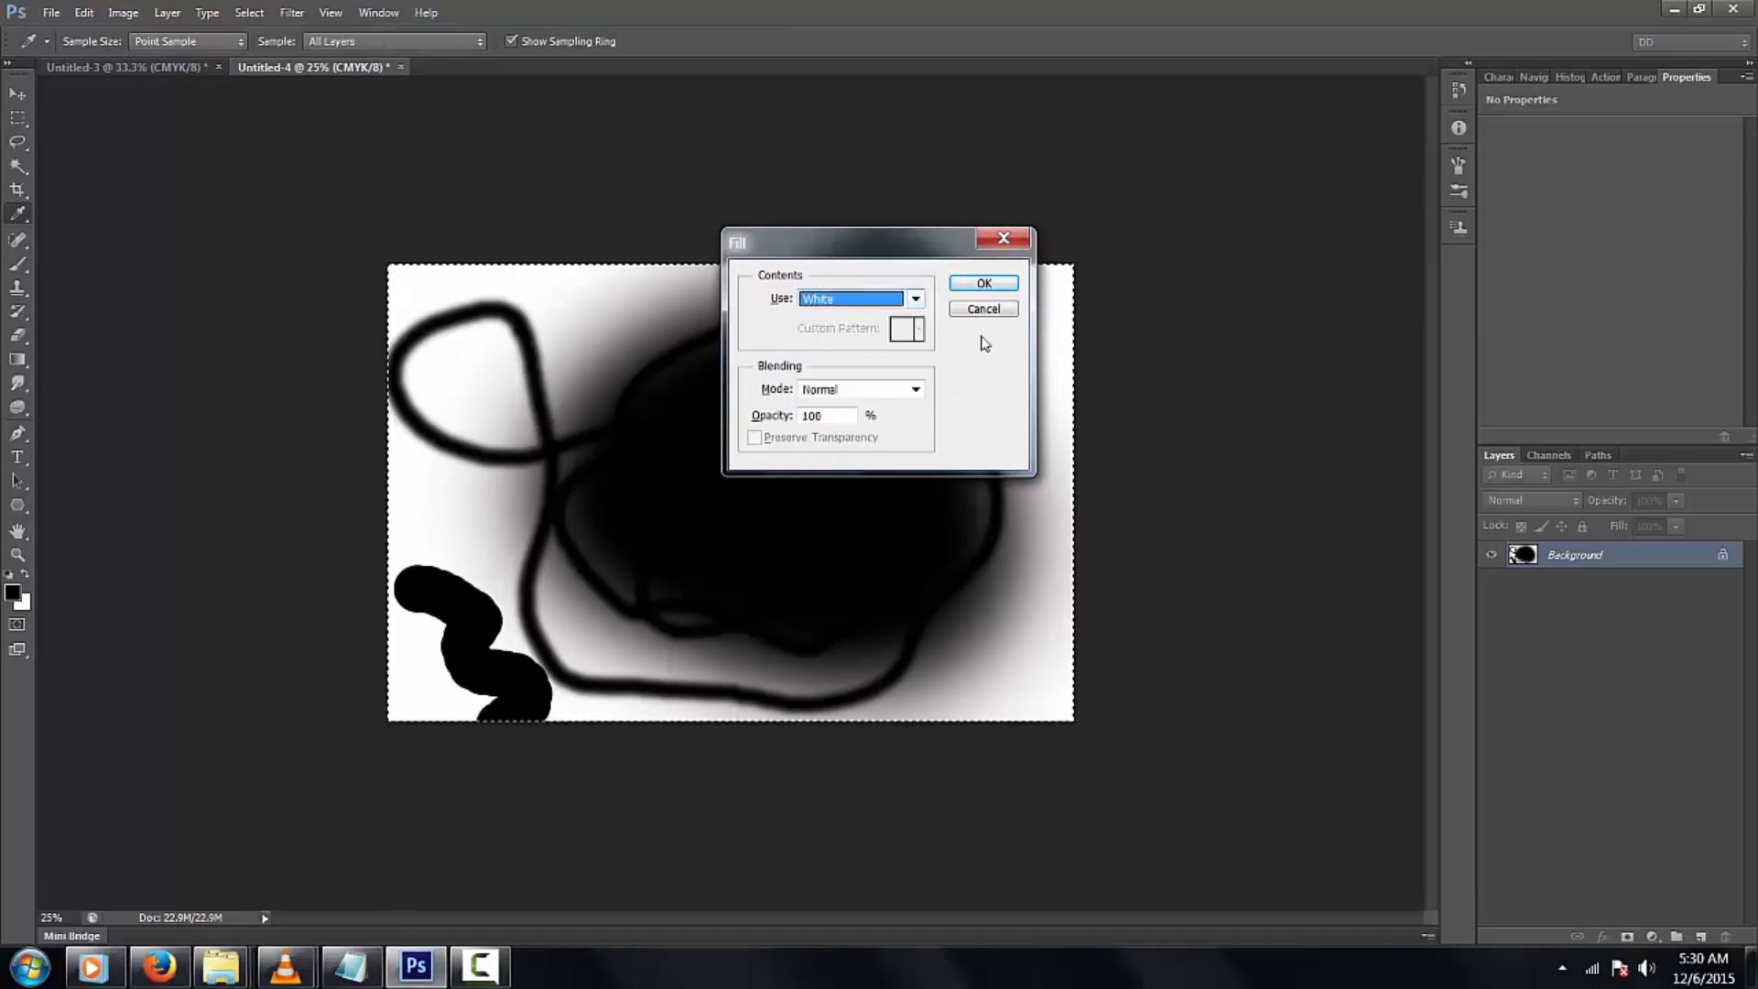
left_click(1004, 285)
key("ctrl+d")
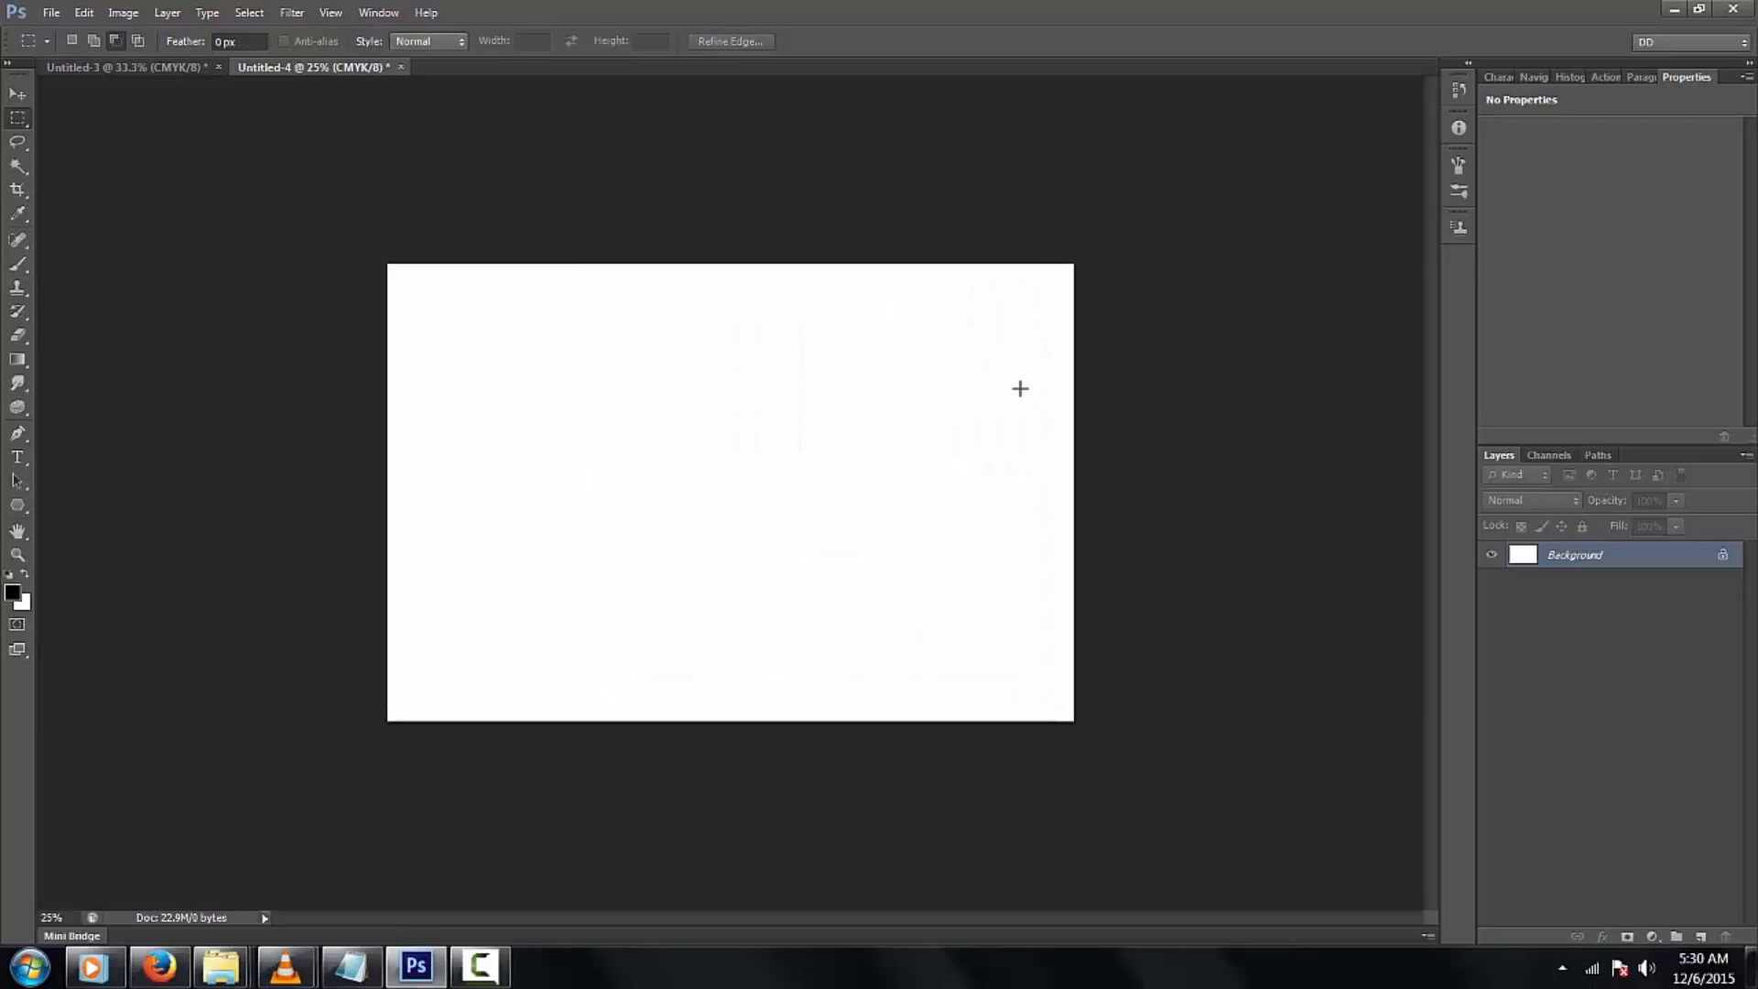
Activate the Brush tool and adjust its tip to about 58 px diameter and 97% hardness
key("b")
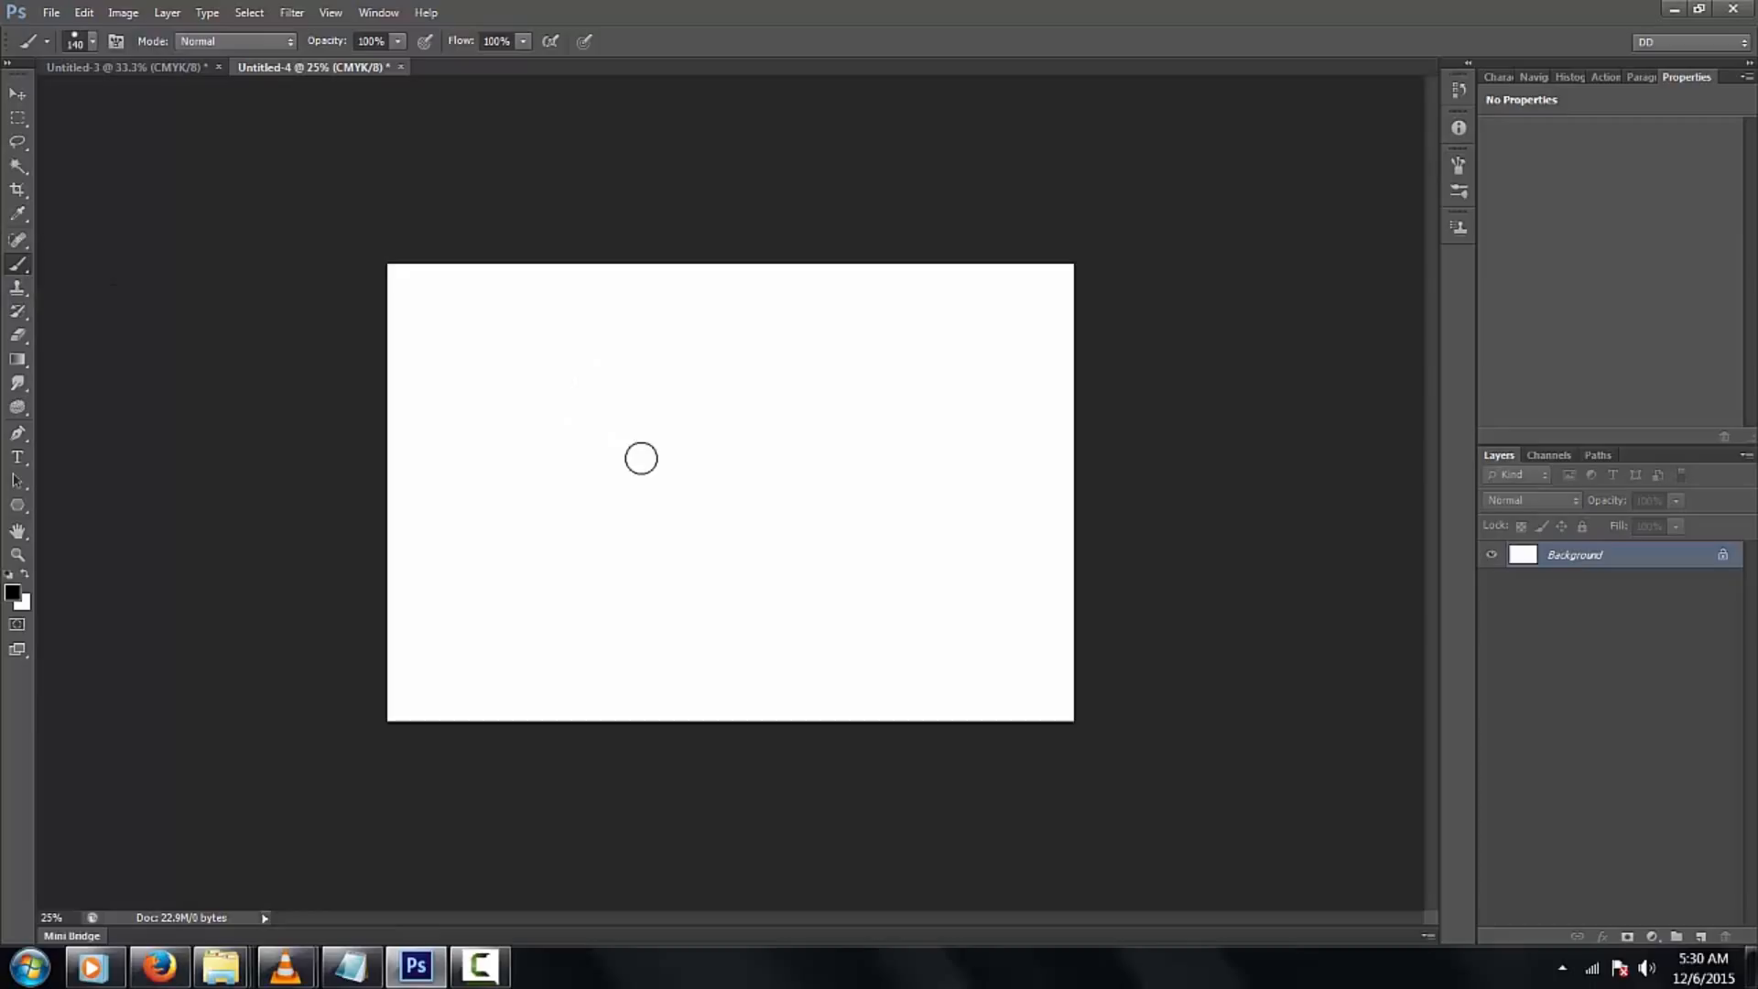
right_click(694, 493)
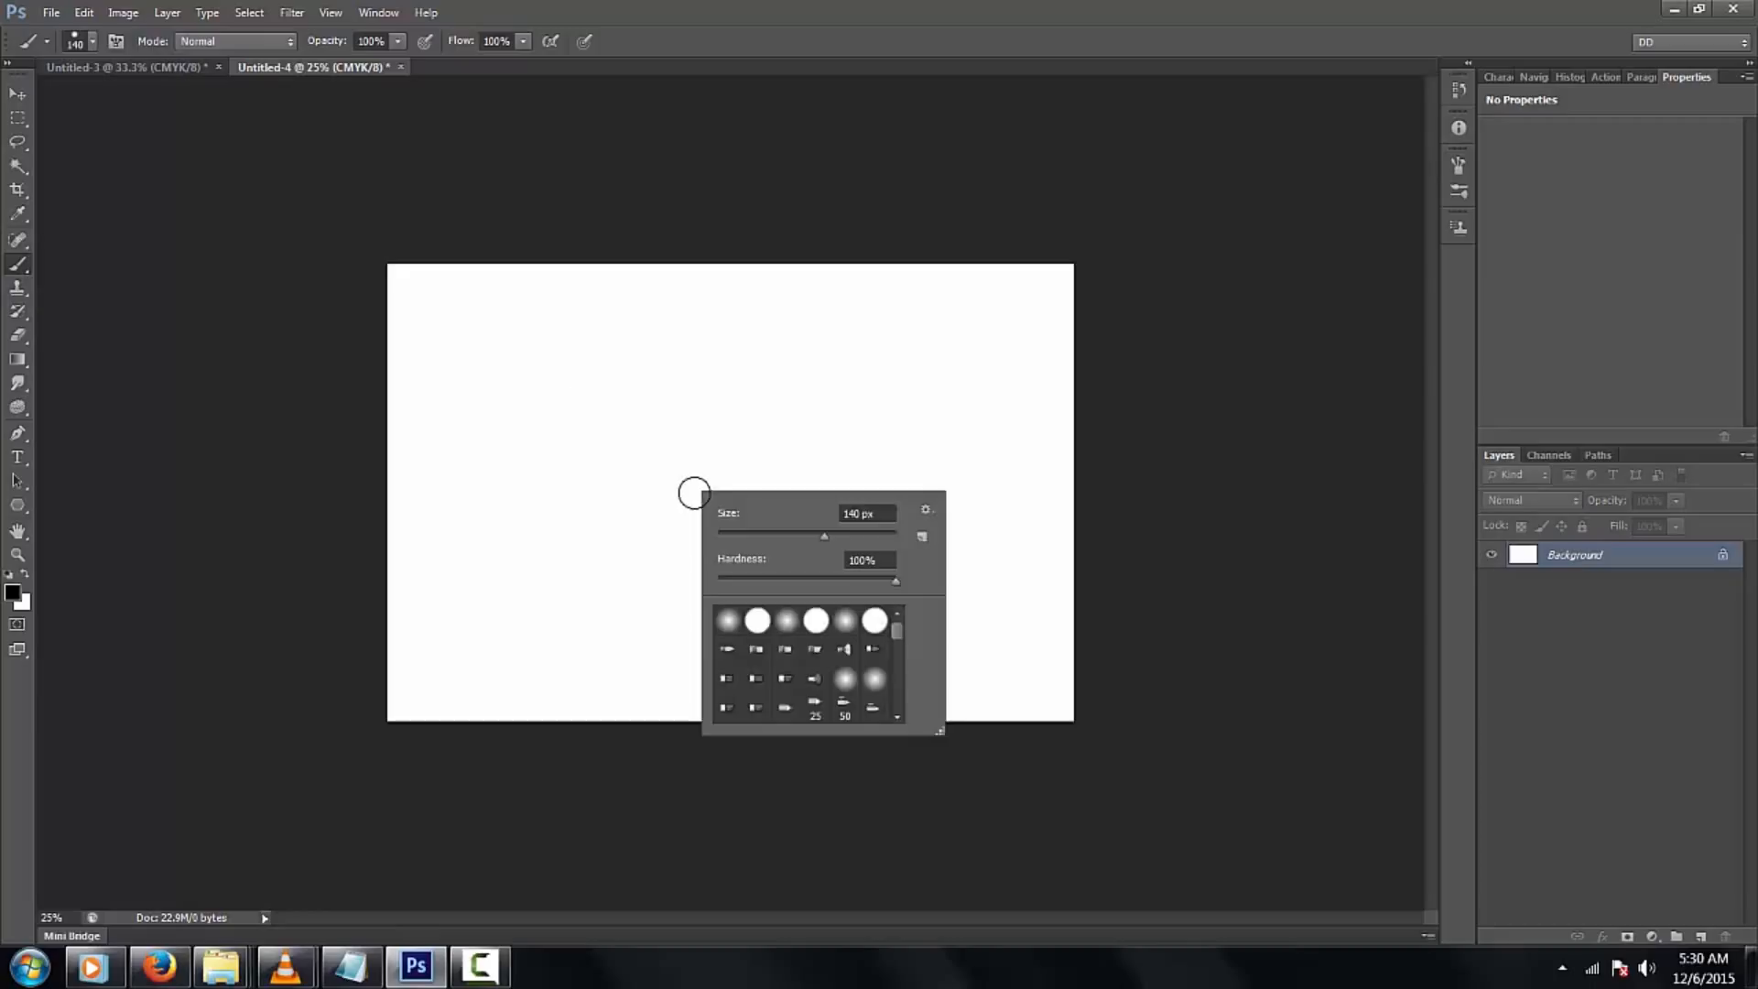
mouse_move(892, 585)
left_mouse_down()
mouse_move(770, 587)
mouse_move(894, 585)
left_mouse_up()
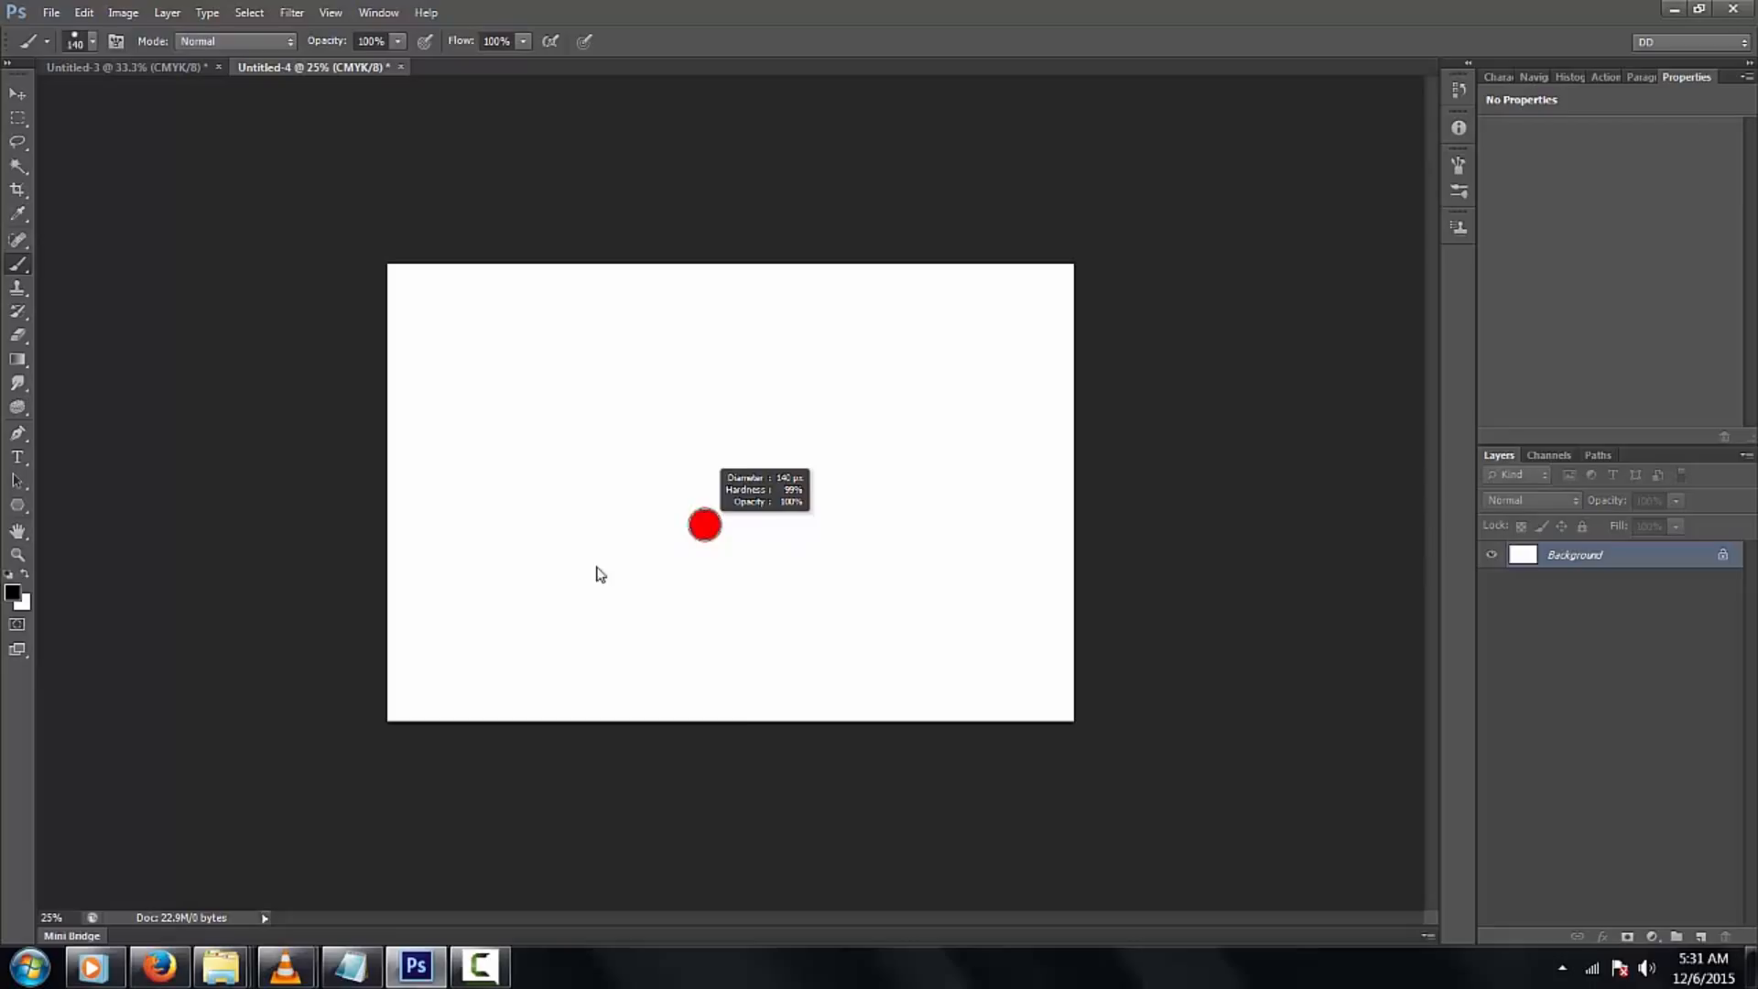
mouse_move(600, 574)
left_mouse_down()
mouse_move(715, 502)
mouse_move(808, 498)
mouse_move(812, 518)
mouse_move(805, 488)
mouse_move(723, 537)
mouse_move(613, 553)
left_mouse_up()
scroll(683, 531, "up", 1)
left_click_drag(707, 492, 715, 497)
Open the brush tip shape settings, try a 4% roundness and restore the round tip
key("F5")
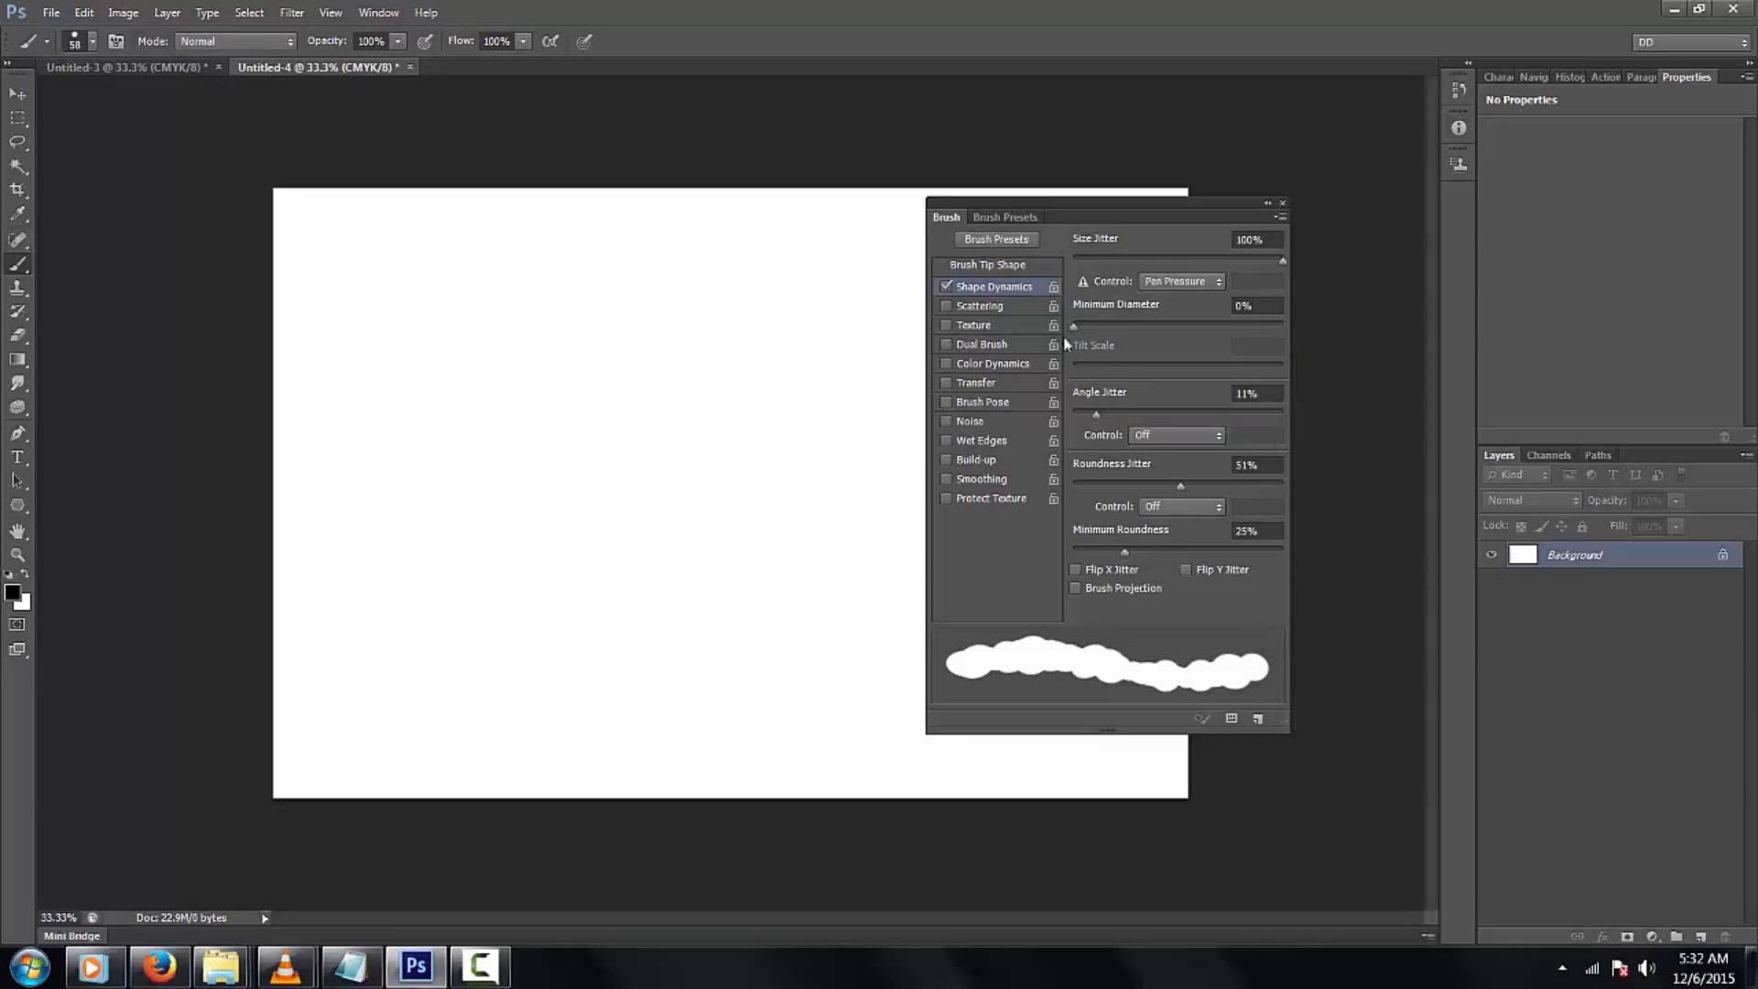
left_click(985, 267)
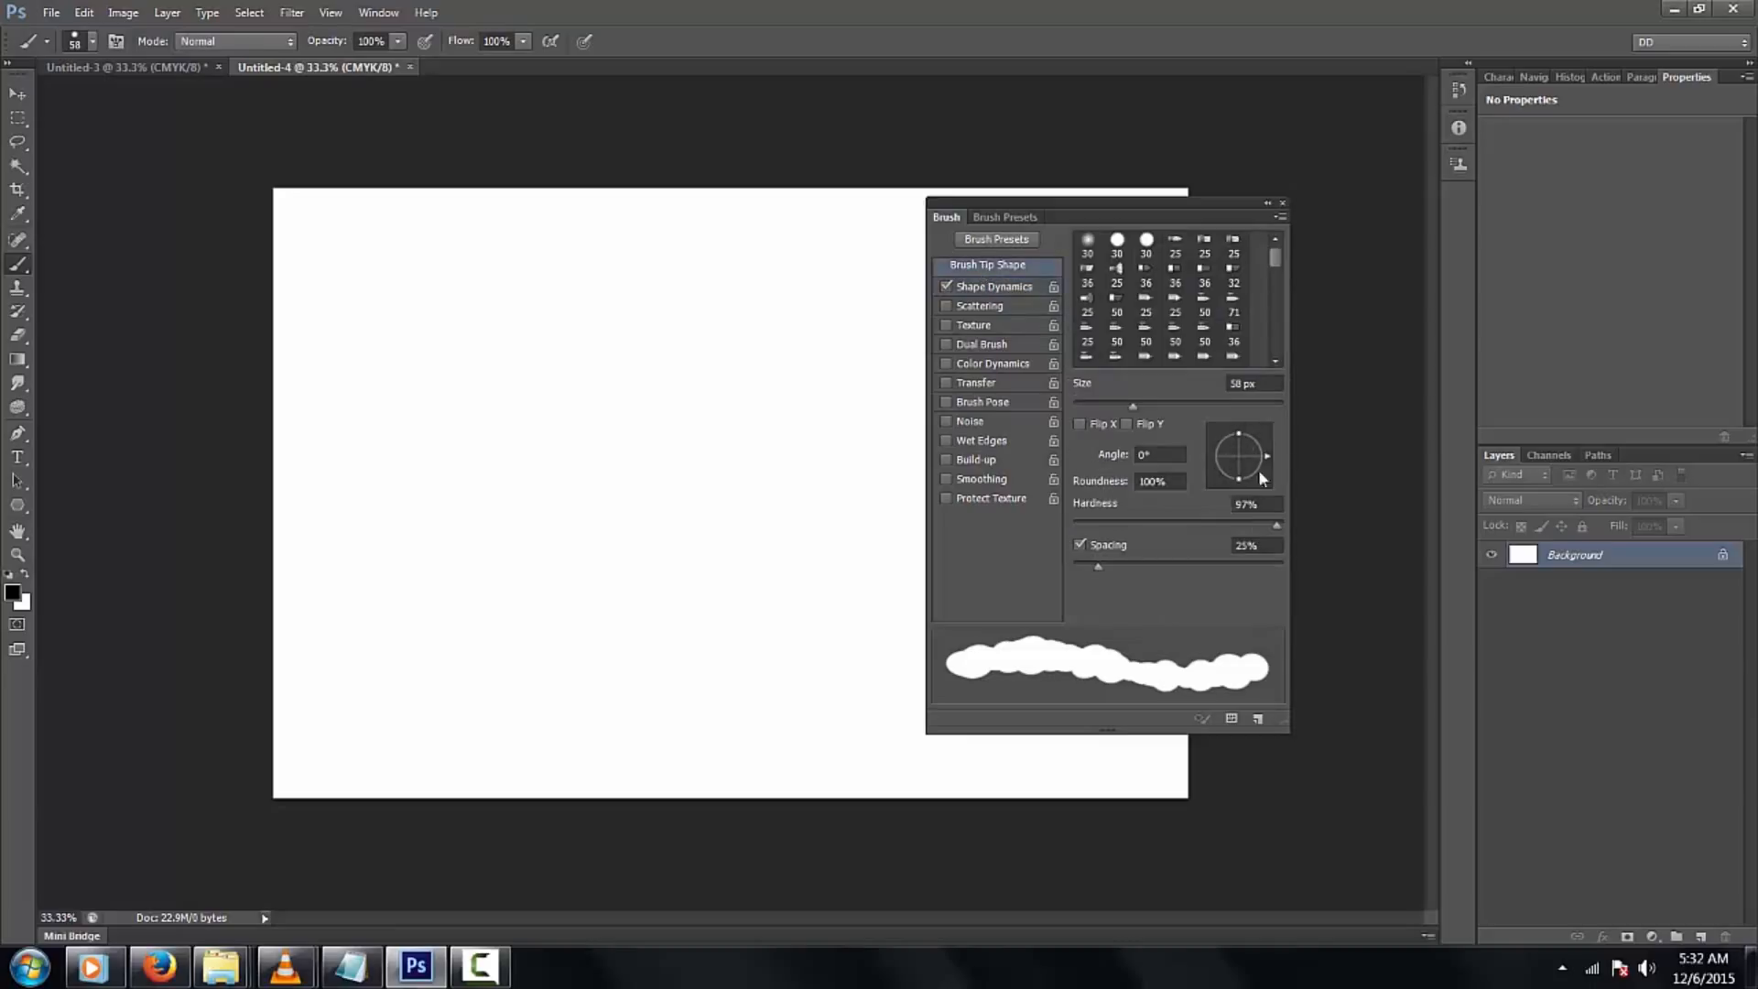
left_click_drag(1238, 478, 1243, 463)
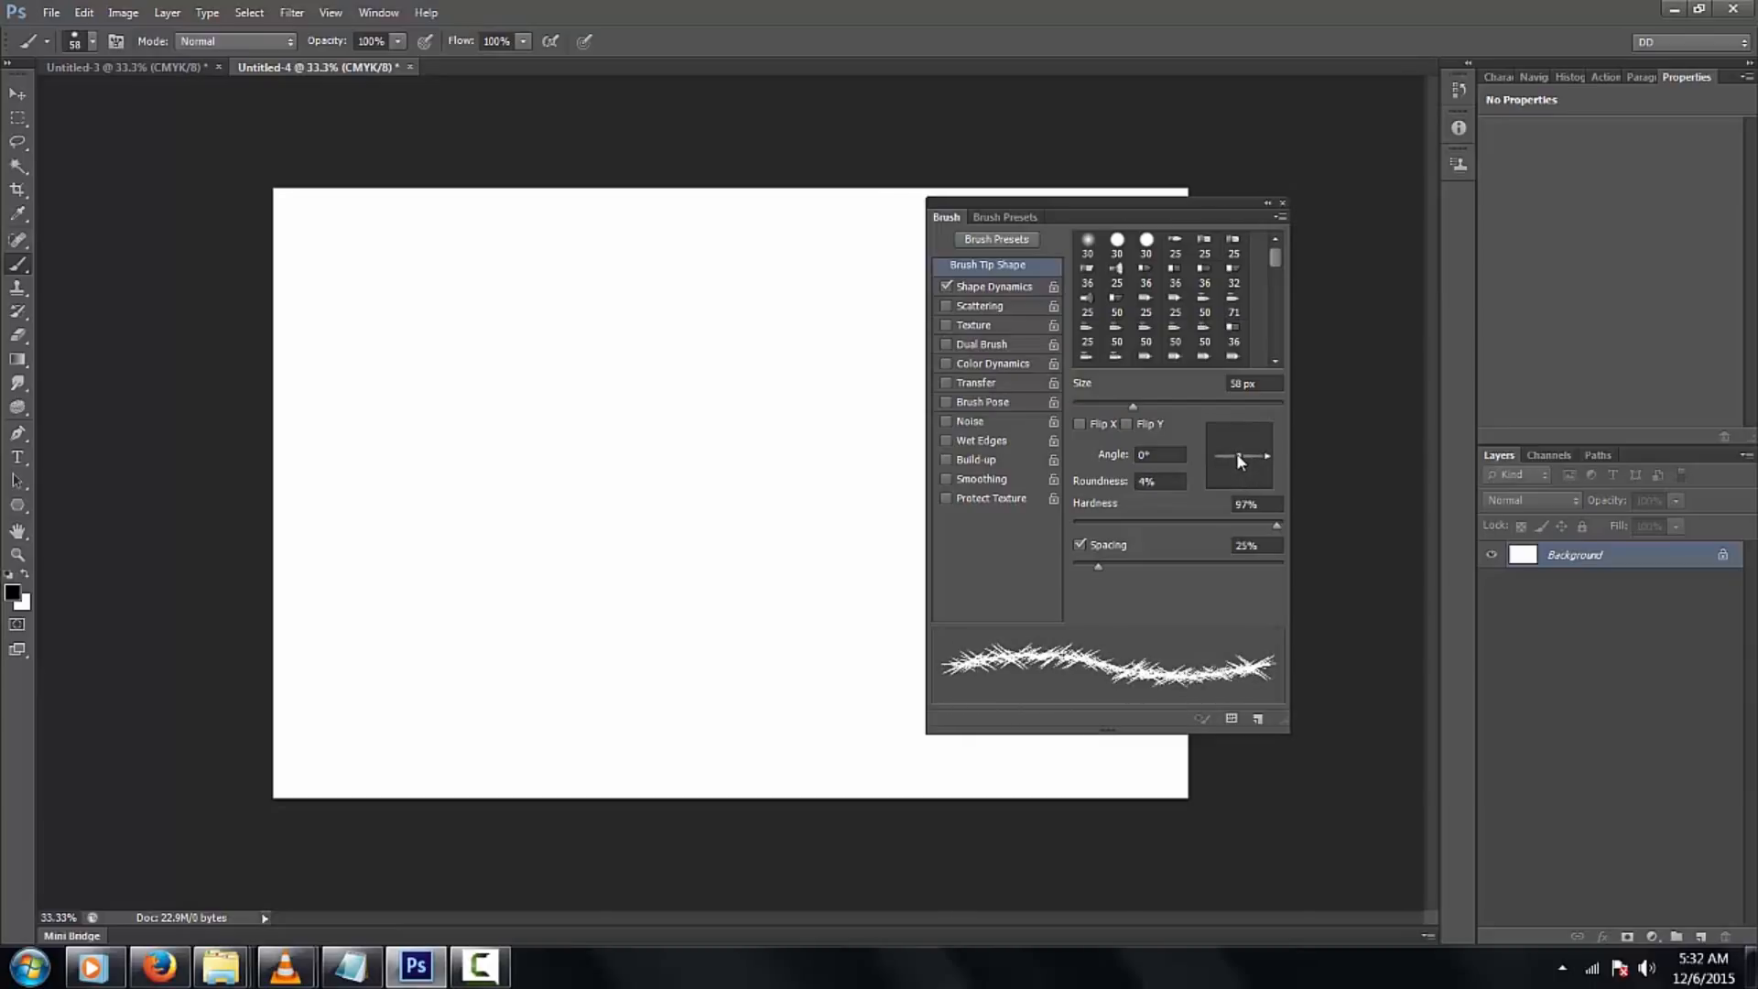
left_click_drag(1237, 458, 1238, 430)
Raise the Shape Dynamics angle jitter to about 100%, test it with a winding stroke and undo the stroke
left_click(993, 286)
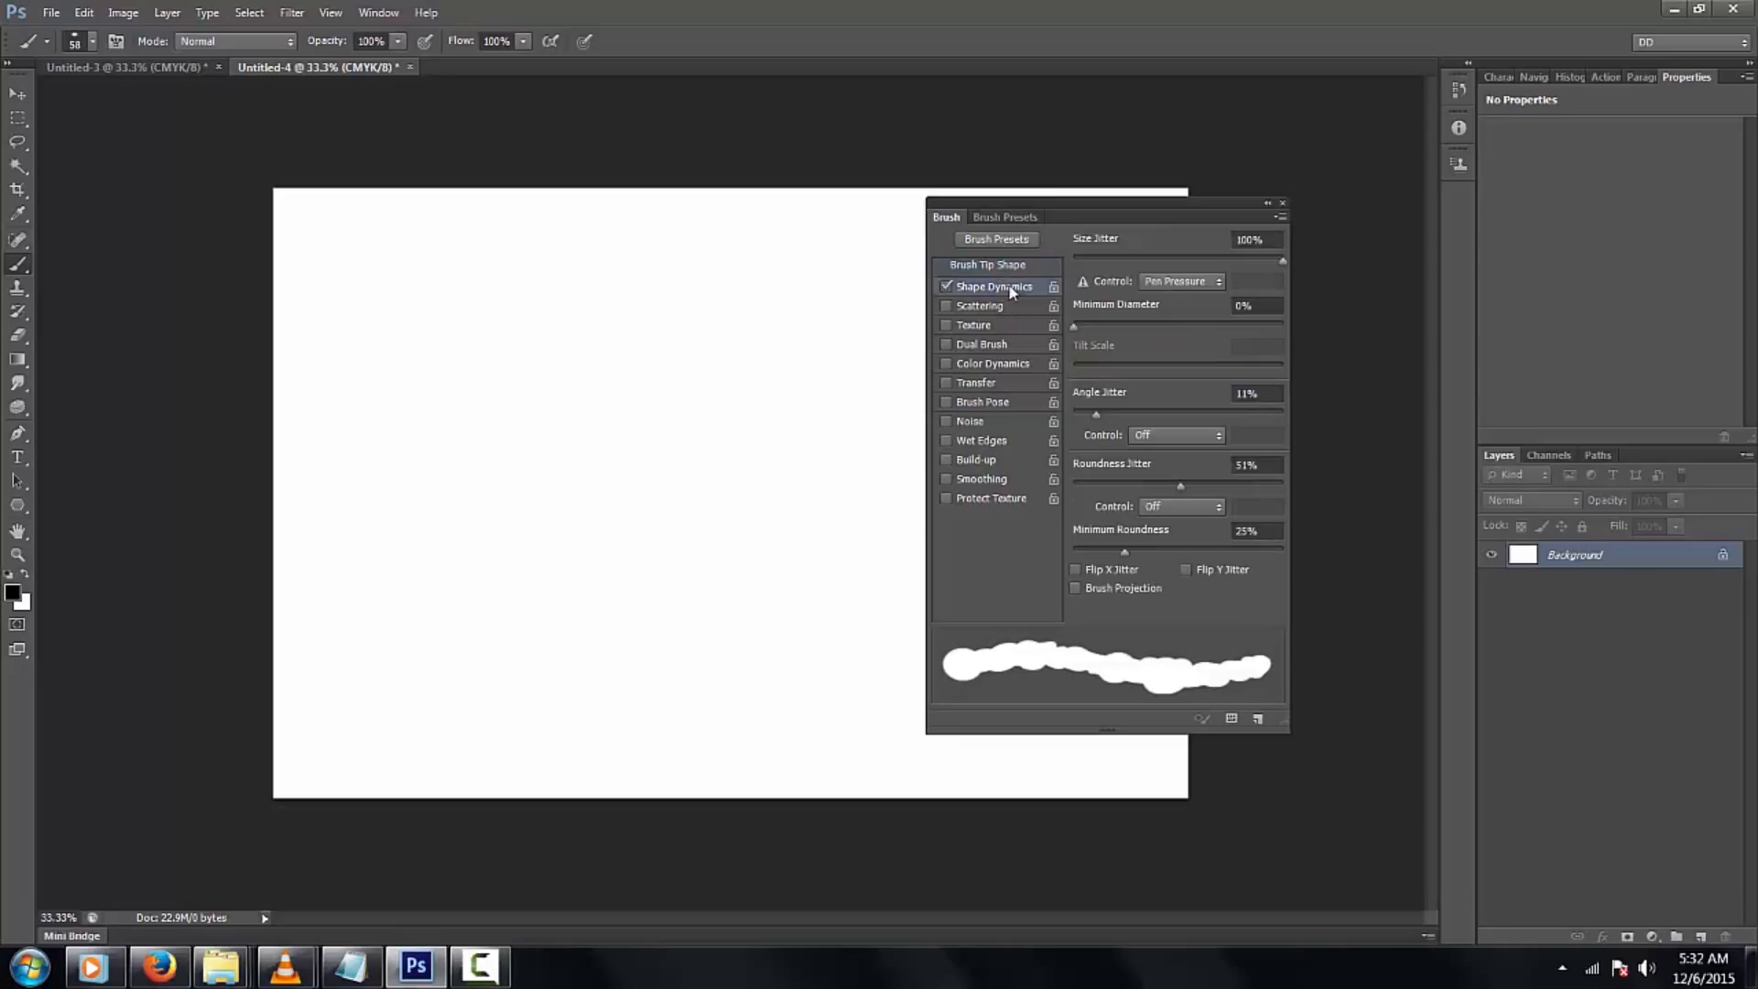
mouse_move(1098, 424)
left_mouse_down()
mouse_move(1239, 444)
mouse_move(1159, 456)
mouse_move(1127, 432)
mouse_move(1170, 414)
mouse_move(1296, 424)
left_mouse_up()
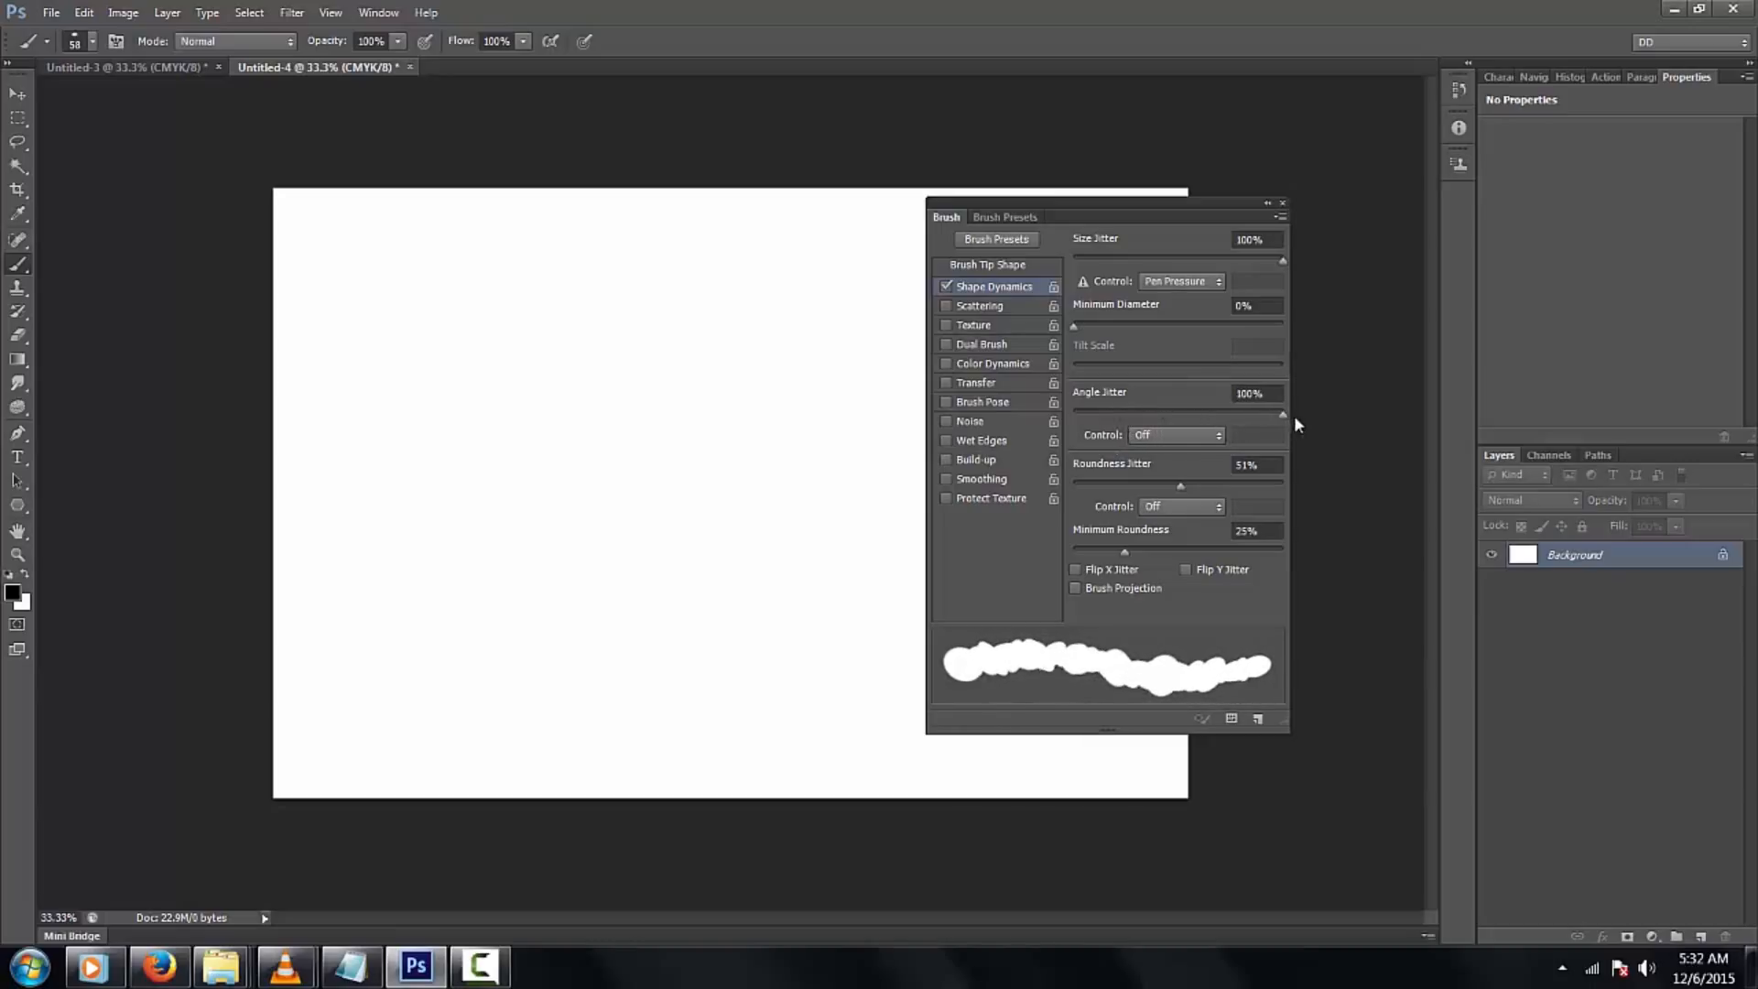
mouse_move(807, 363)
left_mouse_down()
mouse_move(721, 378)
mouse_move(642, 499)
mouse_move(483, 442)
mouse_move(425, 521)
mouse_move(481, 567)
mouse_move(602, 581)
mouse_move(628, 652)
mouse_move(695, 666)
mouse_move(727, 574)
mouse_move(822, 541)
mouse_move(863, 631)
mouse_move(734, 707)
mouse_move(609, 715)
mouse_move(518, 646)
mouse_move(395, 649)
mouse_move(366, 511)
mouse_move(424, 371)
mouse_move(509, 267)
mouse_move(600, 423)
left_mouse_up()
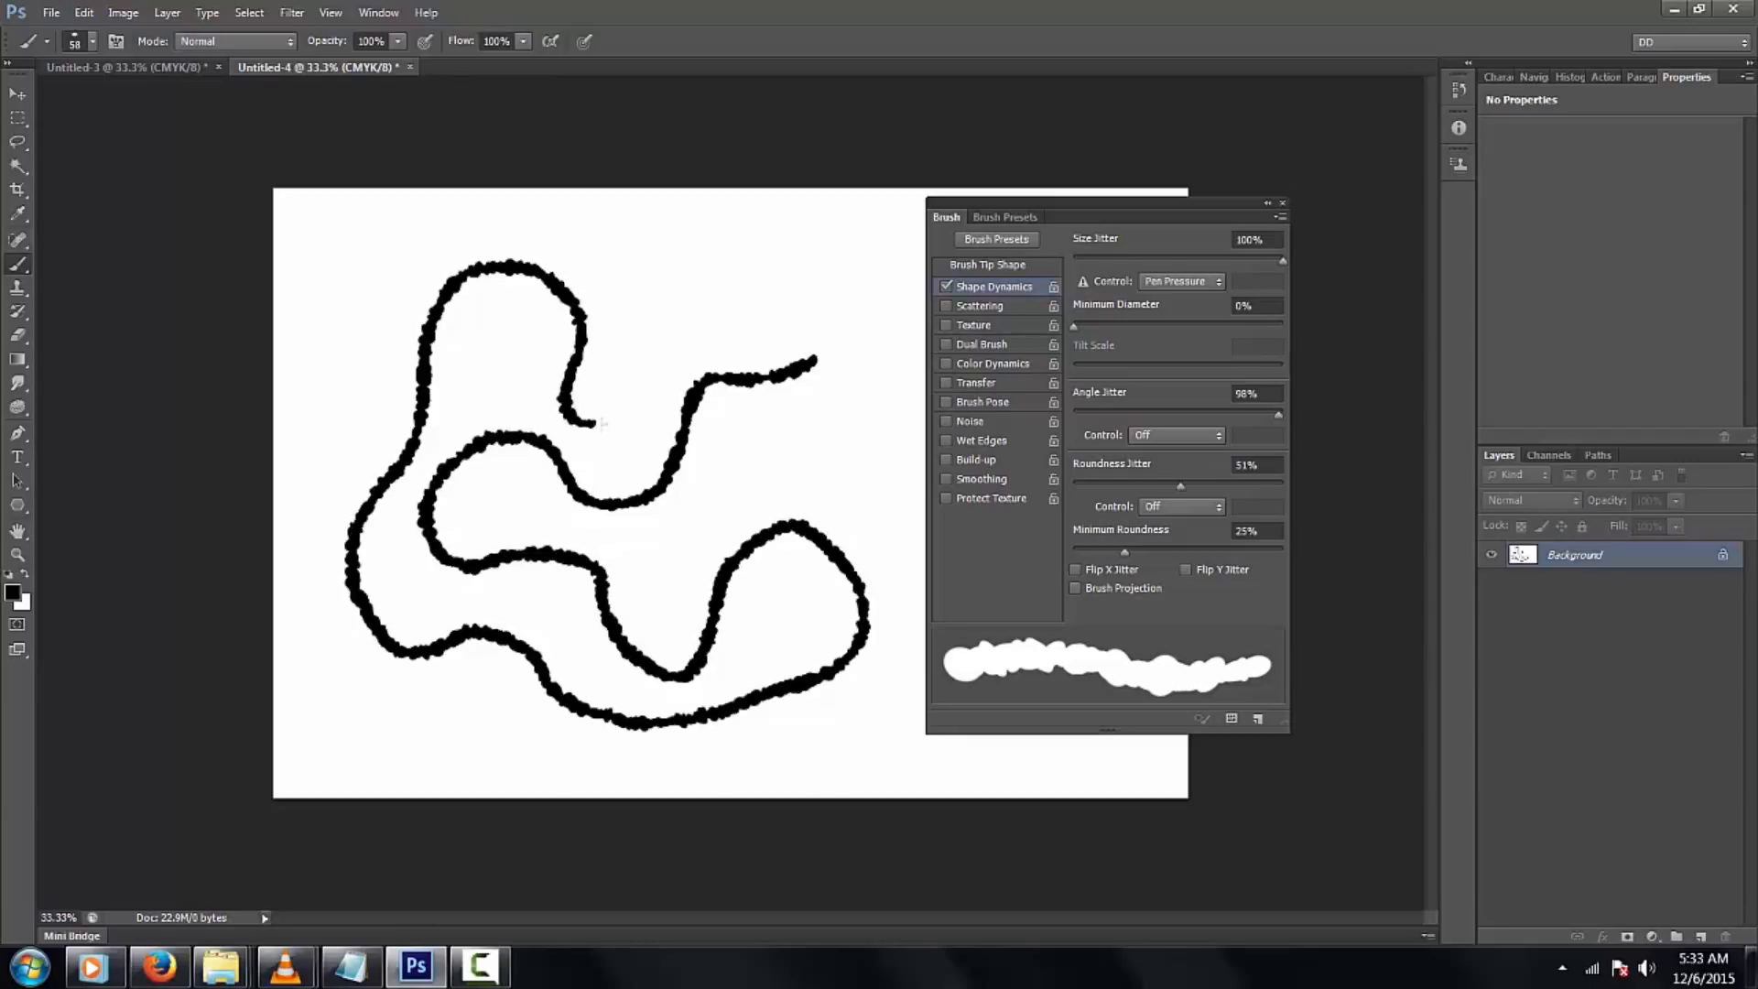
key("ctrl+z")
Set the angle jitter to 0%, test it with another stroke and undo the stroke
left_click(1073, 413)
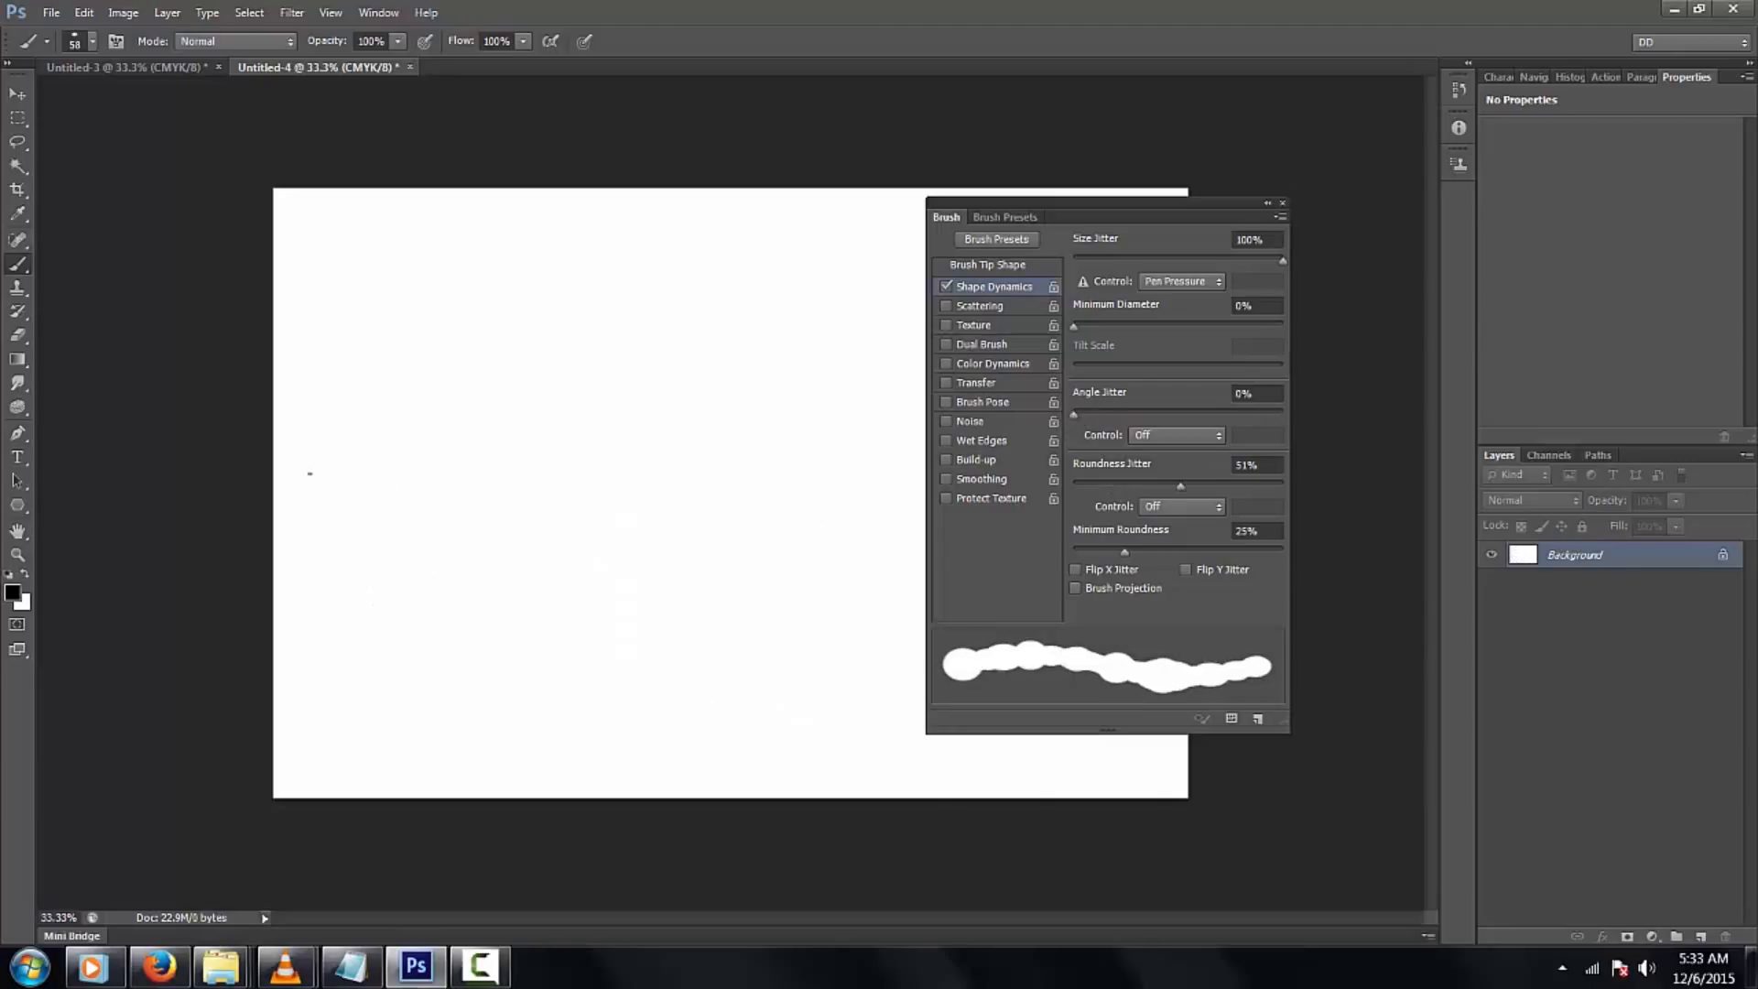
mouse_move(374, 475)
left_mouse_down()
mouse_move(438, 473)
mouse_move(558, 329)
mouse_move(630, 382)
mouse_move(534, 532)
mouse_move(615, 569)
mouse_move(575, 631)
mouse_move(599, 680)
mouse_move(671, 675)
mouse_move(731, 524)
mouse_move(806, 539)
mouse_move(777, 611)
mouse_move(807, 673)
mouse_move(889, 606)
mouse_move(876, 484)
mouse_move(827, 428)
mouse_move(657, 482)
mouse_move(732, 335)
mouse_move(682, 266)
mouse_move(553, 282)
mouse_move(445, 362)
mouse_move(370, 365)
mouse_move(434, 577)
mouse_move(417, 661)
mouse_move(506, 731)
mouse_move(562, 724)
mouse_move(641, 751)
mouse_move(698, 746)
mouse_move(757, 708)
mouse_move(807, 760)
mouse_move(861, 734)
mouse_move(827, 709)
mouse_move(861, 695)
mouse_move(946, 775)
mouse_move(890, 427)
mouse_move(839, 307)
mouse_move(881, 209)
left_mouse_up()
key("ctrl+z")
Set the angle jitter to 100% and turn on brush scattering at 533%
left_click_drag(1269, 416, 1296, 414)
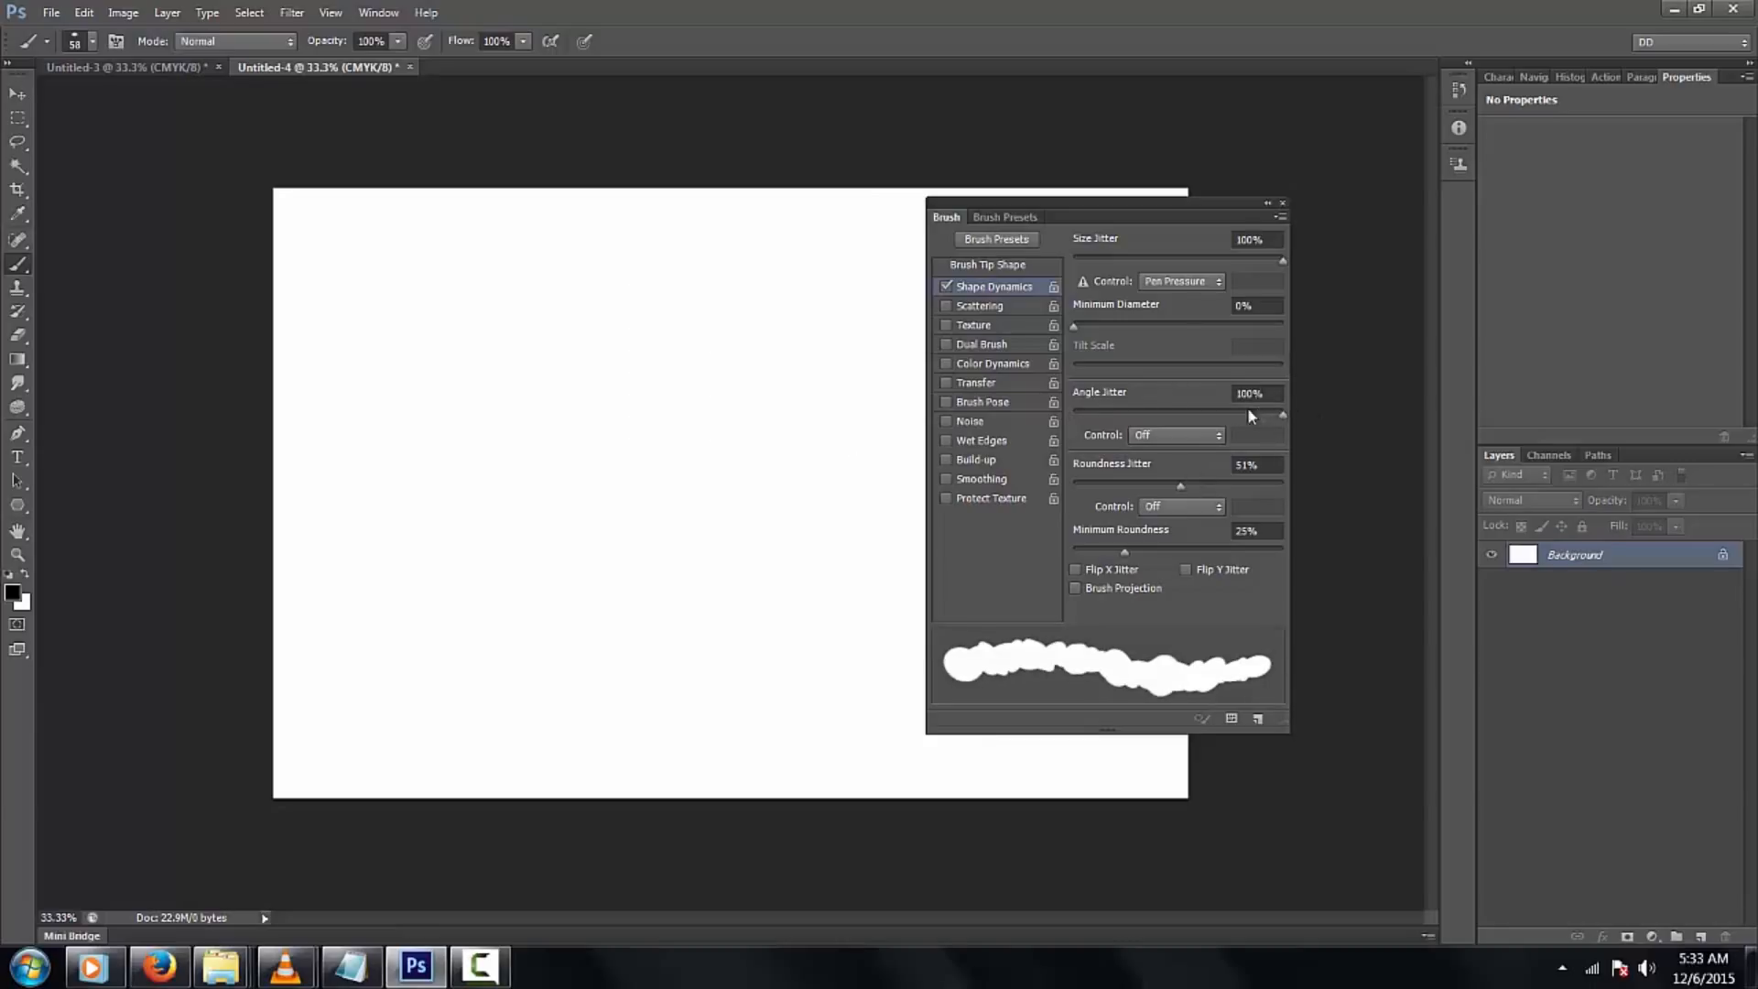
left_click(980, 306)
mouse_move(1074, 262)
left_mouse_down()
mouse_move(1187, 266)
mouse_move(1109, 310)
mouse_move(1184, 297)
left_mouse_up()
Paint two winding scattered strokes across the canvas, raising the scatter to 1000% for the second one
mouse_move(619, 496)
left_mouse_down()
mouse_move(626, 429)
mouse_move(562, 332)
mouse_move(643, 485)
mouse_move(773, 570)
mouse_move(569, 688)
mouse_move(431, 439)
mouse_move(397, 265)
mouse_move(881, 360)
left_mouse_up()
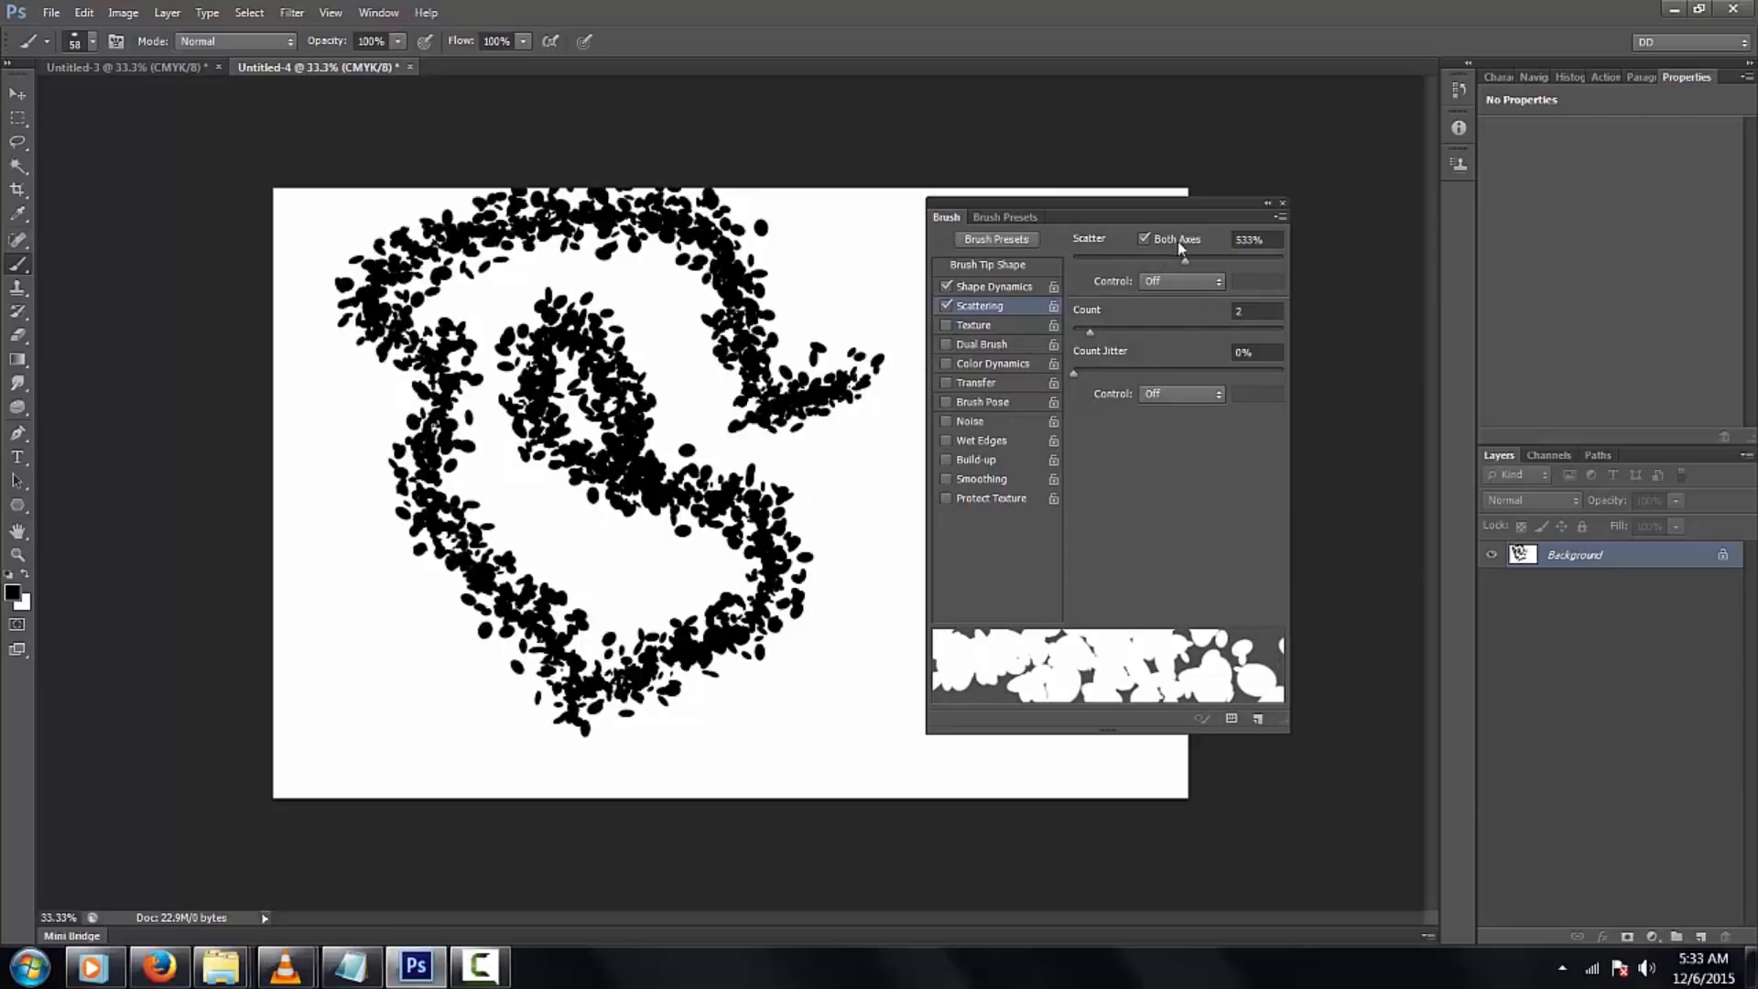
left_click_drag(1204, 264, 1283, 269)
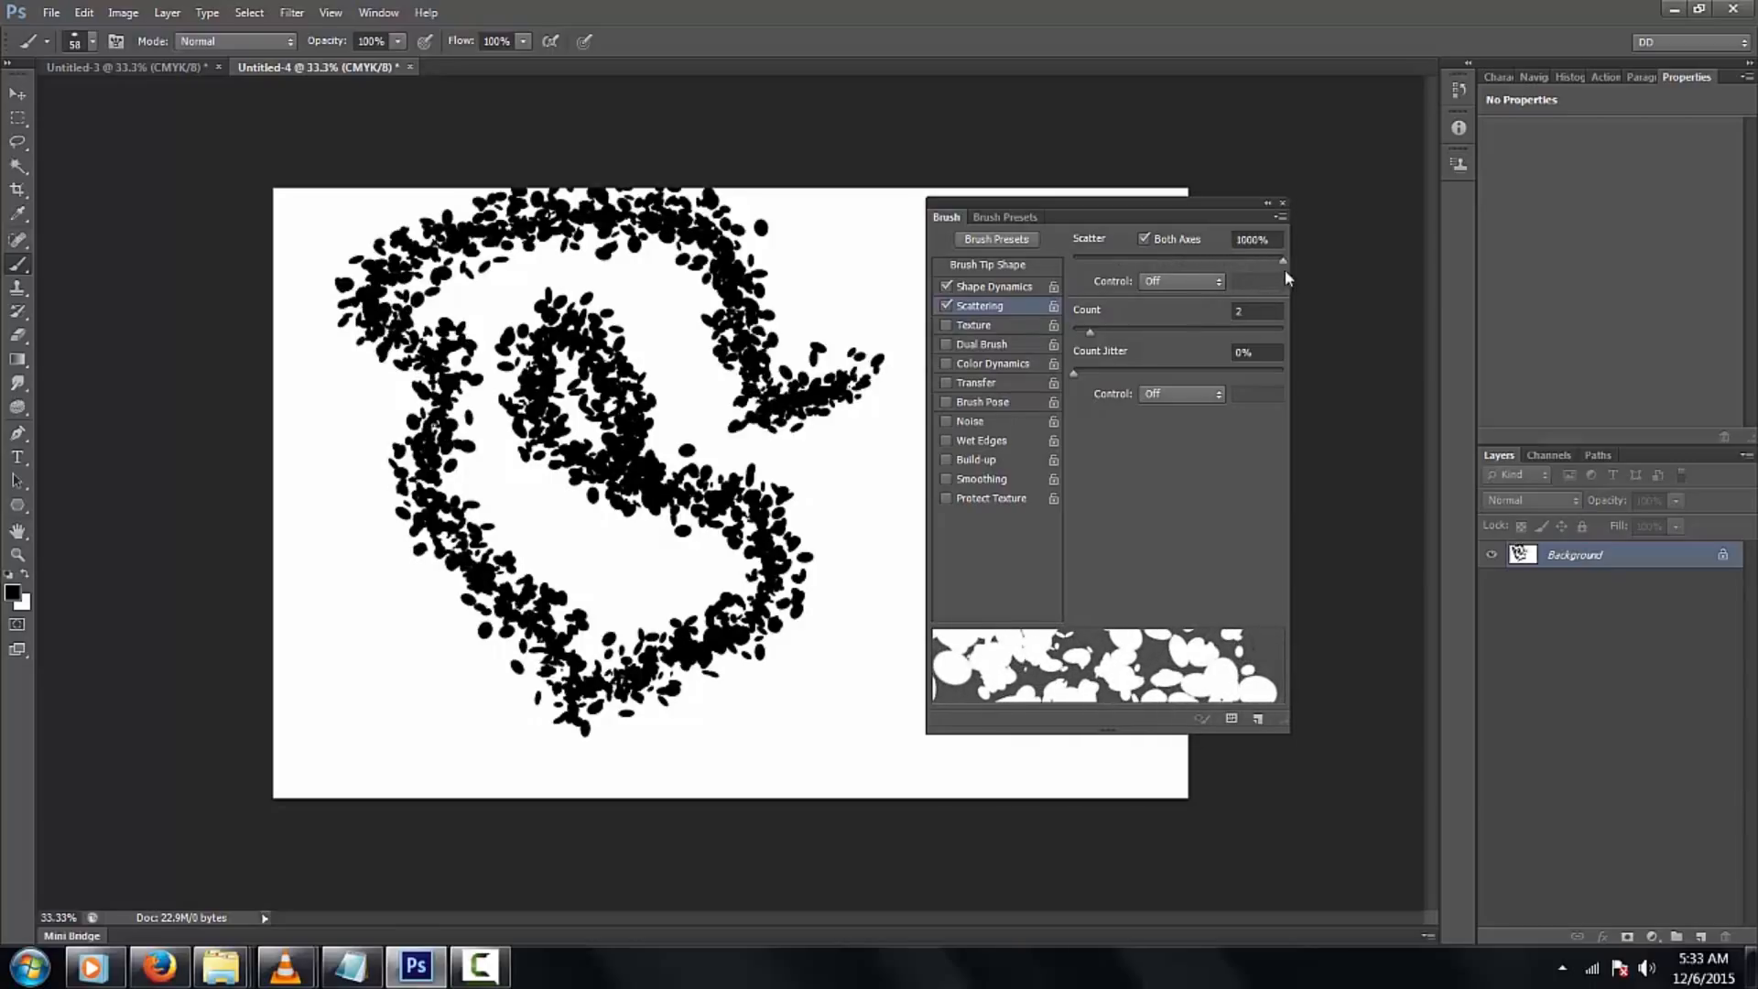
mouse_move(893, 389)
left_mouse_down()
mouse_move(664, 374)
mouse_move(890, 560)
mouse_move(882, 634)
mouse_move(595, 764)
mouse_move(442, 698)
mouse_move(396, 616)
mouse_move(349, 453)
mouse_move(383, 379)
mouse_move(423, 692)
mouse_move(337, 473)
mouse_move(458, 284)
left_mouse_up()
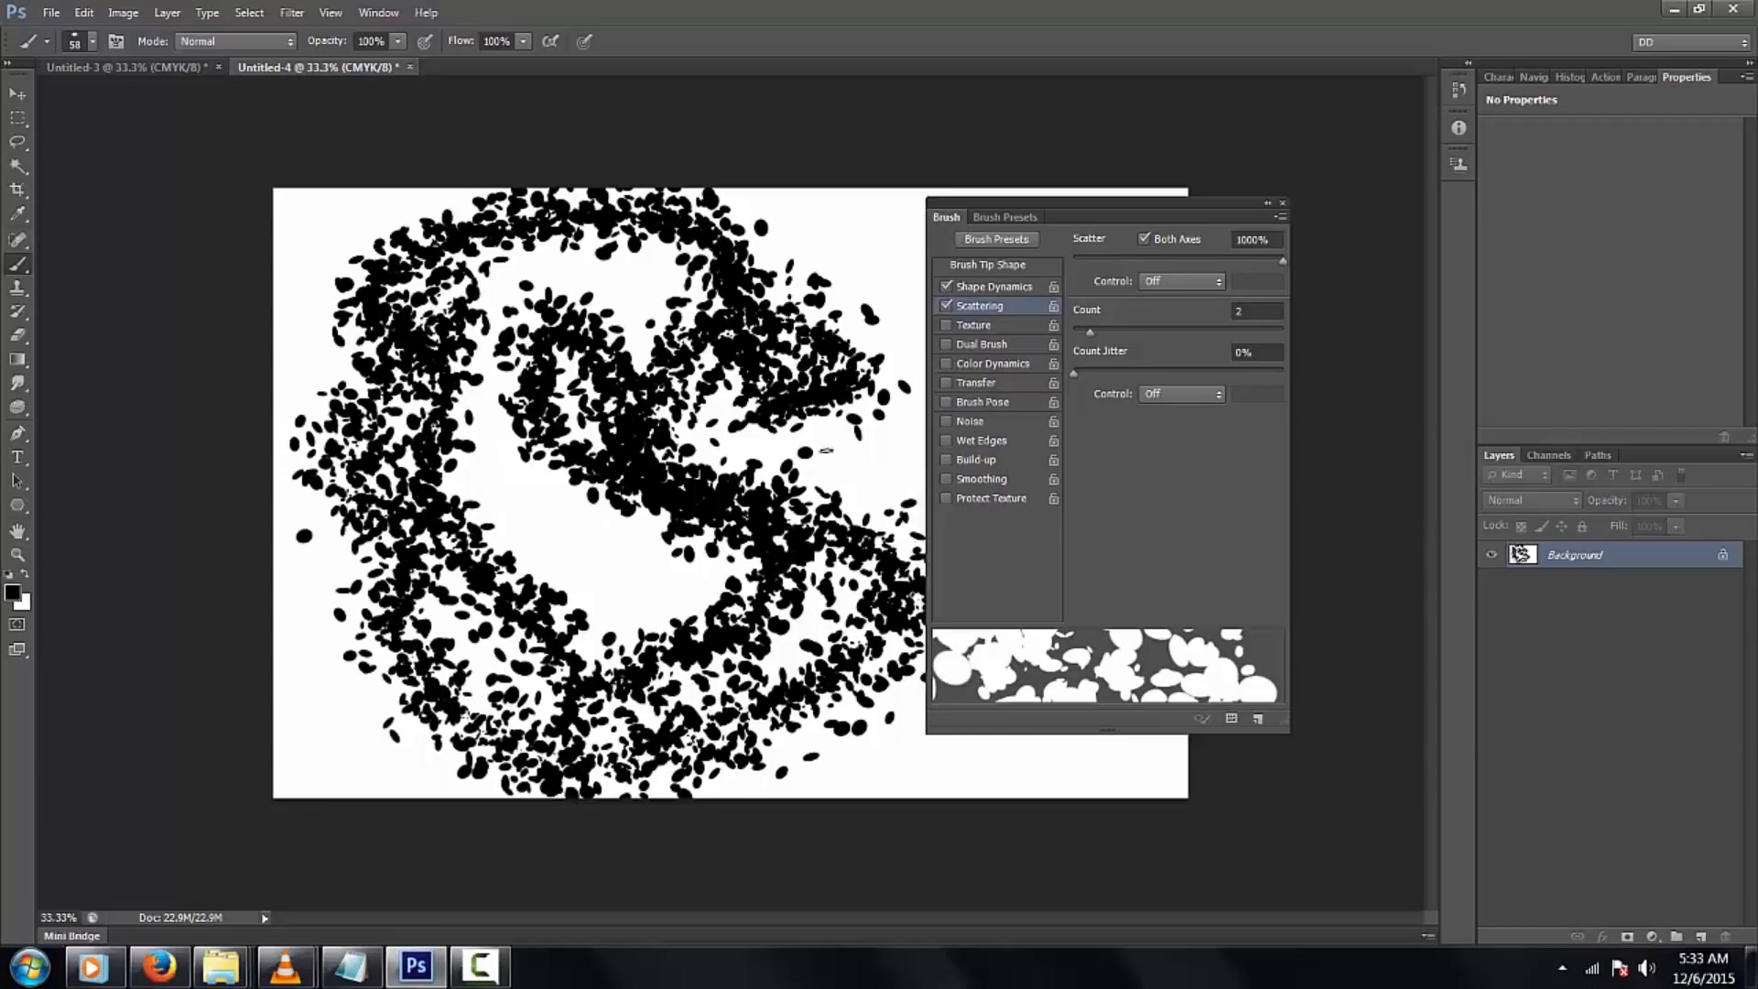
Select the whole canvas and fill it with white at 100% opacity to clear the test strokes
key("ctrl+a")
key("shift+BackSpace")
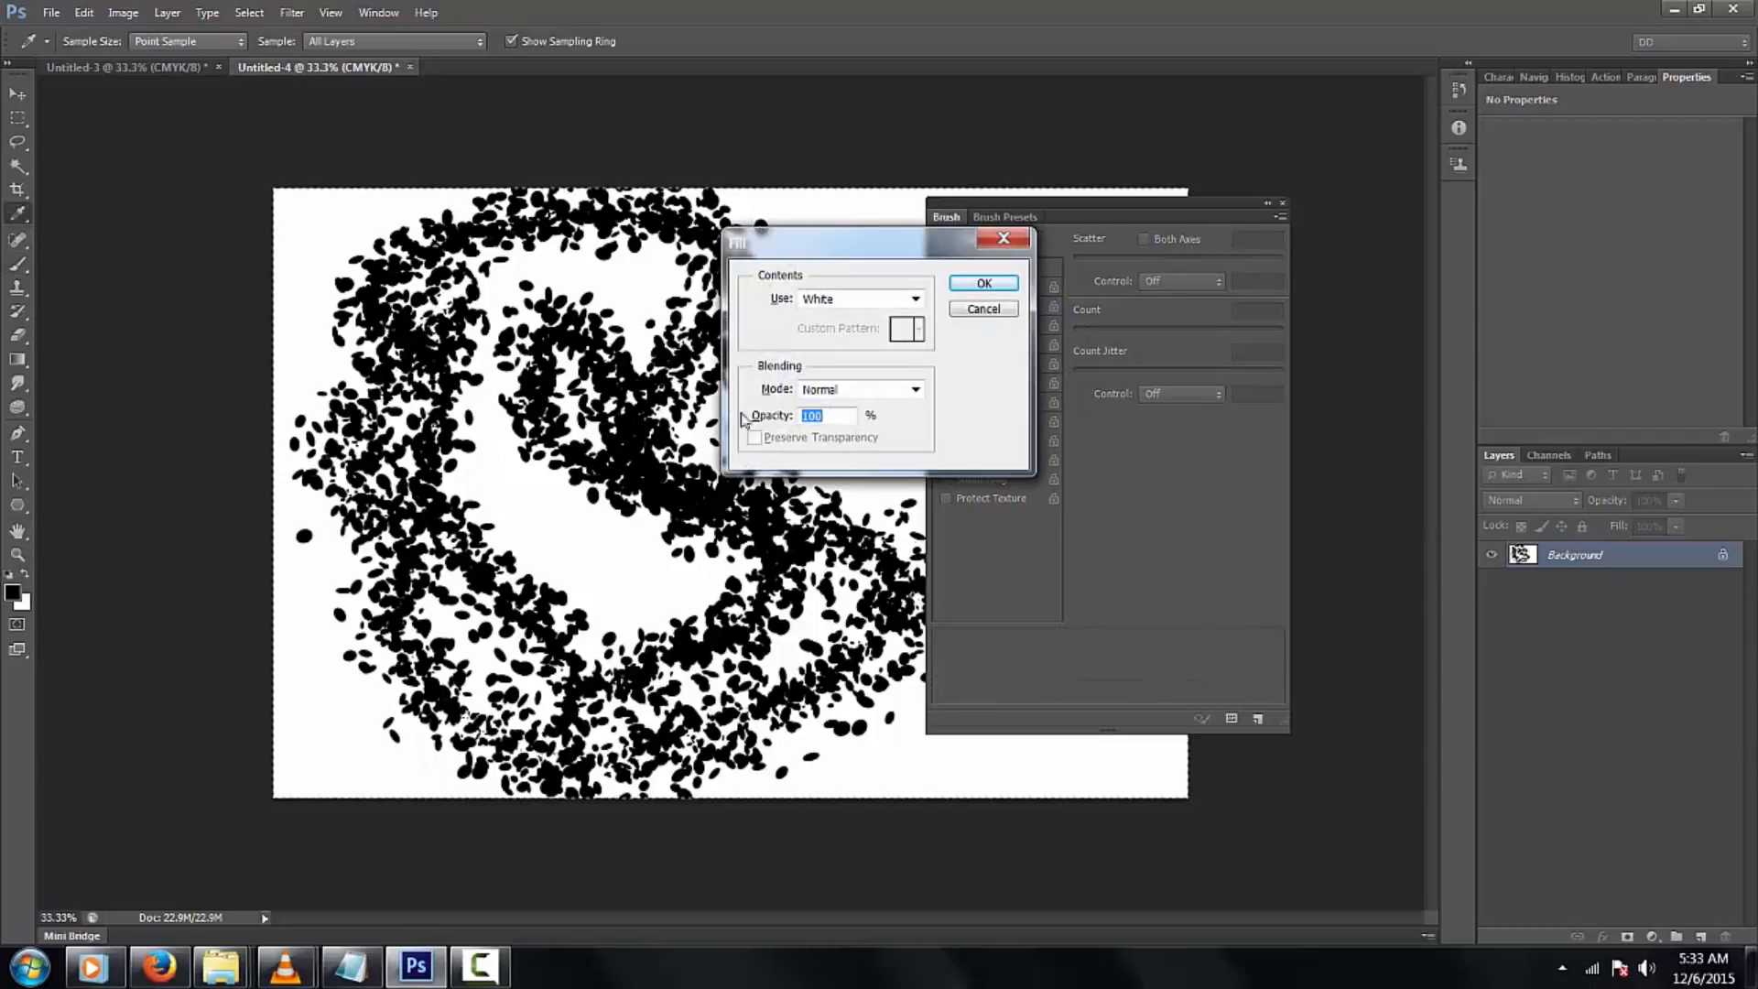
left_click(1004, 239)
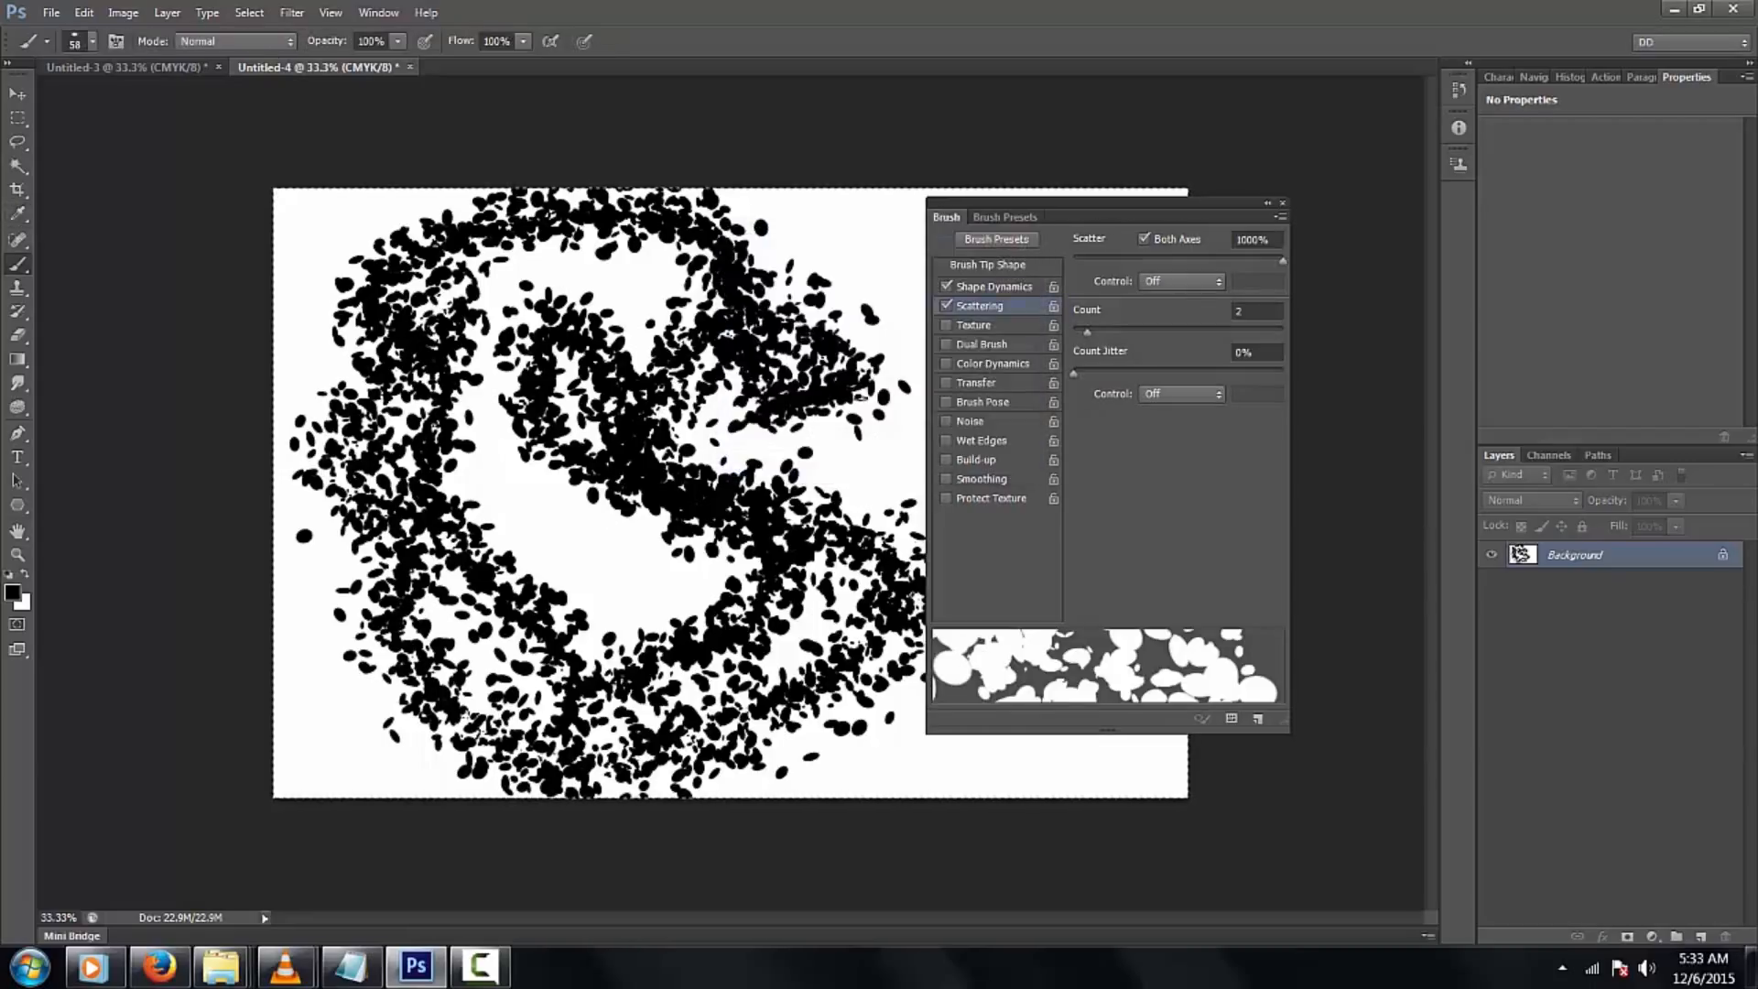
key("shift+BackSpace")
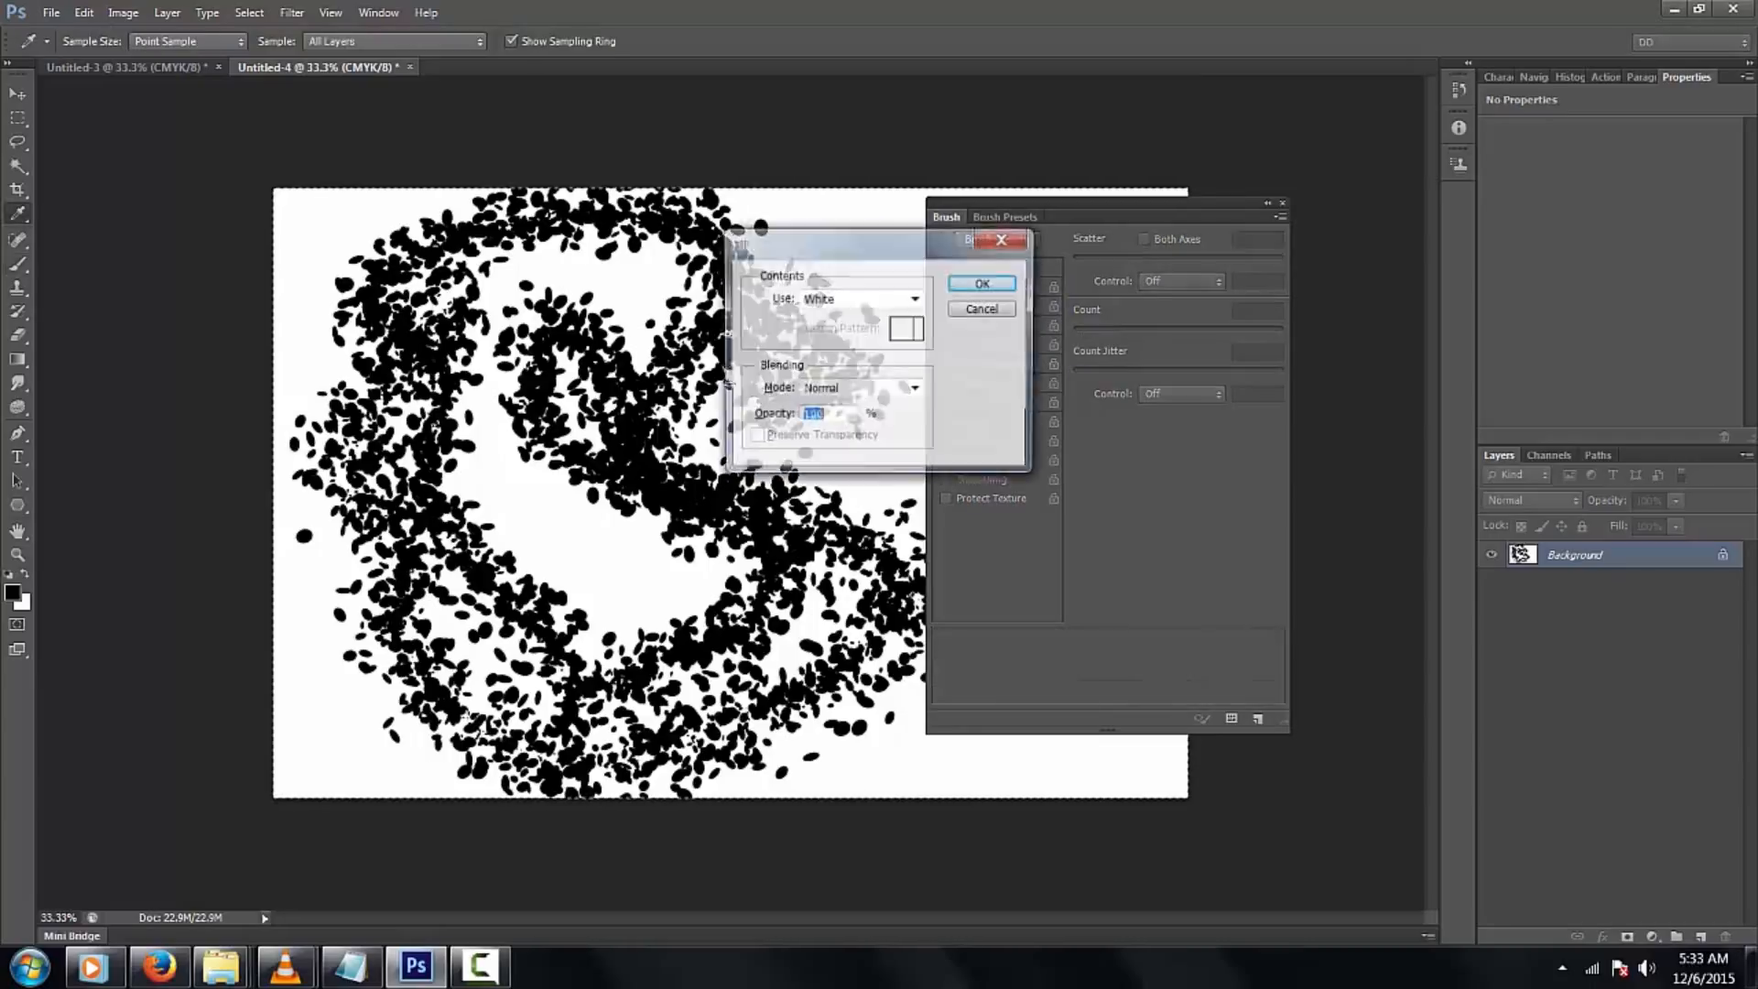
left_click(988, 286)
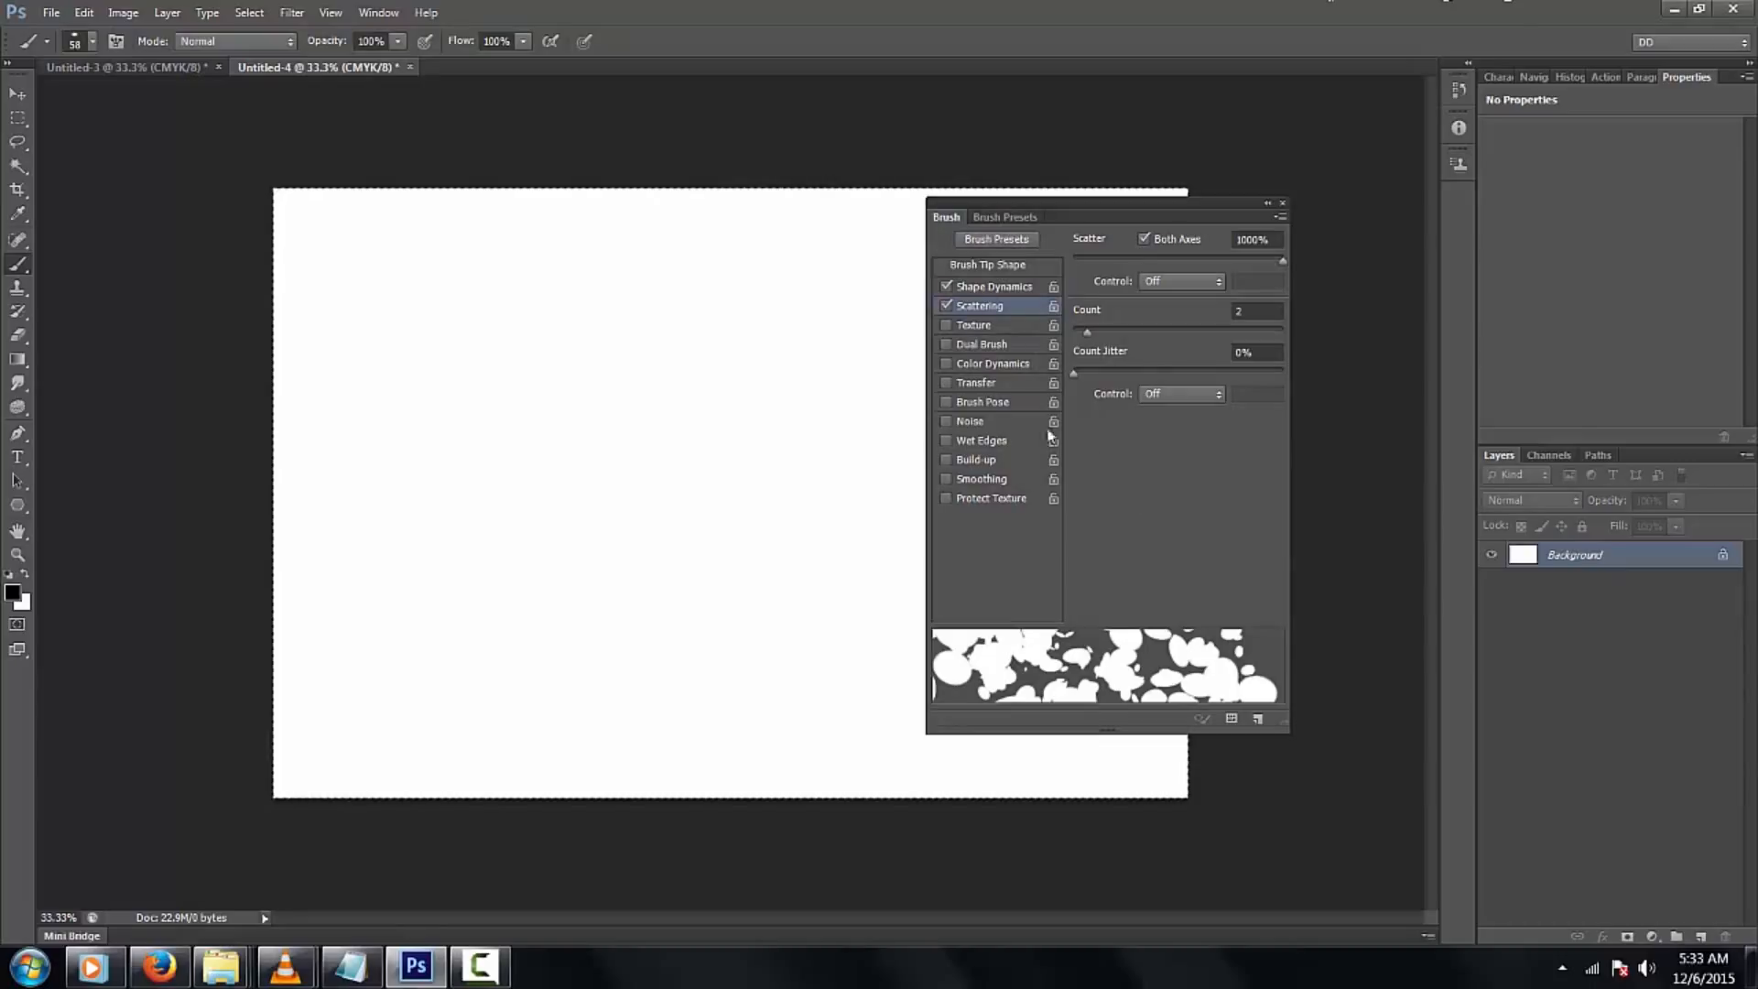
Turn on Dual Brush with a size of 138 px and a scatter of 725%, and close the brush settings
left_click(946, 345)
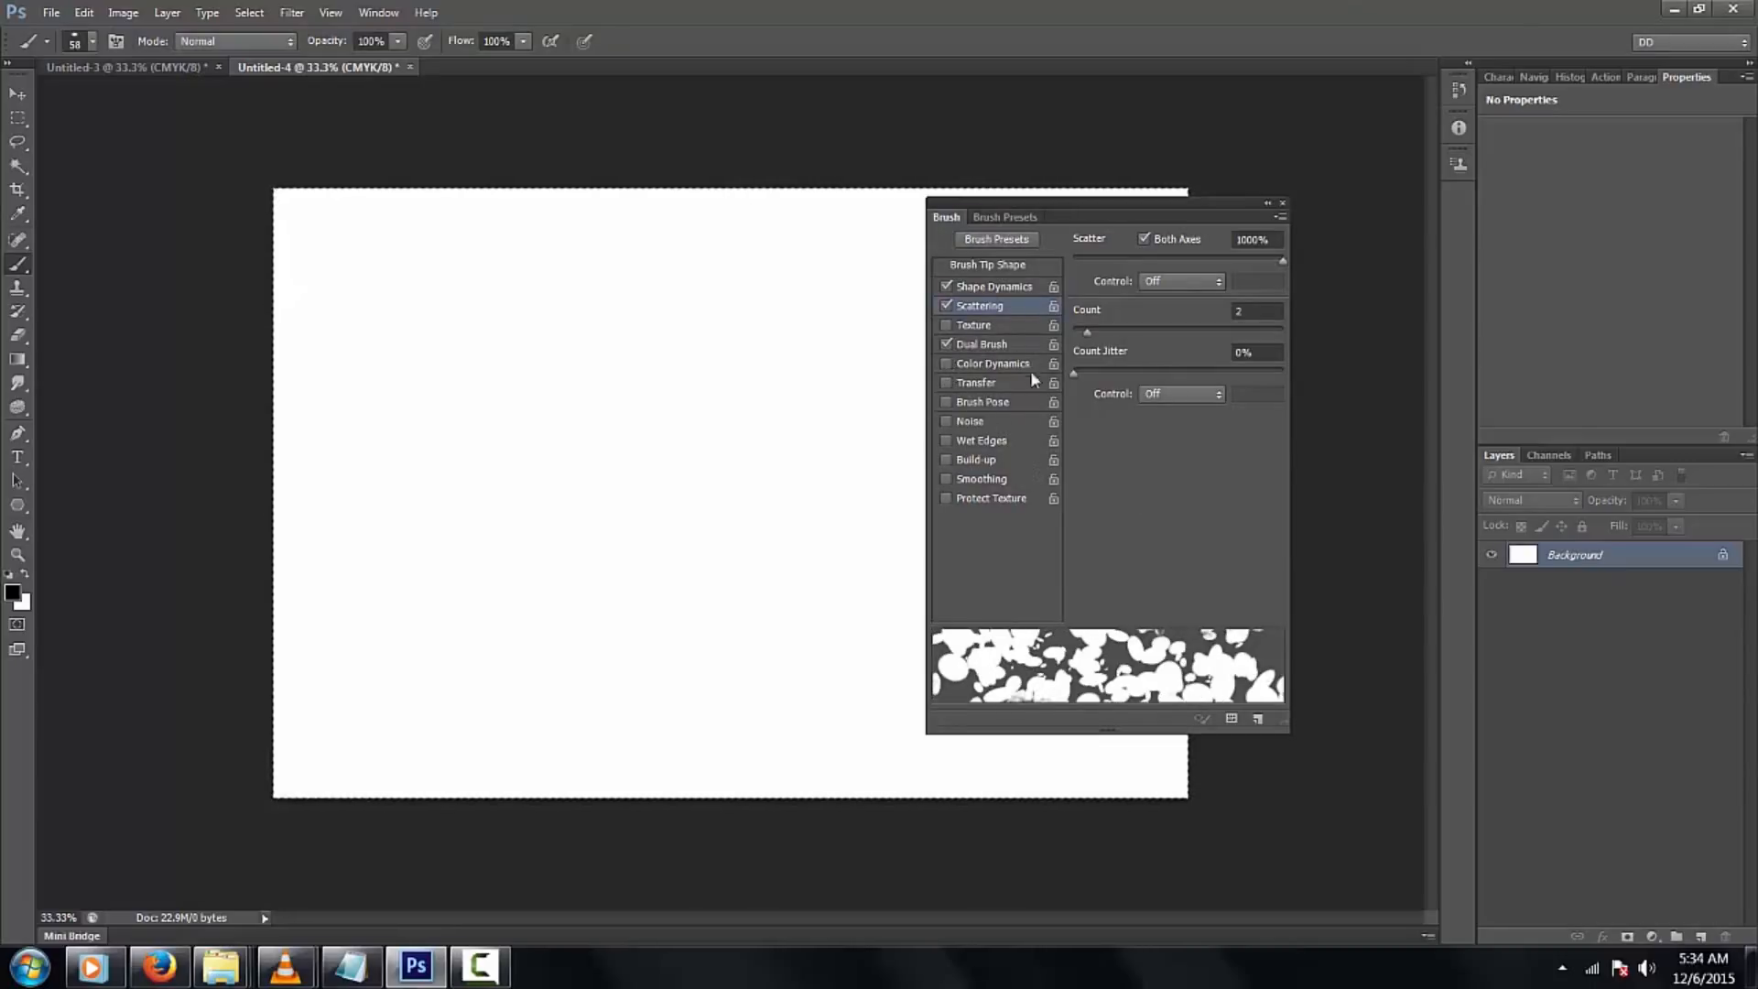
left_click(992, 344)
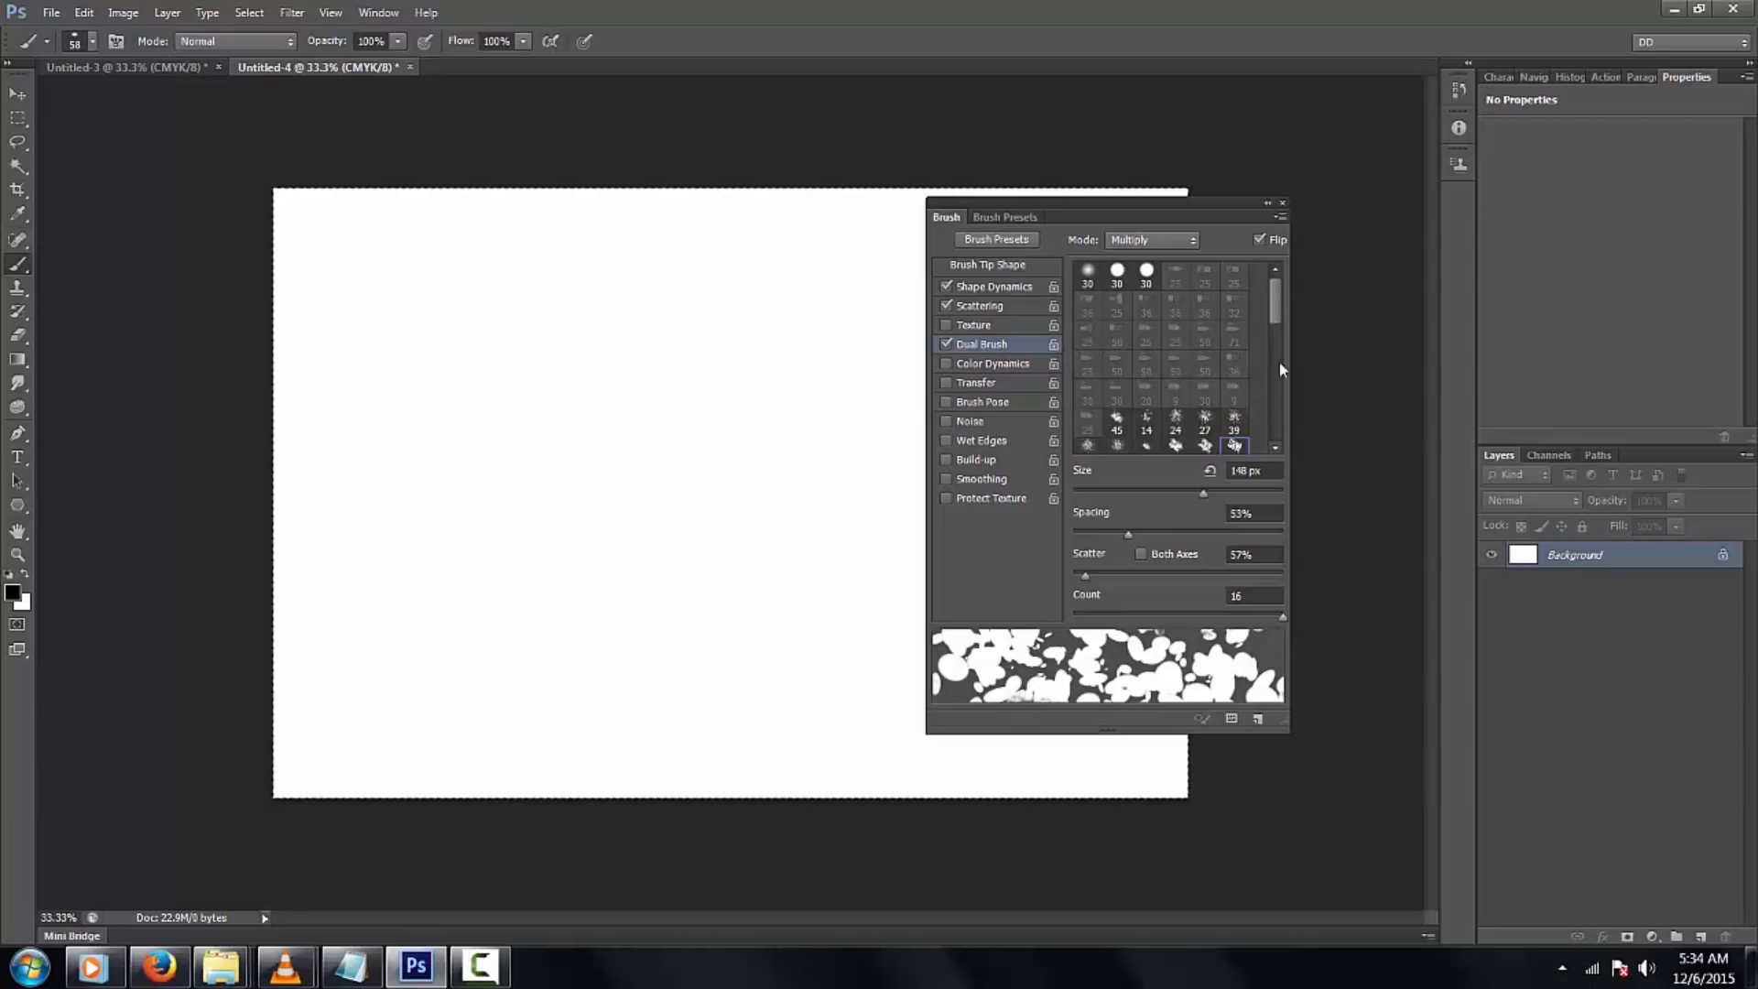
scroll(1280, 369, "down", 3)
mouse_move(1203, 494)
left_mouse_down()
mouse_move(1228, 495)
mouse_move(1198, 495)
left_mouse_up()
mouse_move(1084, 582)
left_mouse_down()
mouse_move(1087, 604)
mouse_move(1050, 602)
mouse_move(1227, 586)
left_mouse_up()
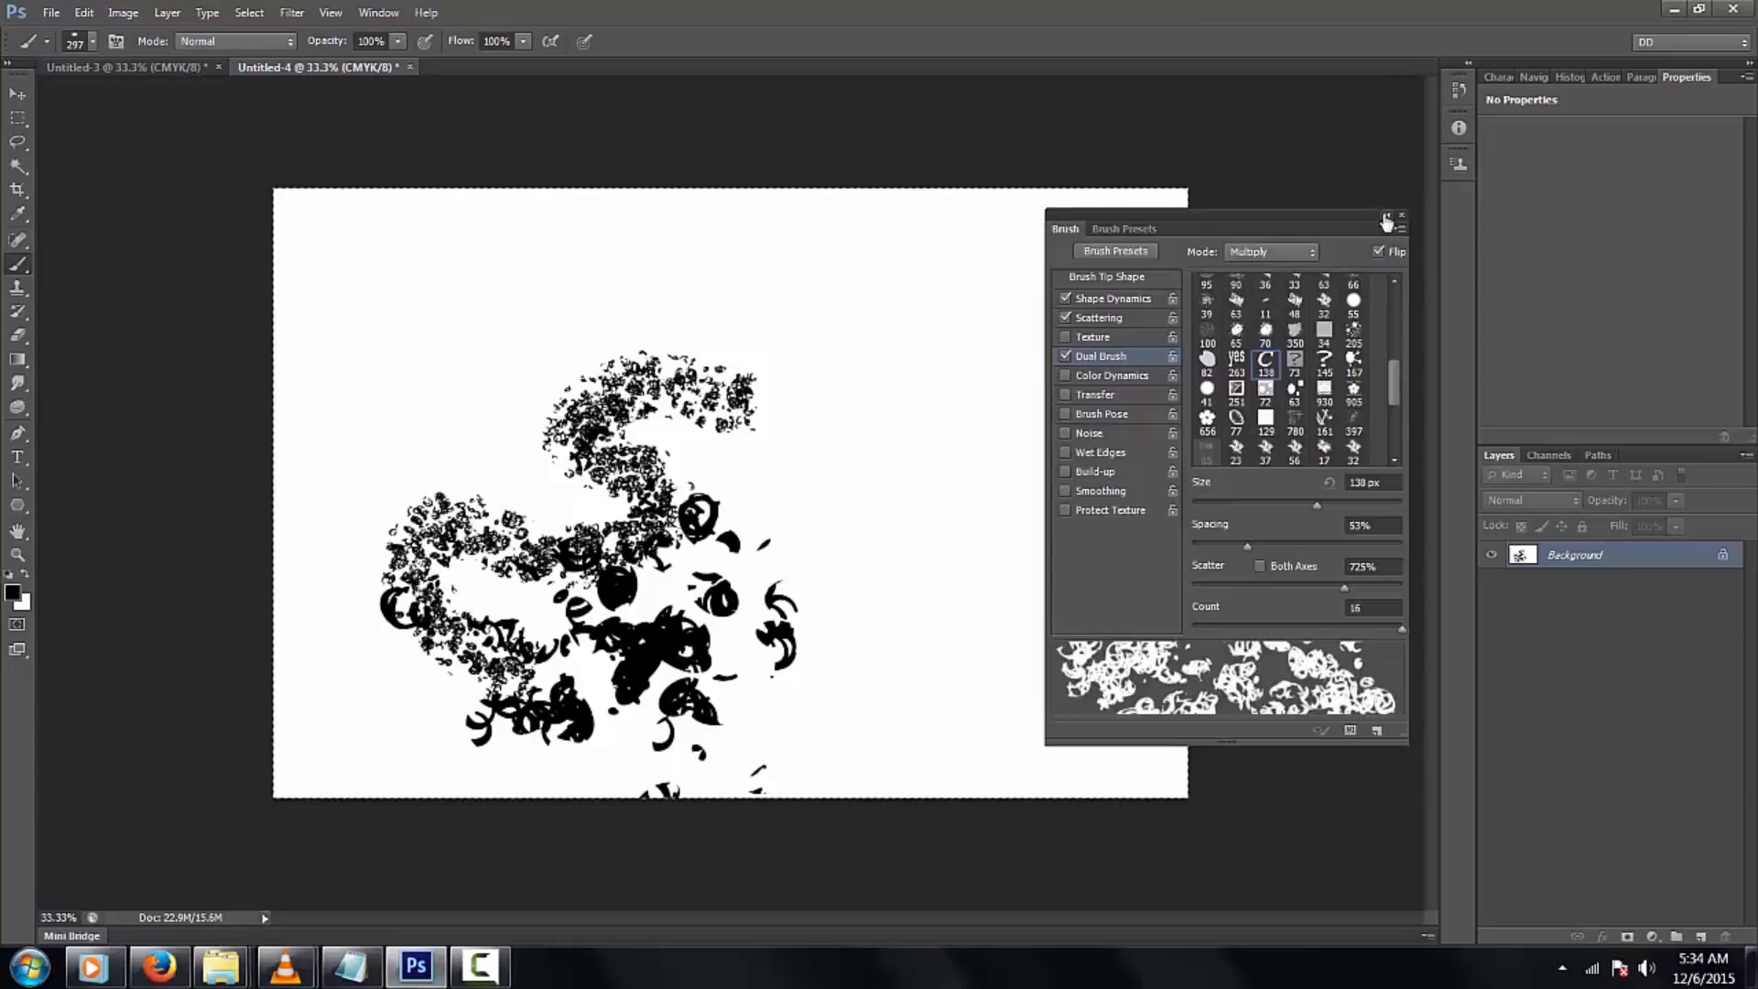
left_click(1384, 221)
left_click(1073, 219)
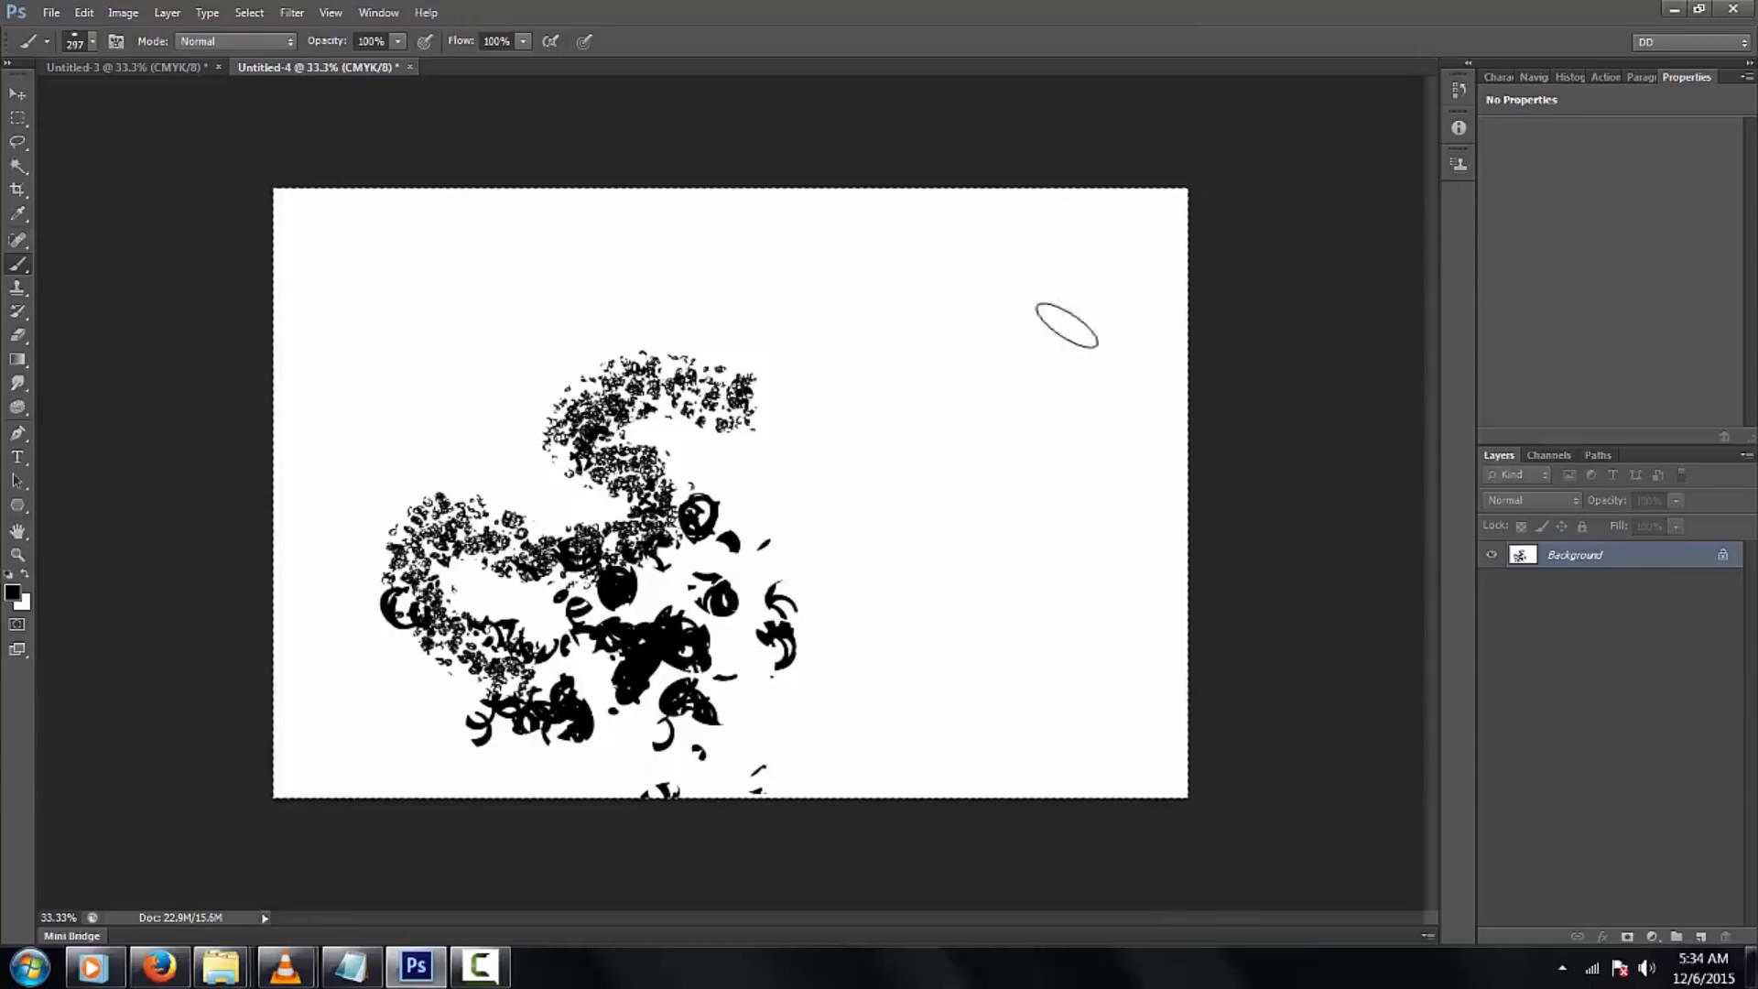
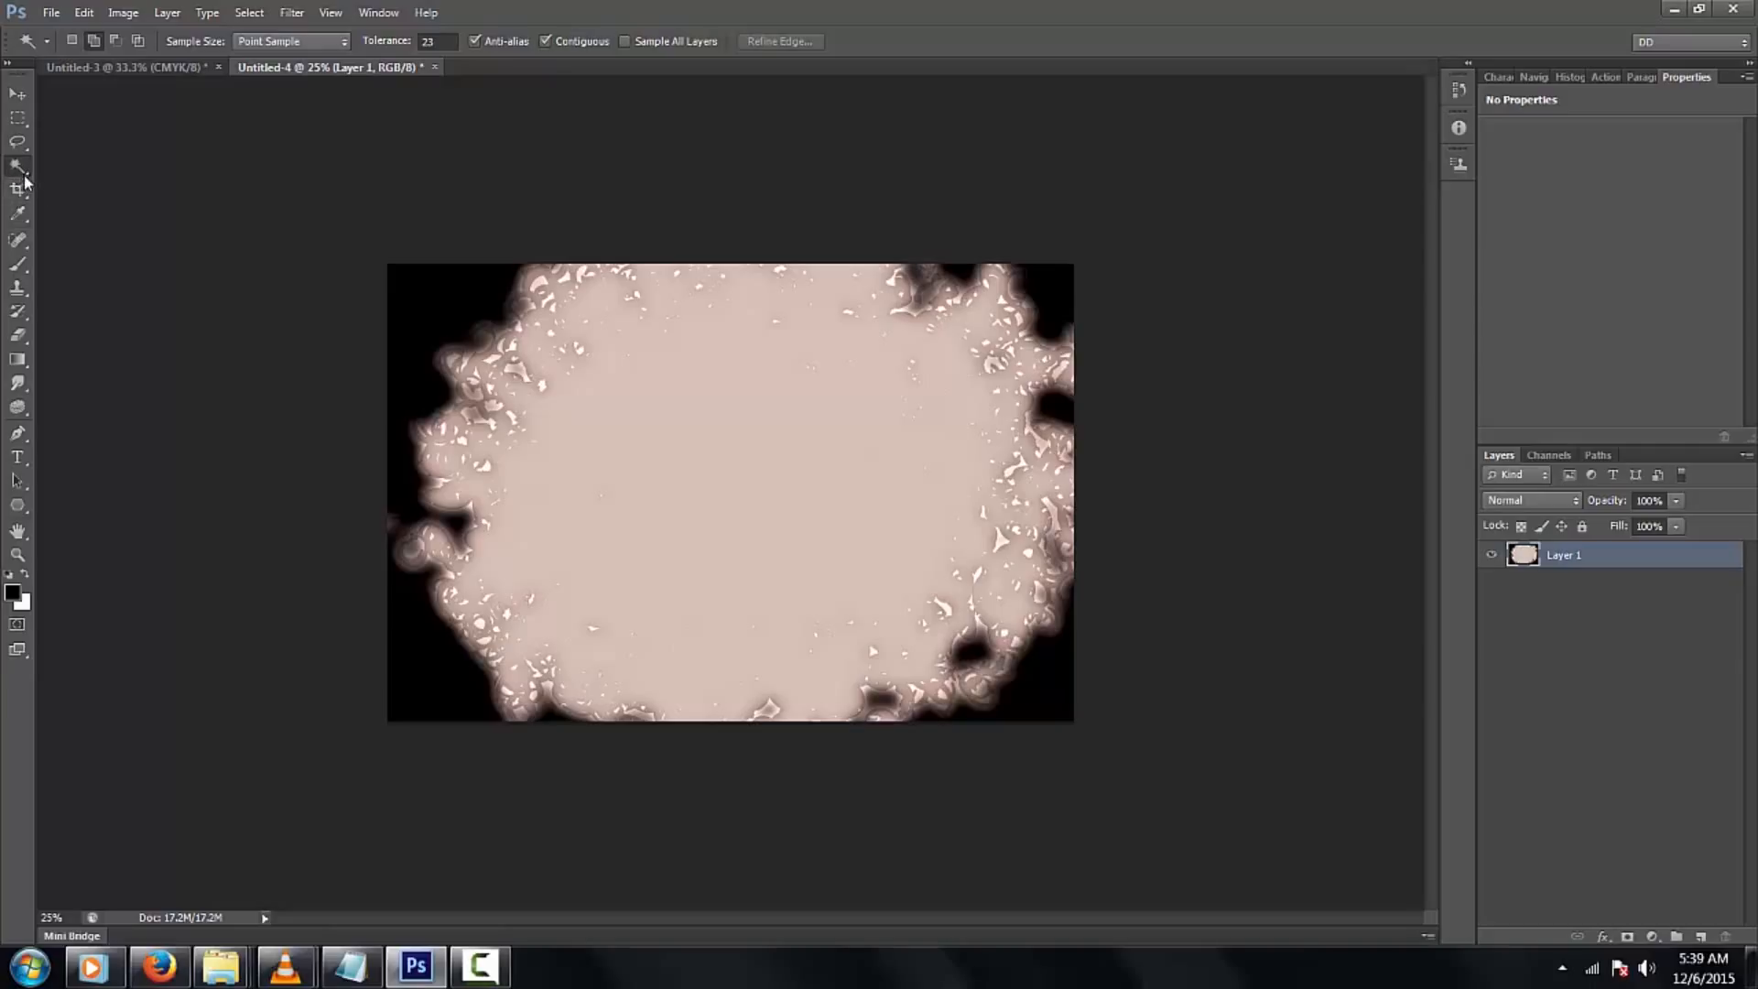
Set the Magic Wand tolerance to 52 and select the pale pink area in the middle of the artwork
left_click(436, 41)
type("52")
left_click(734, 430)
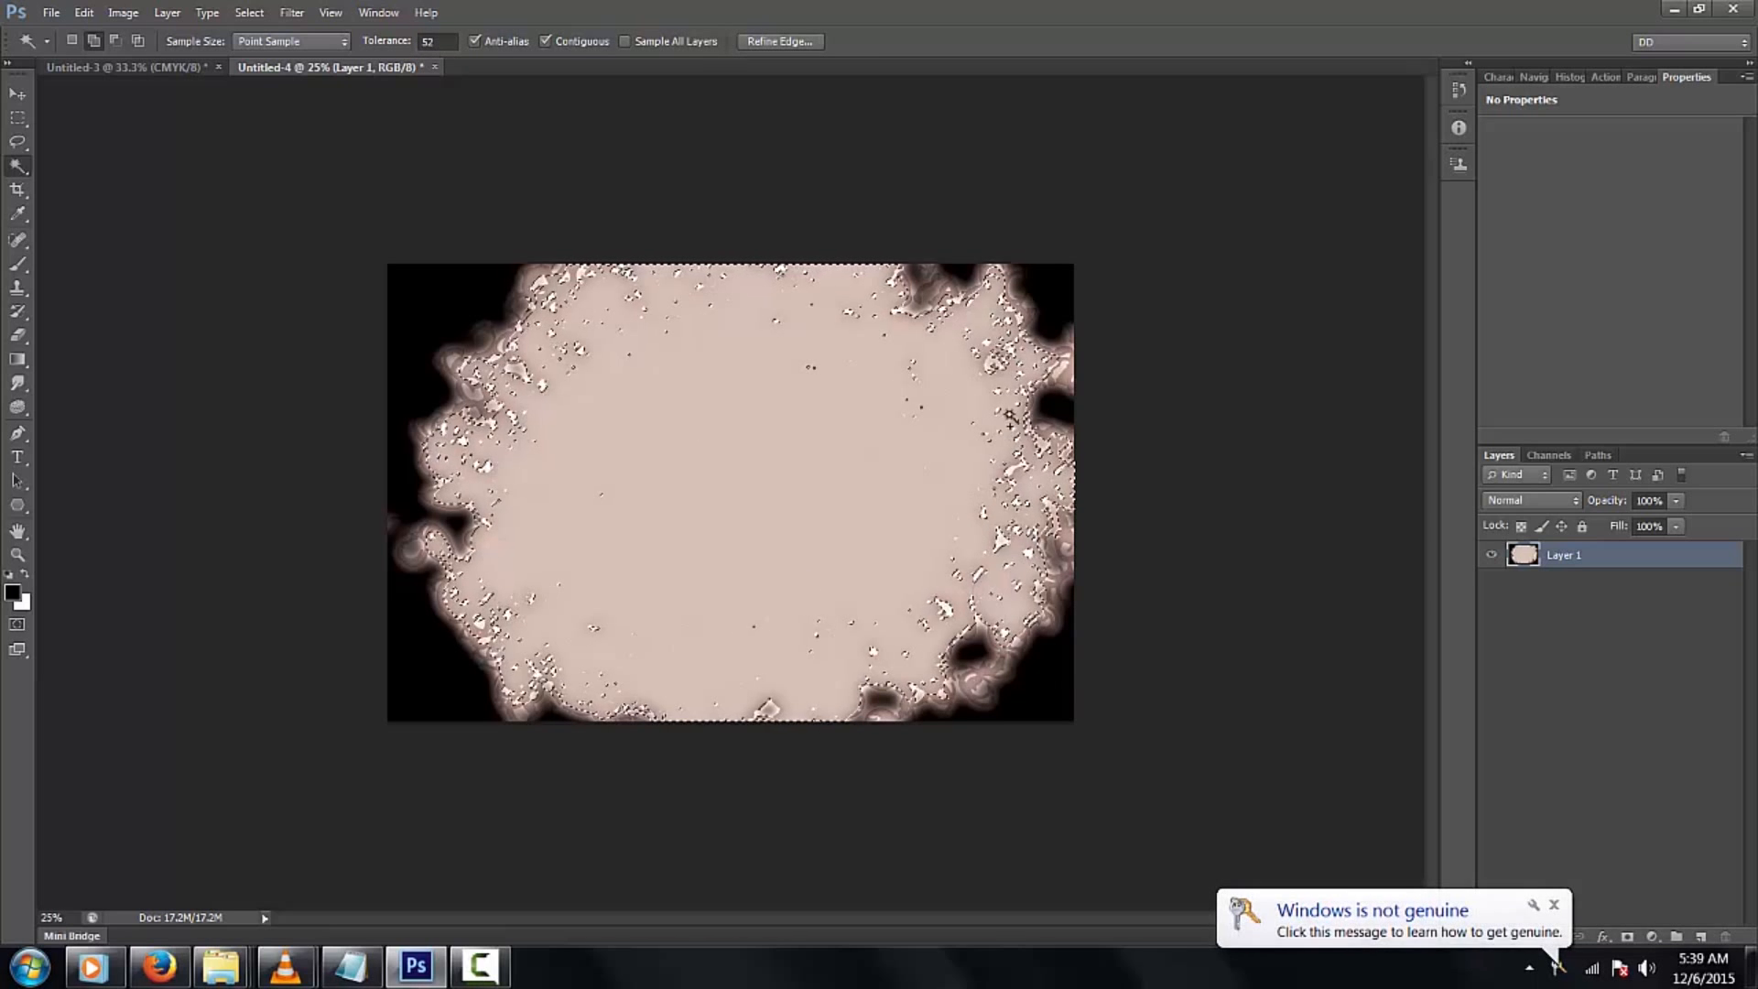
Examine the selection outline up close around the white flecks along the artwork's upper and right-hand edges
key("ctrl+space")
left_click_drag(955, 352, 835, 282)
key("space")
left_click_drag(1099, 421, 731, 366)
left_click_drag(1093, 319, 592, 723)
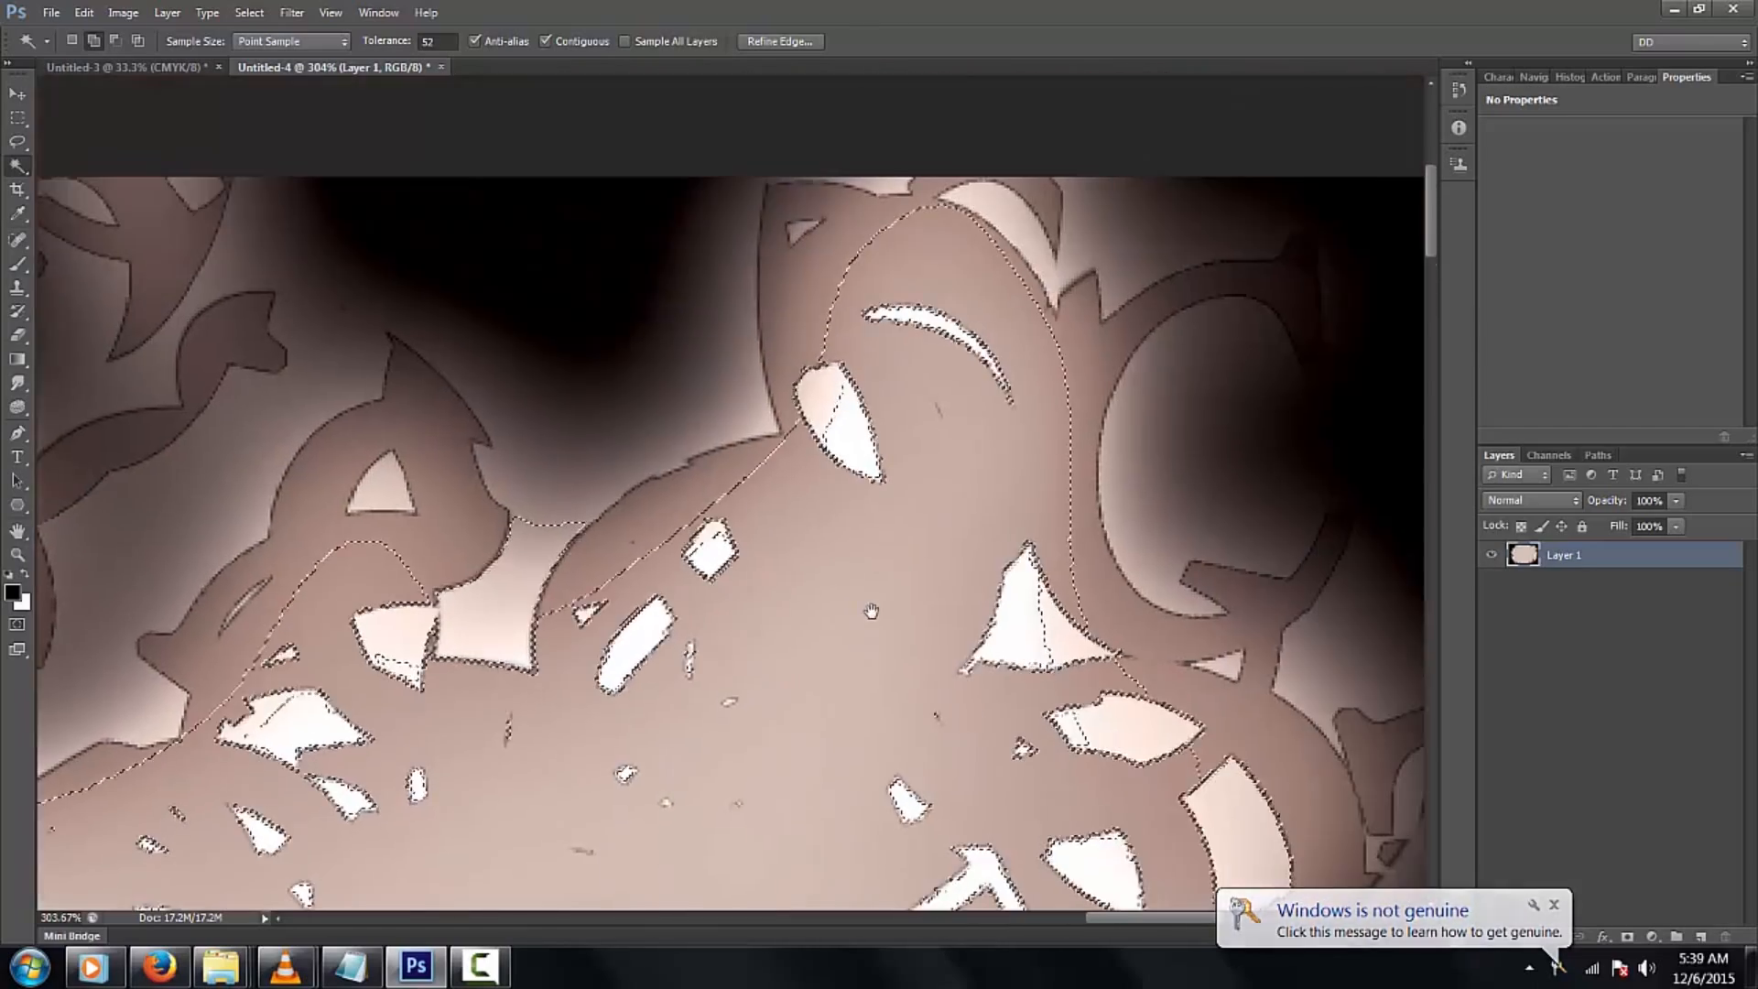
left_click_drag(1089, 728, 953, 554)
left_click_drag(992, 894, 902, 430)
left_click_drag(916, 733, 891, 283)
left_click_drag(1111, 819, 958, 465)
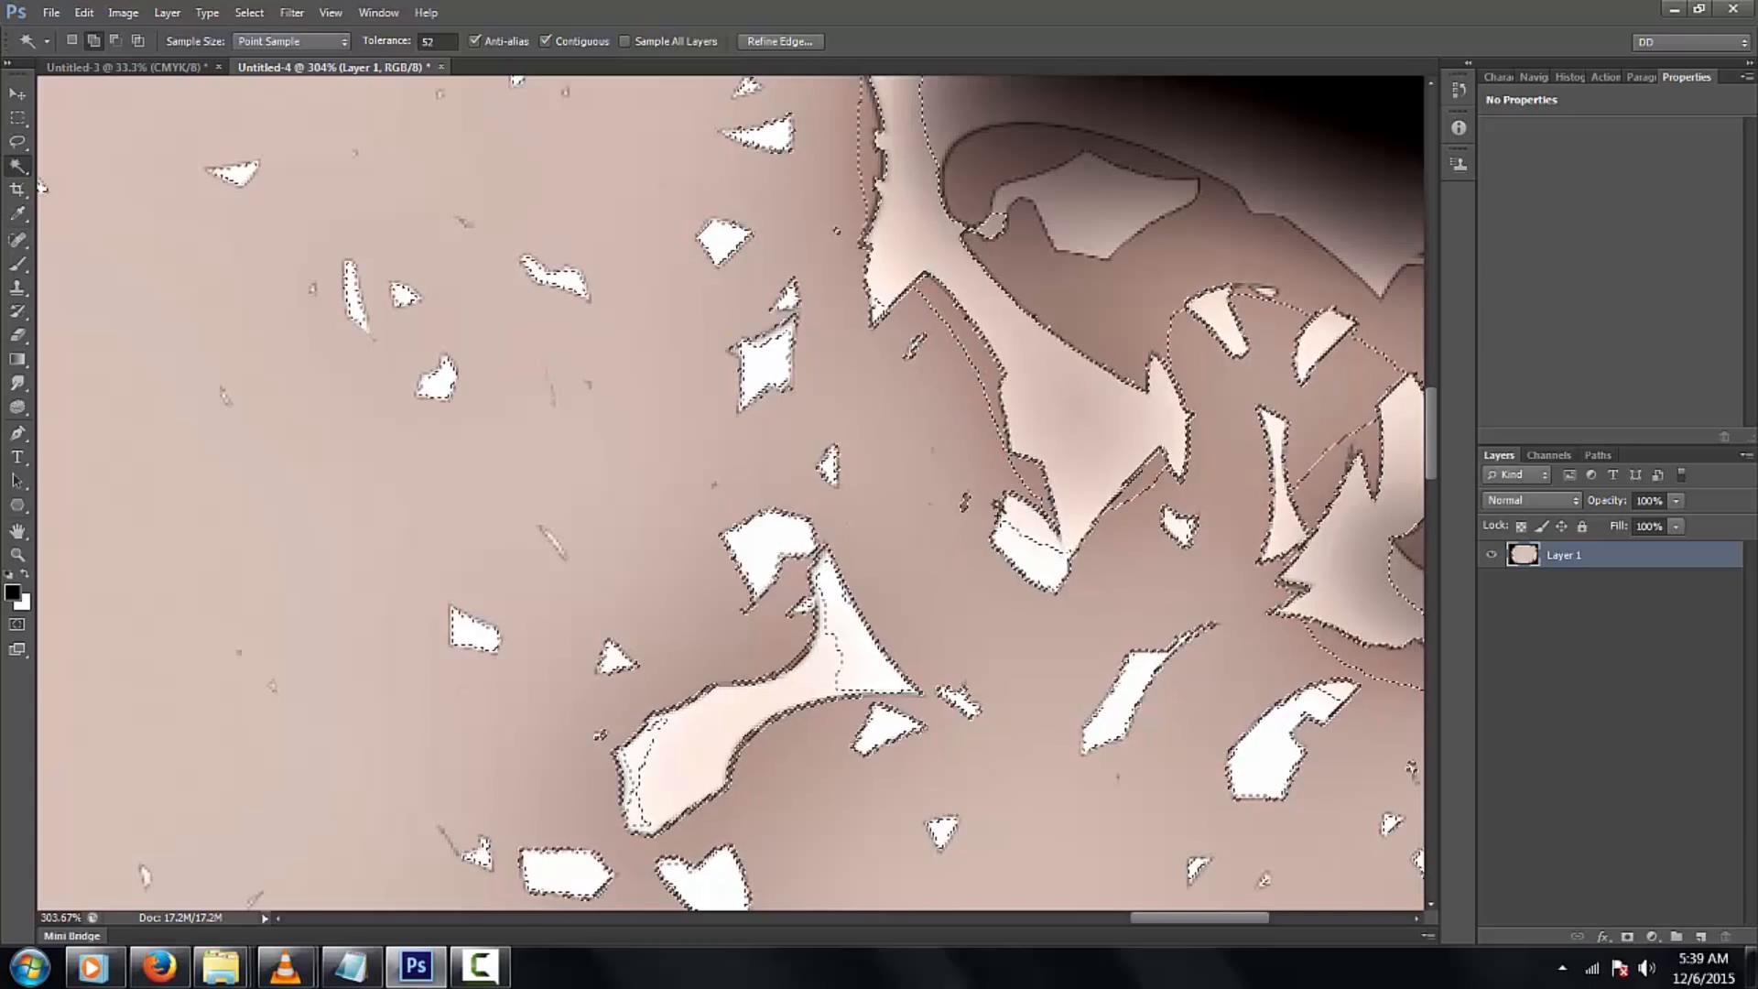
left_click_drag(1100, 629, 976, 527)
key("ctrl+minus")
key("ctrl+minus")
key("ctrl+minus")
key("ctrl+minus")
key("ctrl+minus")
key("ctrl+minus")
key("ctrl+minus")
key("ctrl+minus")
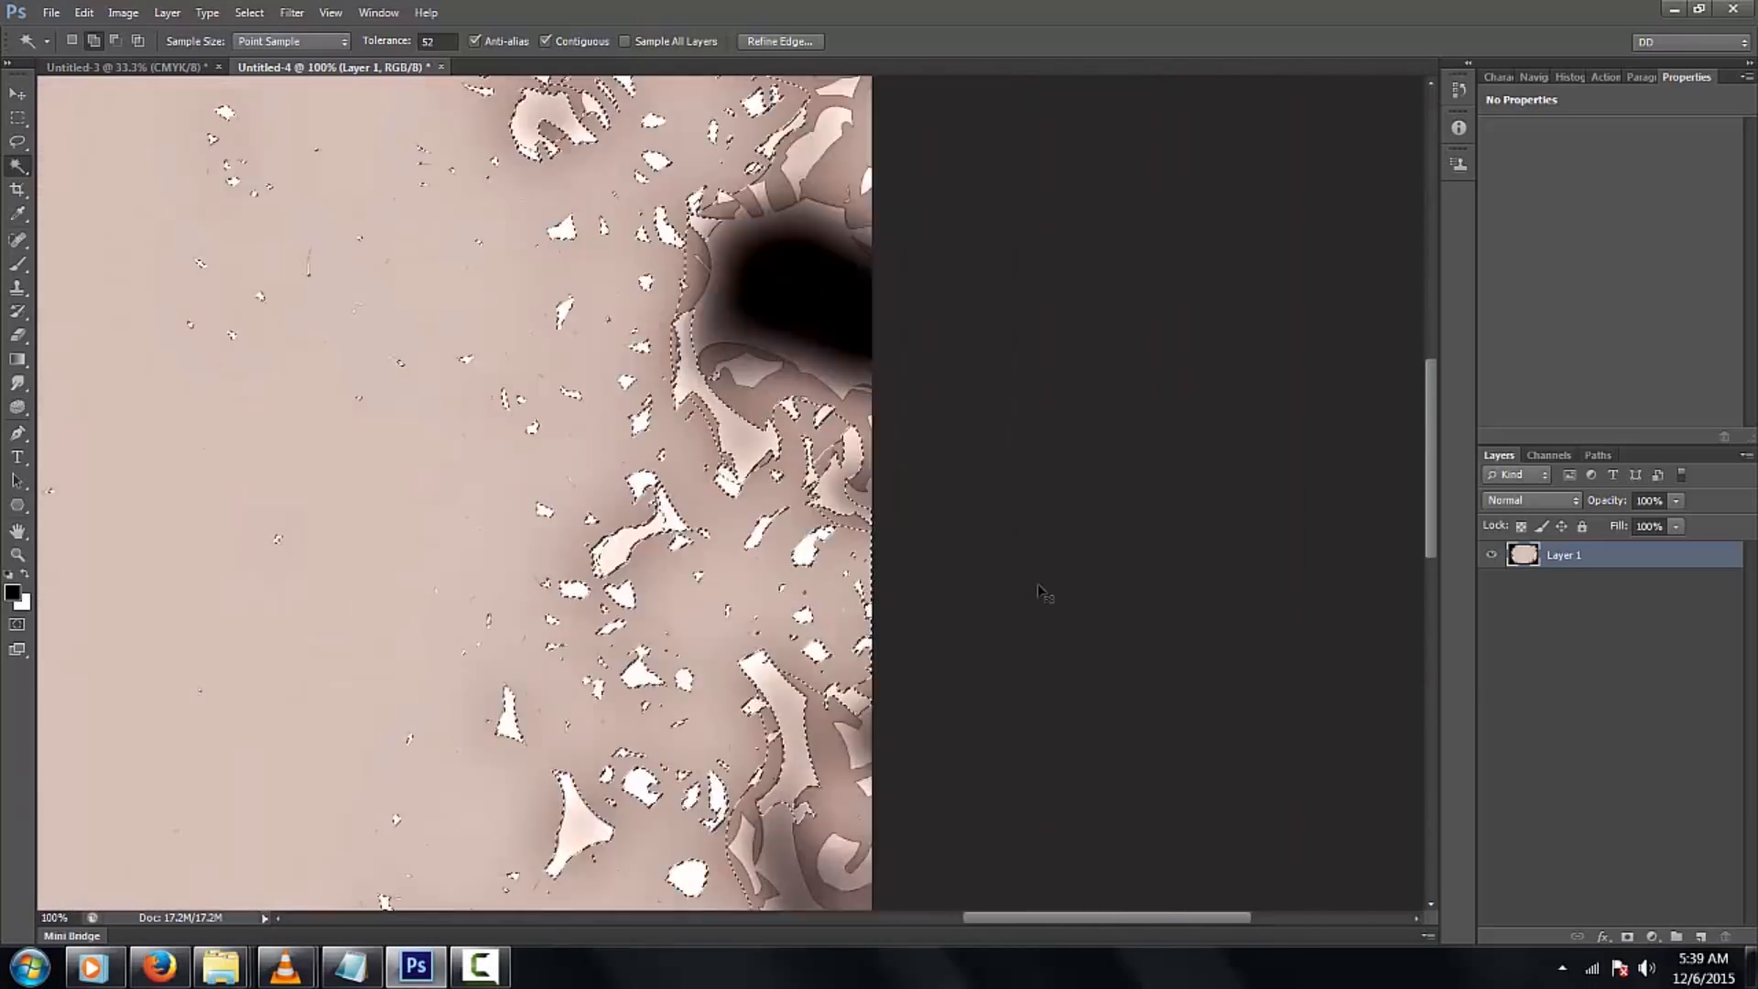
key("ctrl+minus")
key("ctrl+minus")
key("ctrl+minus")
Feather the selection by 25 pixels
key("shift+F6")
left_click_drag(893, 304, 1111, 353)
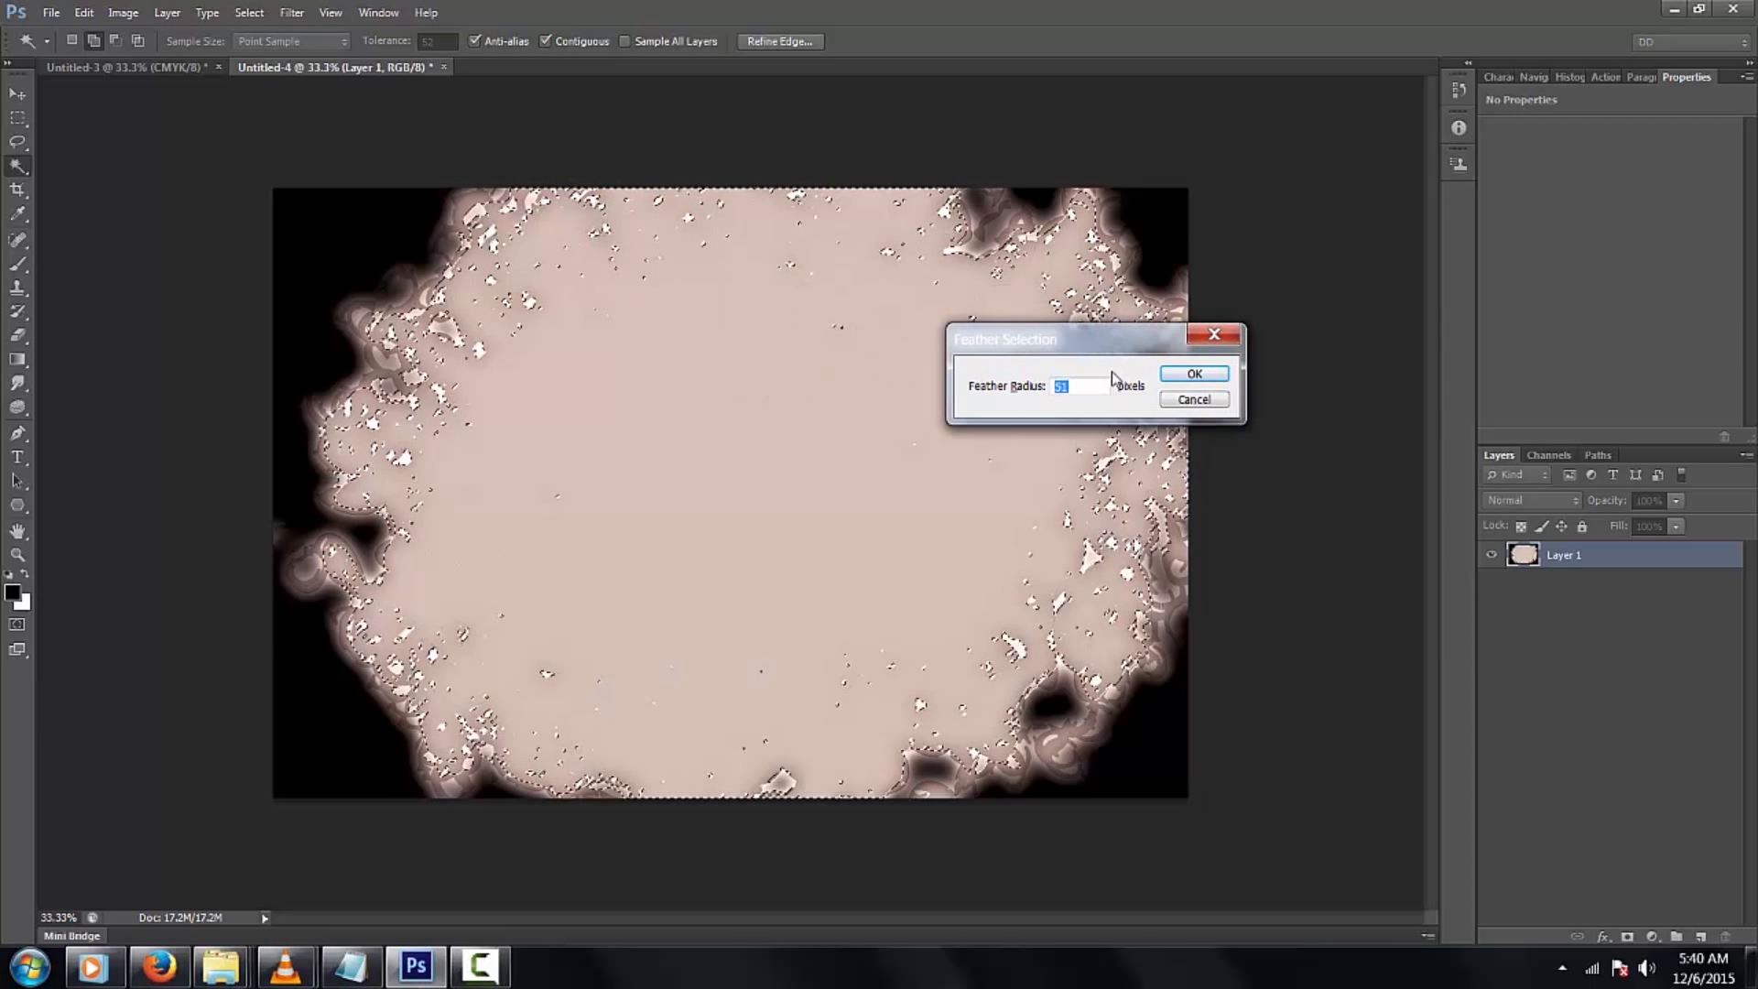
type("25")
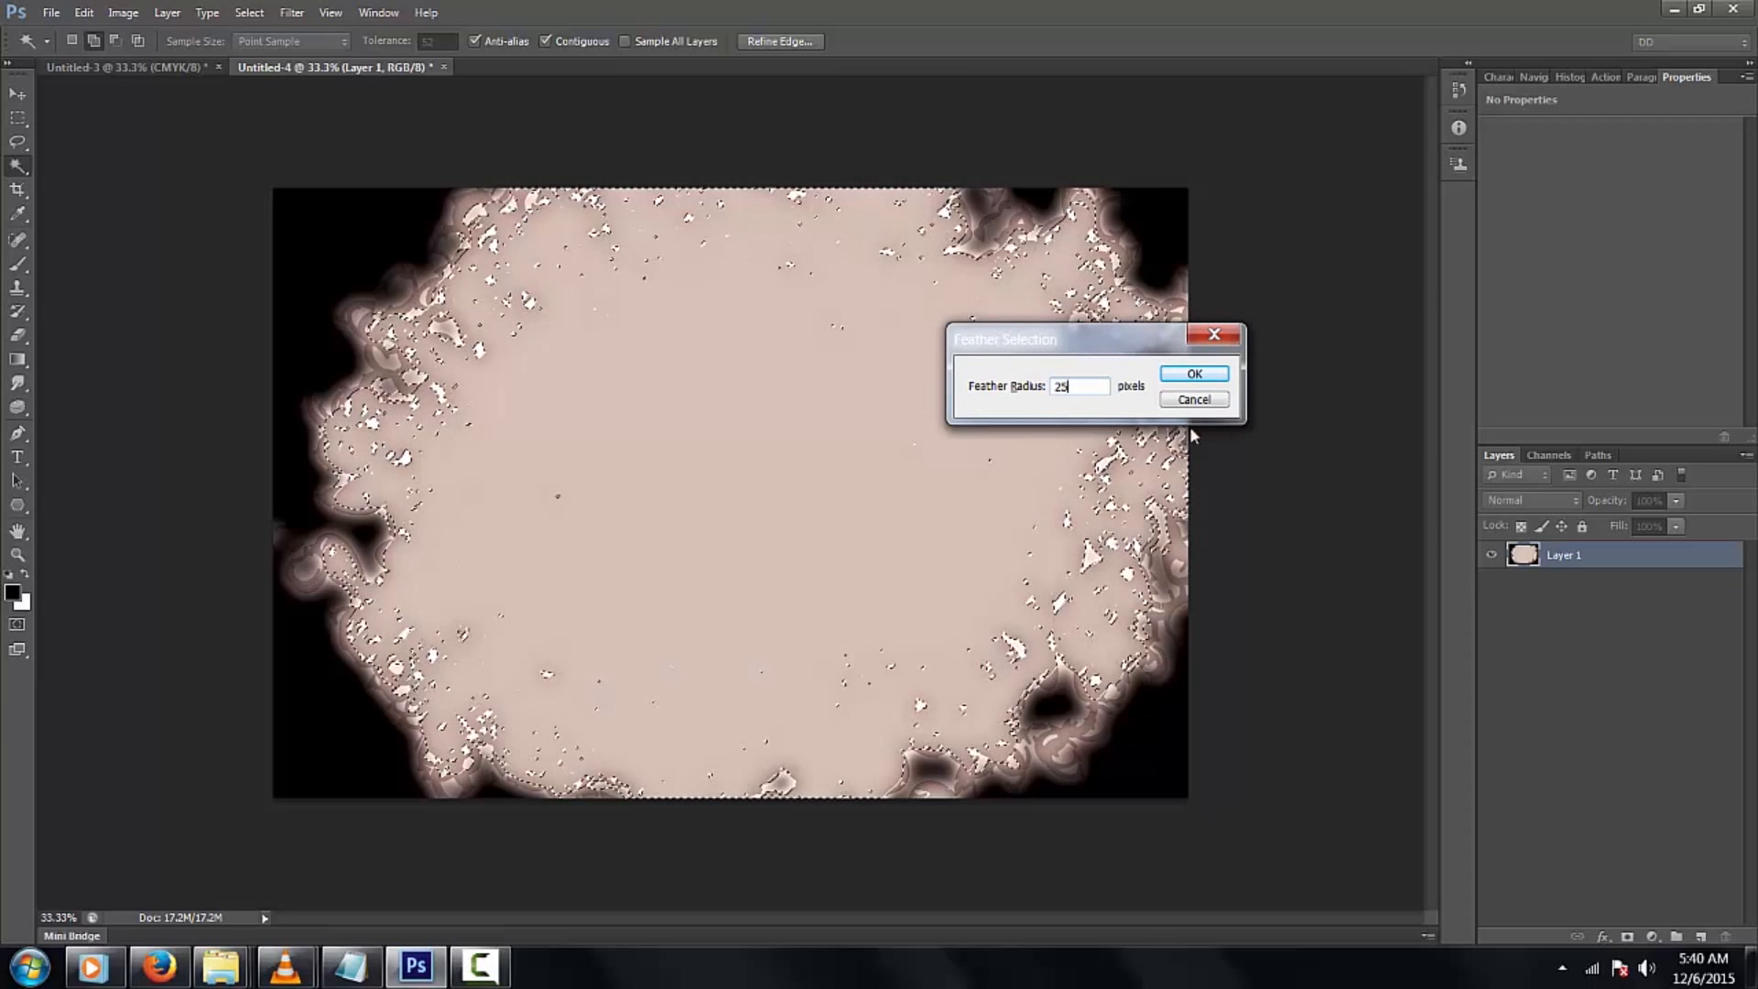
left_click(1195, 376)
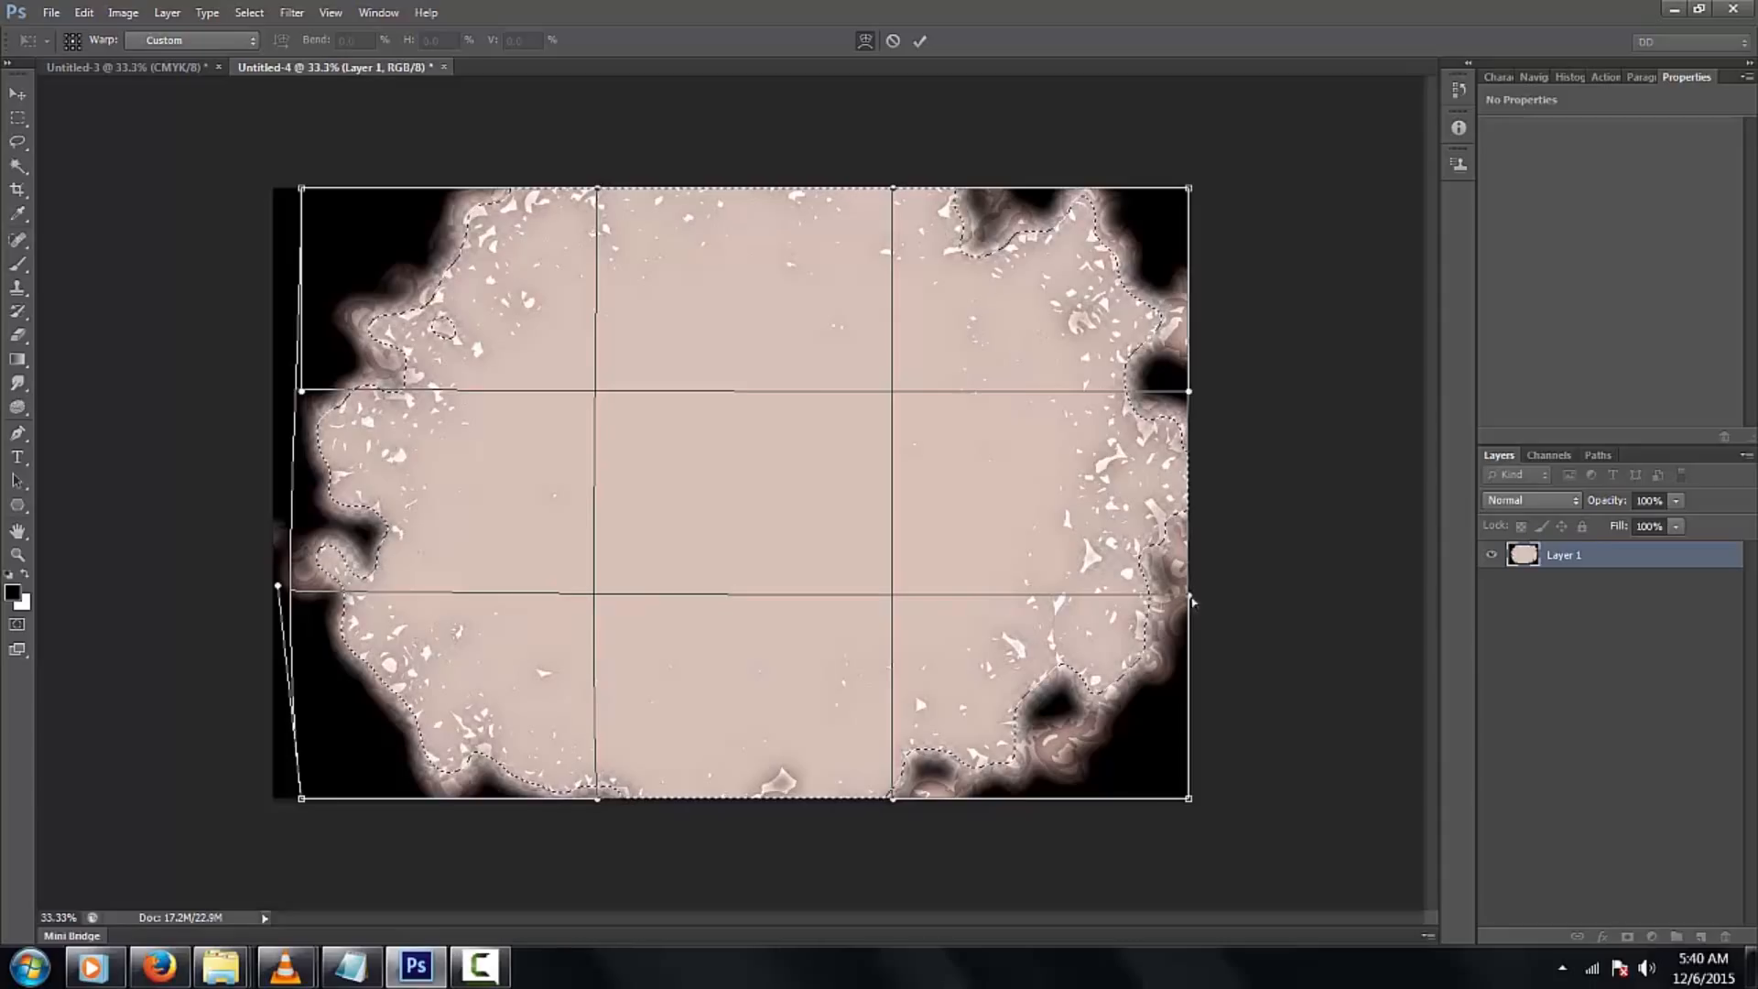
Warp the selected area so its right, top and left sides bulge outward past the canvas
left_click_drag(1199, 601, 1330, 605)
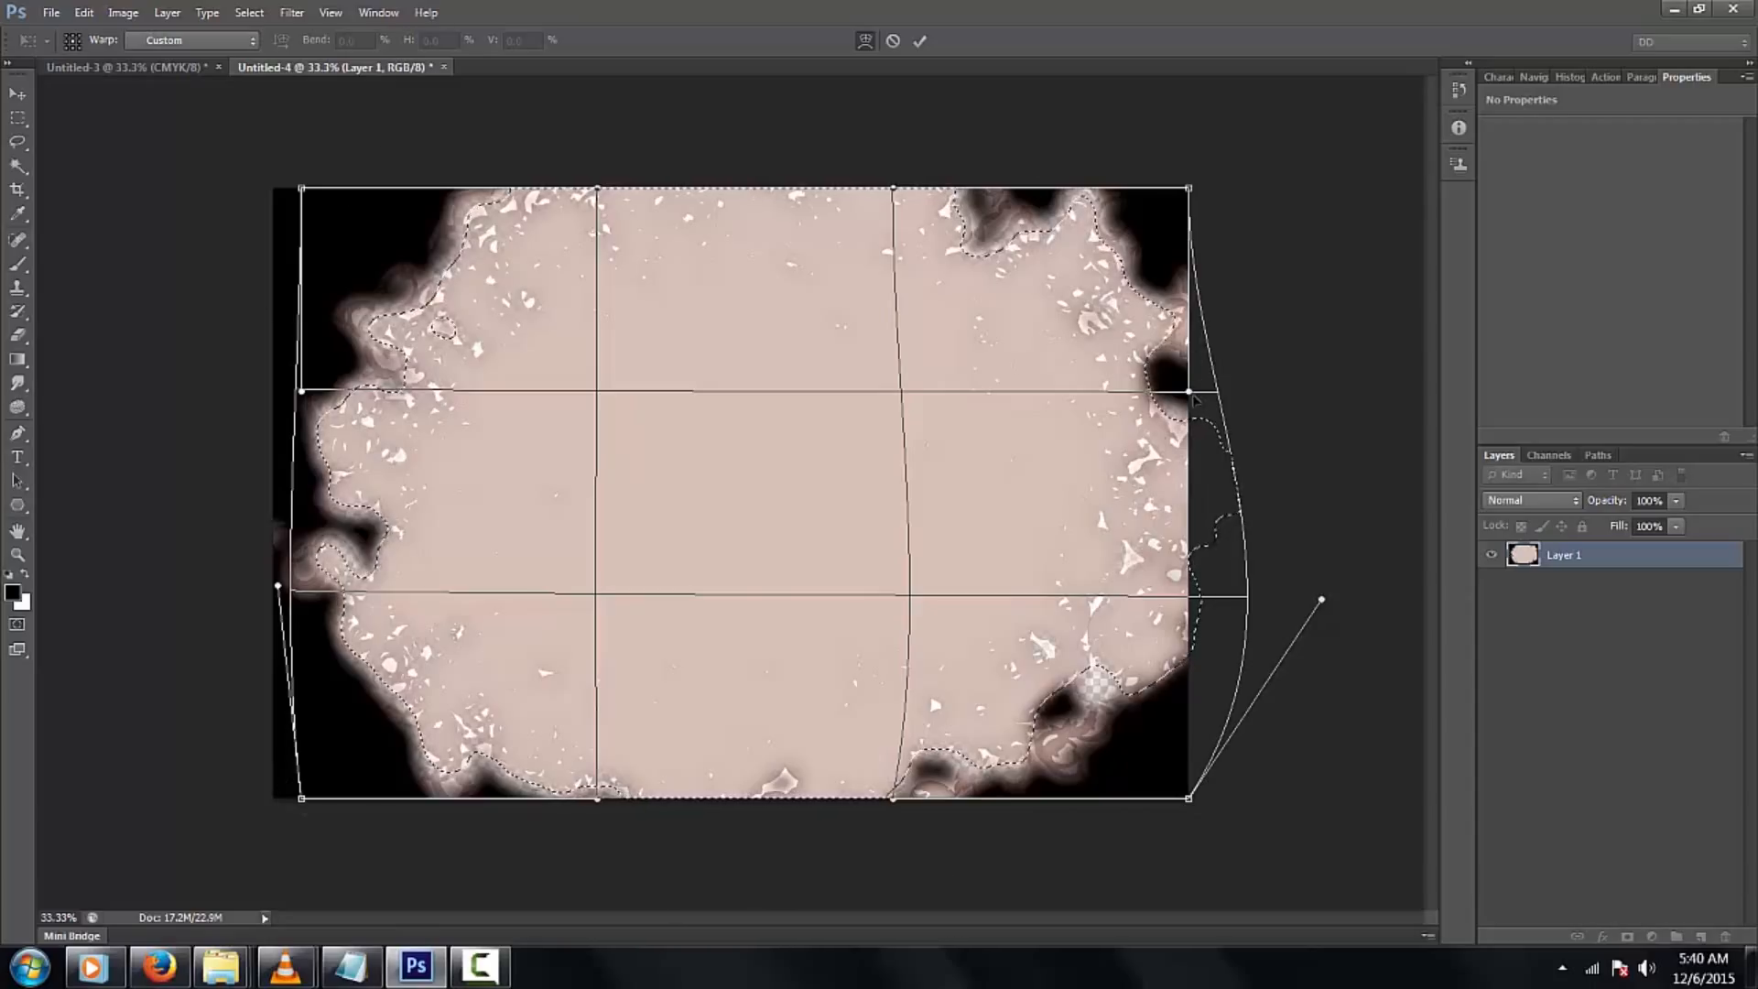
left_click_drag(1193, 376, 1333, 396)
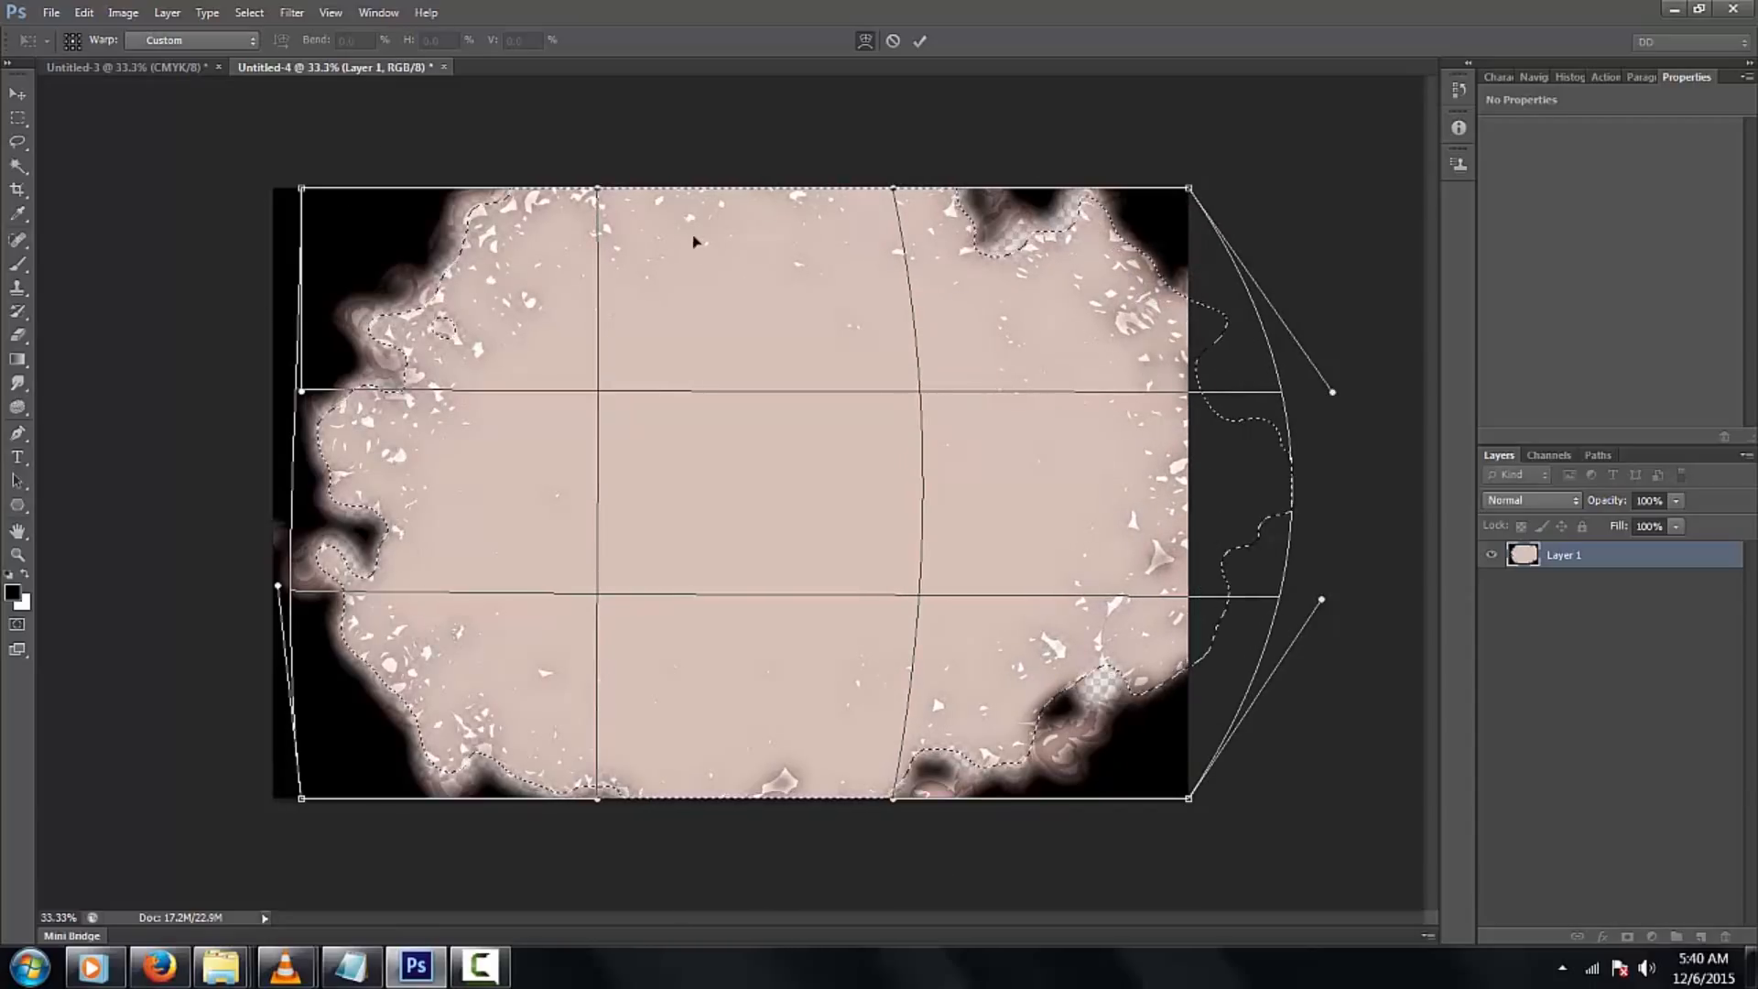
left_click_drag(600, 189, 915, 115)
left_click_drag(302, 391, 1, 357)
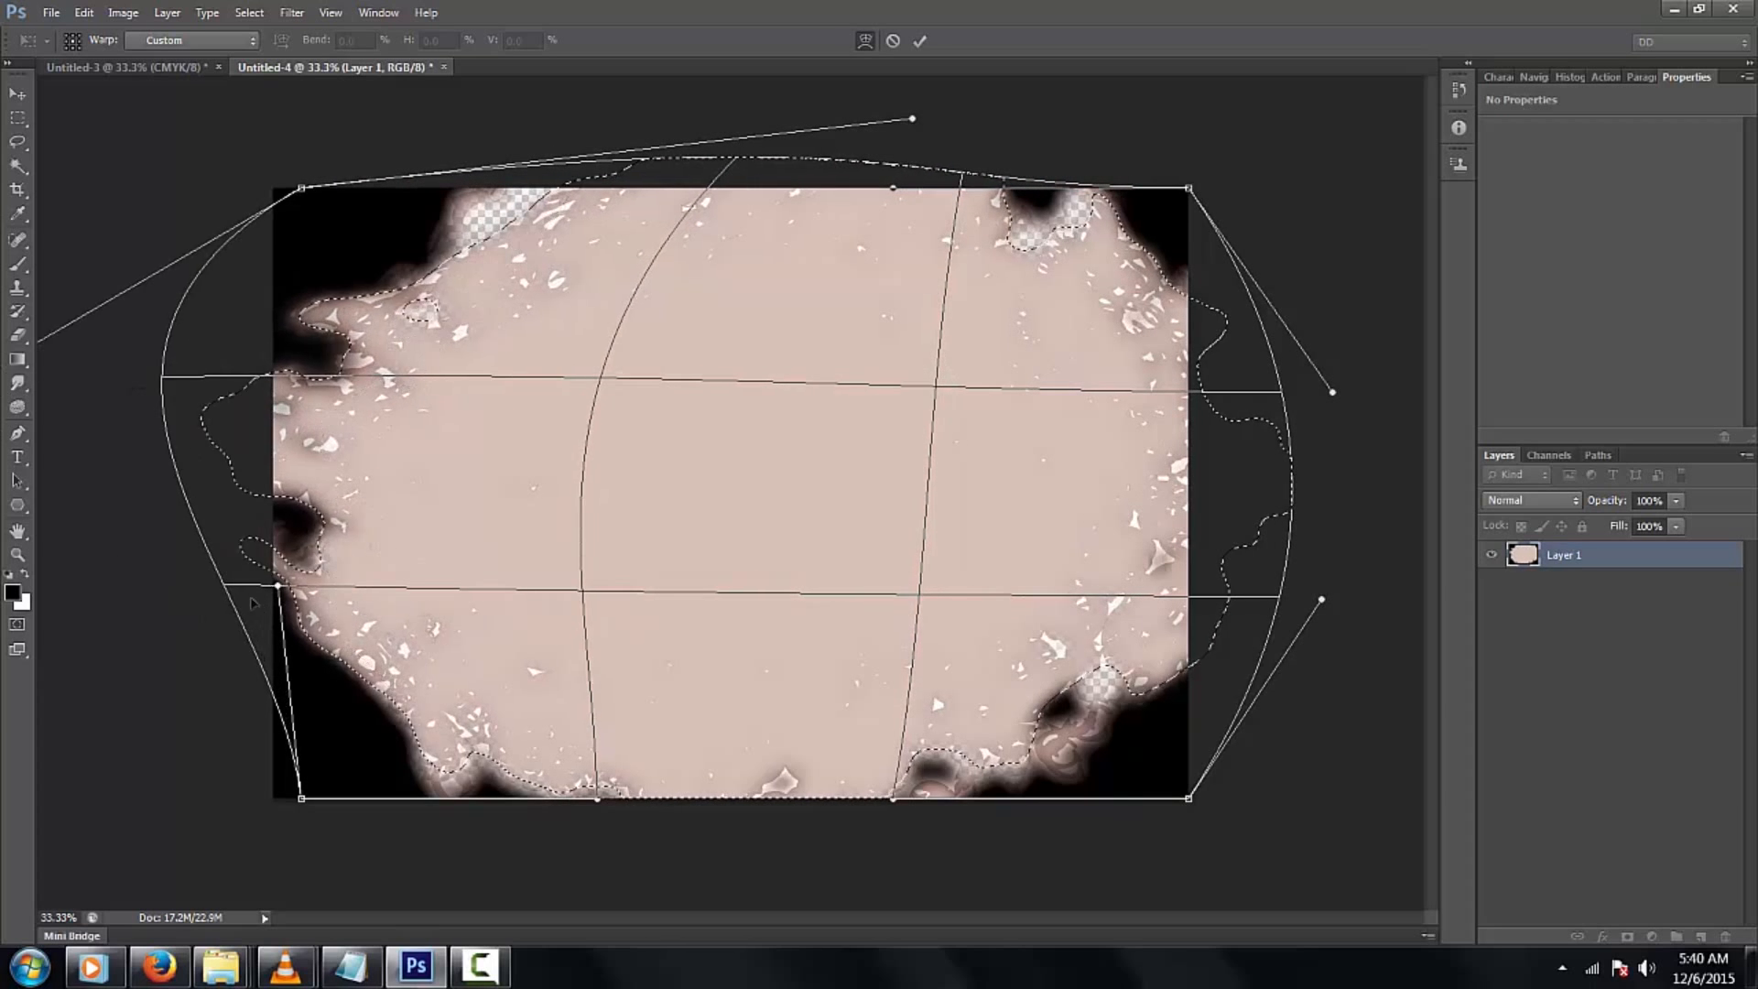
Stretch the warp mesh's lower-left handle, bottom edge and interior so the texture streaks diagonally across the canvas
left_click_drag(278, 587, 201, 117)
left_click_drag(597, 799, 1387, 803)
left_click_drag(440, 577, 64, 794)
left_click_drag(565, 554, 1178, 424)
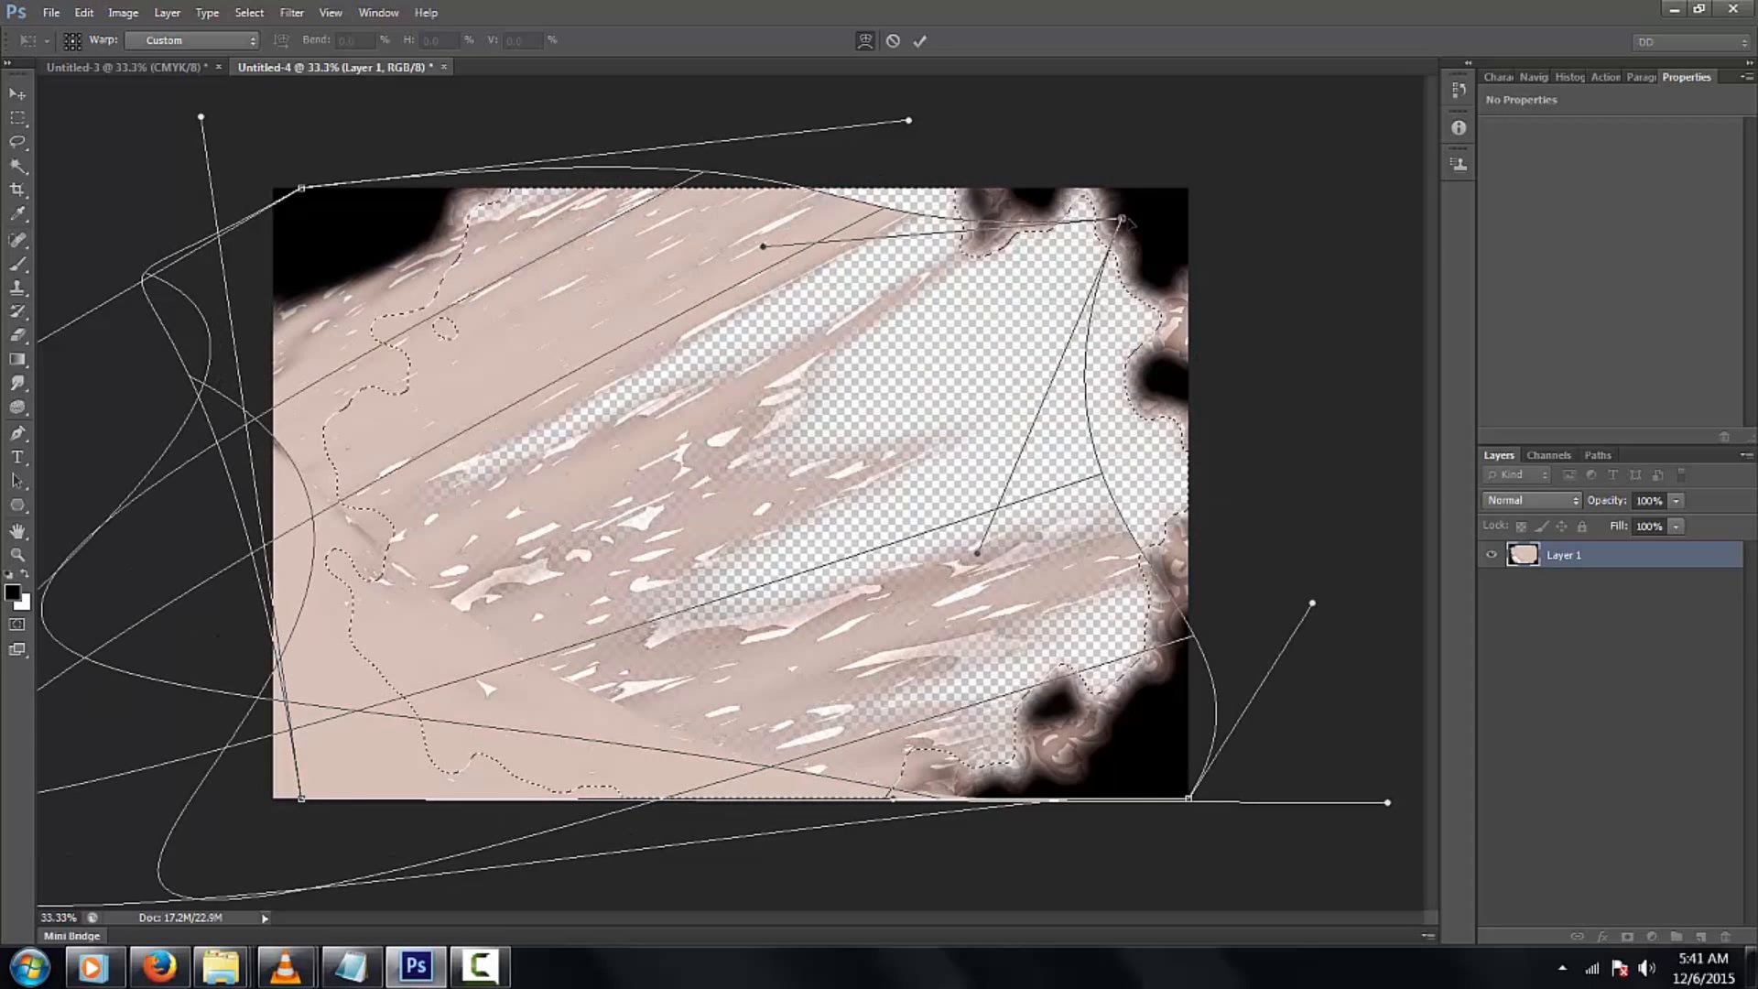
Pull the warp's two right-hand corners outward beyond the canvas, apply the warp and deselect
left_click_drag(1125, 220, 1099, 226)
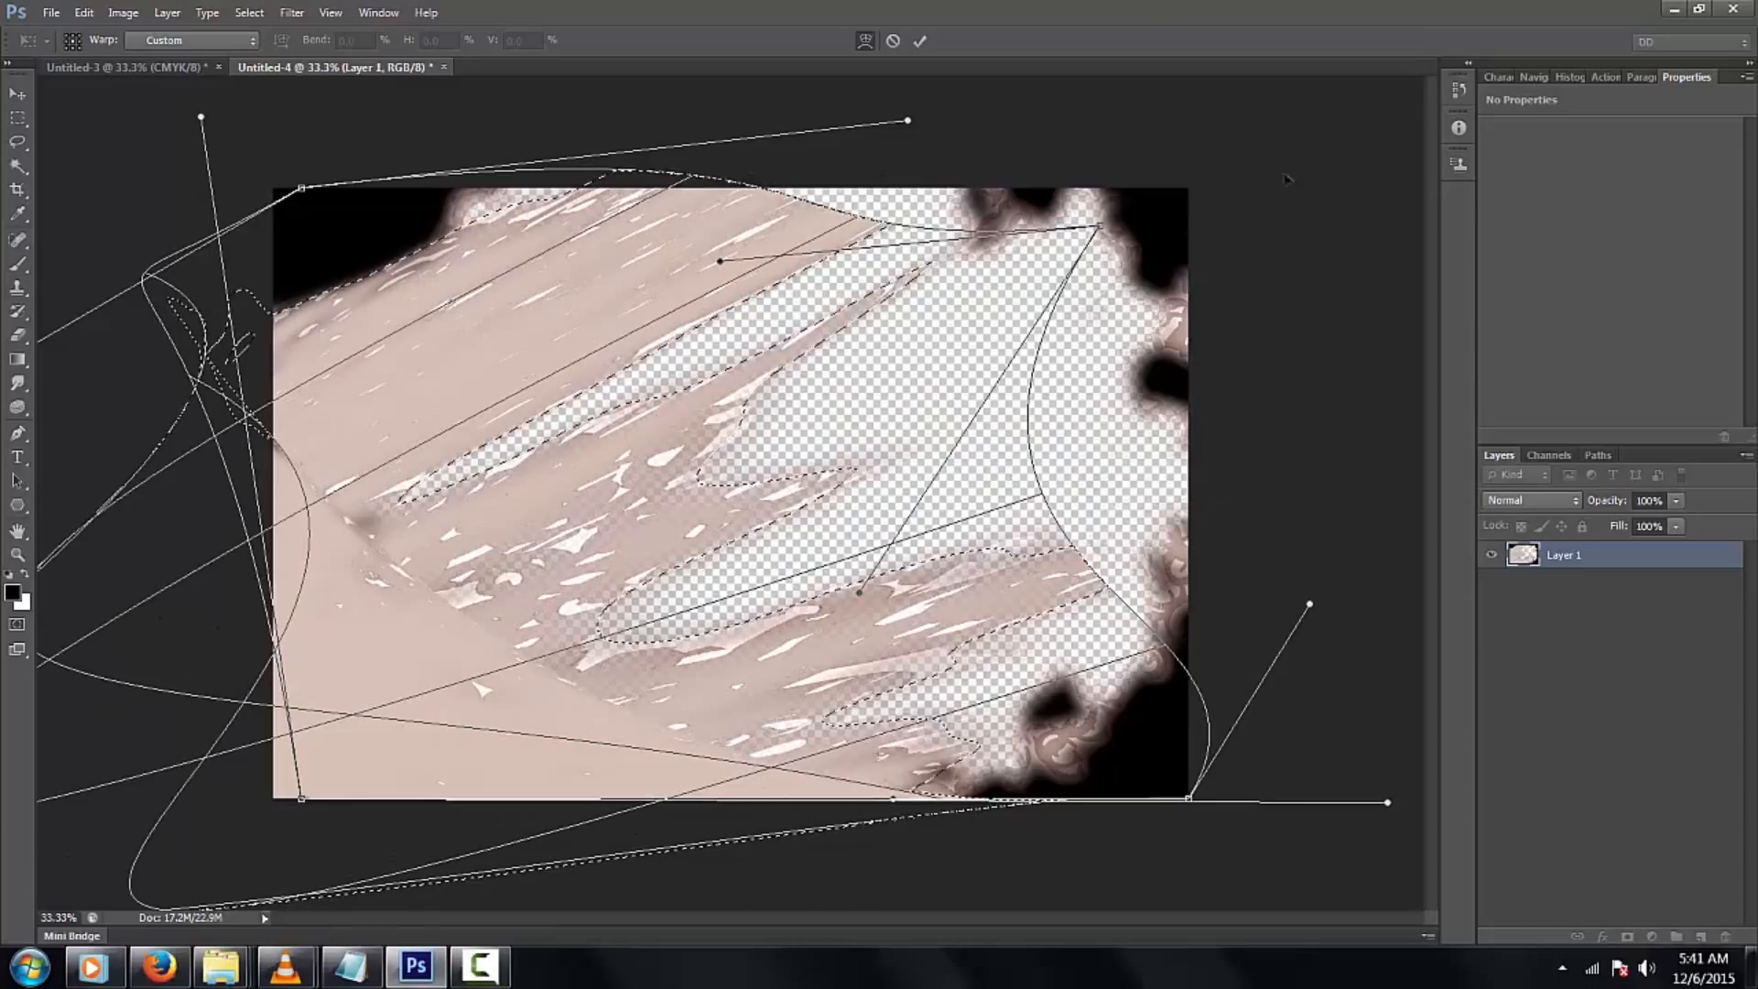
left_click_drag(1266, 187, 1380, 110)
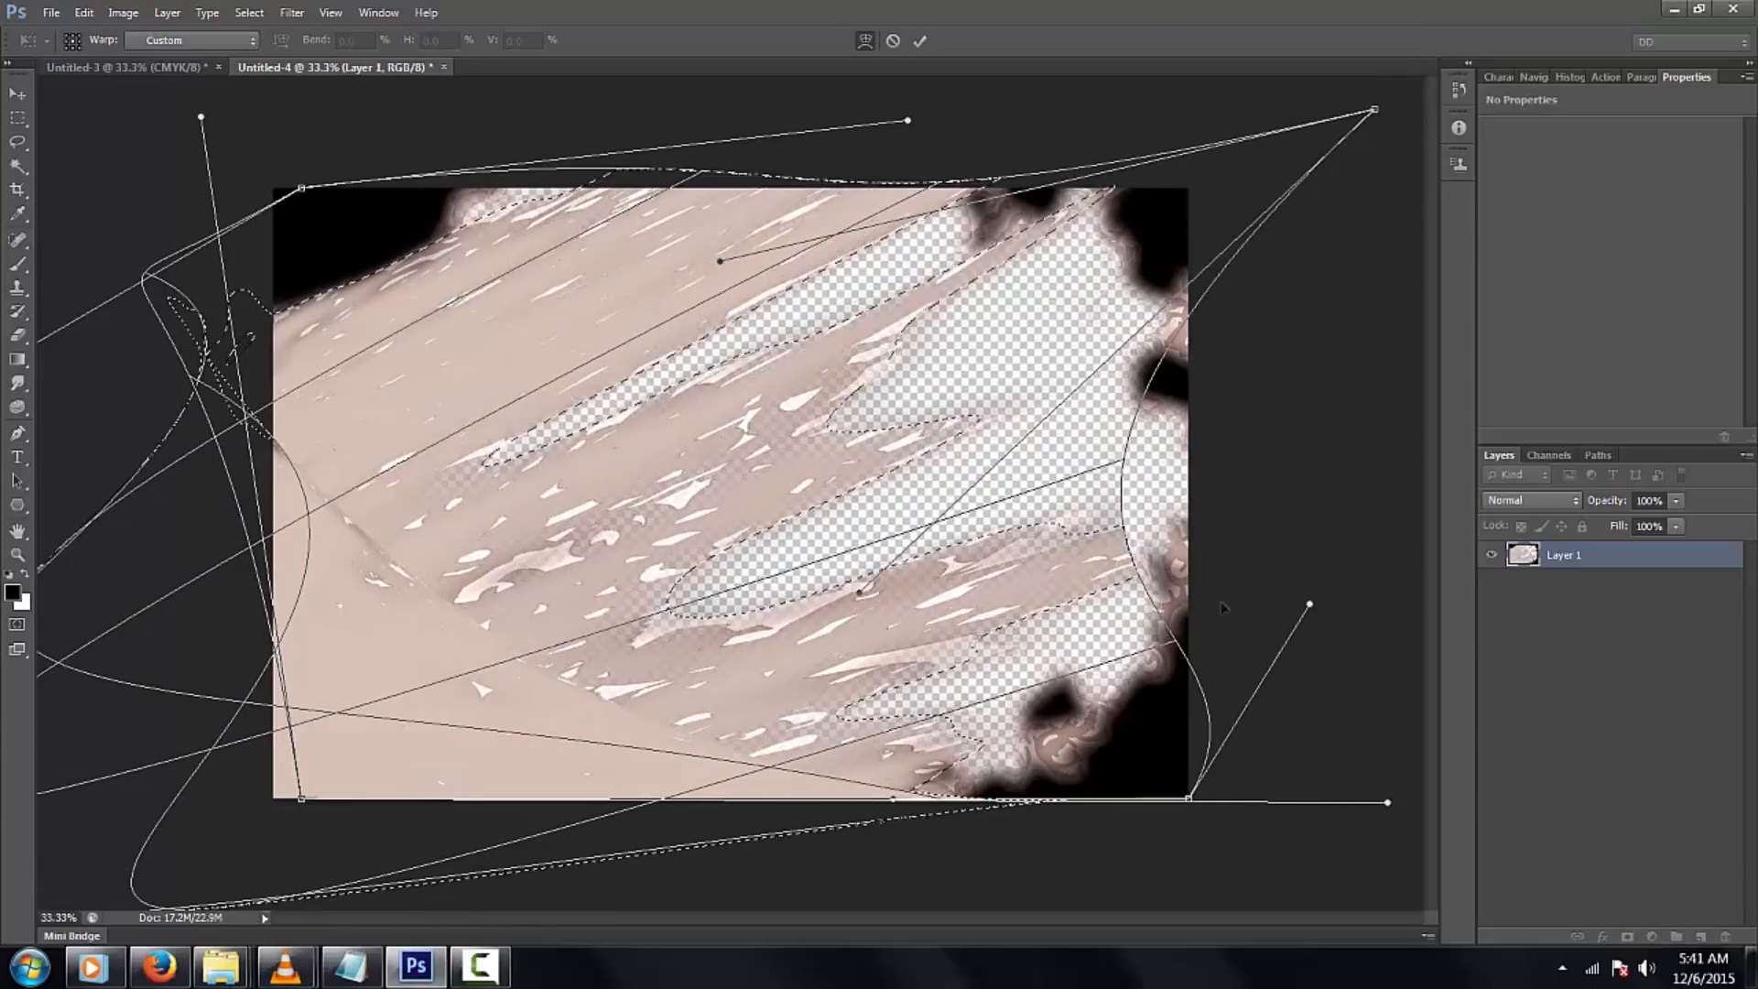
left_click_drag(1190, 802, 1401, 893)
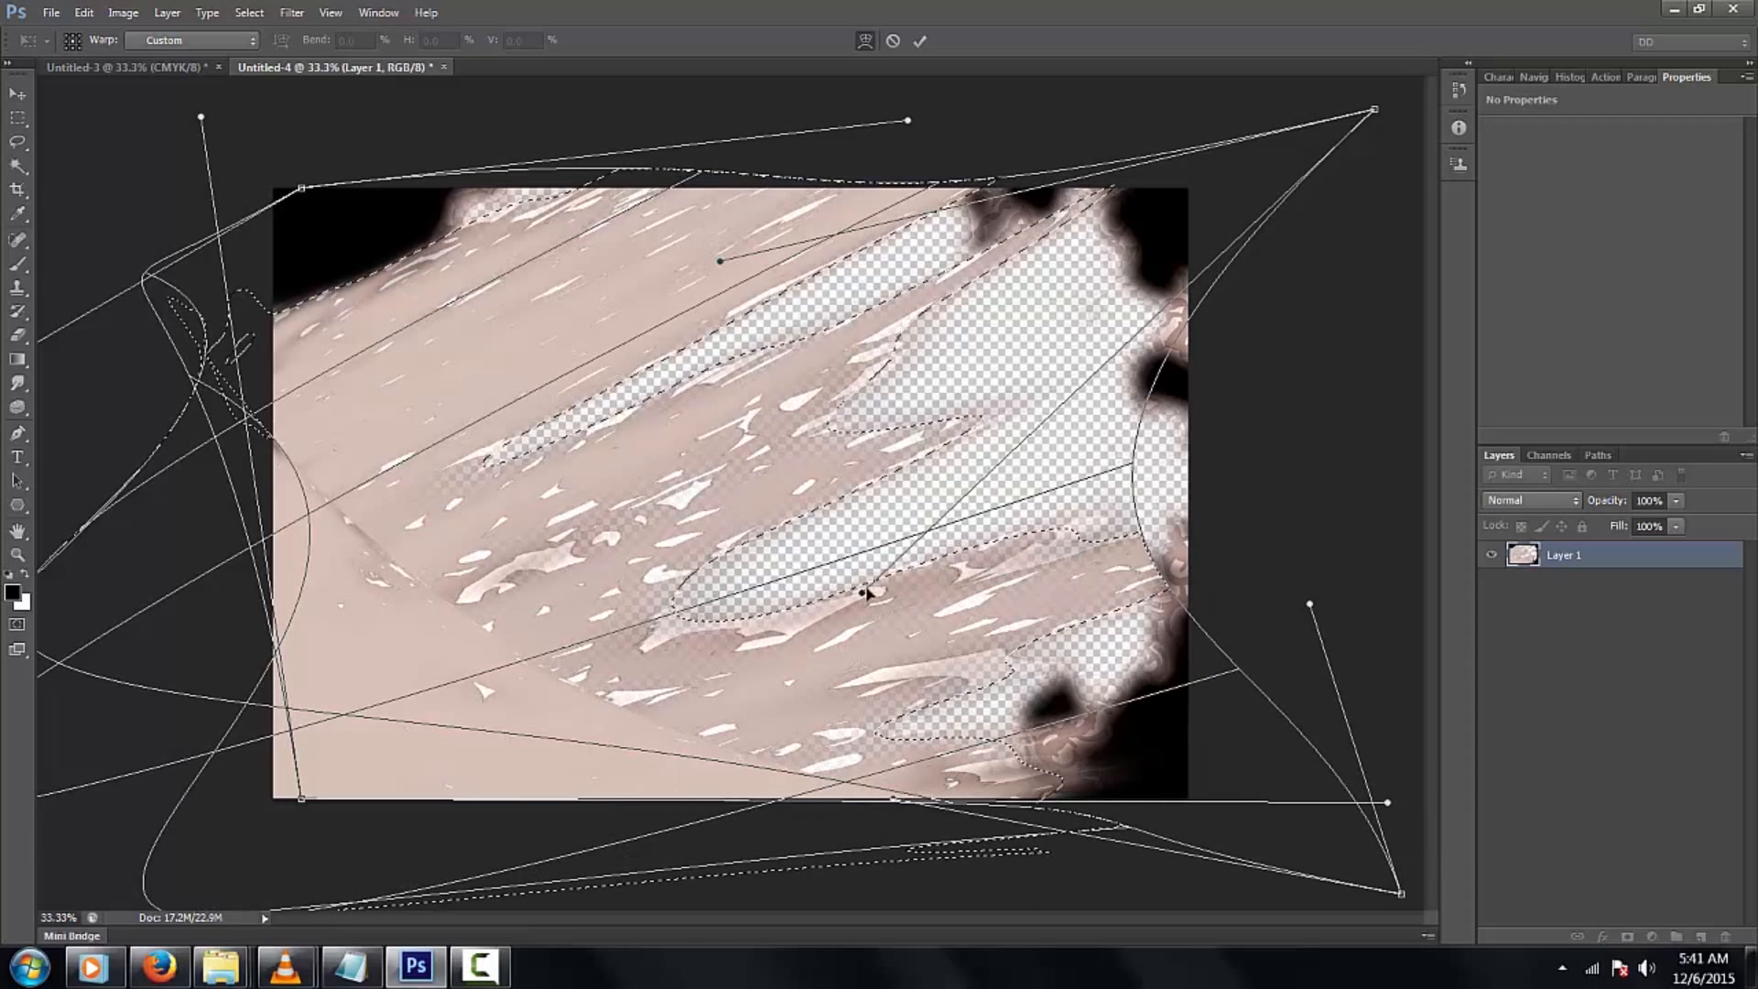
left_click_drag(973, 556, 1065, 527)
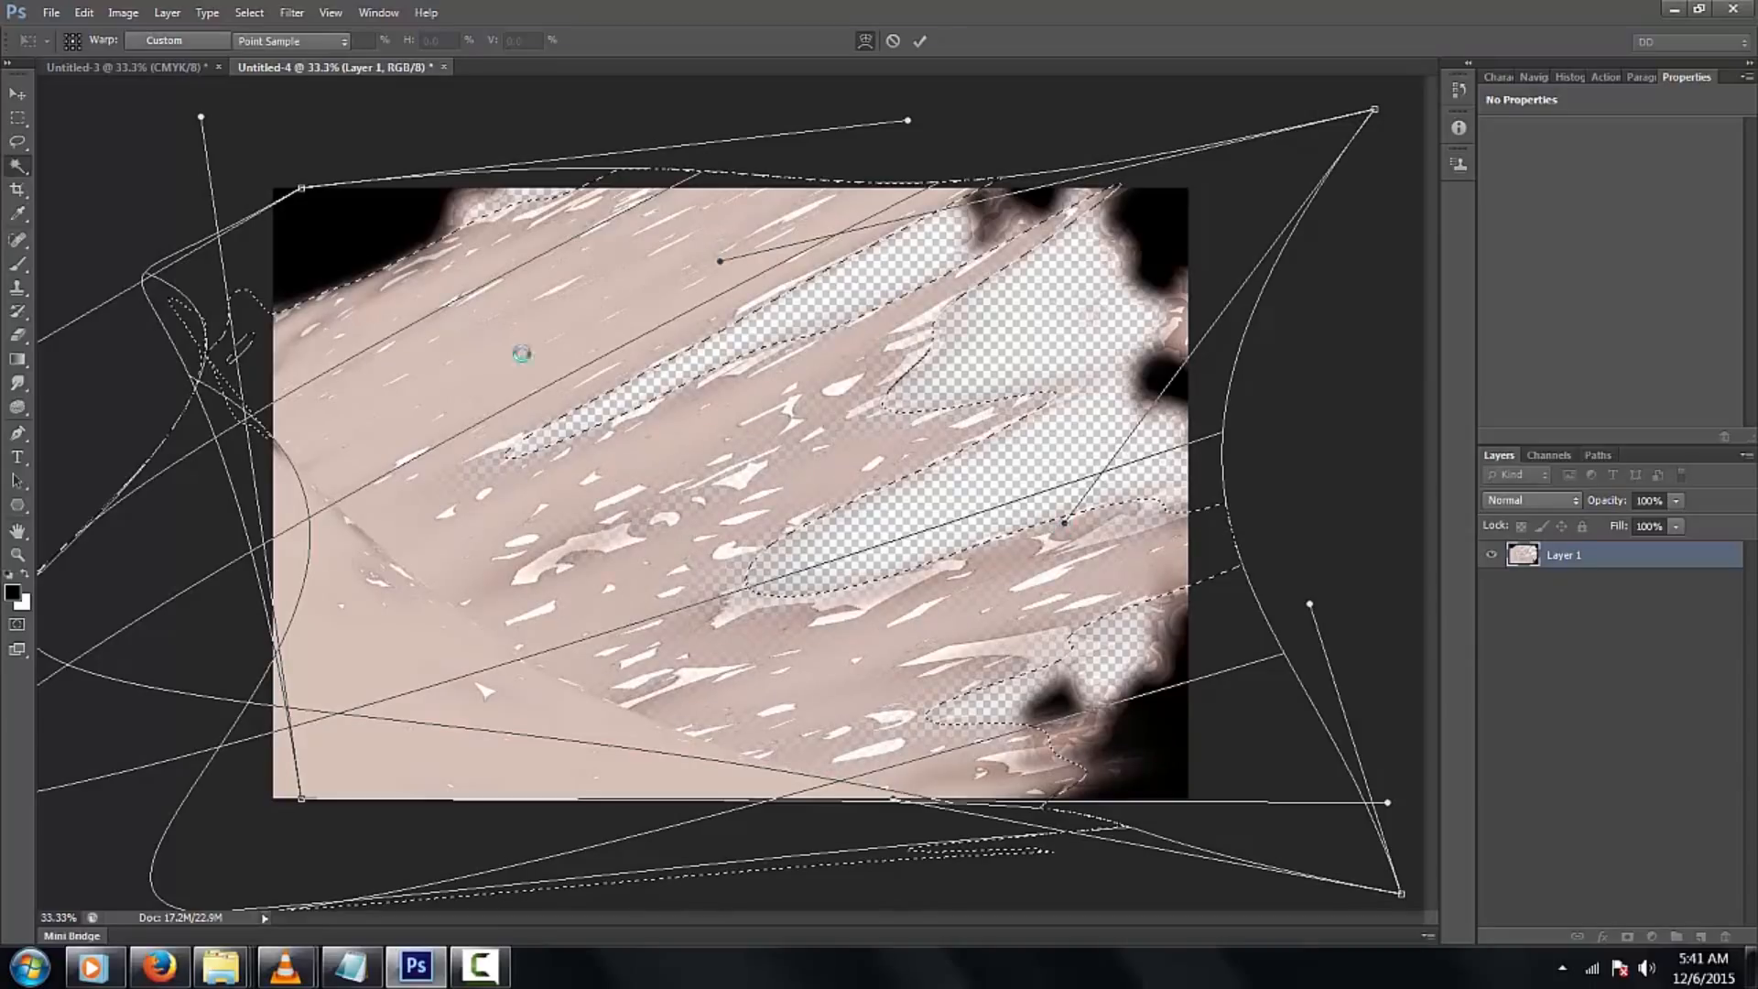
key("Return")
key("ctrl+d")
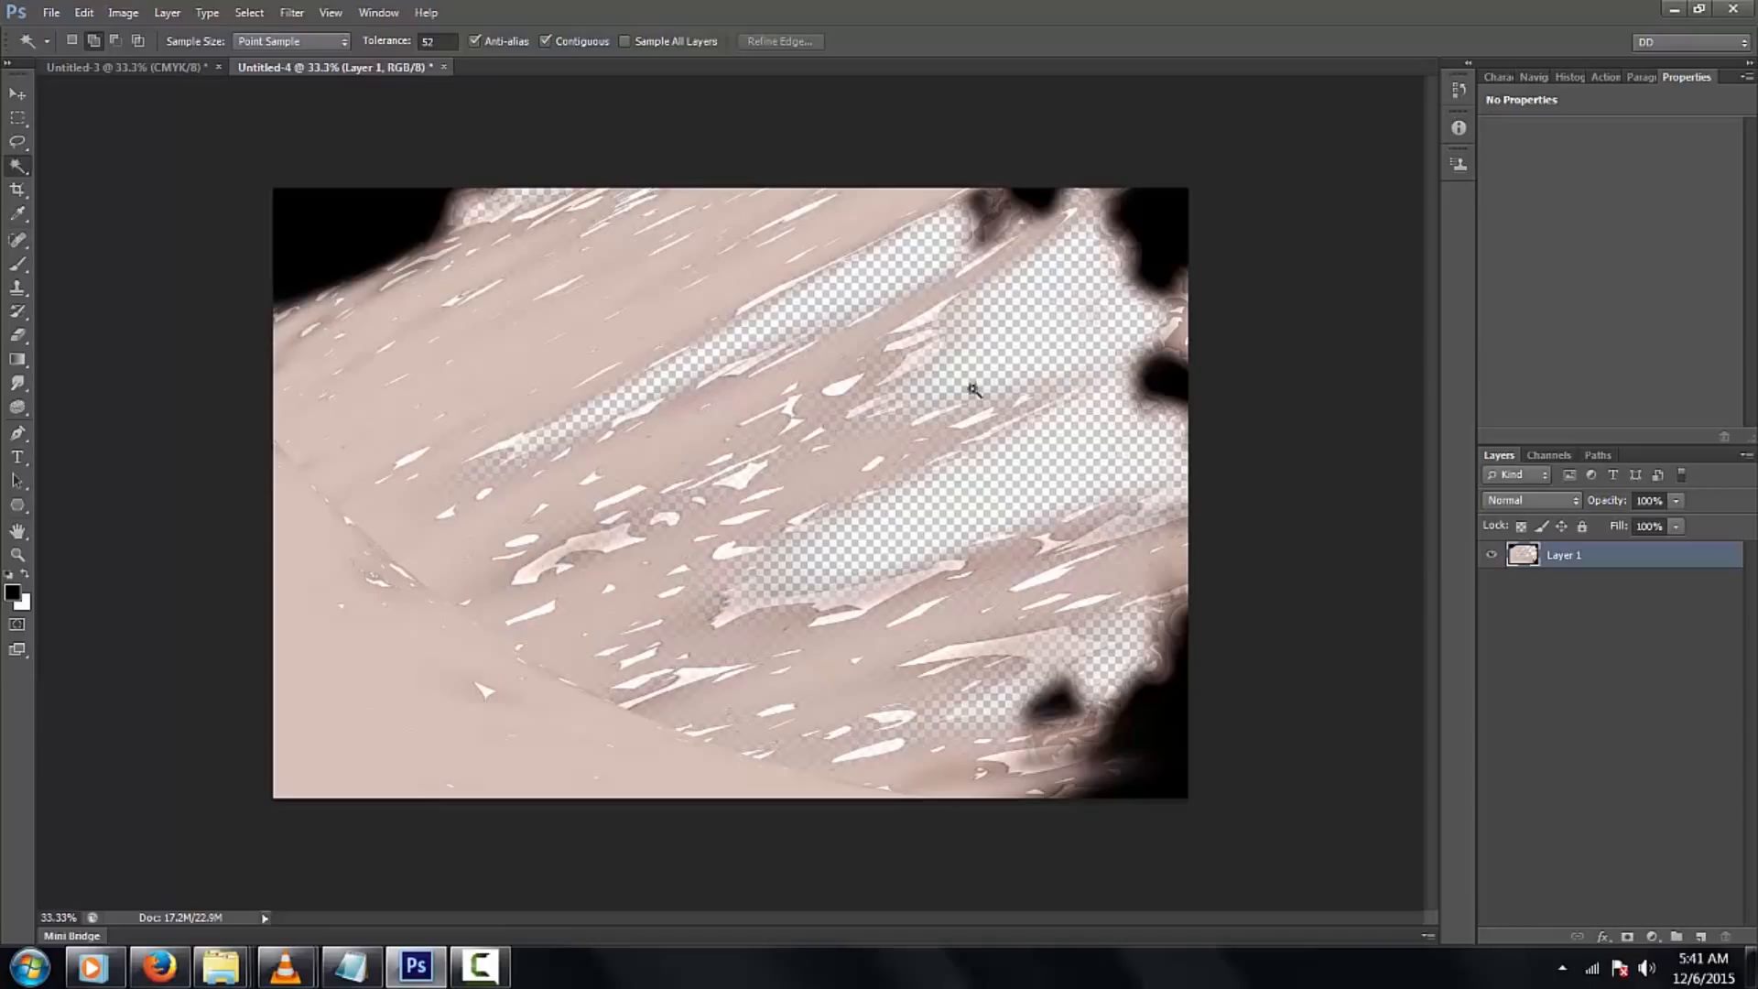
Hide and reshow Layer 1 to check it, and duplicate the layer ten times
left_click(1487, 555)
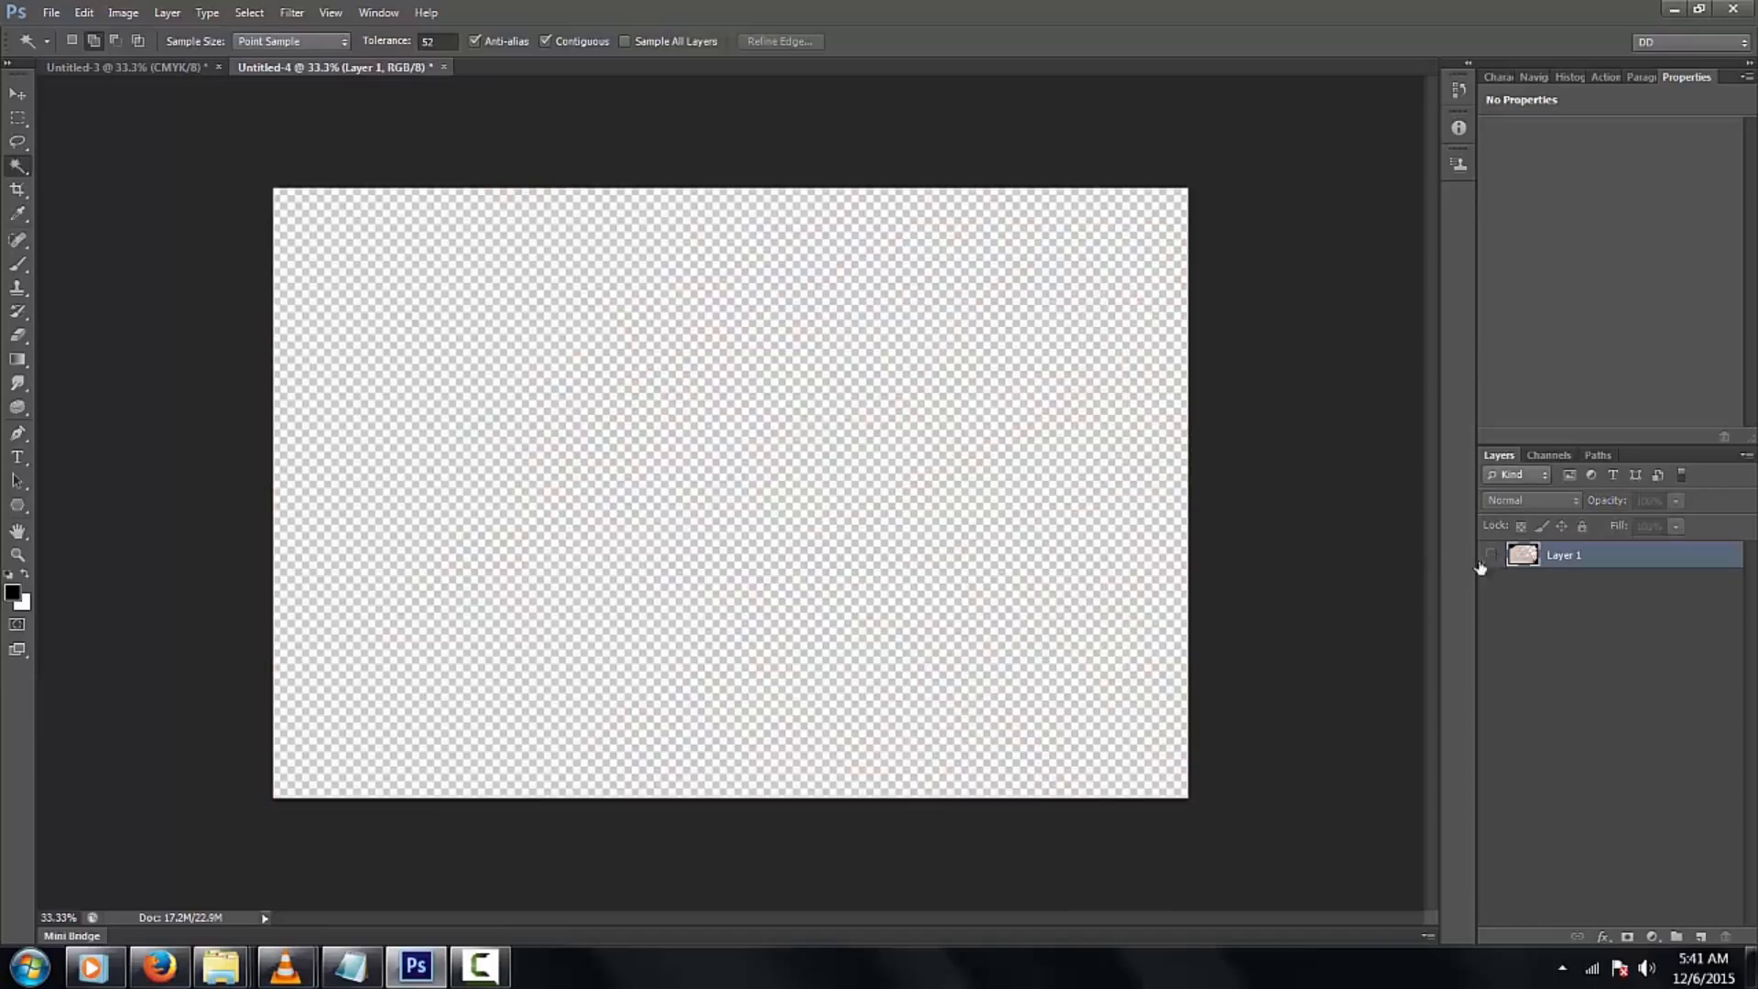
left_click(1489, 556)
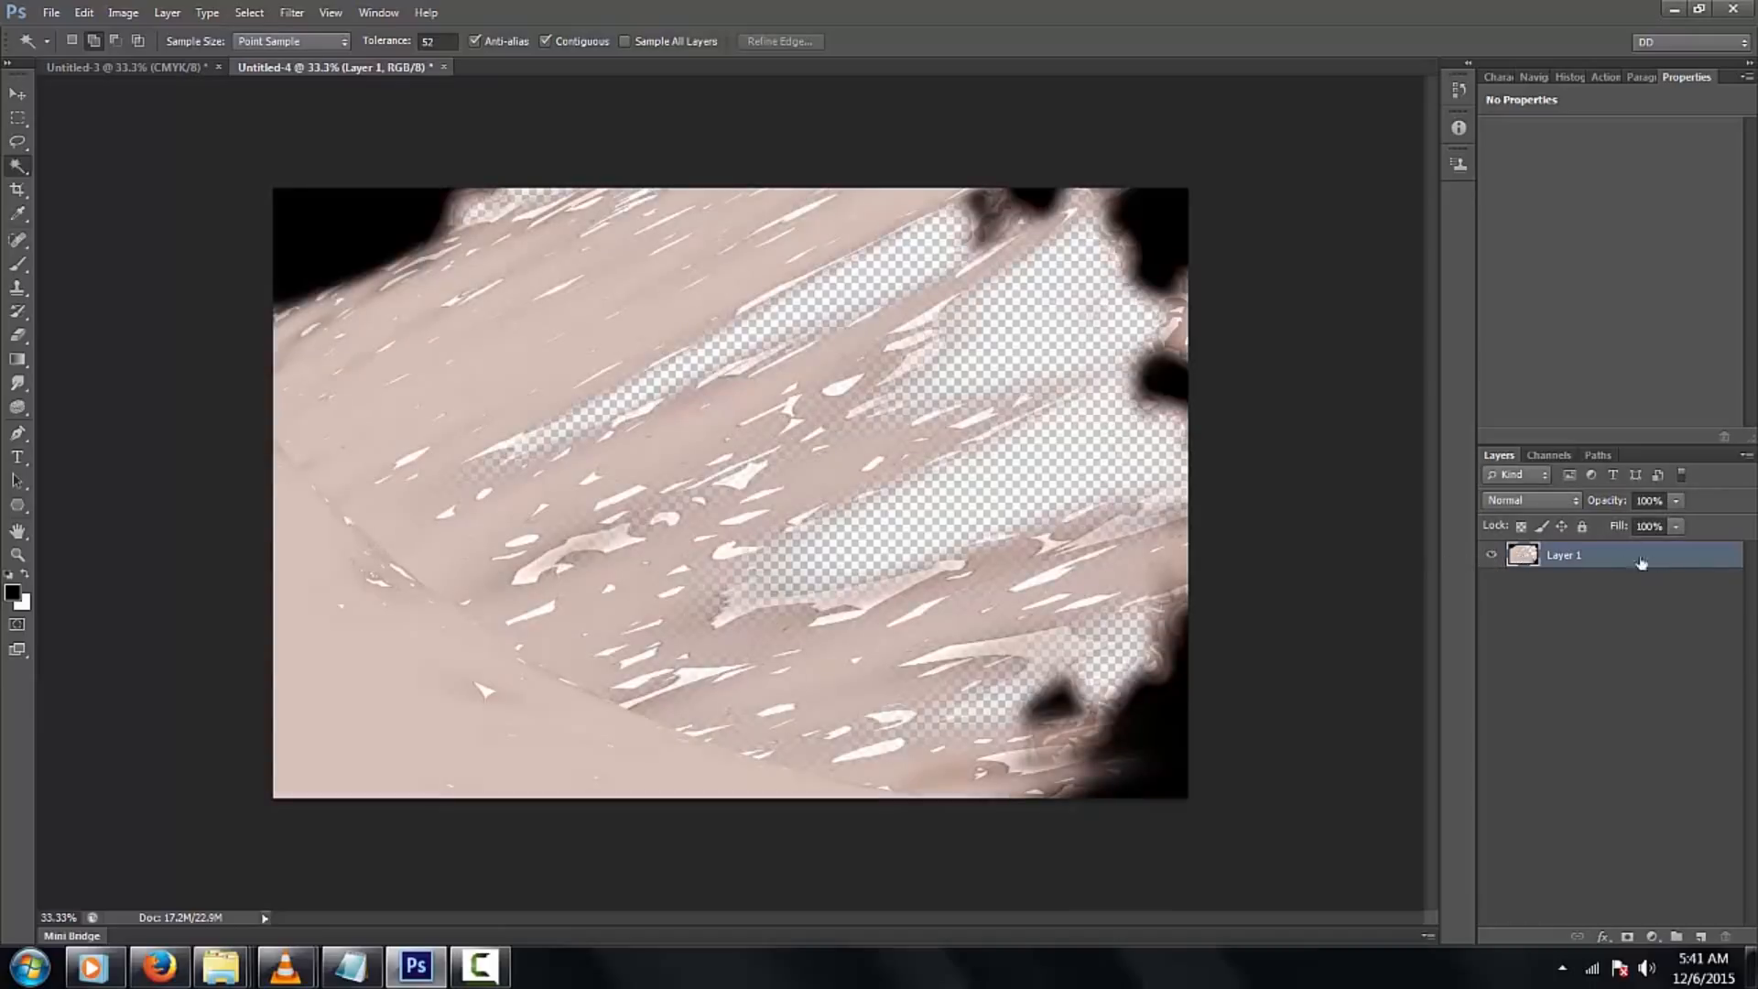
key("ctrl+j")
key("ctrl+j")
key("ctrl+j")
key("ctrl+j")
key("ctrl+j")
key("ctrl+j")
key("ctrl+j")
key("ctrl+j")
key("ctrl+j")
key("ctrl+j")
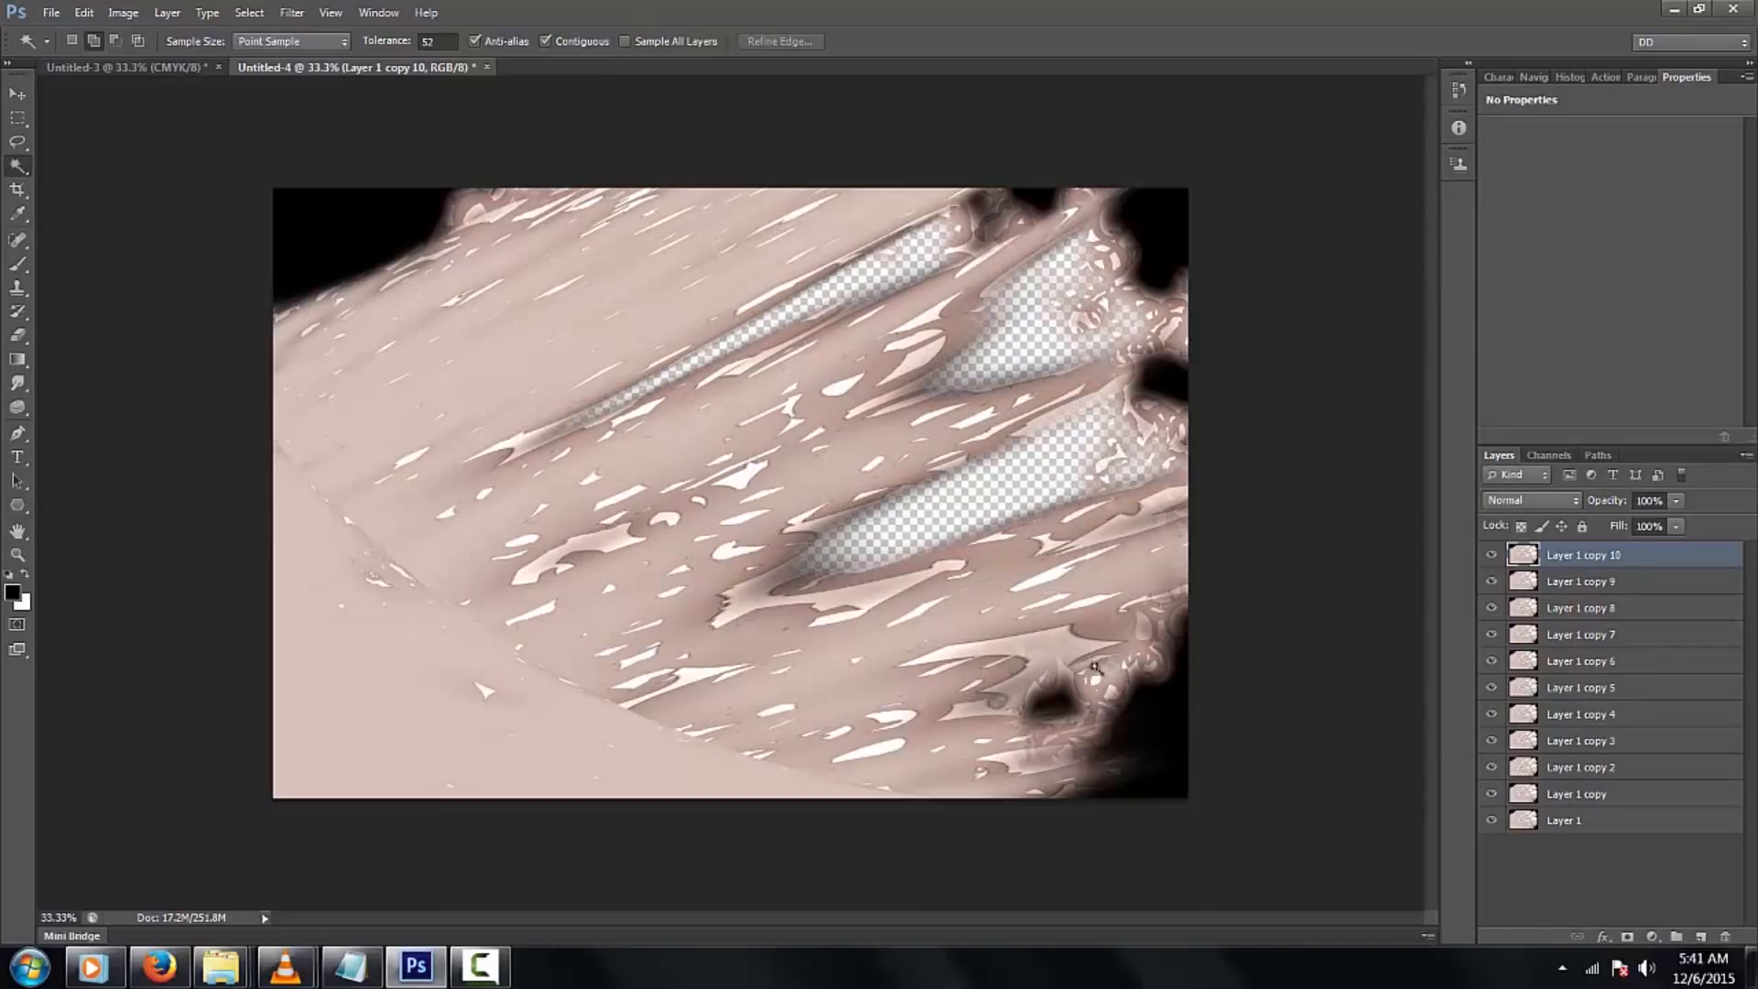
Merge all the layer copies into one layer and convert the document to CMYK
key("ctrl+0")
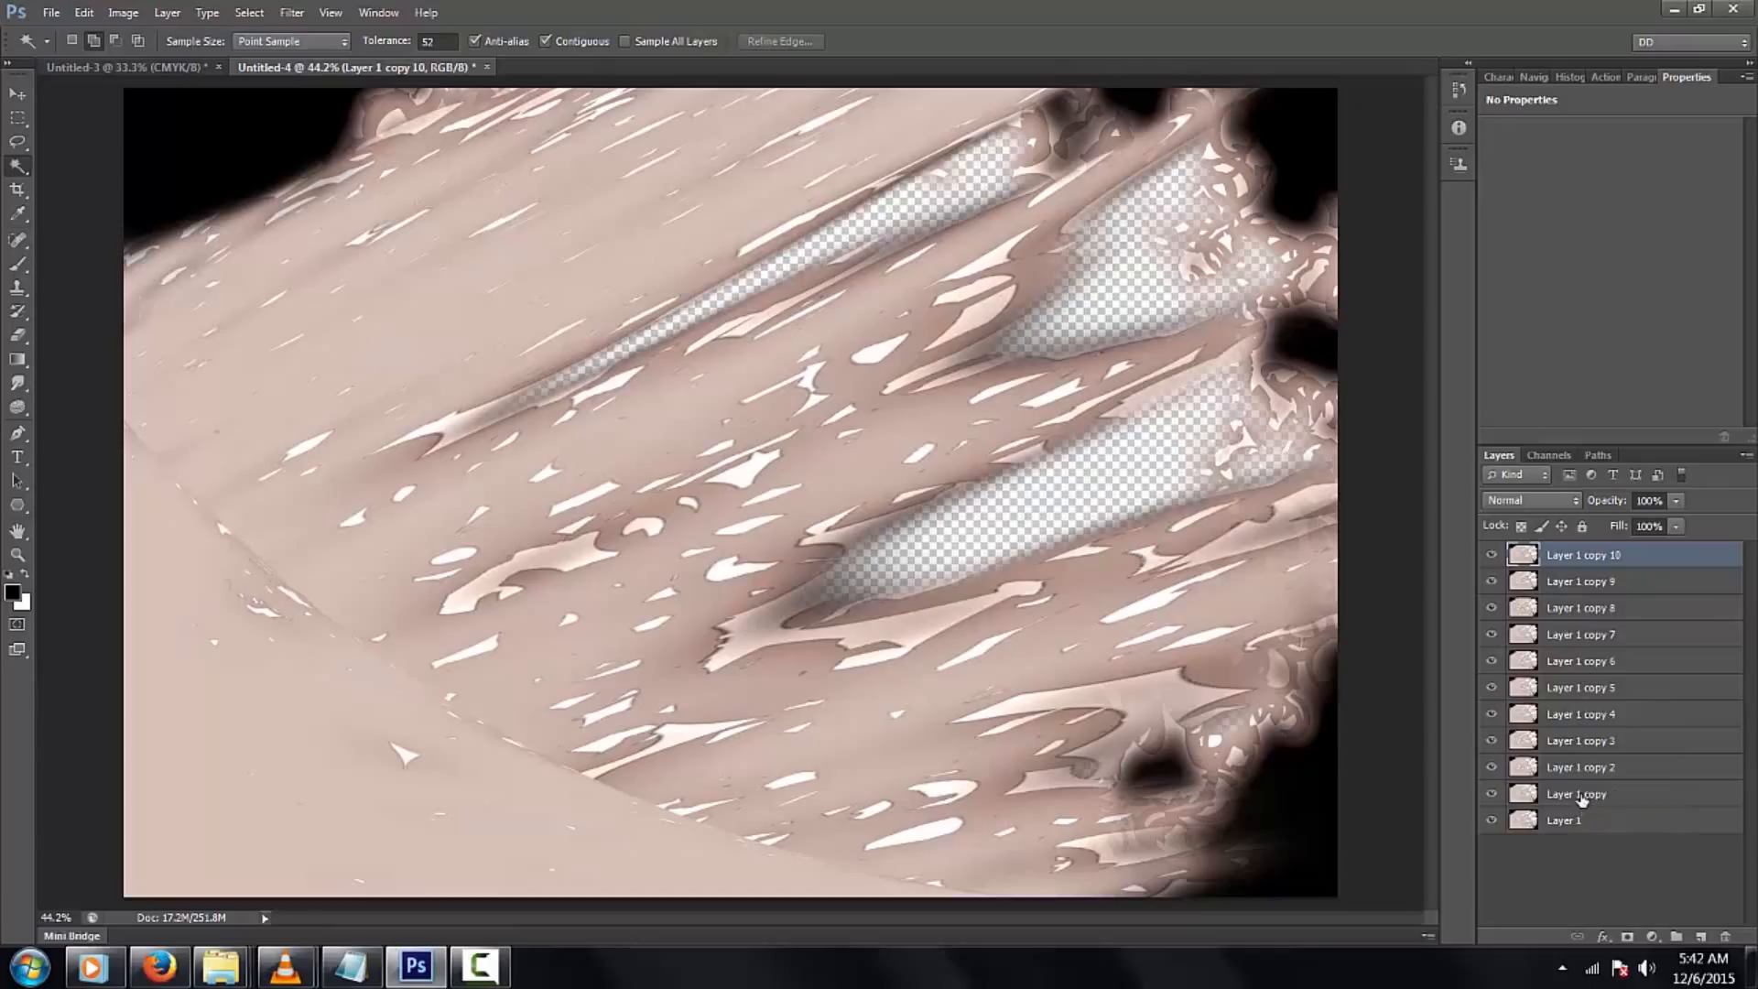
key("ctrl+shift+e")
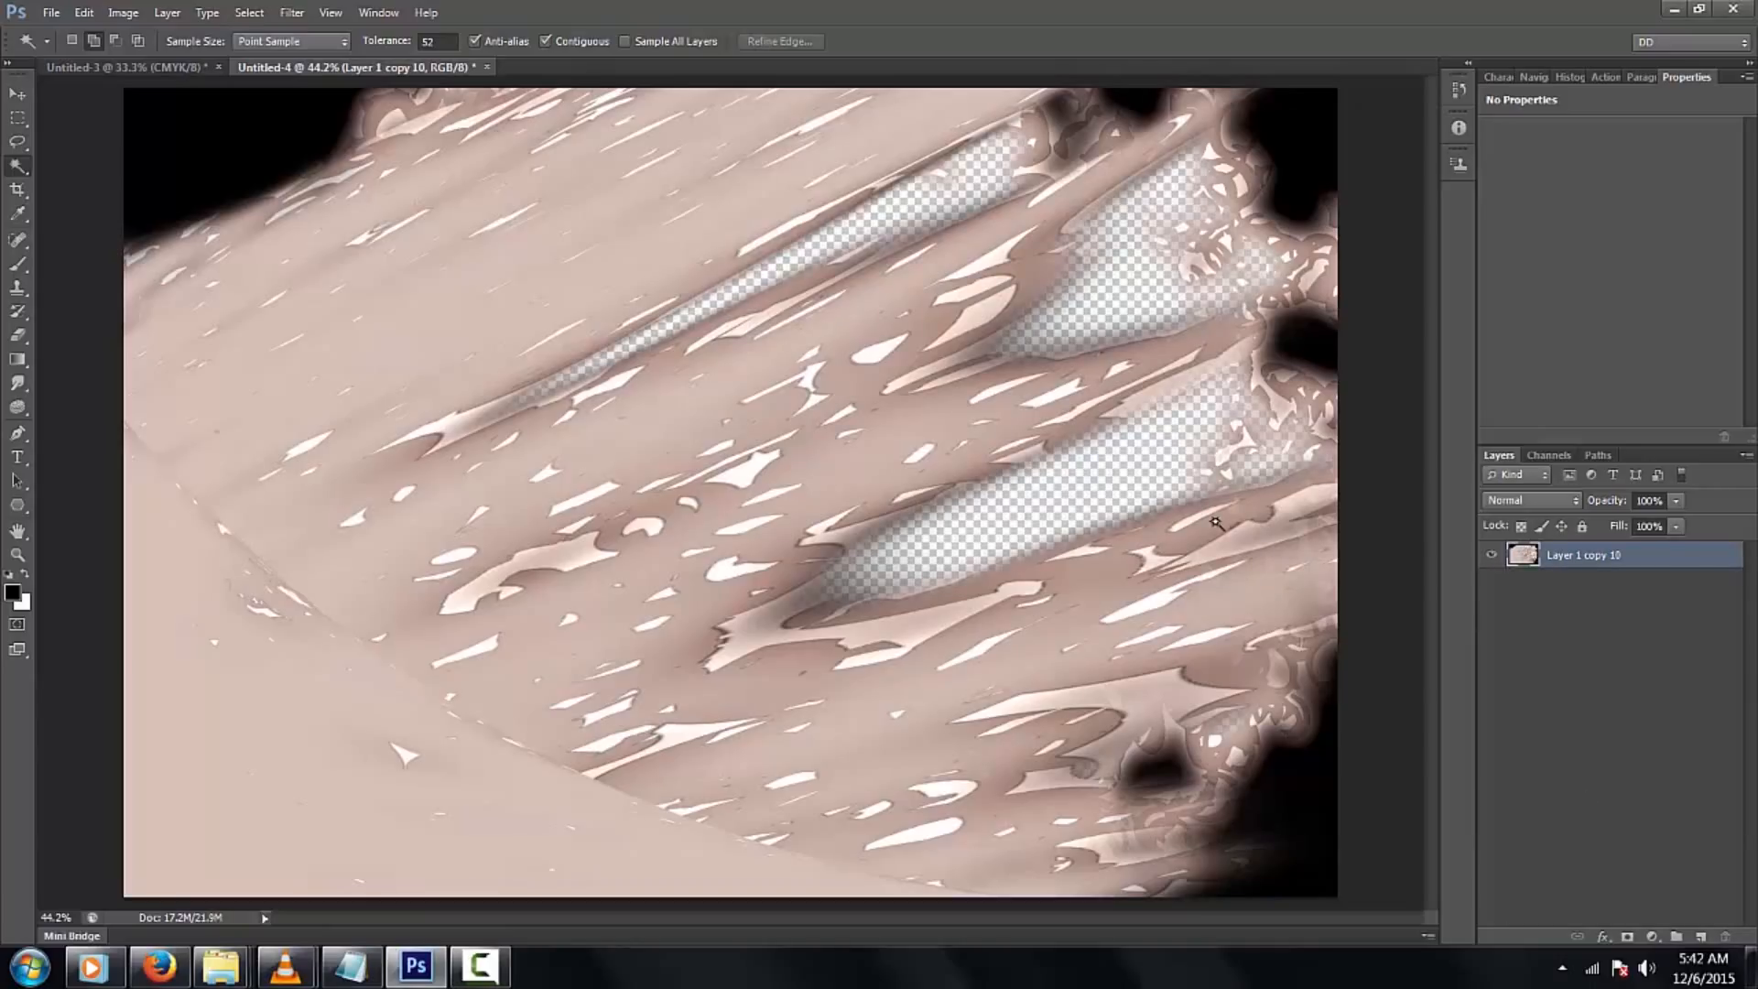
key("ctrl+minus")
key("ctrl+z")
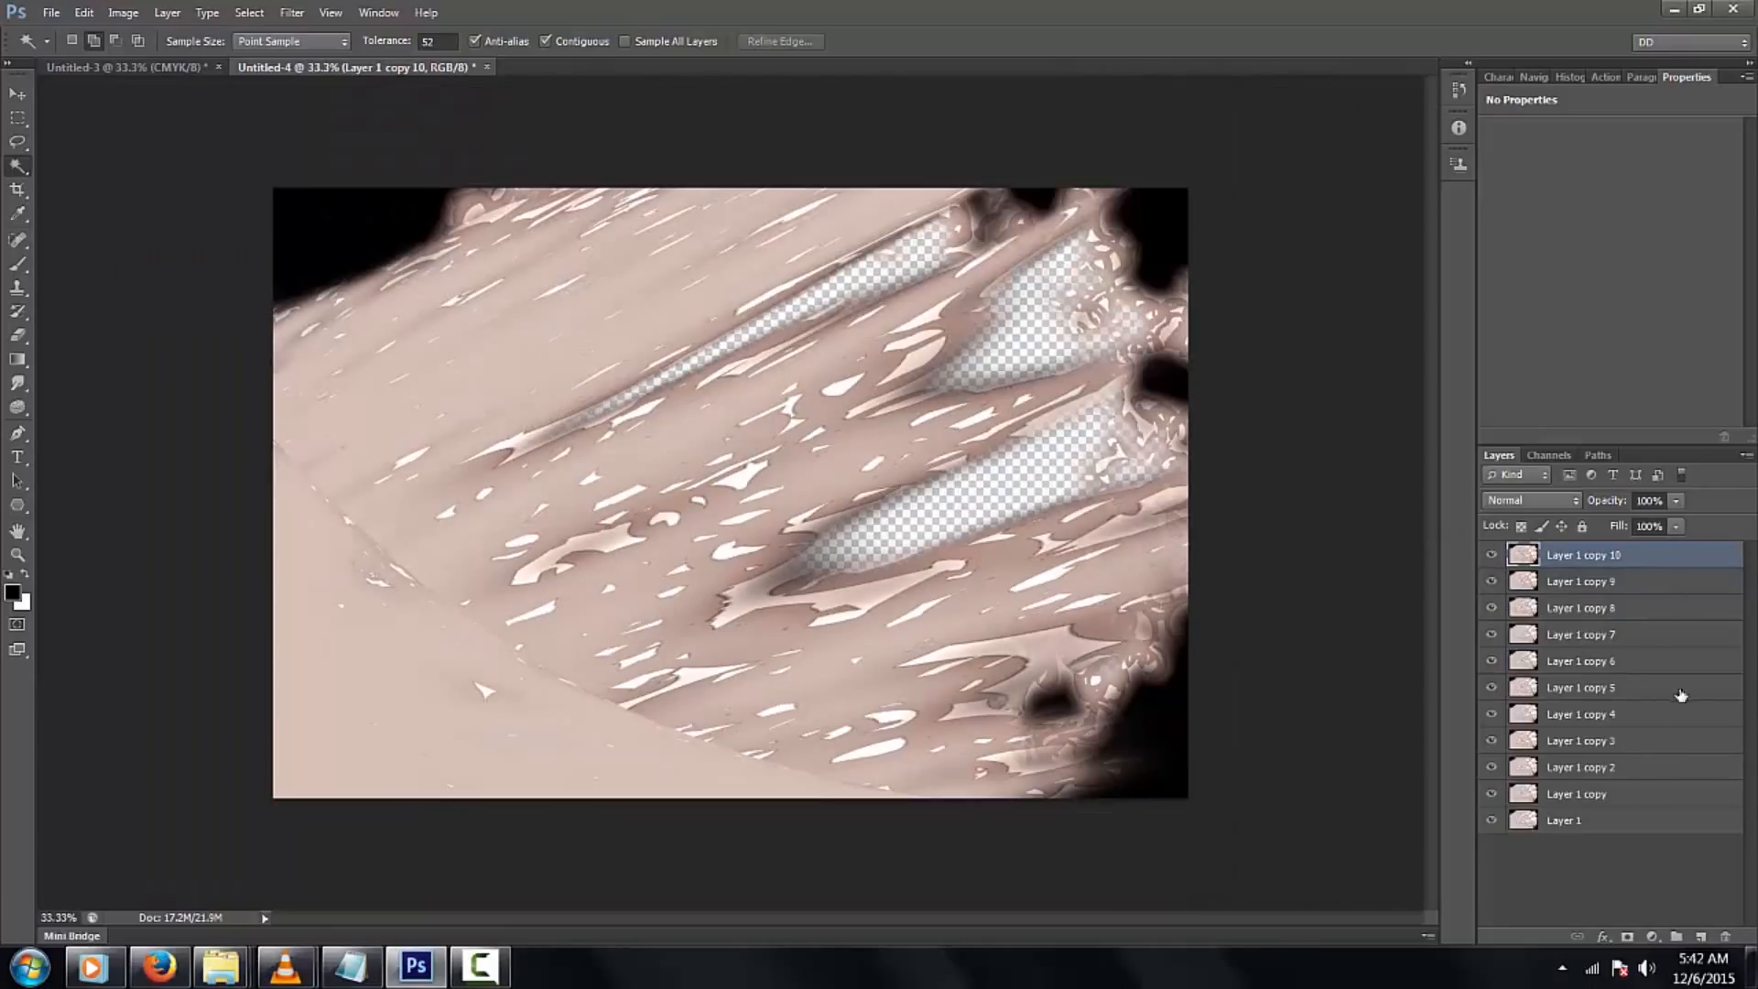
key("ctrl+z")
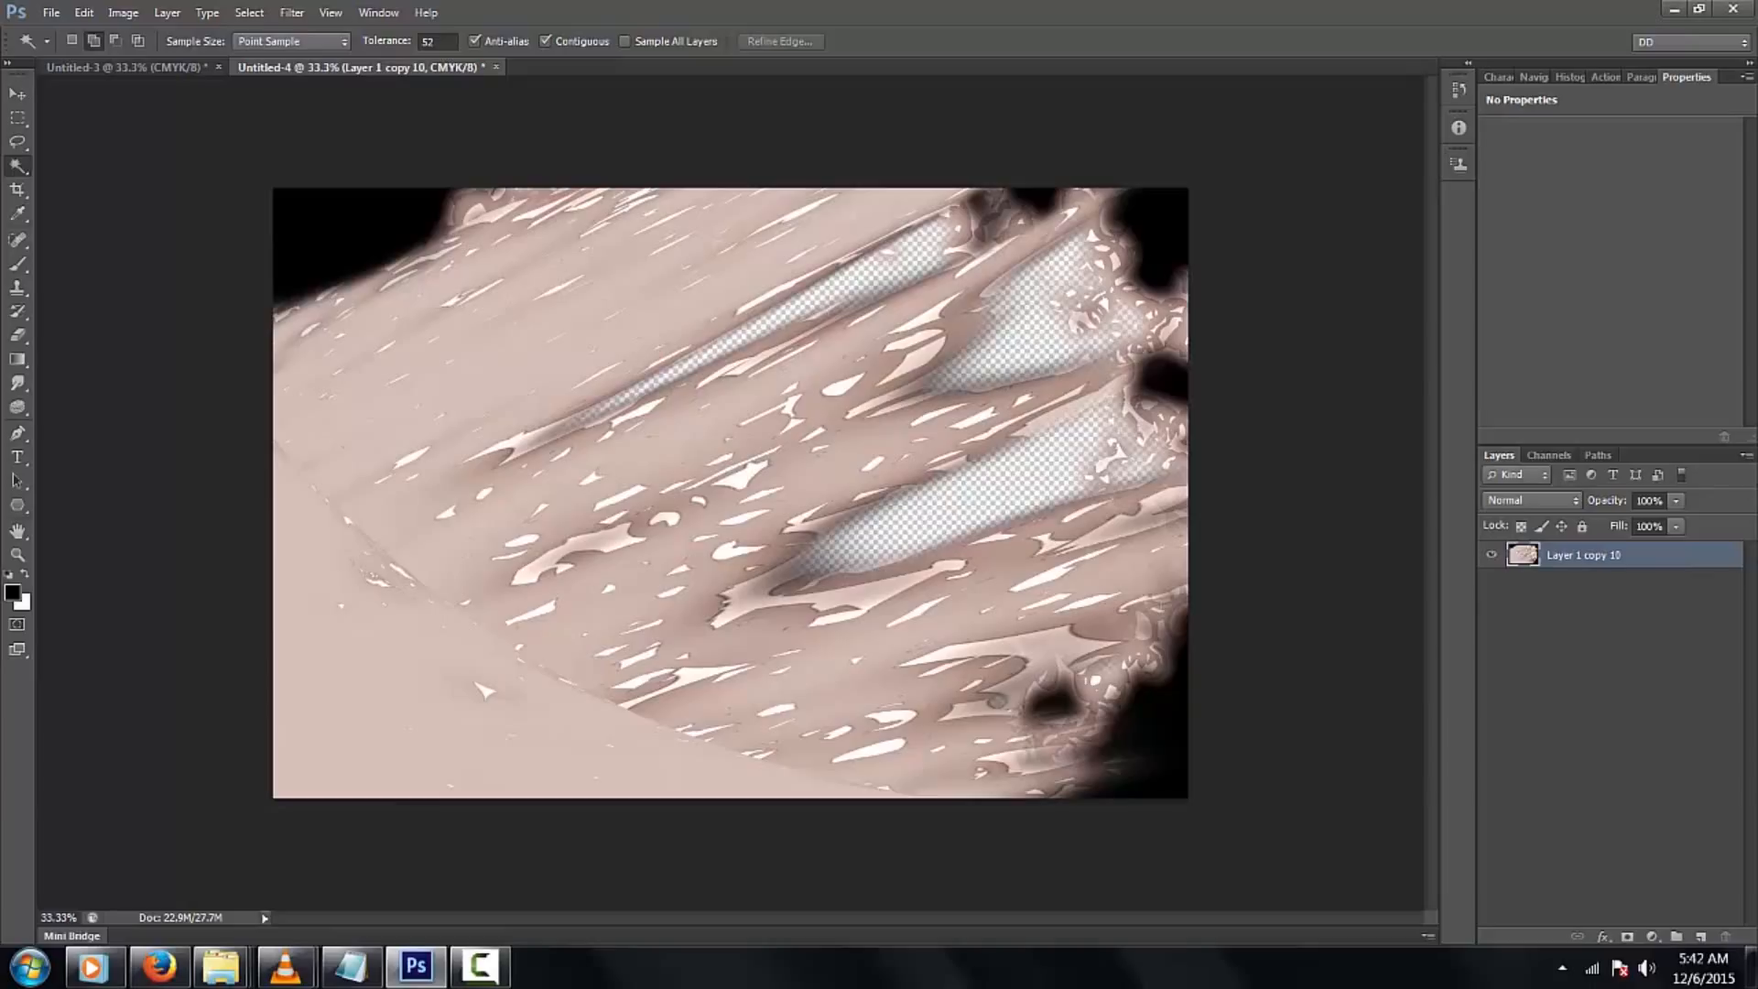
Duplicate the merged layer and rename the copy Lair_2
key("ctrl+j")
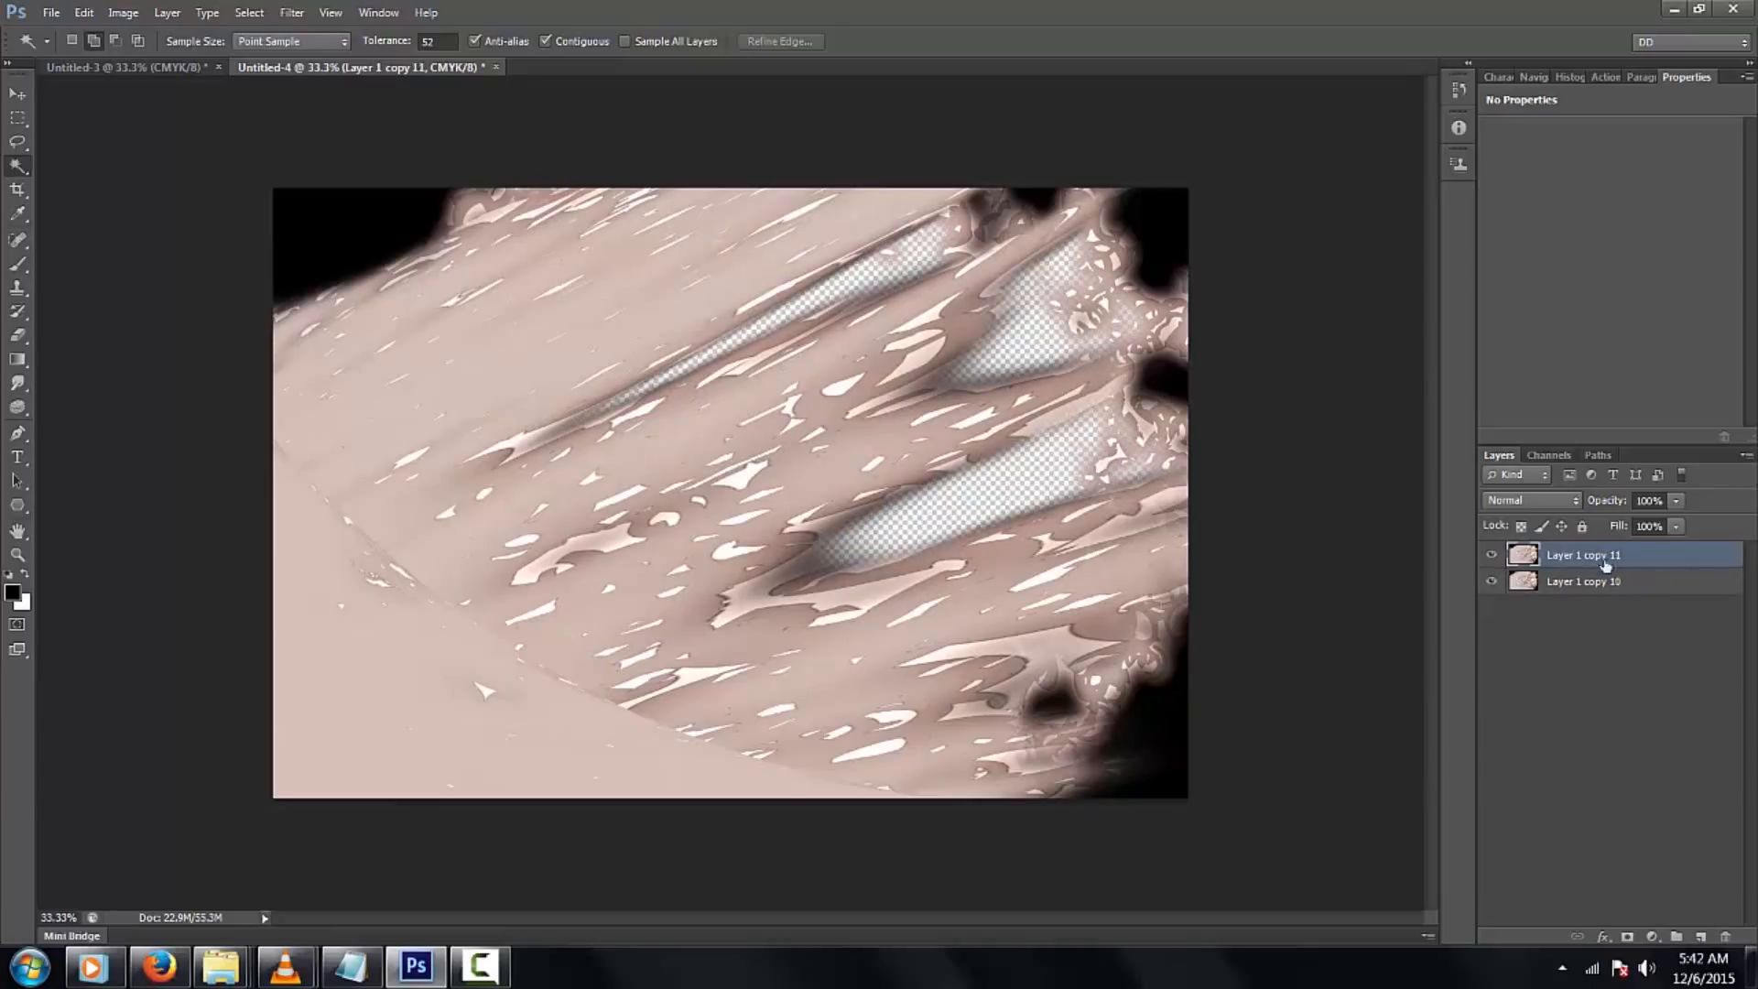
double_click(1603, 556)
type("Le")
type("ir_2")
key("Return")
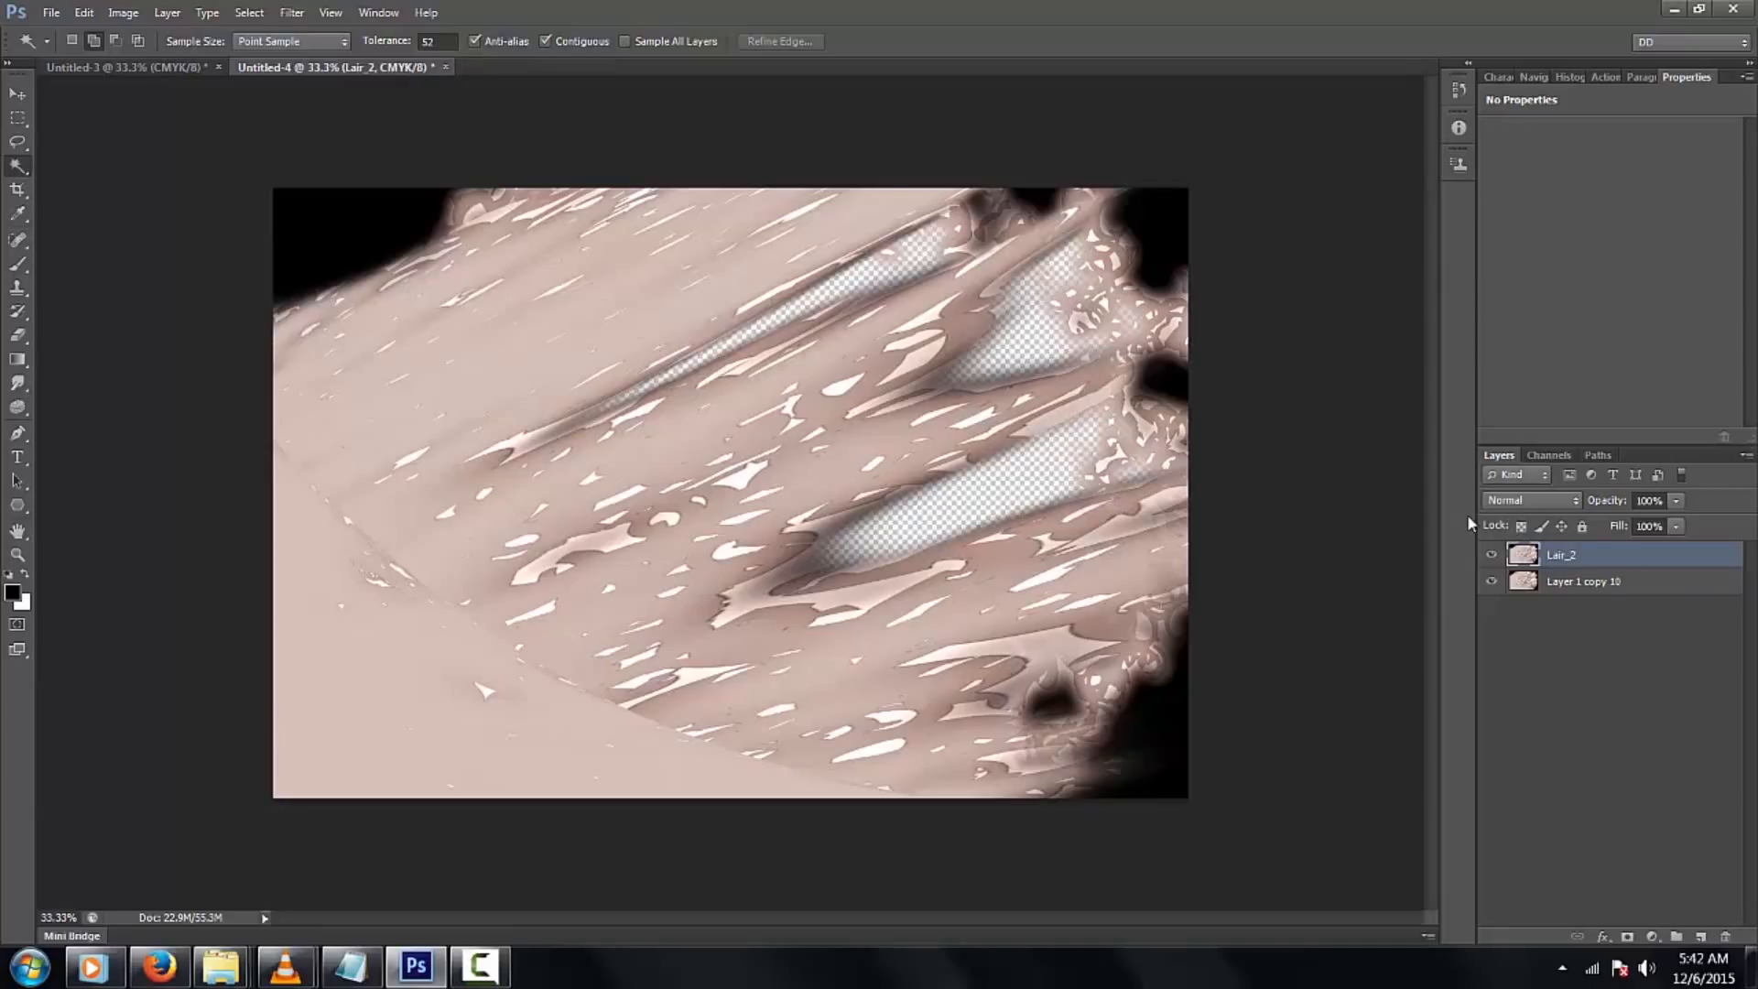
Add a Hue/Saturation adjustment layer above Lair_2 with Hue +180 and Saturation +100
left_click(1653, 937)
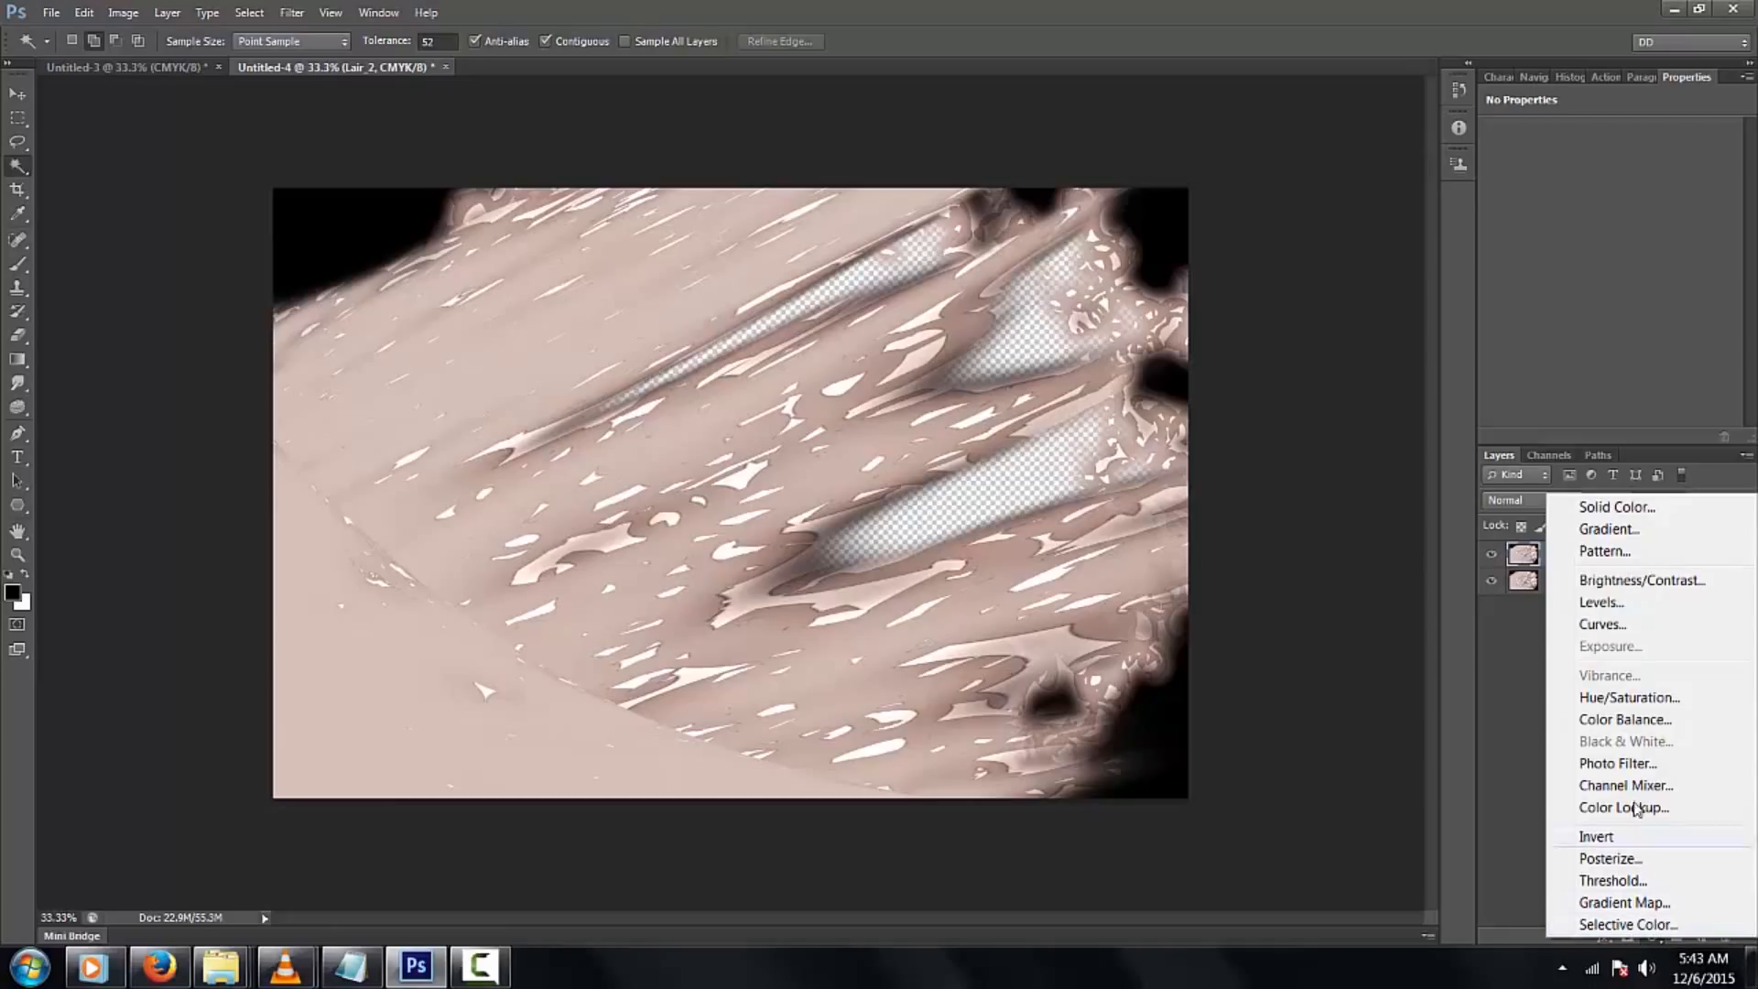
left_click(1655, 702)
left_click_drag(1611, 203, 1745, 258)
left_click_drag(1611, 242, 1732, 243)
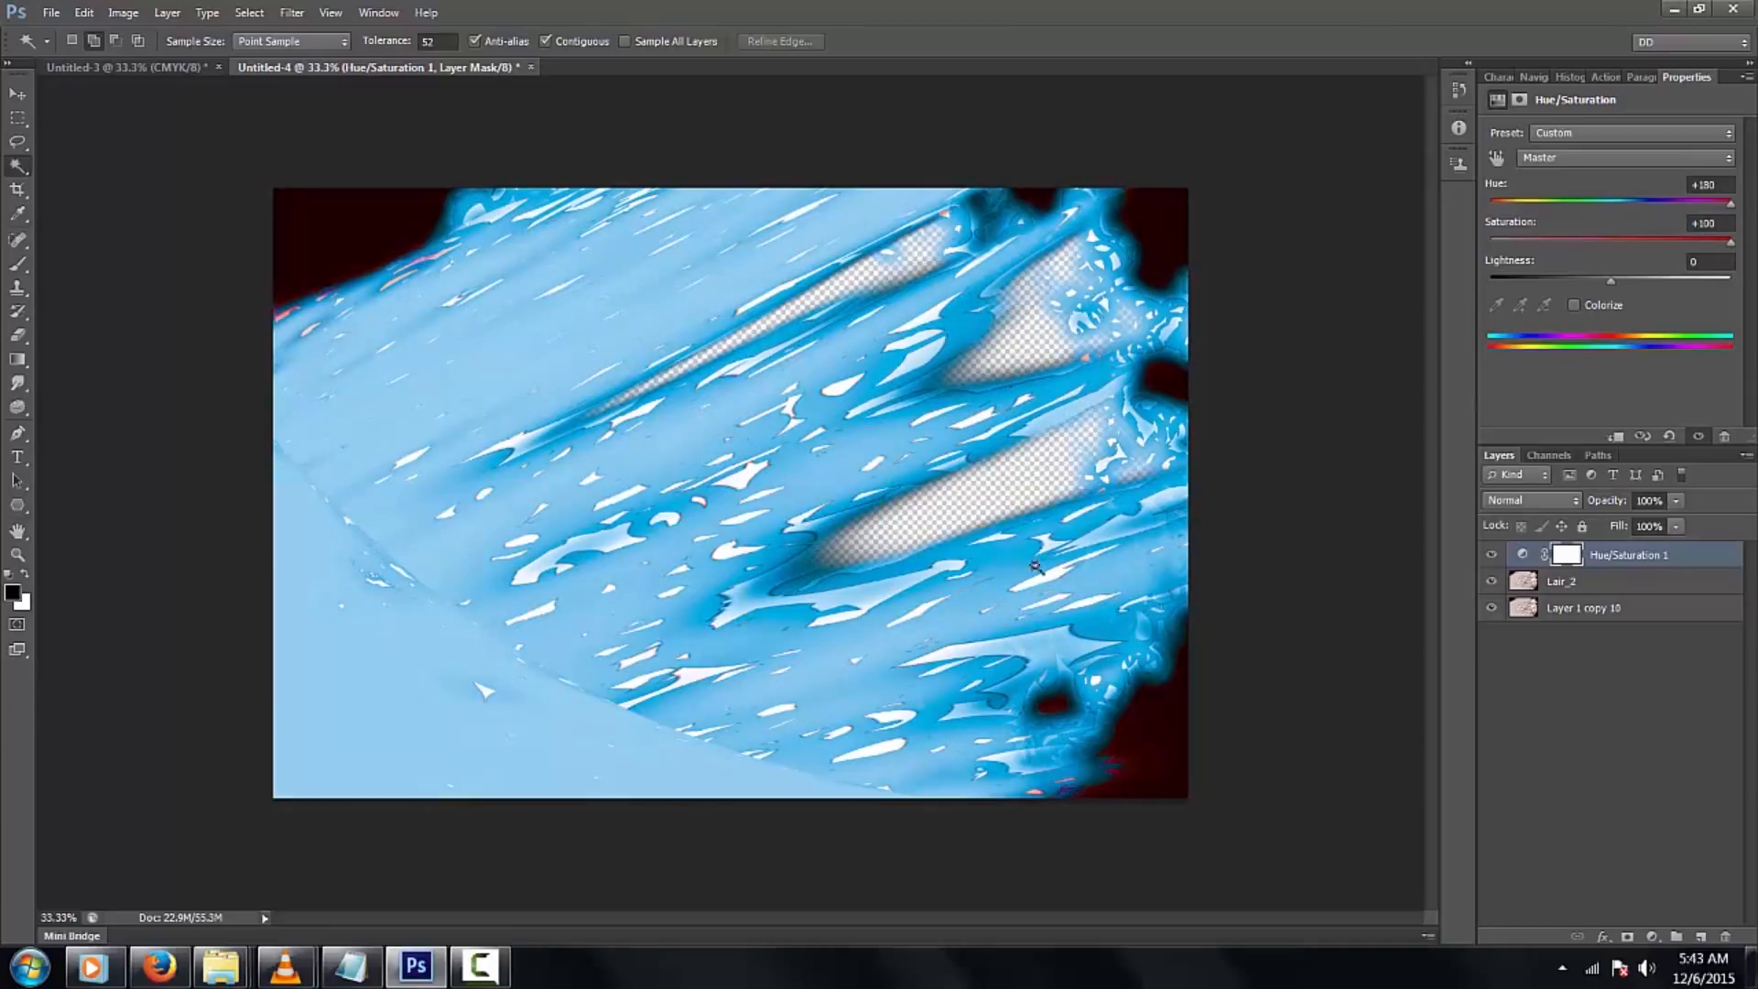
Paint black with the textured brush on the Hue/Saturation mask in a vertical band left of the artwork's centre
left_click(1573, 561)
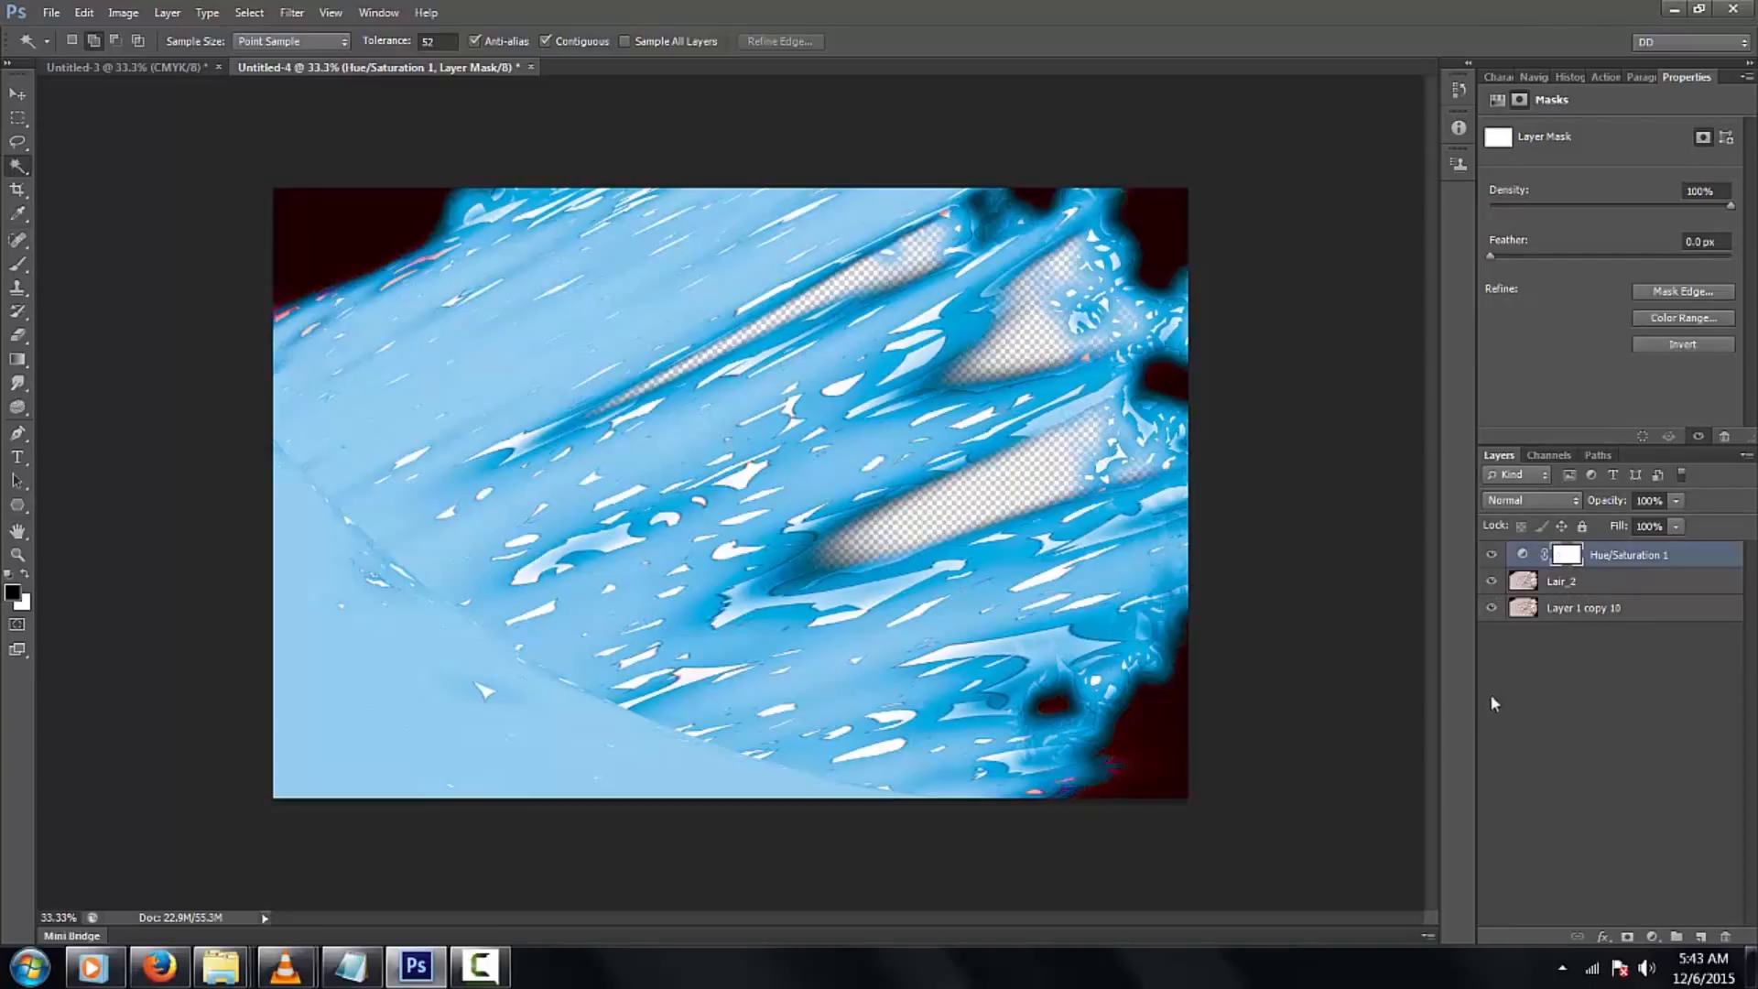
key("b")
left_click_drag(589, 237, 605, 673)
mouse_move(703, 689)
left_mouse_down()
mouse_move(627, 587)
mouse_move(599, 398)
left_mouse_up()
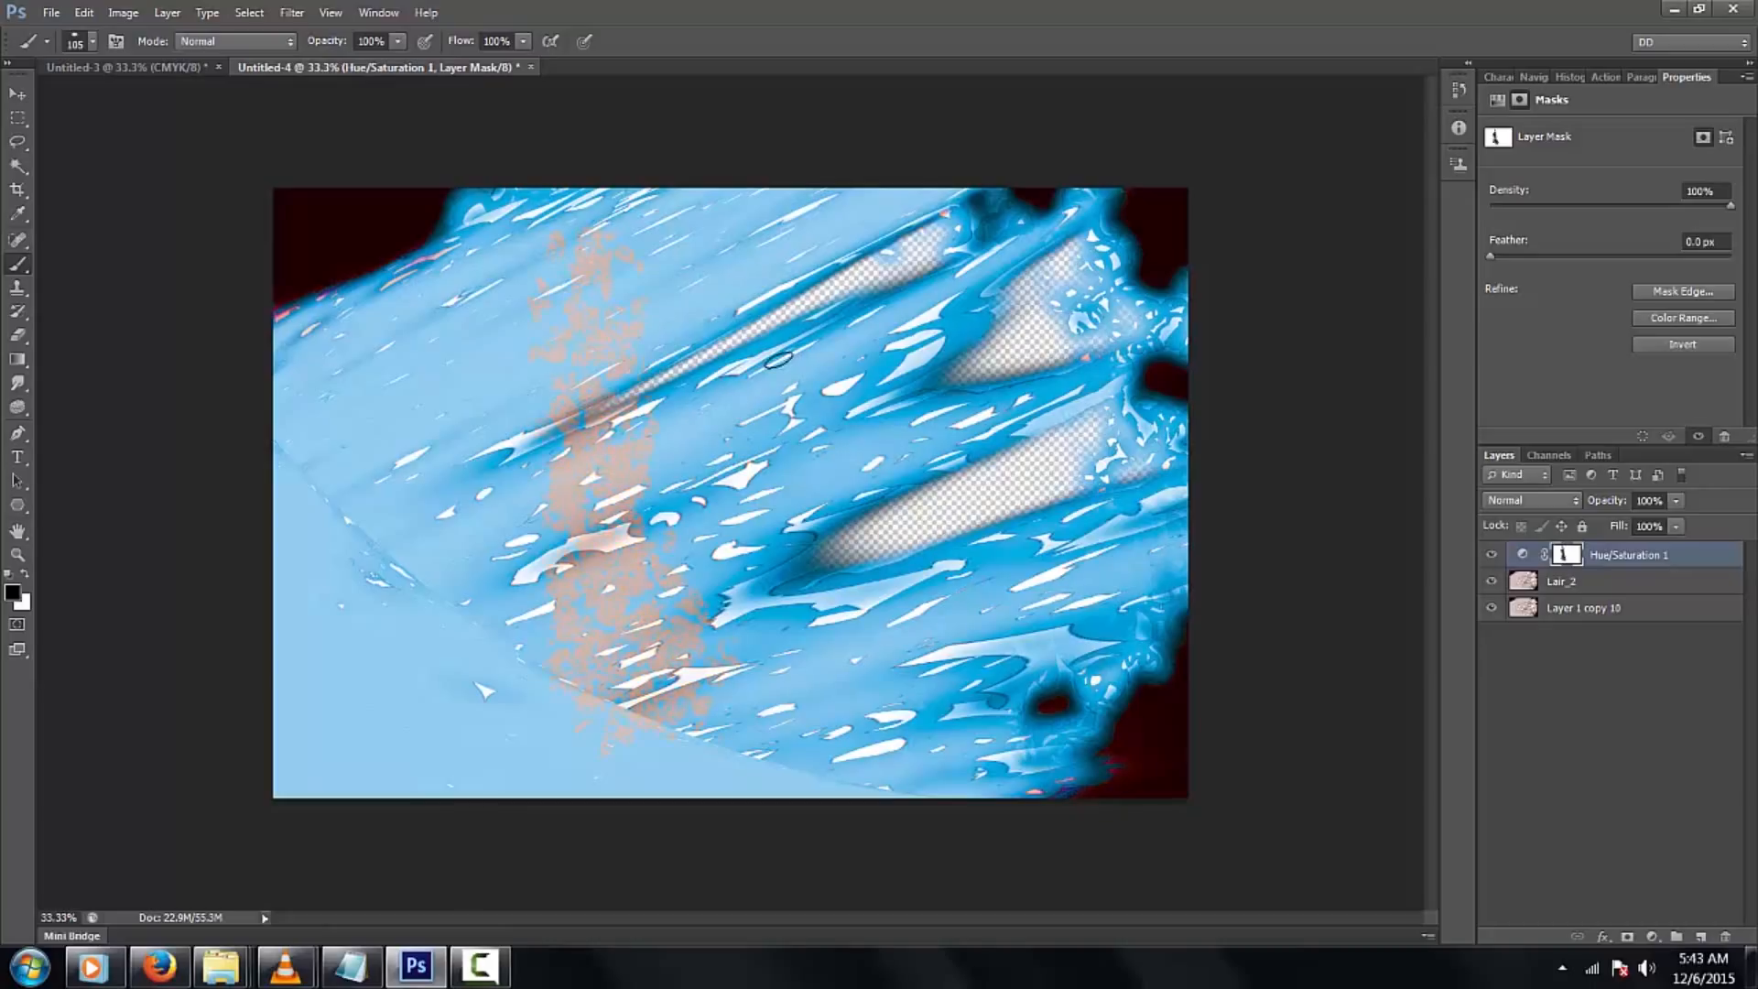
Duplicate the Hue/Saturation layer and turn off Dual Brush and Scattering for the brush
key("ctrl+j")
key("F5")
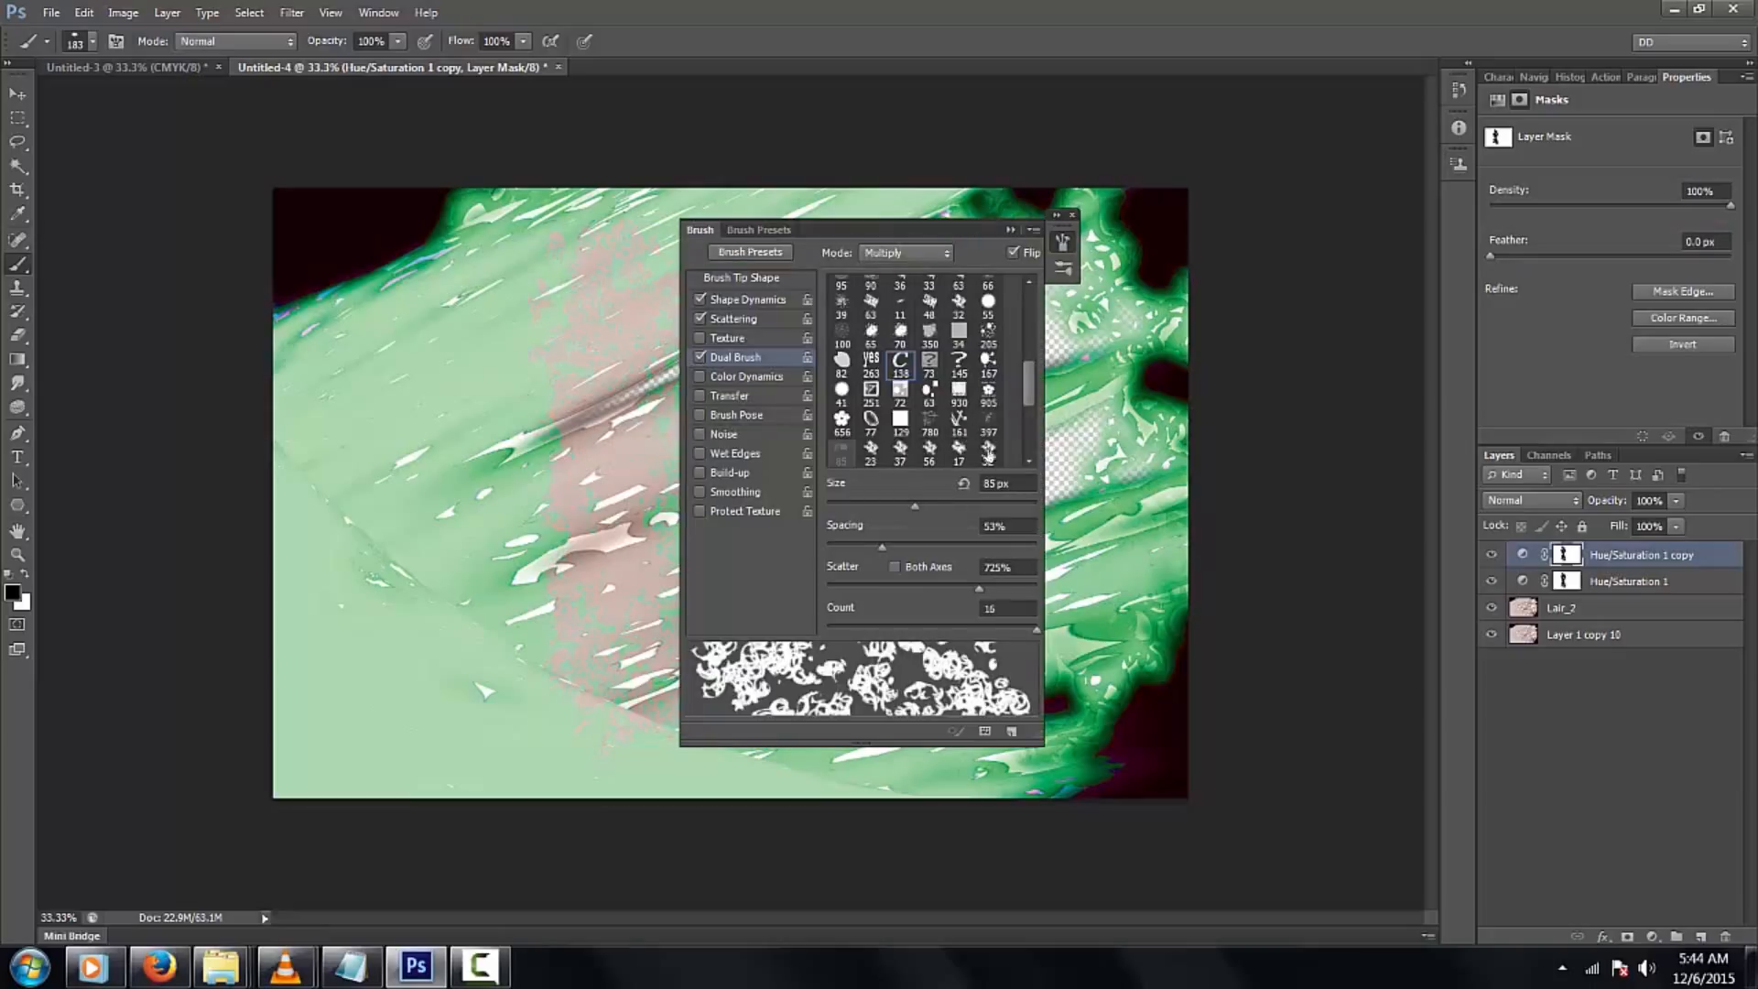
left_click(871, 420)
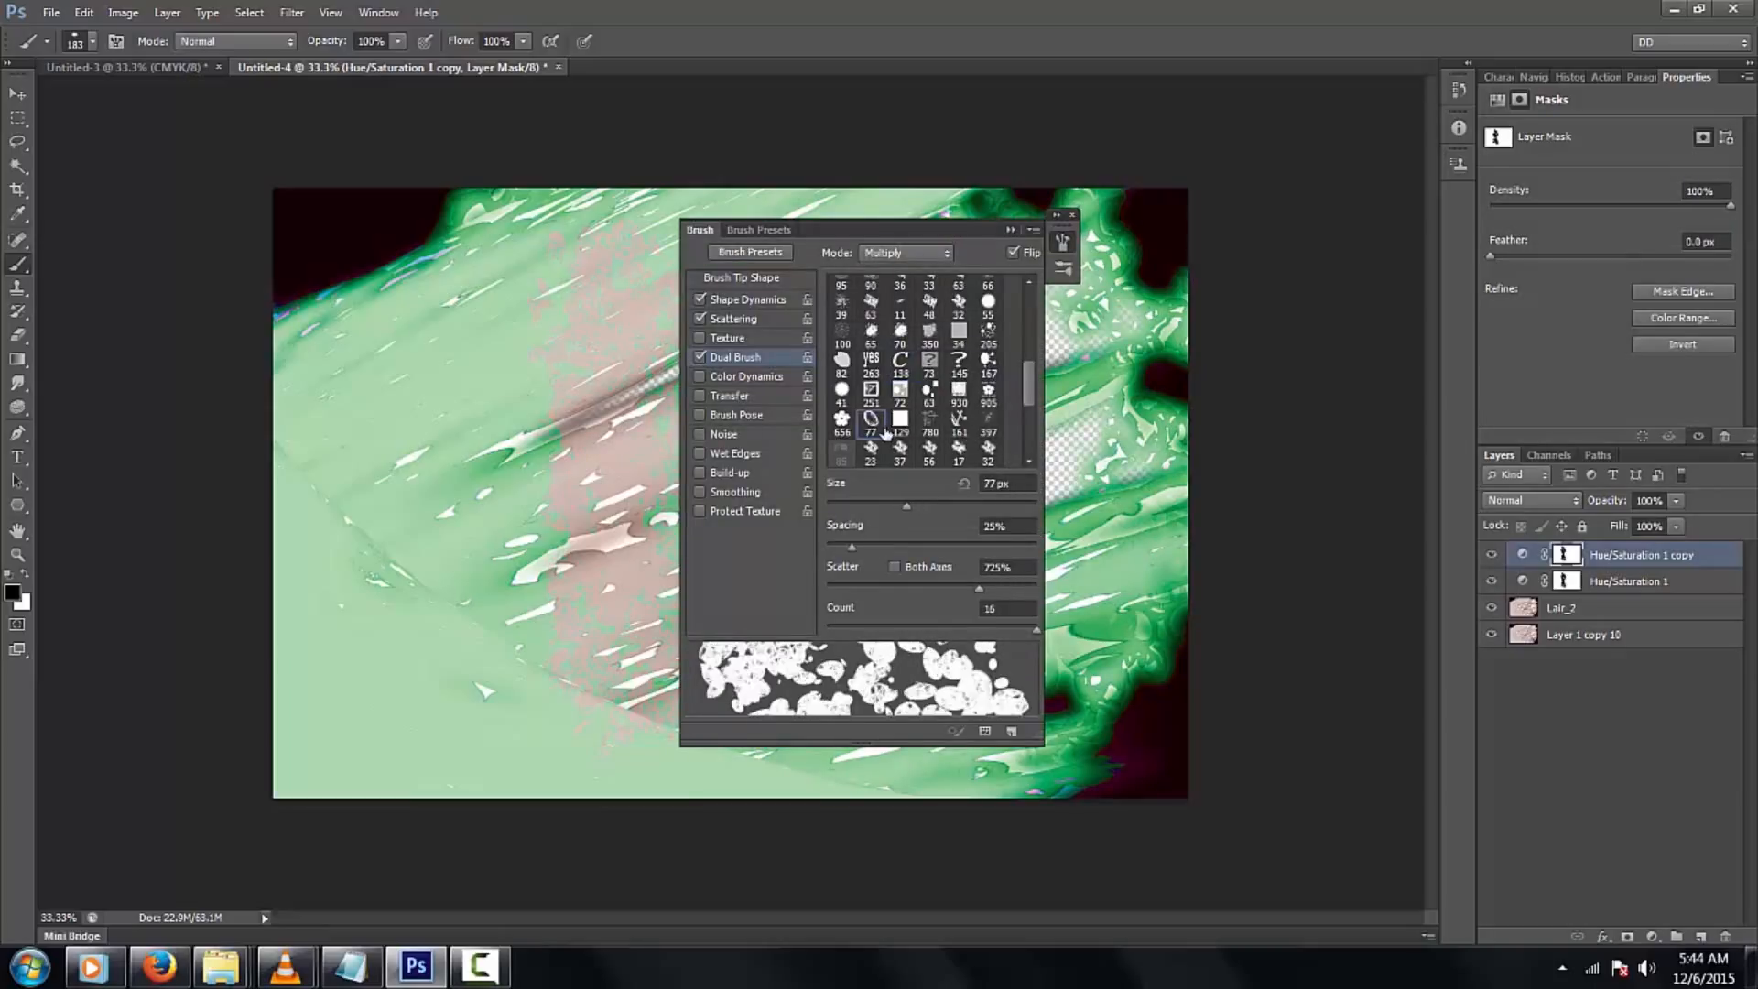
left_click(701, 357)
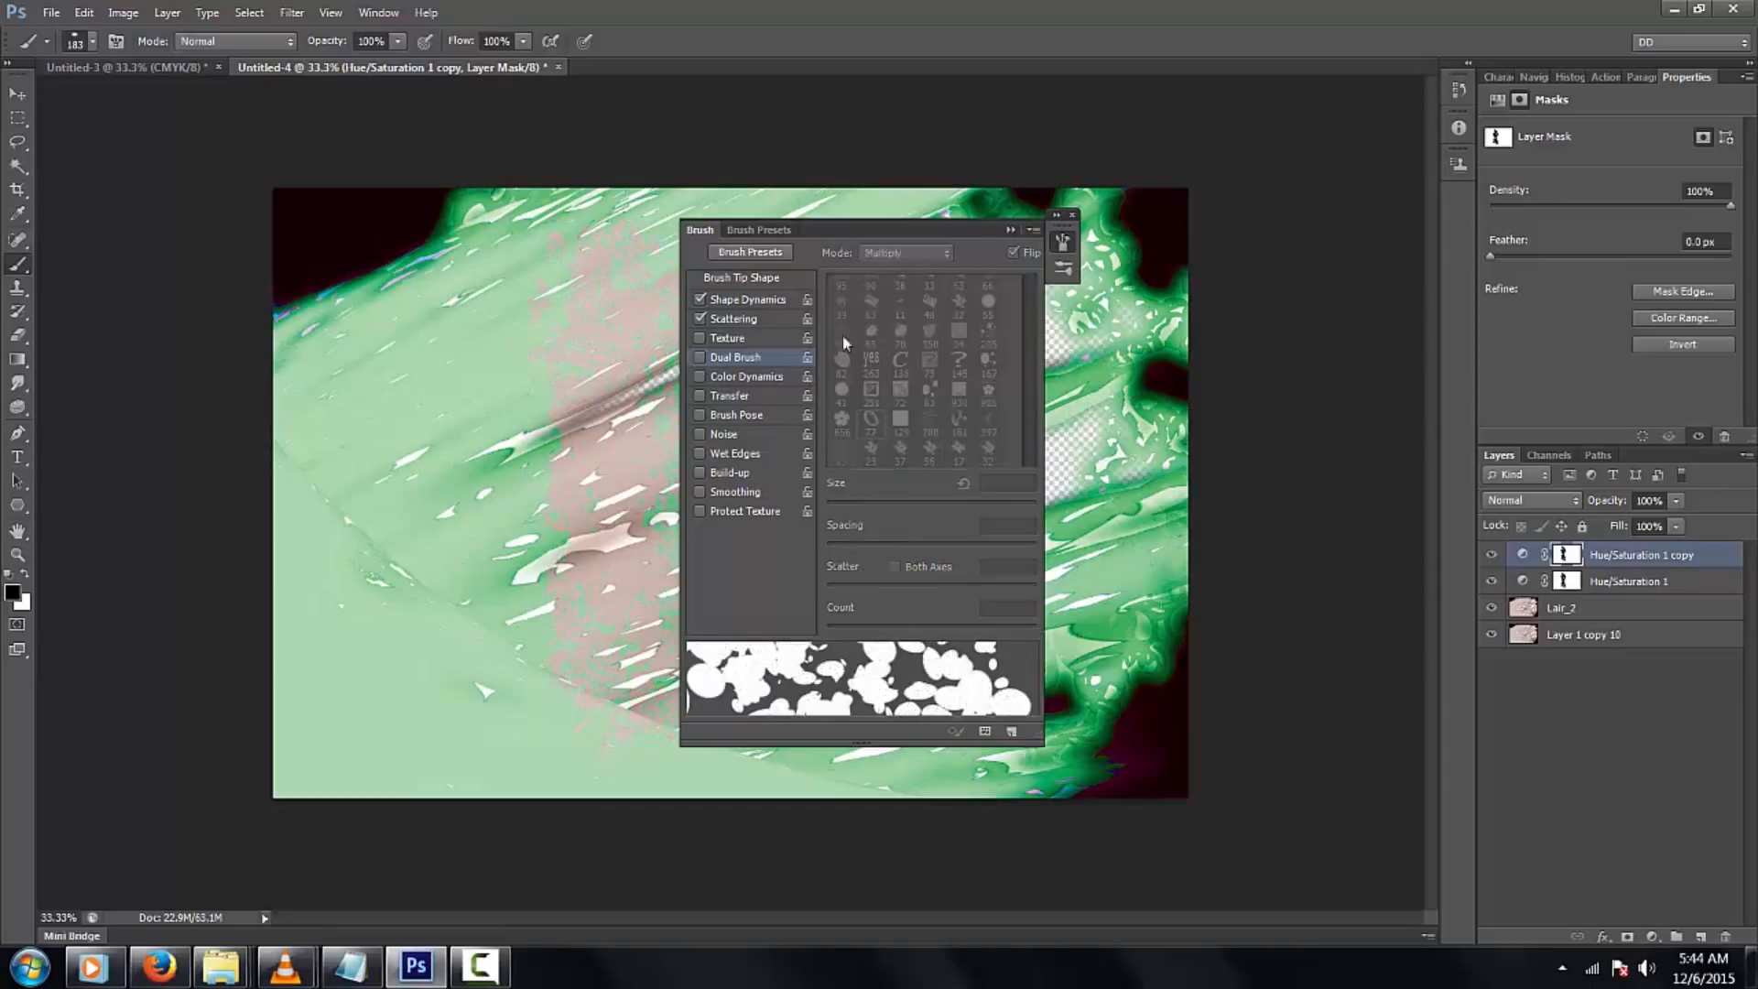
left_click(700, 319)
Set the brush's Size Jitter to 69% and Minimum Diameter to 12% in Shape Dynamics
left_click(747, 300)
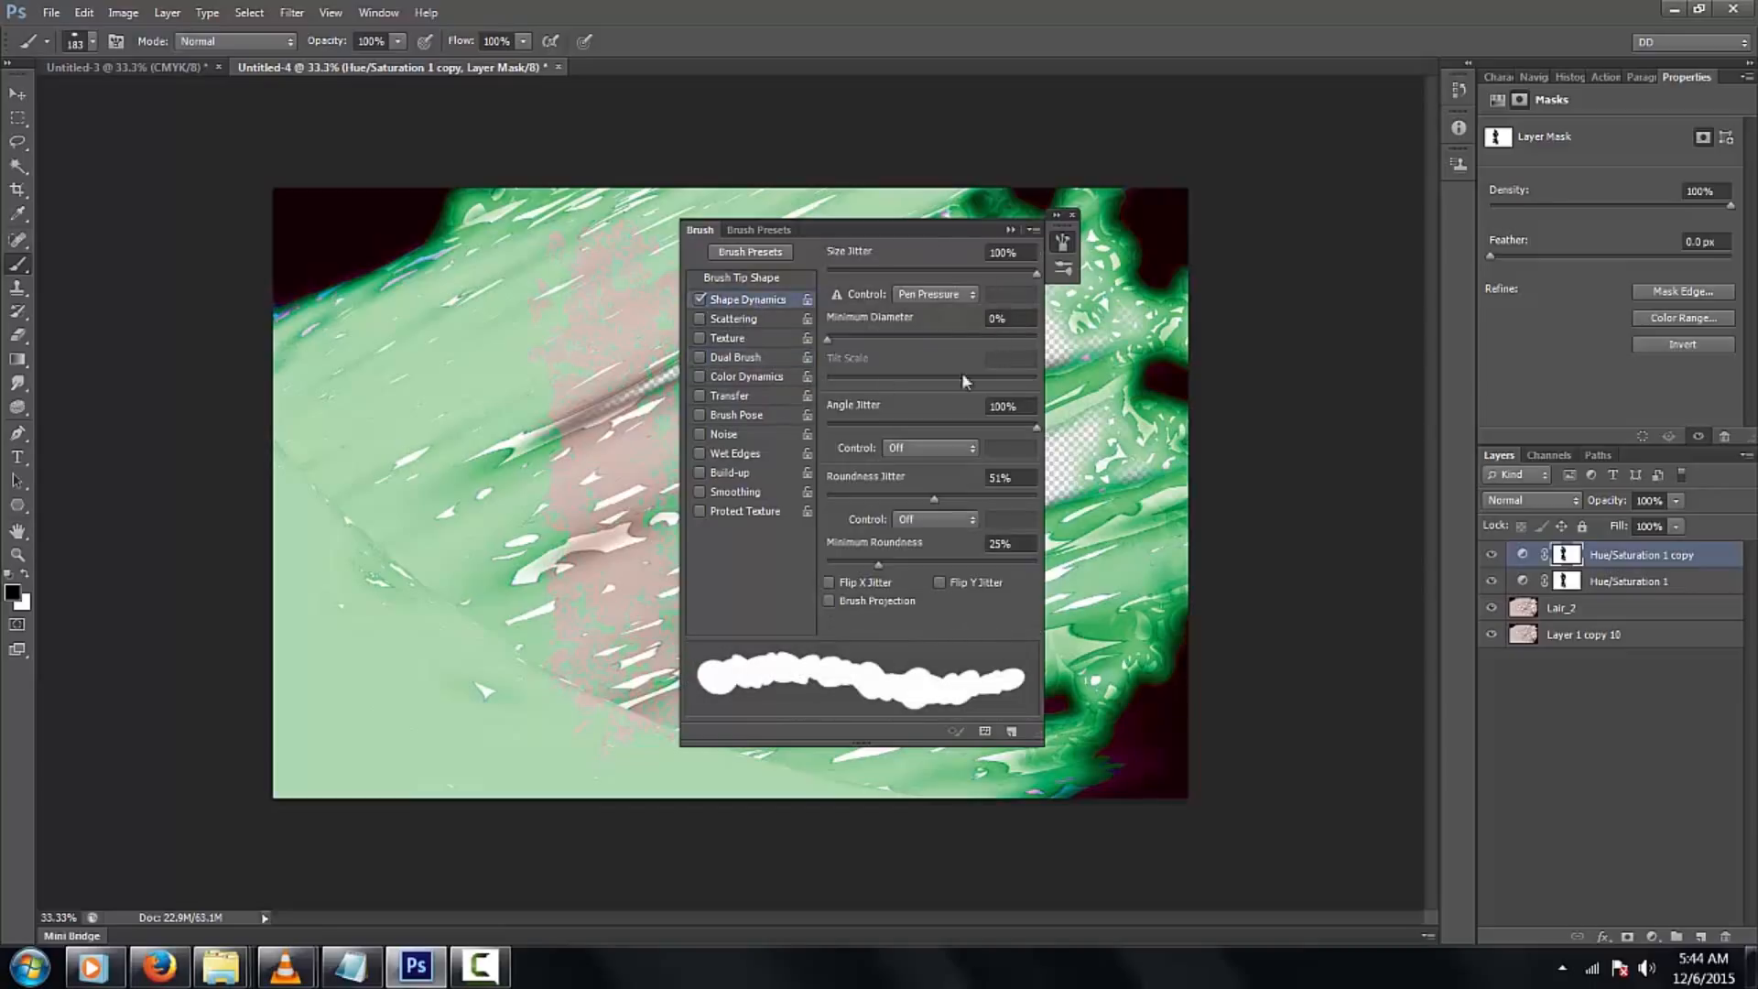
mouse_move(846, 337)
left_mouse_down()
mouse_move(905, 339)
mouse_move(852, 340)
left_mouse_up()
left_click_drag(1035, 273, 975, 293)
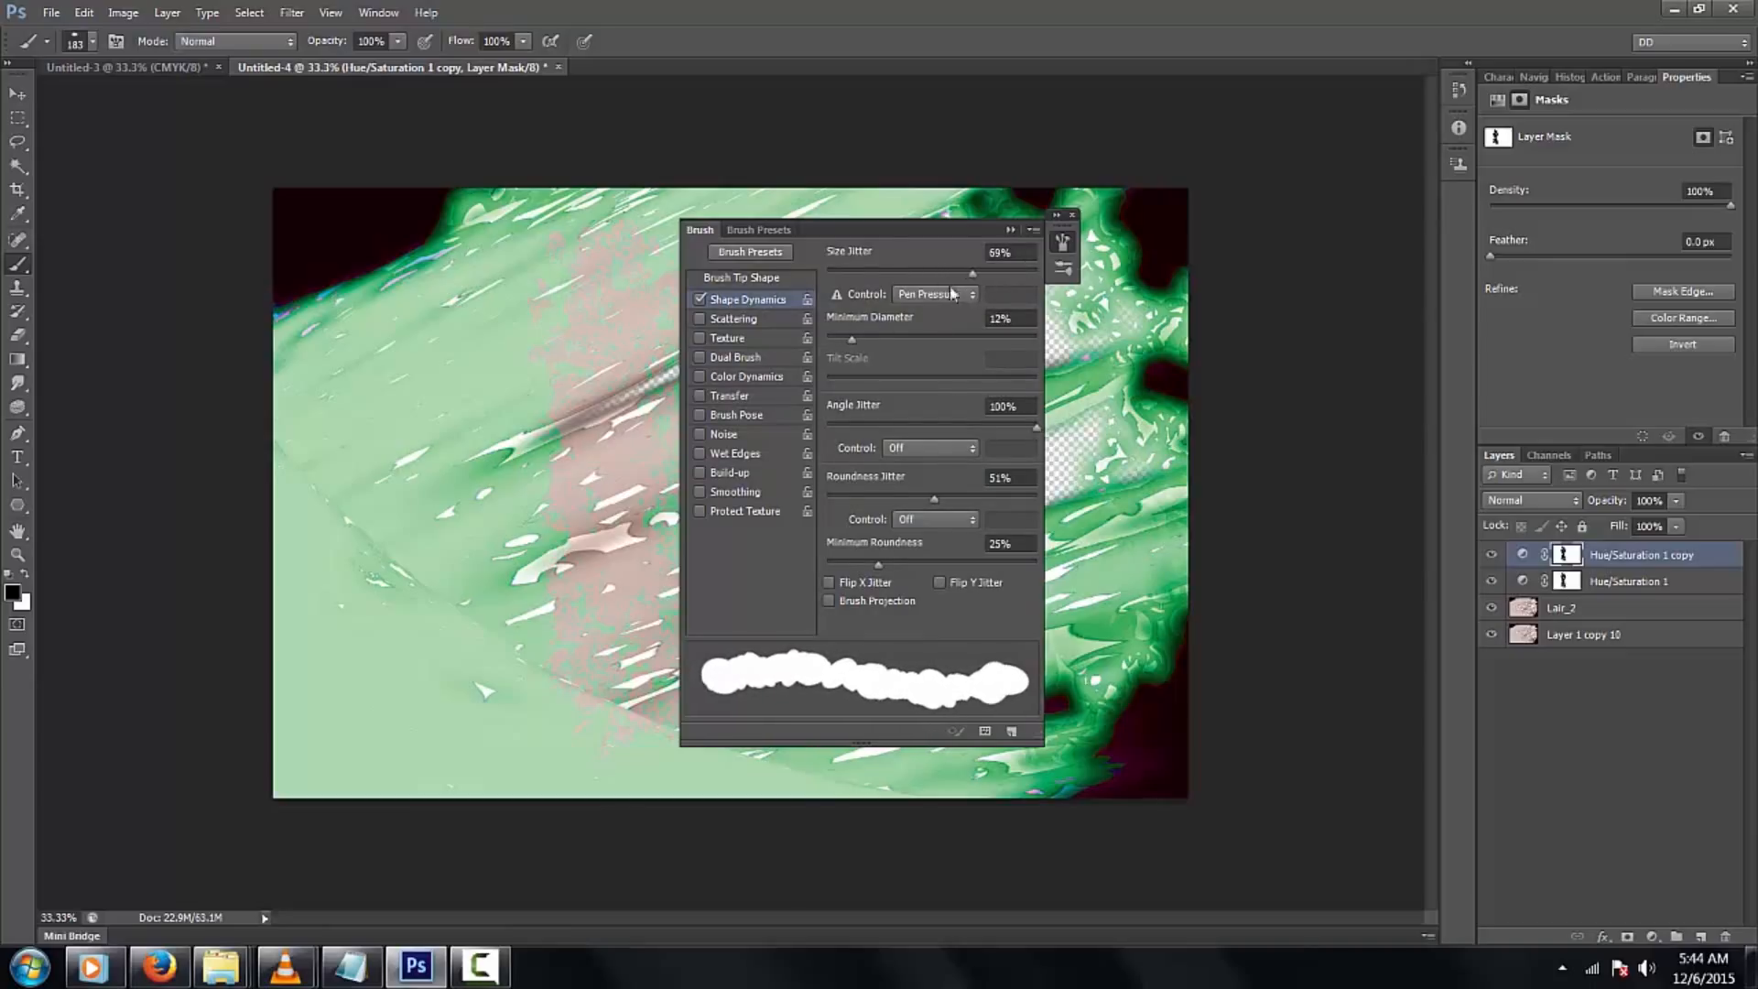
left_click(765, 277)
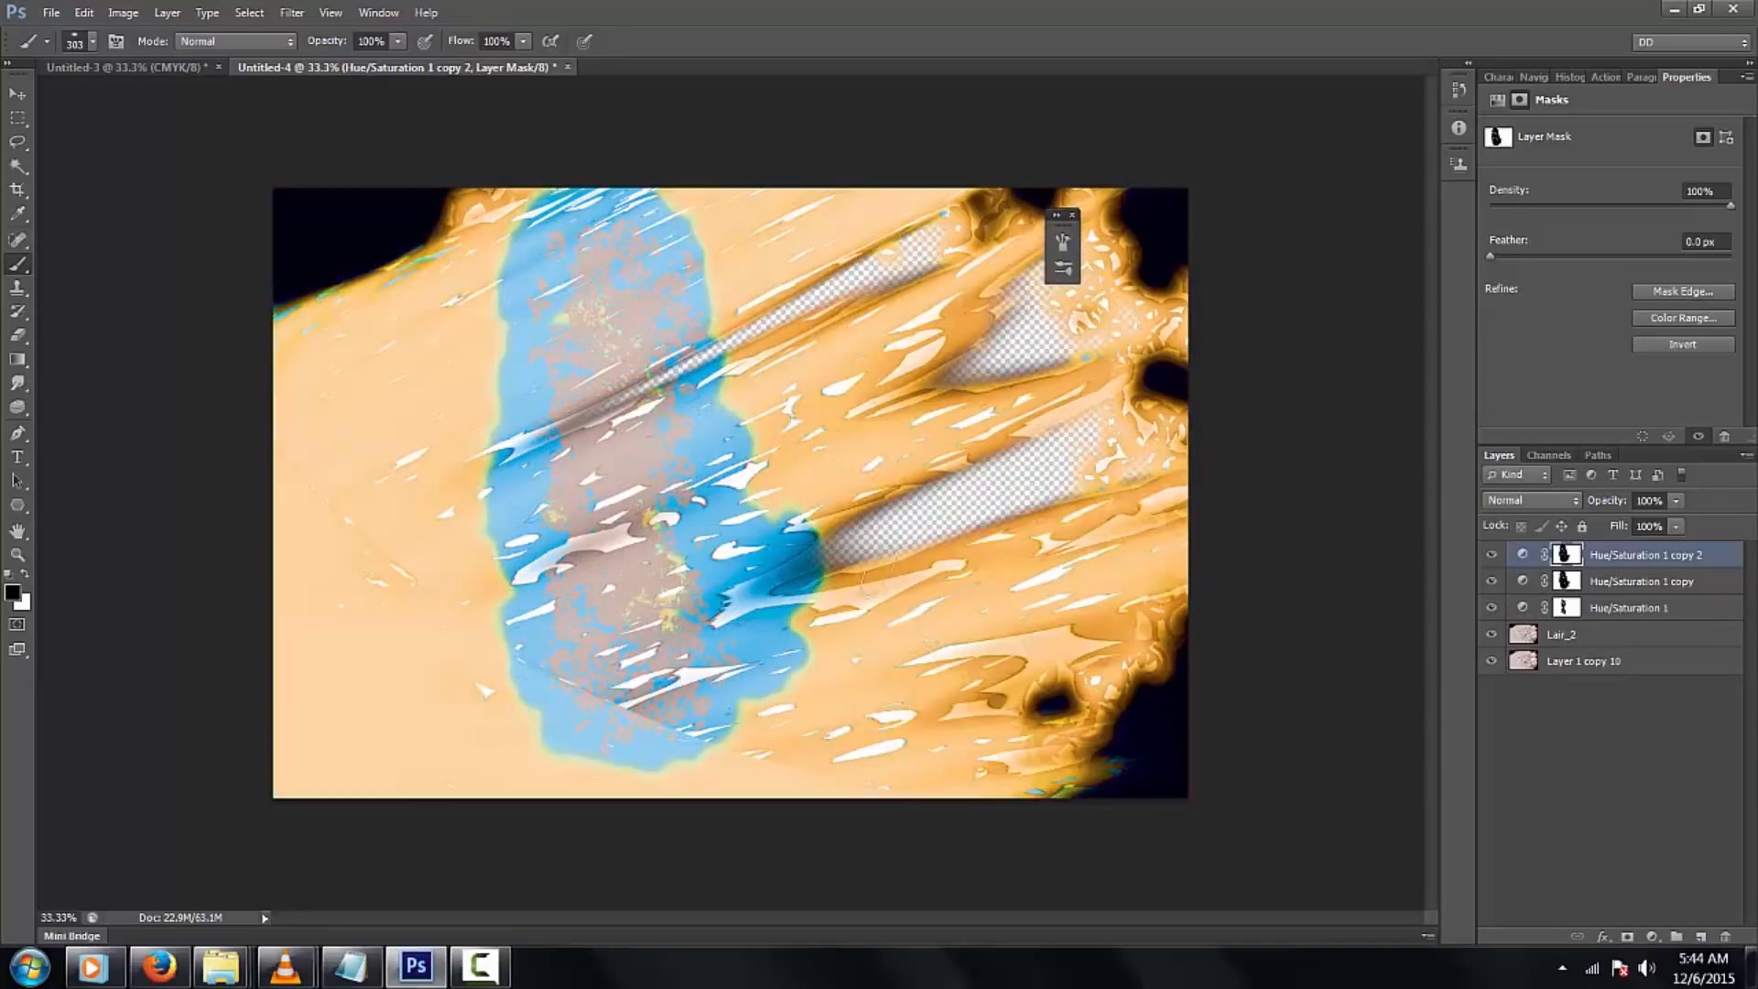
Paint progressively wider areas out of the Hue/Saturation masks around the central band, duplicating the adjustment layer after each pass
mouse_move(848, 480)
left_mouse_down()
mouse_move(786, 488)
mouse_move(830, 402)
mouse_move(802, 356)
mouse_move(718, 352)
mouse_move(603, 257)
mouse_move(690, 244)
mouse_move(583, 203)
mouse_move(475, 270)
mouse_move(516, 589)
mouse_move(460, 639)
mouse_move(502, 715)
mouse_move(595, 768)
mouse_move(734, 744)
mouse_move(785, 705)
mouse_move(815, 642)
mouse_move(795, 519)
left_mouse_up()
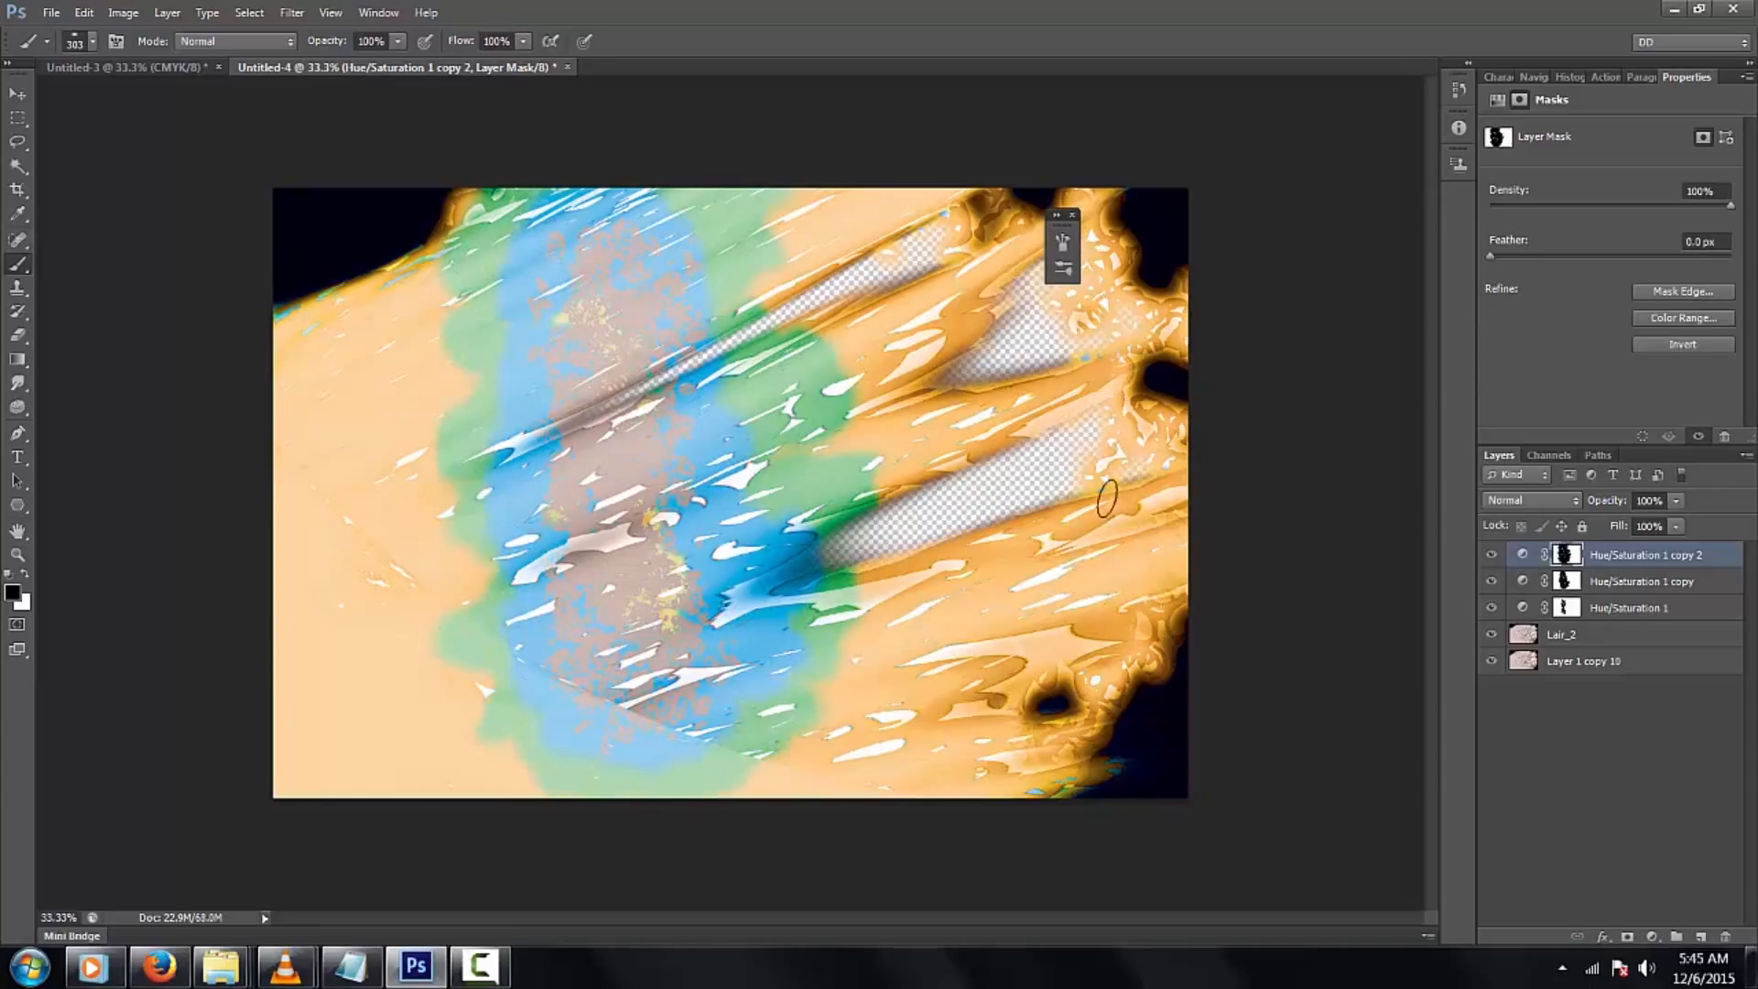
key("ctrl+j")
mouse_move(873, 404)
left_mouse_down()
mouse_move(892, 631)
mouse_move(772, 711)
mouse_move(783, 762)
mouse_move(662, 793)
mouse_move(478, 706)
mouse_move(460, 396)
mouse_move(454, 484)
mouse_move(488, 229)
mouse_move(739, 256)
mouse_move(772, 325)
mouse_move(757, 419)
mouse_move(880, 678)
mouse_move(976, 714)
mouse_move(917, 793)
mouse_move(454, 718)
mouse_move(506, 767)
mouse_move(456, 731)
mouse_move(484, 477)
mouse_move(527, 324)
mouse_move(514, 248)
left_mouse_up()
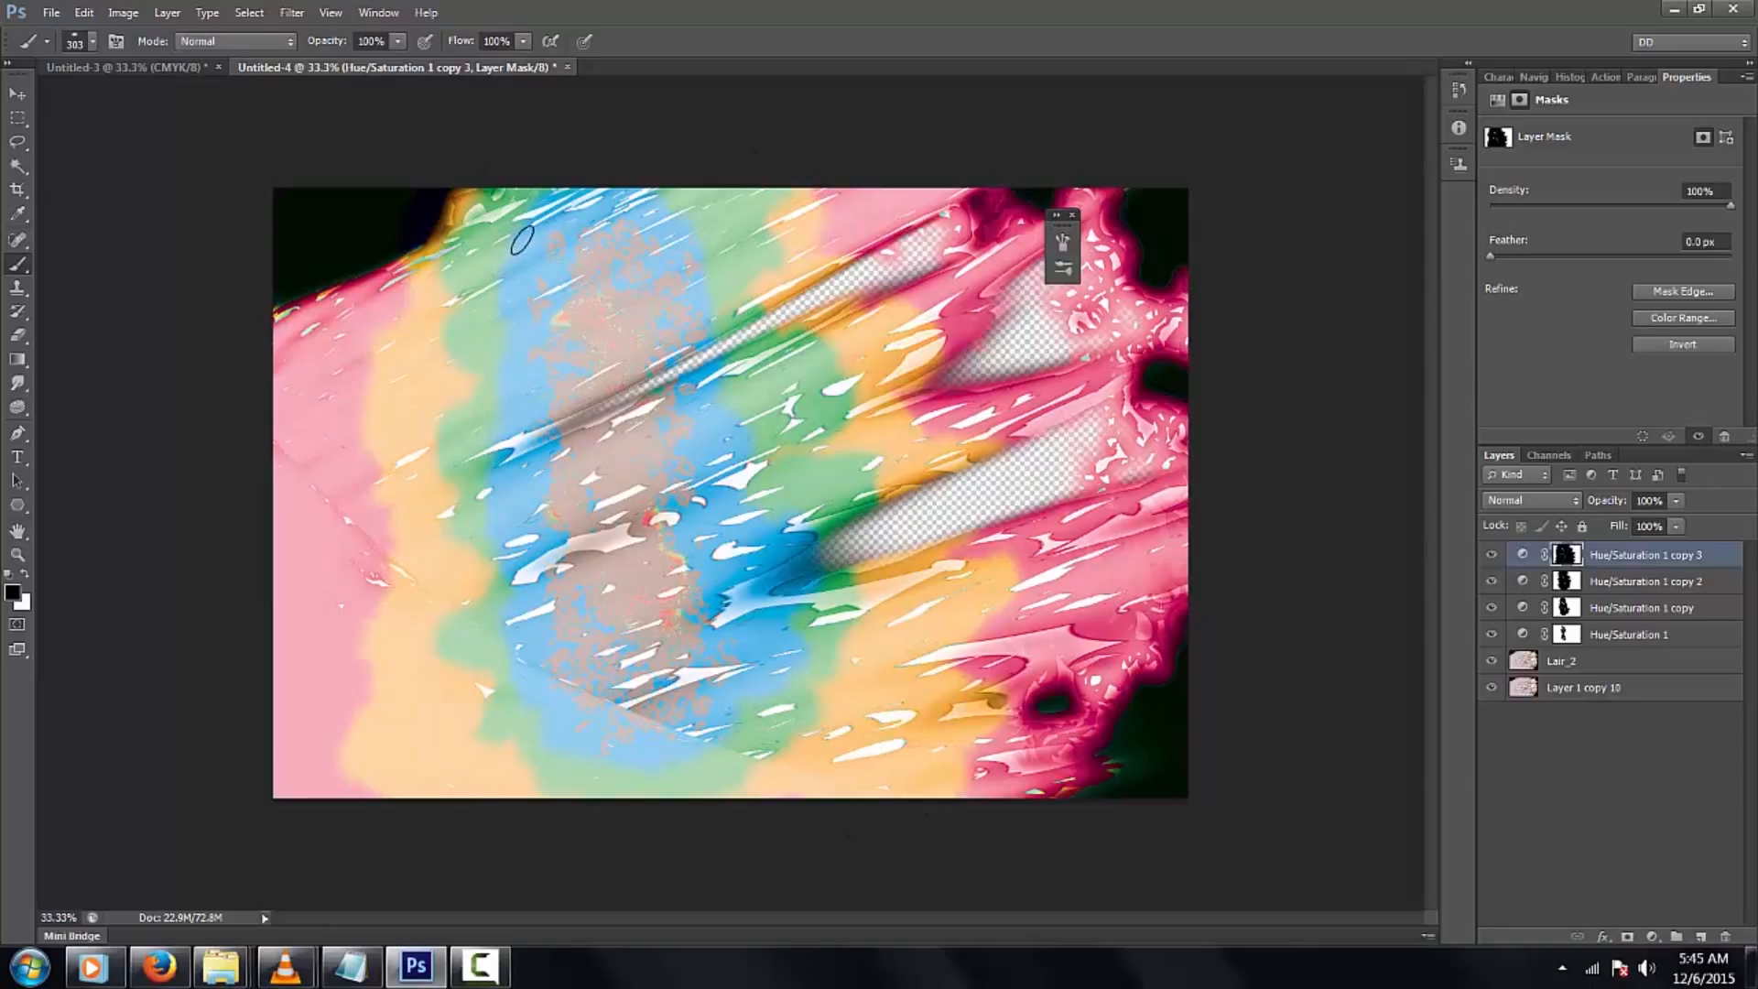
key("ctrl+j")
key("ctrl+i")
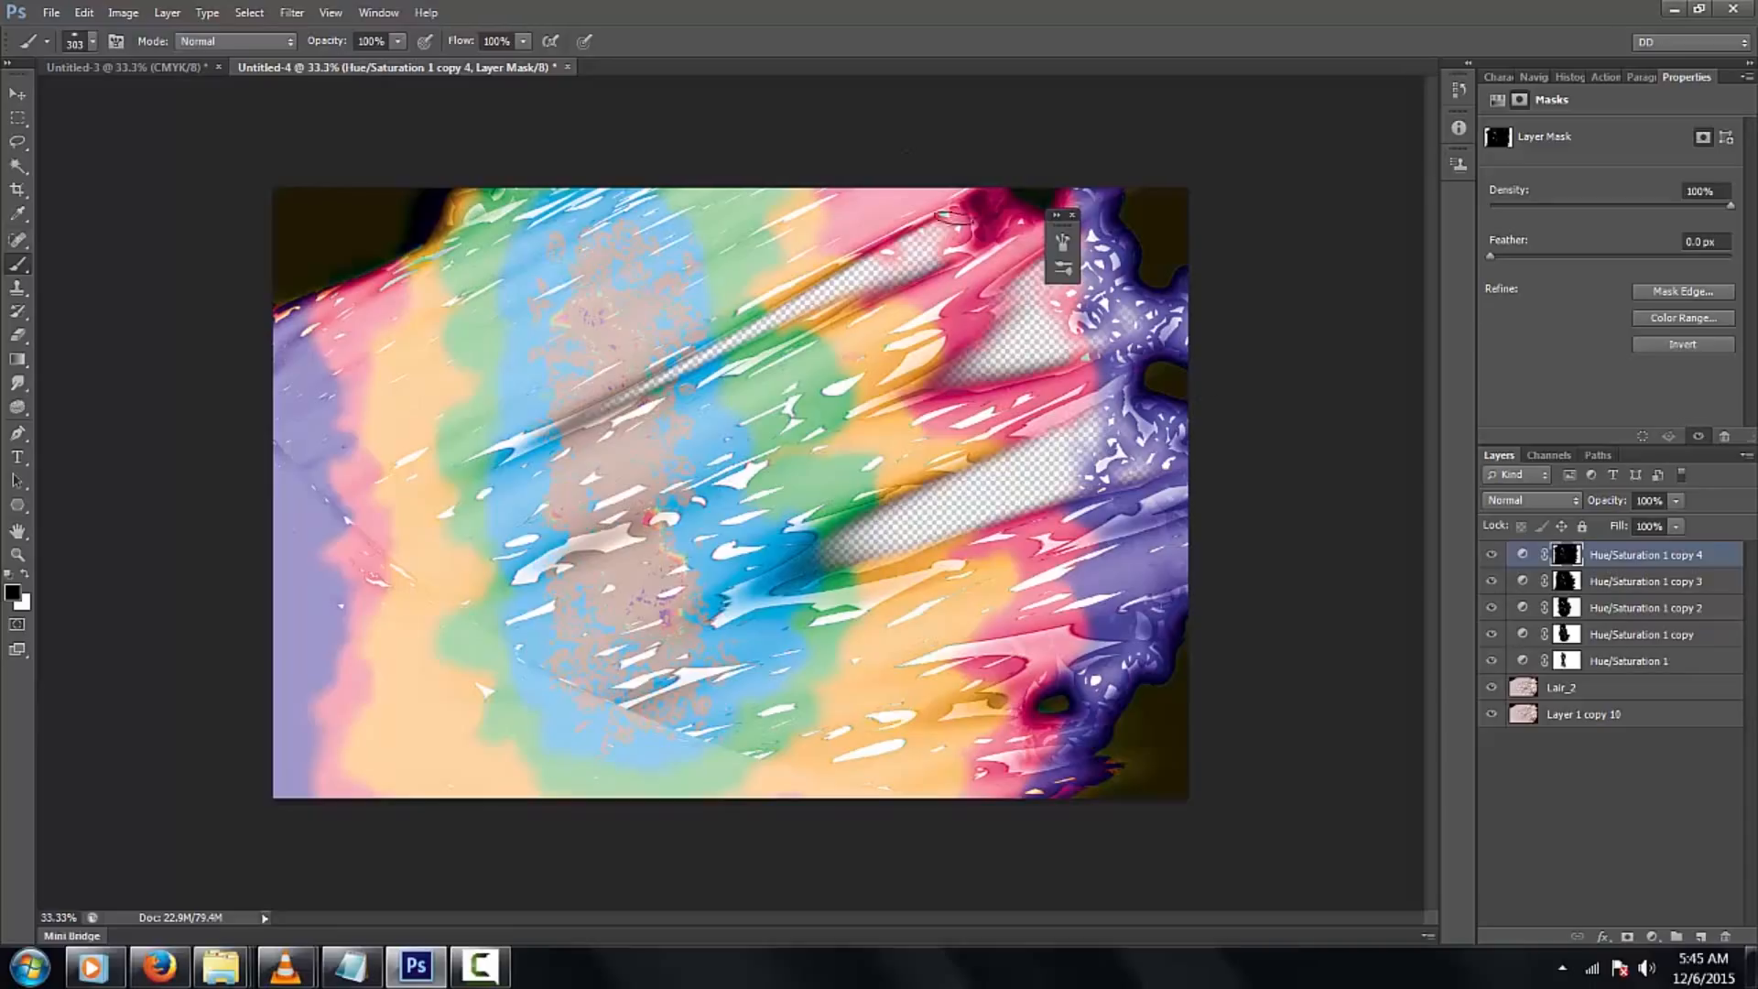
left_click(1073, 216)
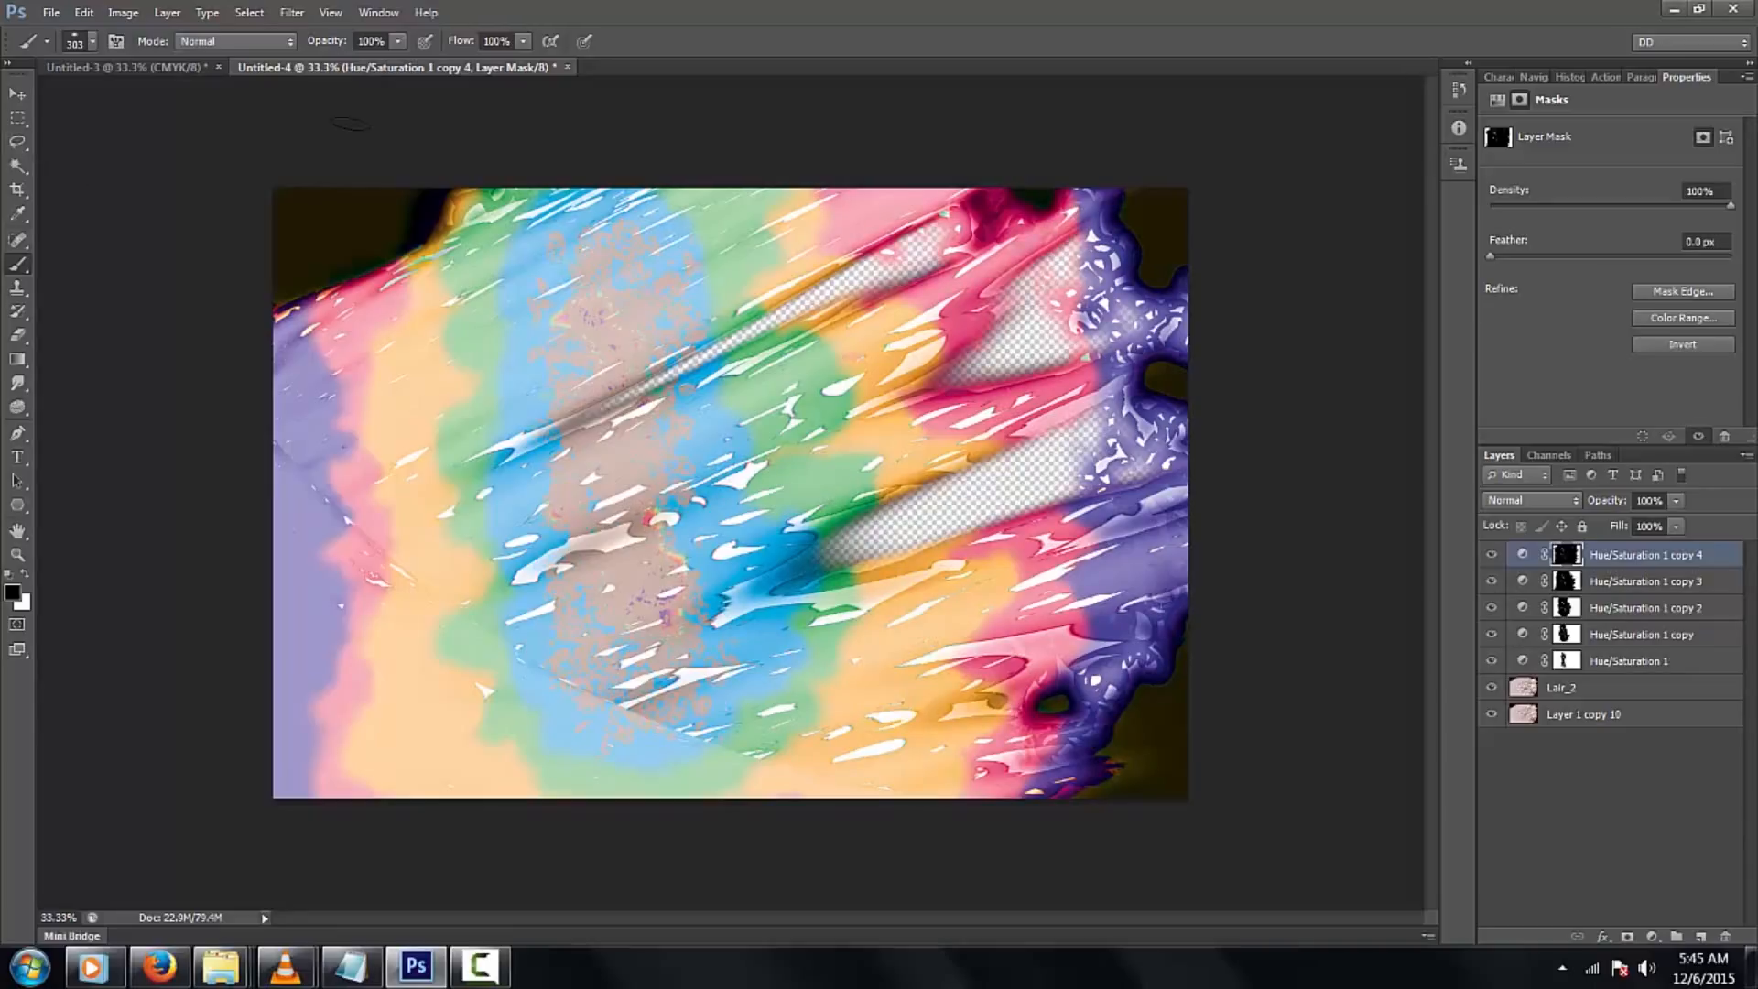
Group all the layers as 1_Group-Layer_1+_2_-_ and stamp the group into a merged copy above it
left_click(1633, 718, "shift")
key("ctrl+g")
double_click(1577, 552)
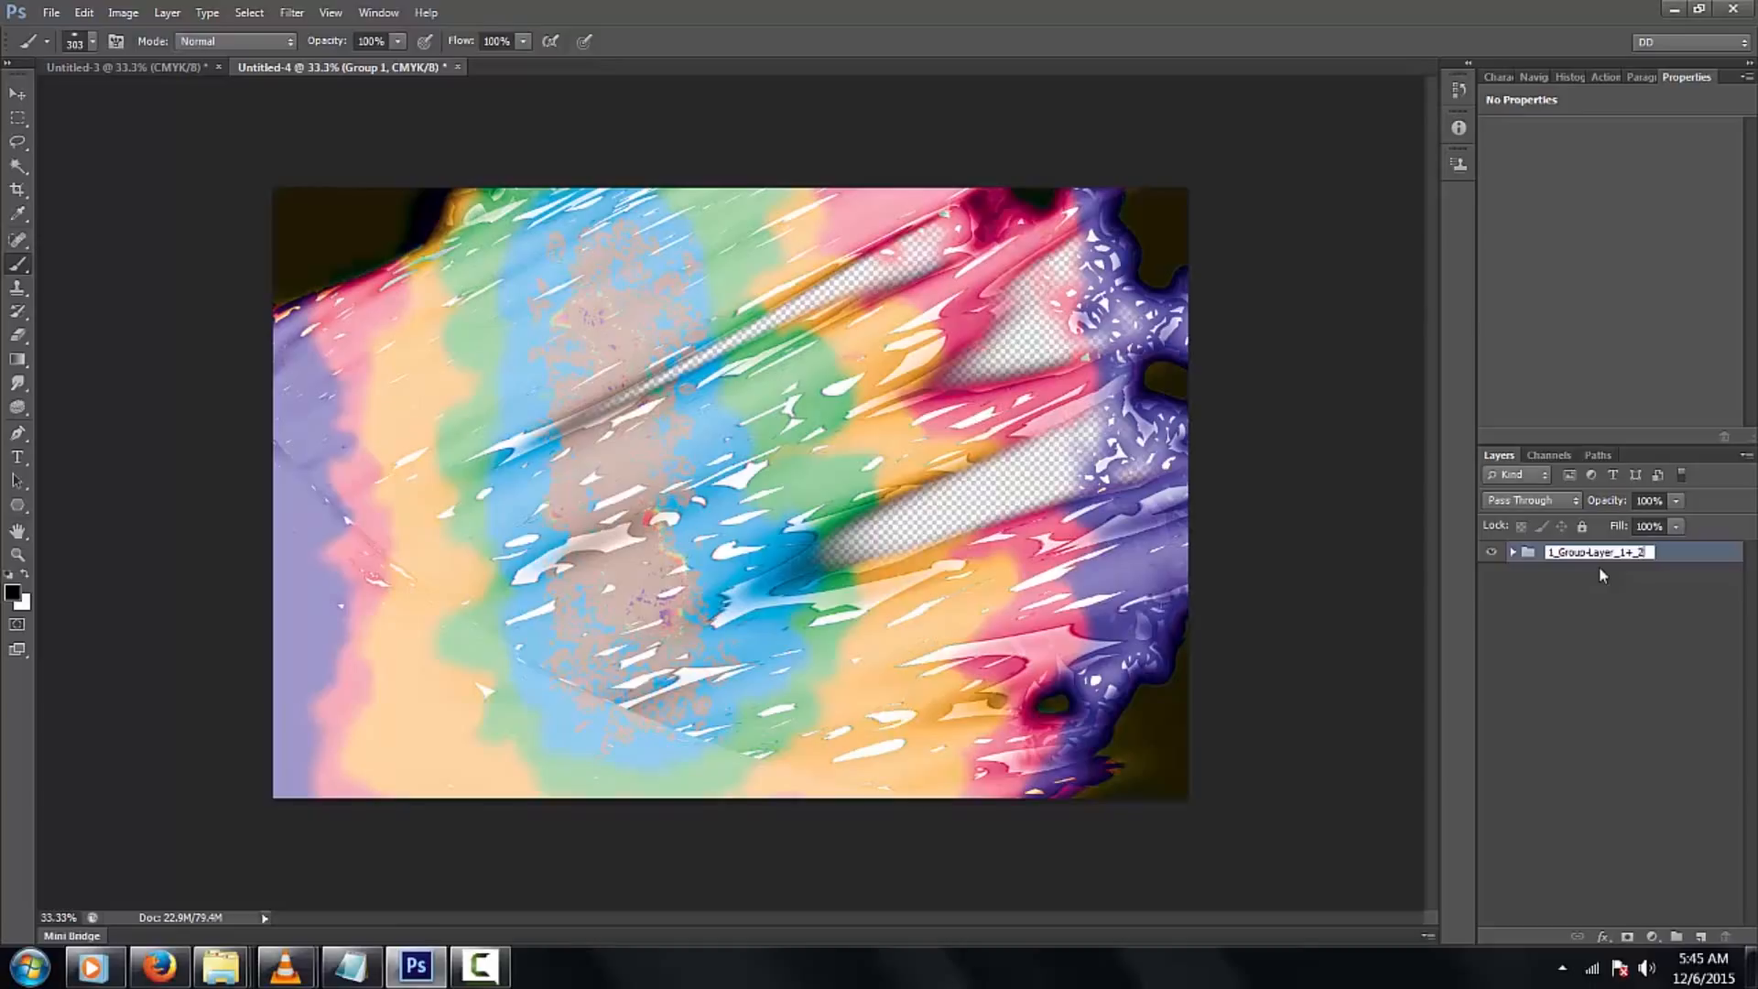
type("_-)")
key("BackSpace")
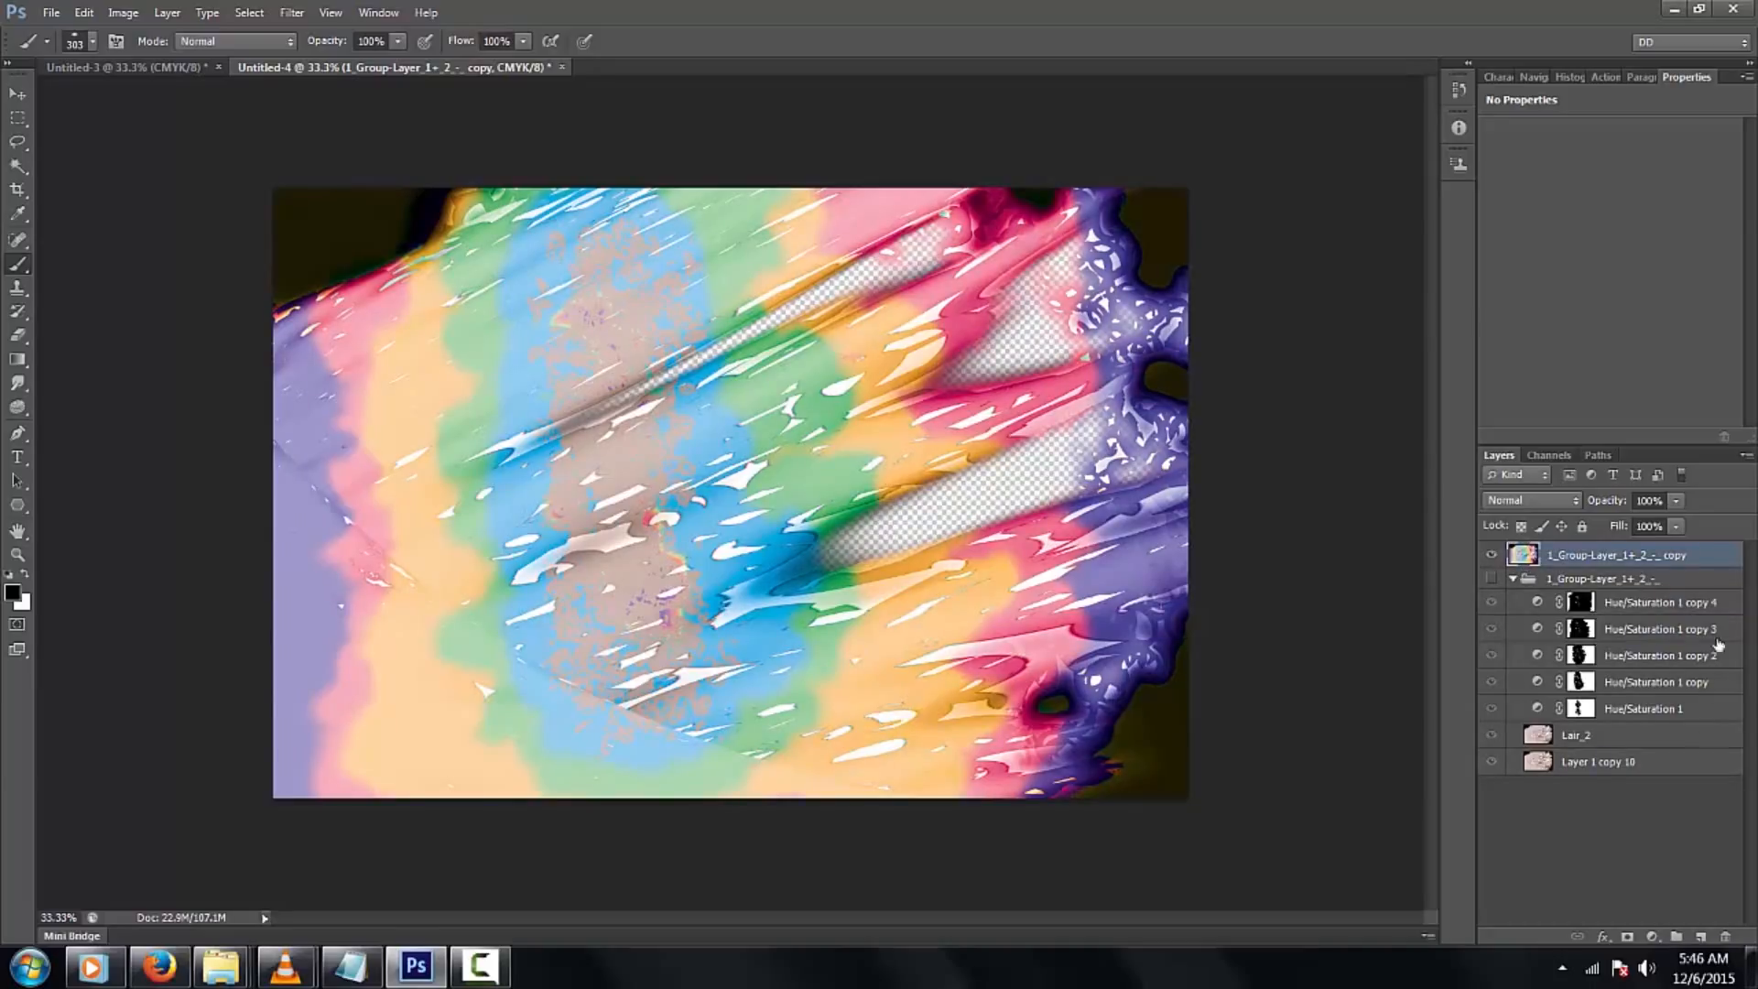
Collapse the group and toggle its visibility to compare it with the merged copy
left_click(1513, 579)
left_click(1493, 581)
left_click(1493, 582)
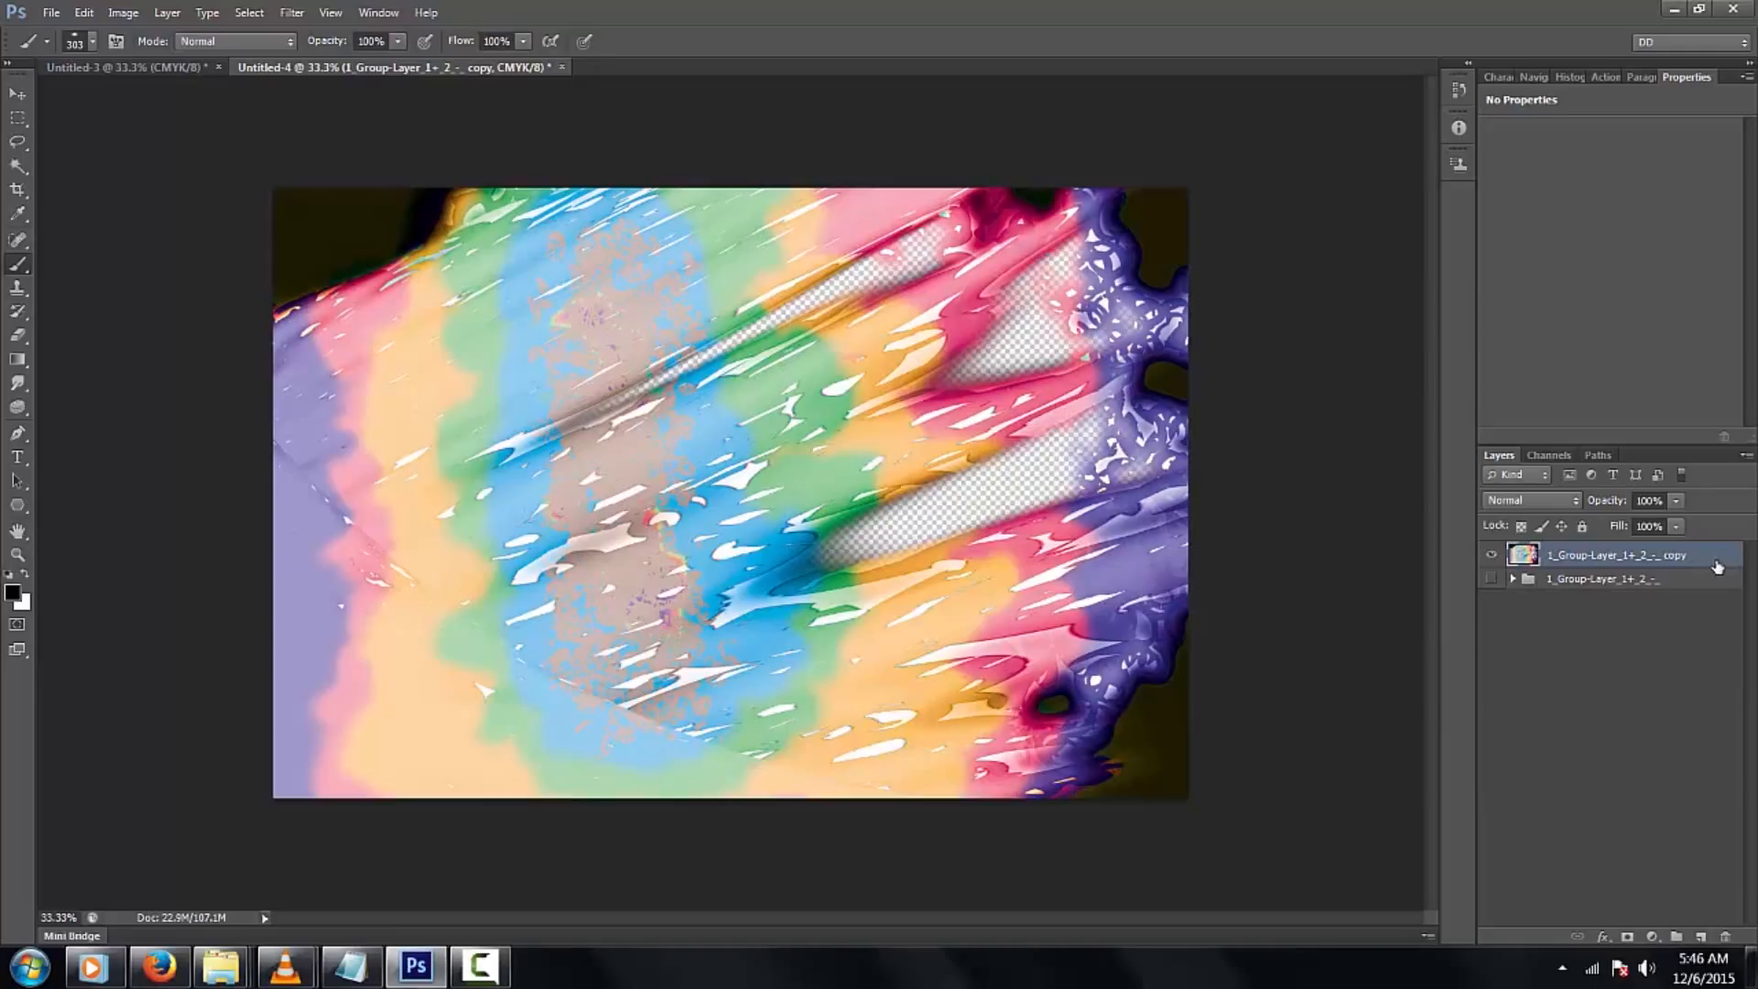
Try the Rectangular Marquee in New Selection mode with several test rectangles across the artwork
left_click(20, 119)
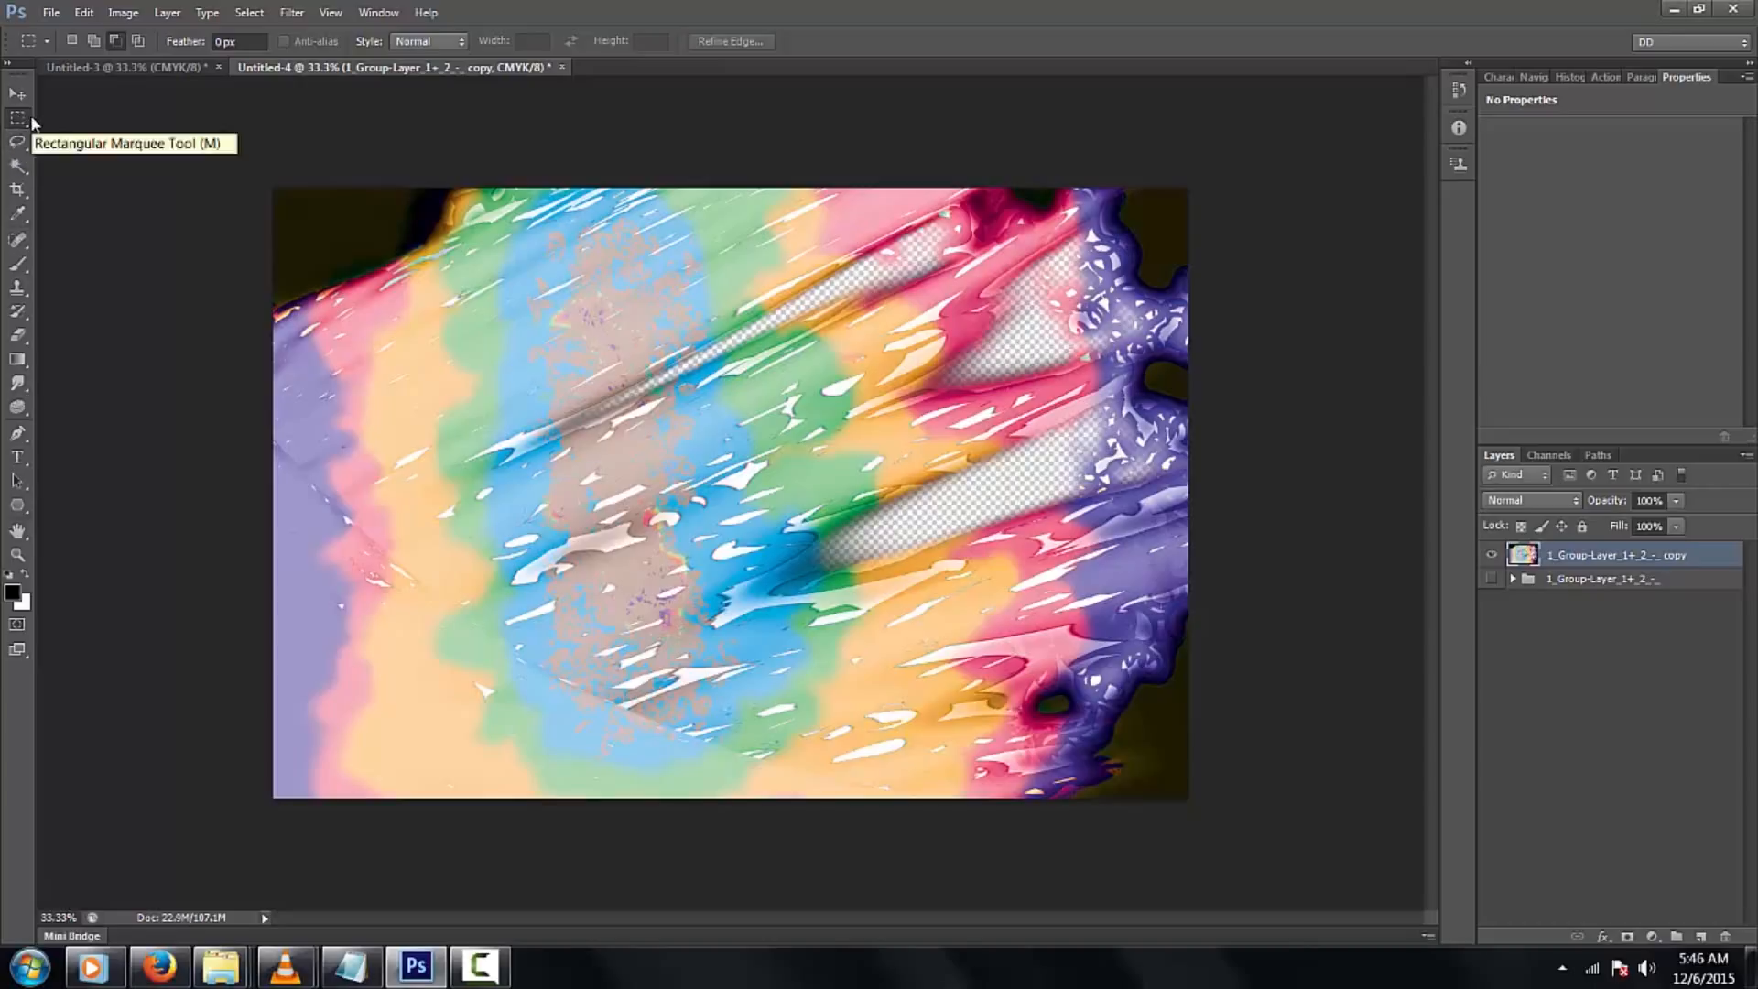
left_click(73, 40)
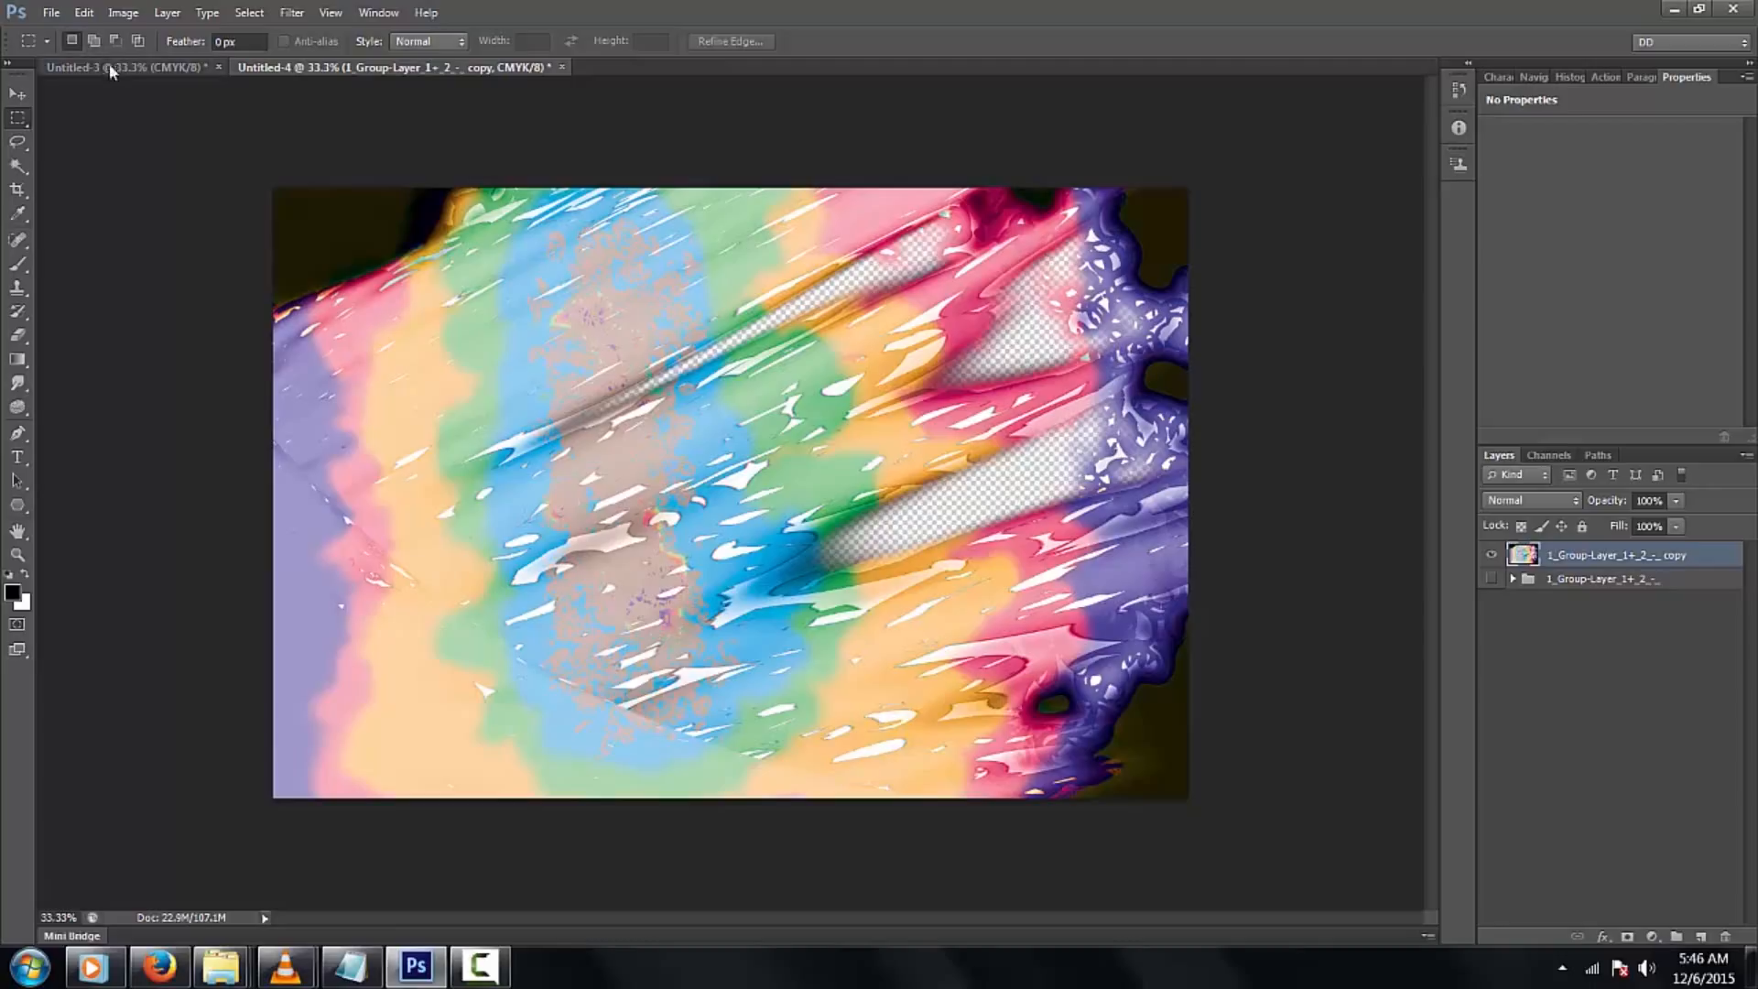
left_click_drag(396, 260, 490, 340)
left_click_drag(673, 401, 756, 509)
left_click_drag(992, 655, 1070, 710)
left_click_drag(1068, 392, 895, 547)
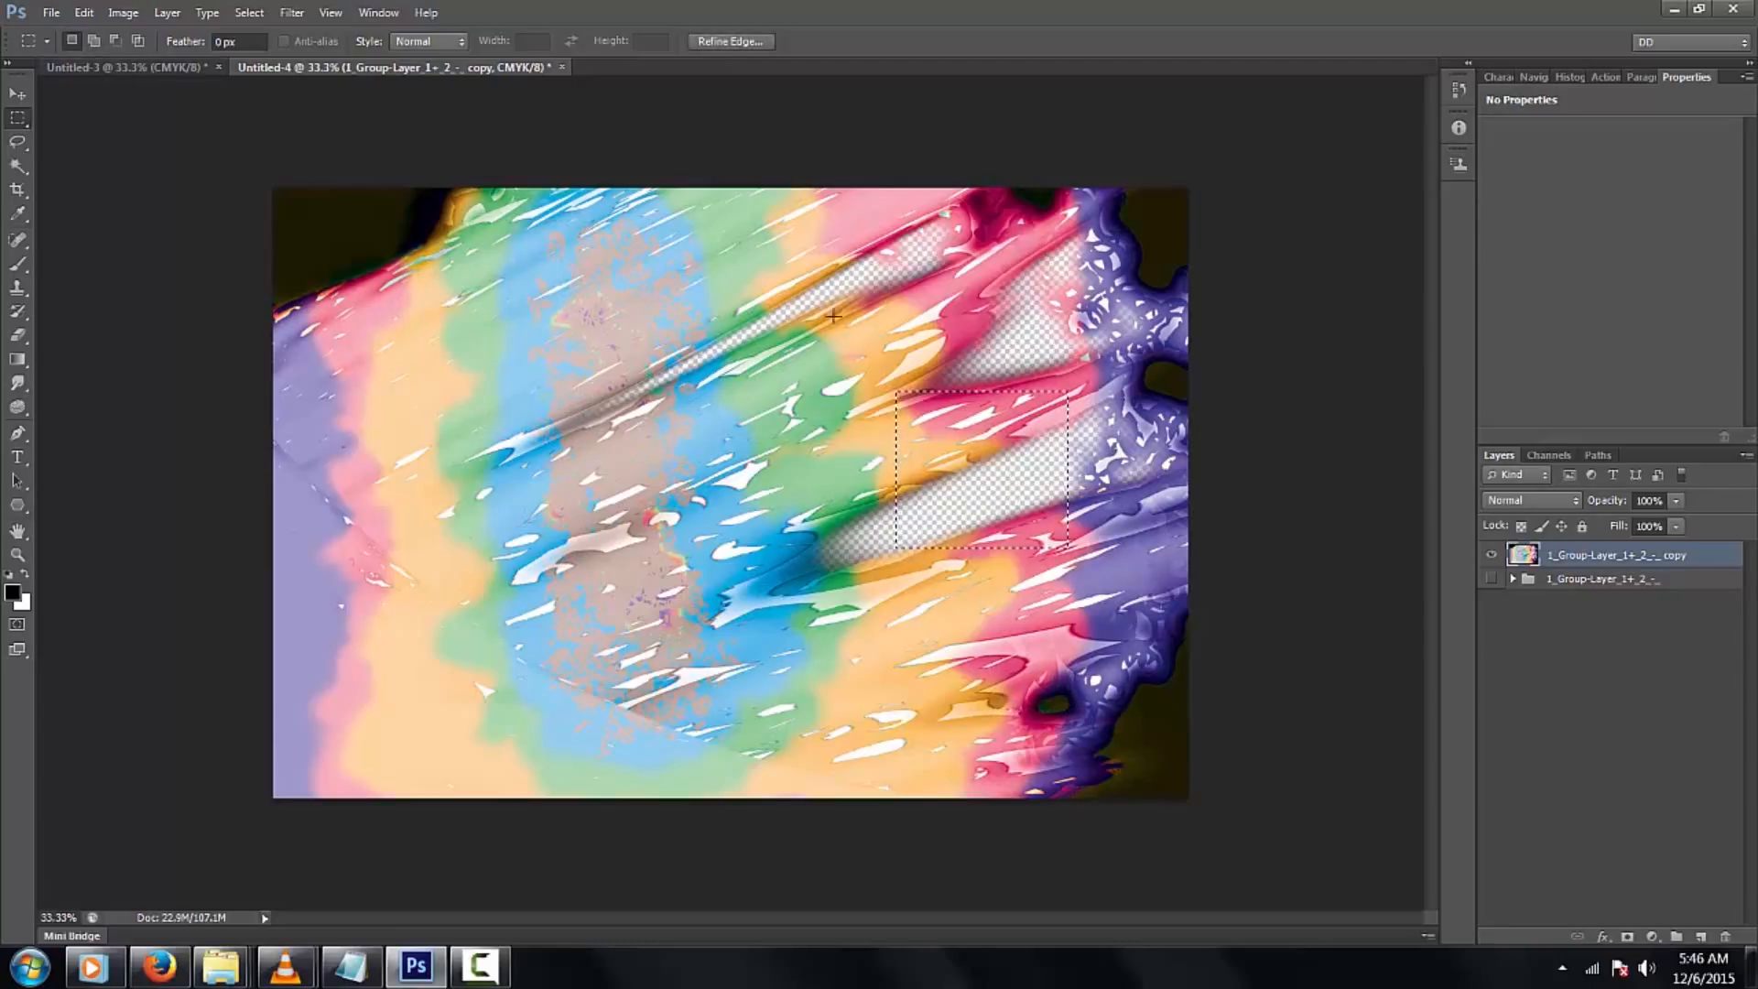
left_click_drag(801, 301, 621, 360)
Select full-width horizontal bands of the merged artwork and copy them to a new layer, checking it with the layer below hidden
left_click_drag(265, 429, 1241, 440)
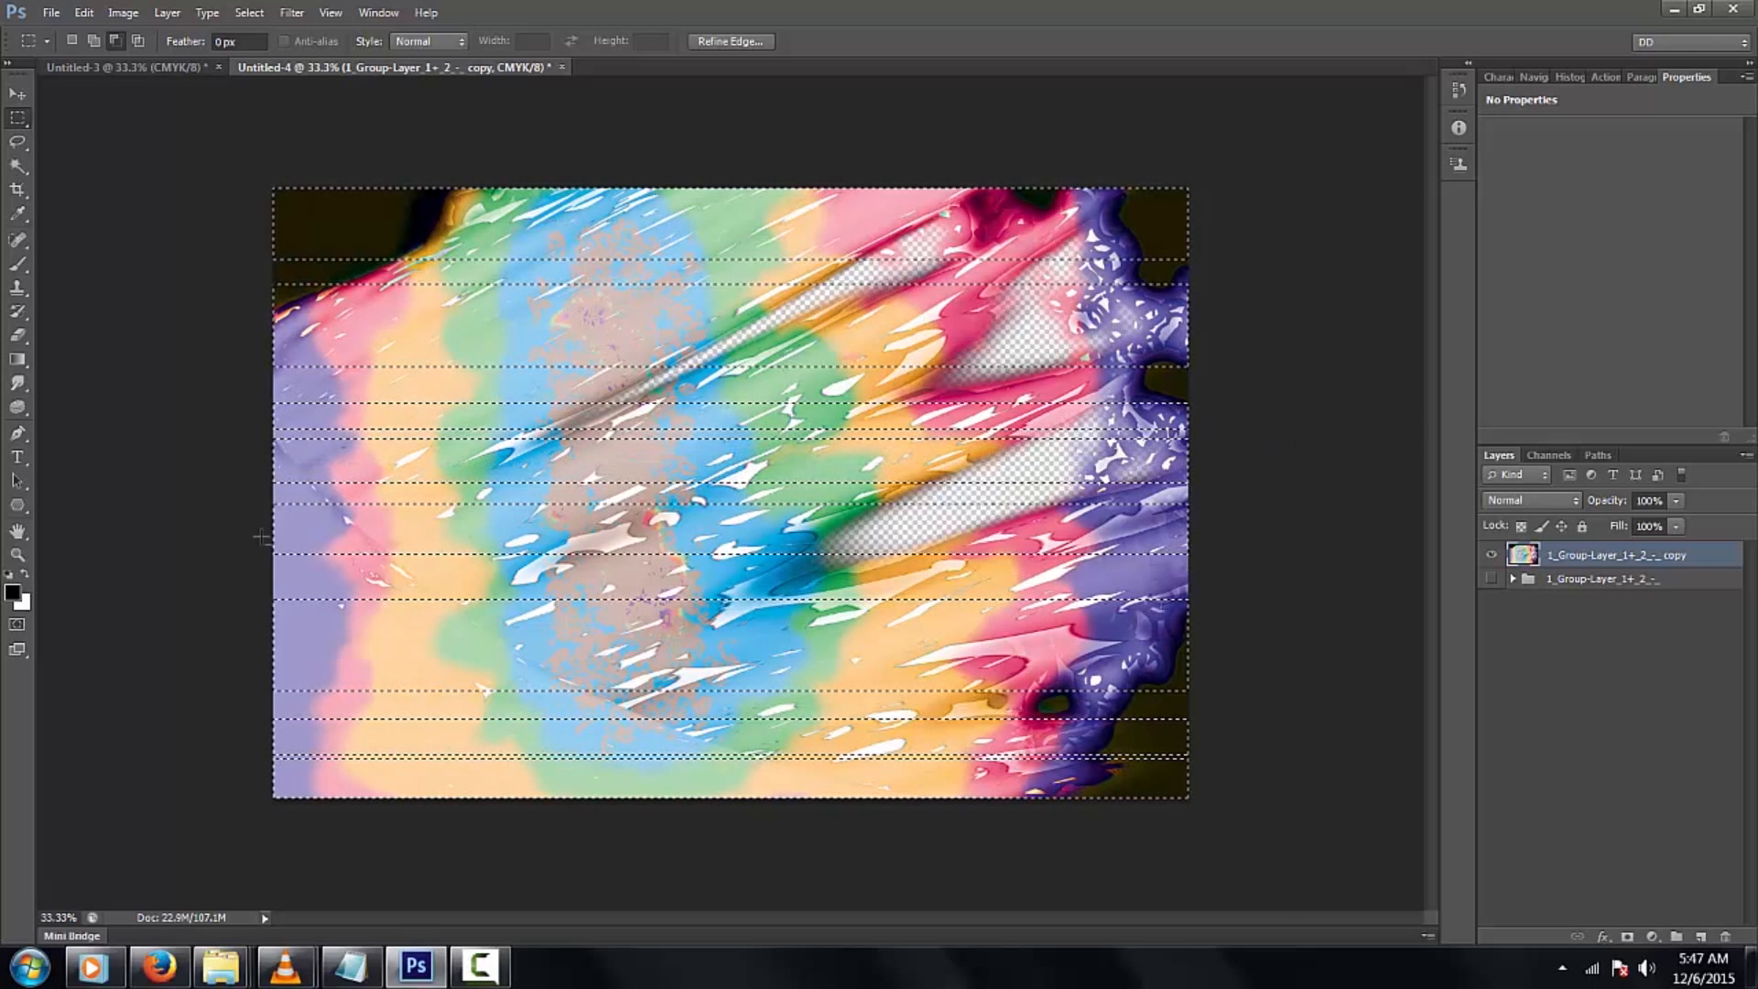
key("ctrl+j")
left_click(1491, 581)
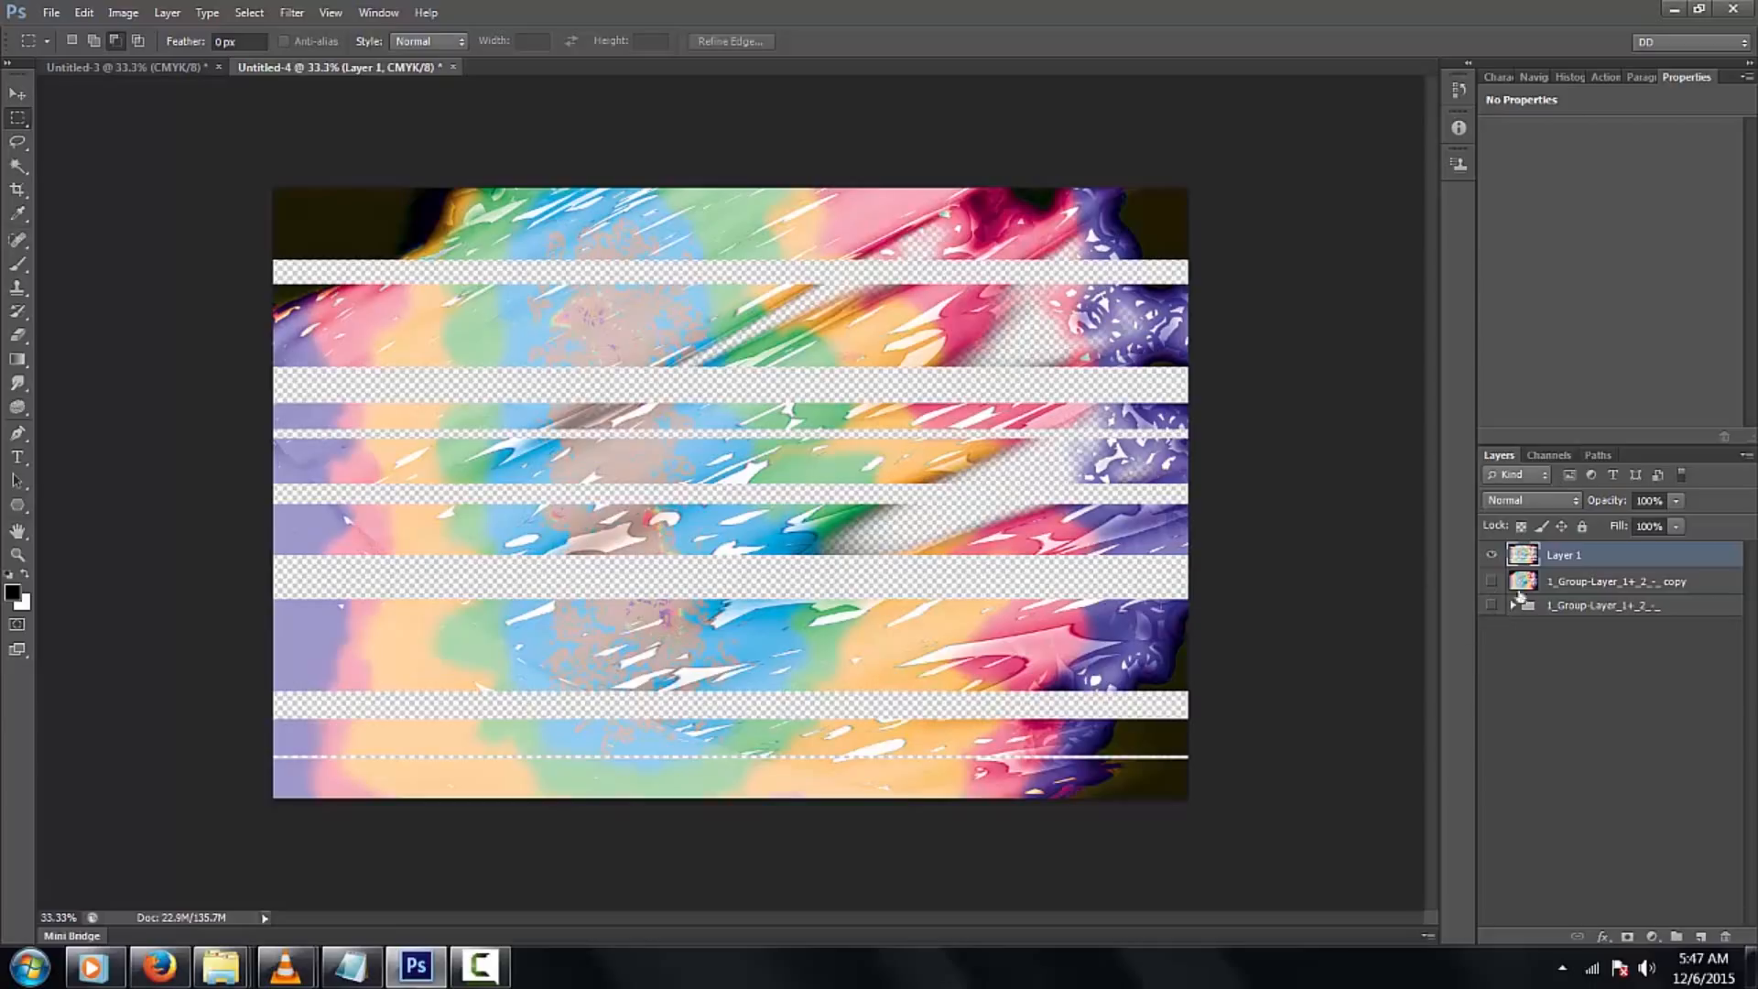
left_click(1492, 582)
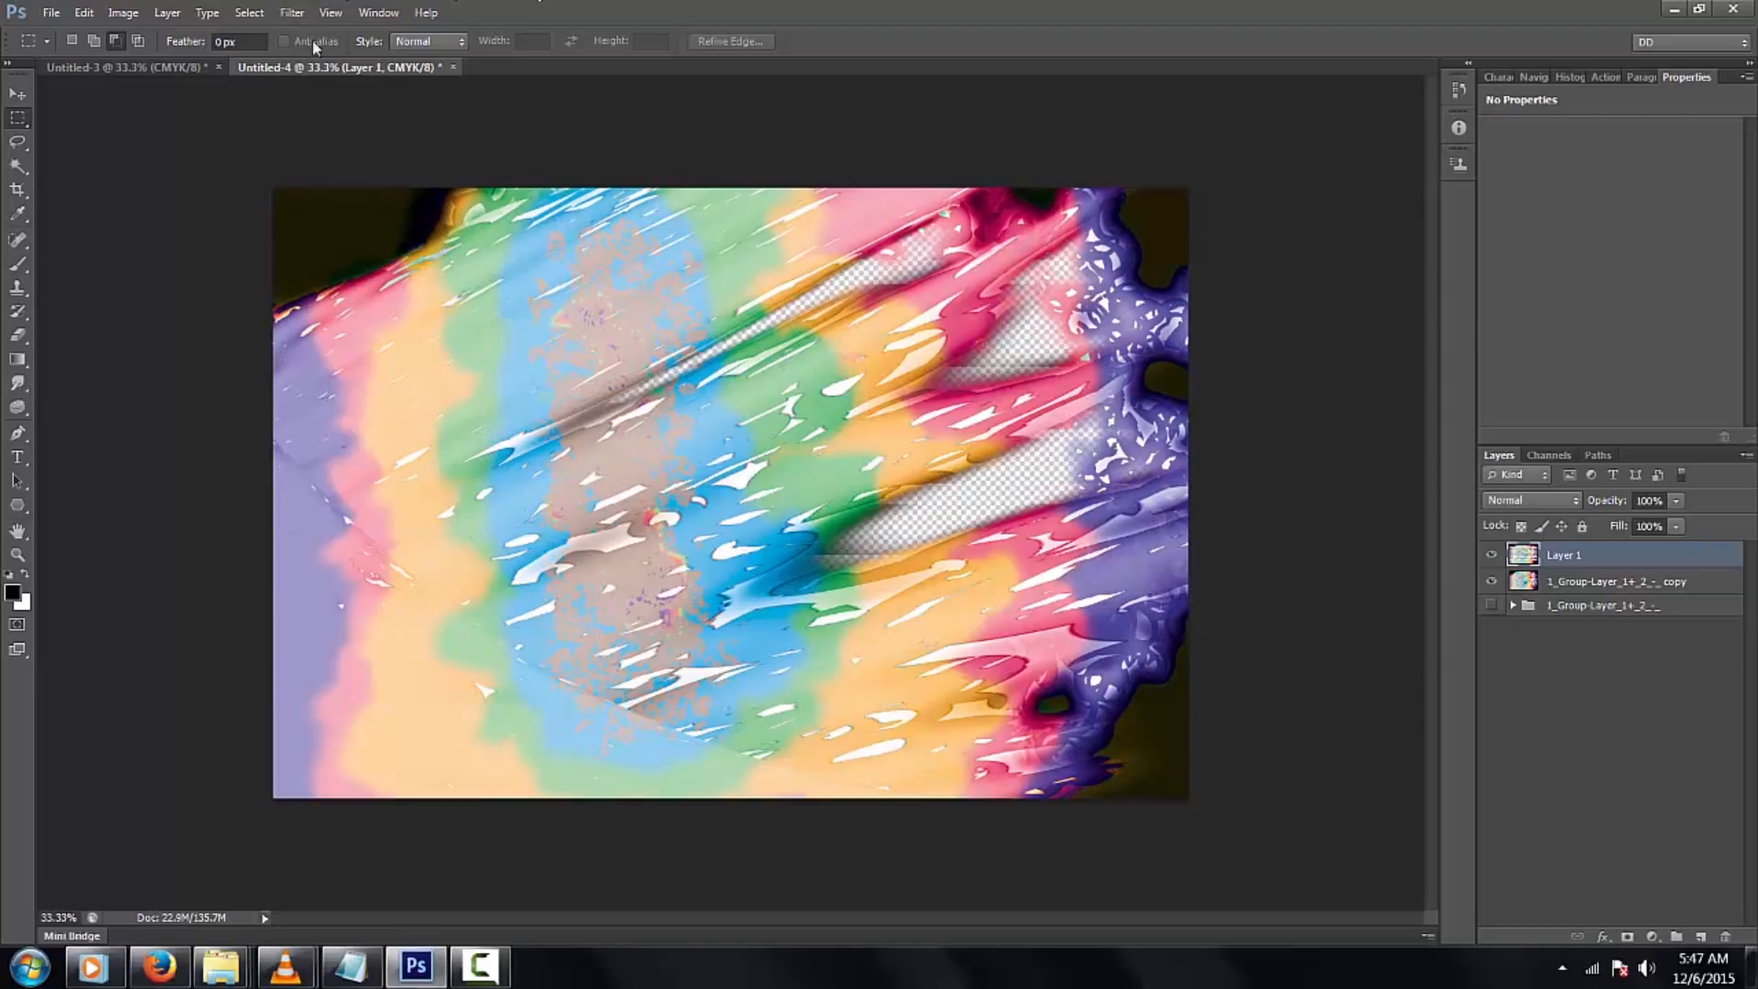
Apply the Mosaic filter to the striped Layer 1 and set its blend mode to Hard Light
left_click(293, 14)
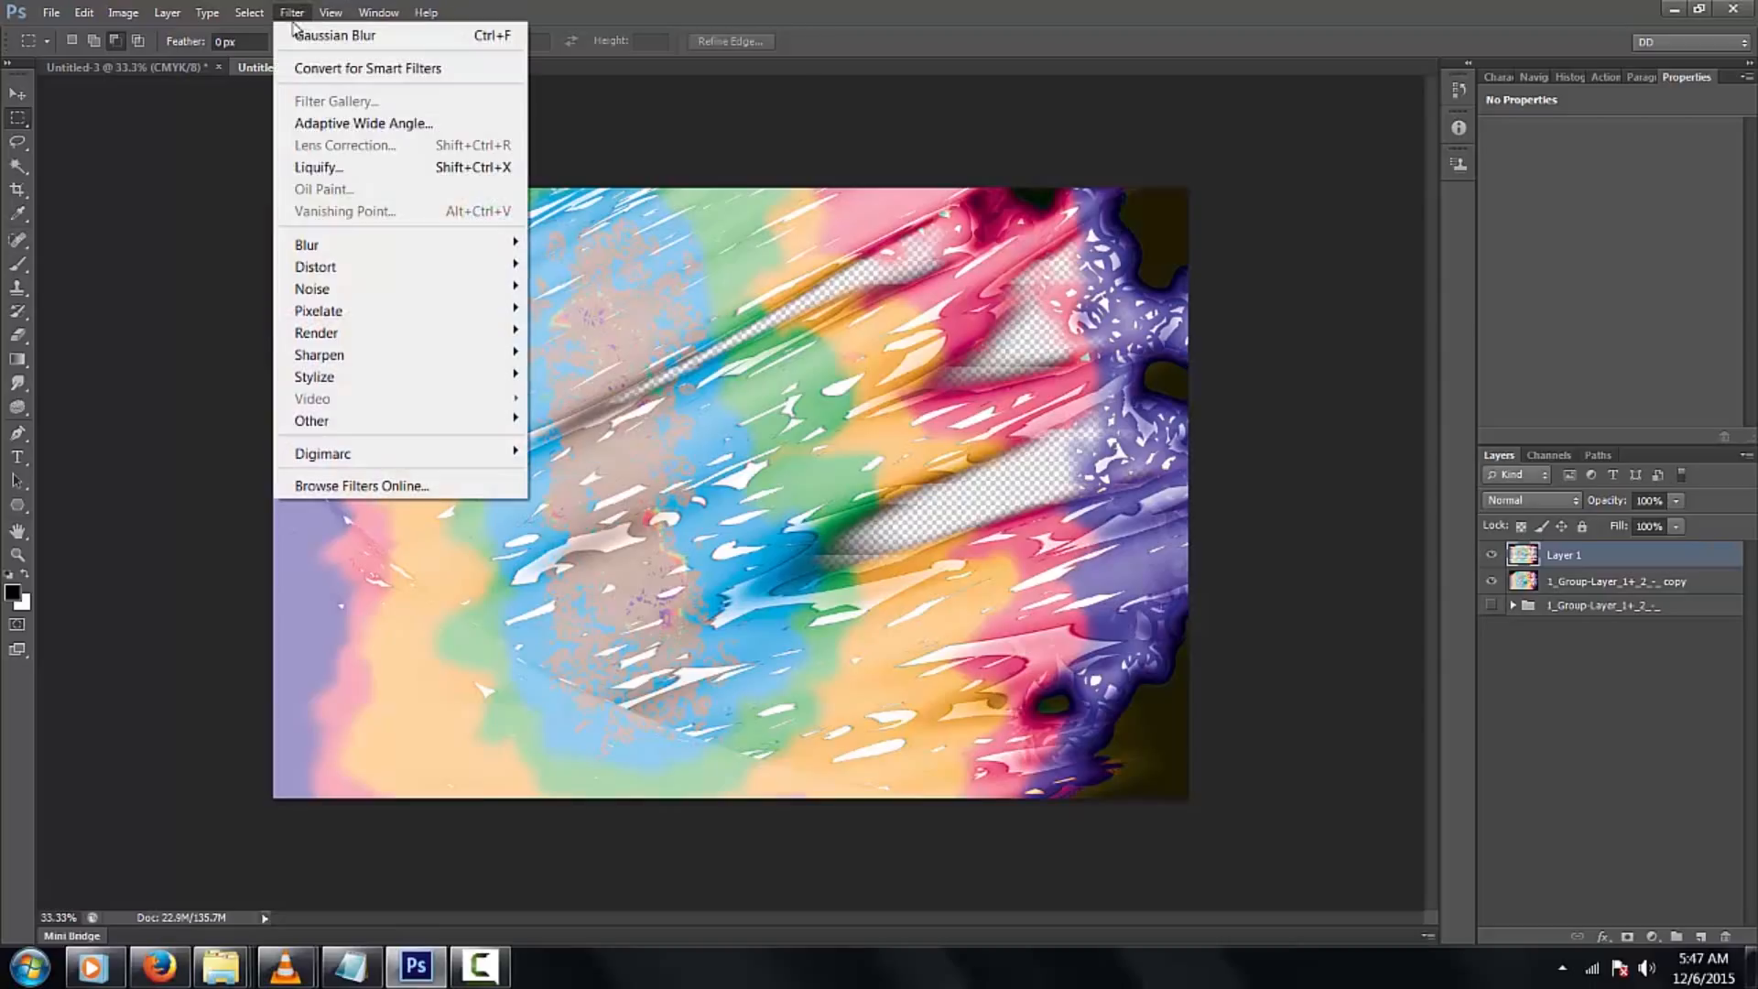
mouse_move(479, 310)
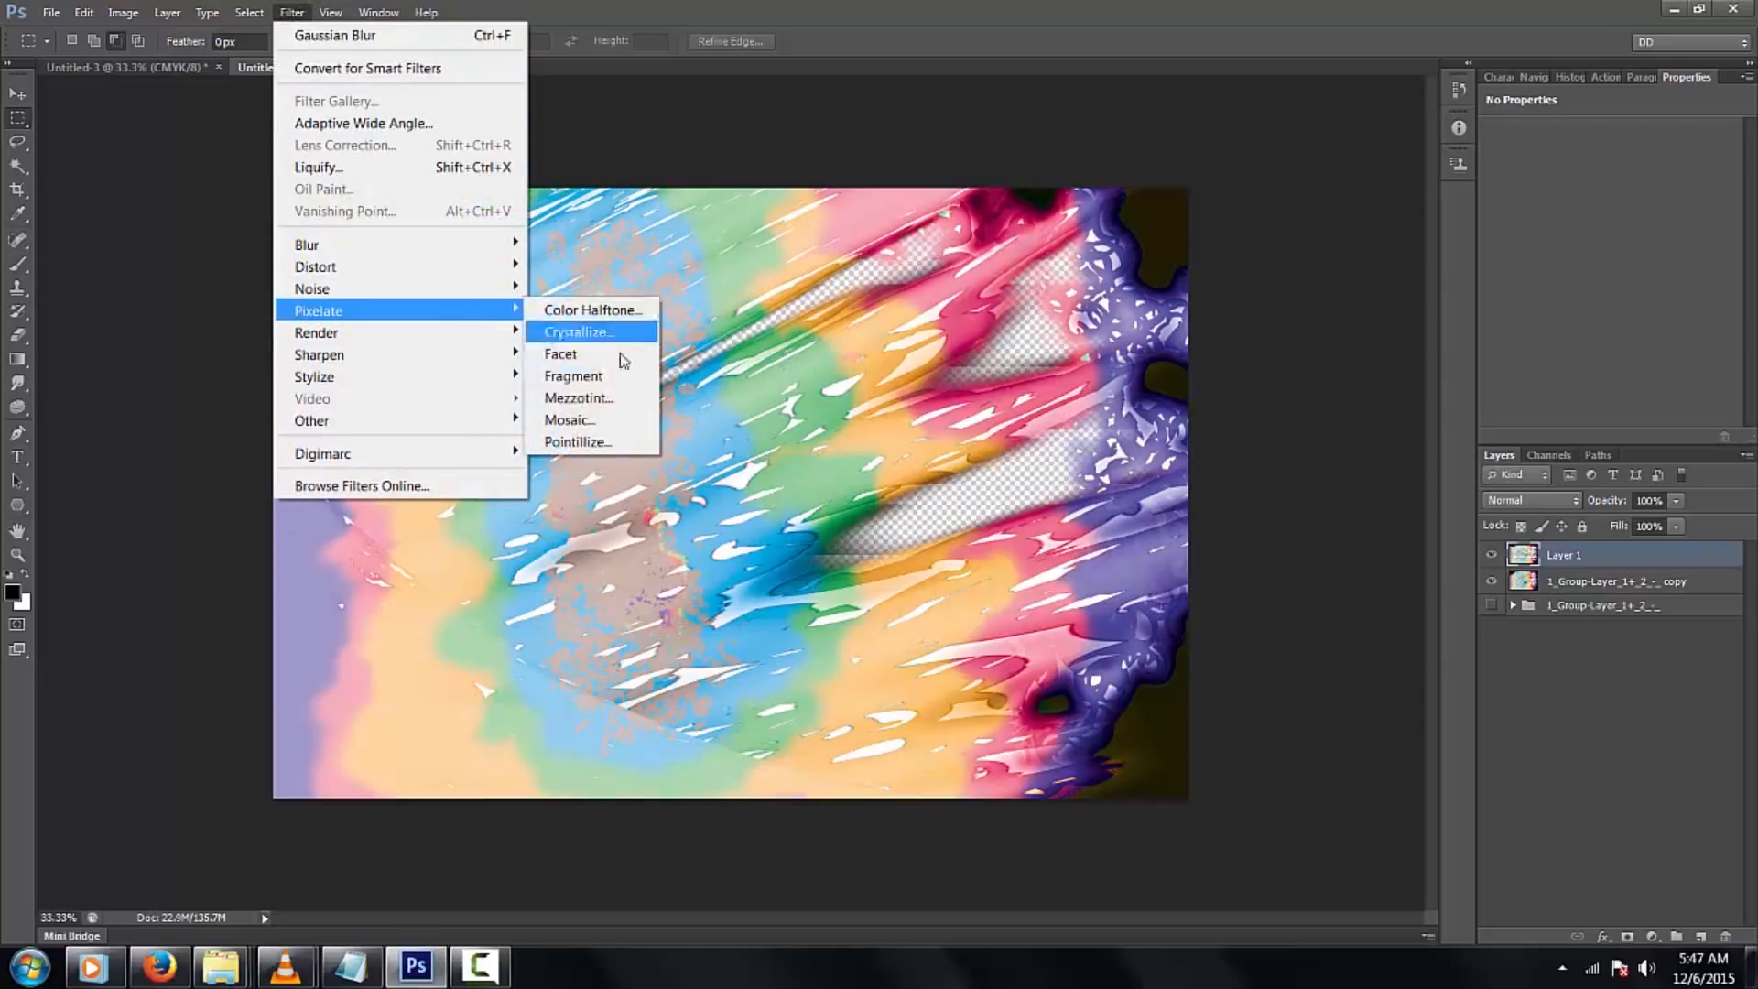
left_click(570, 420)
left_click_drag(213, 503, 98, 515)
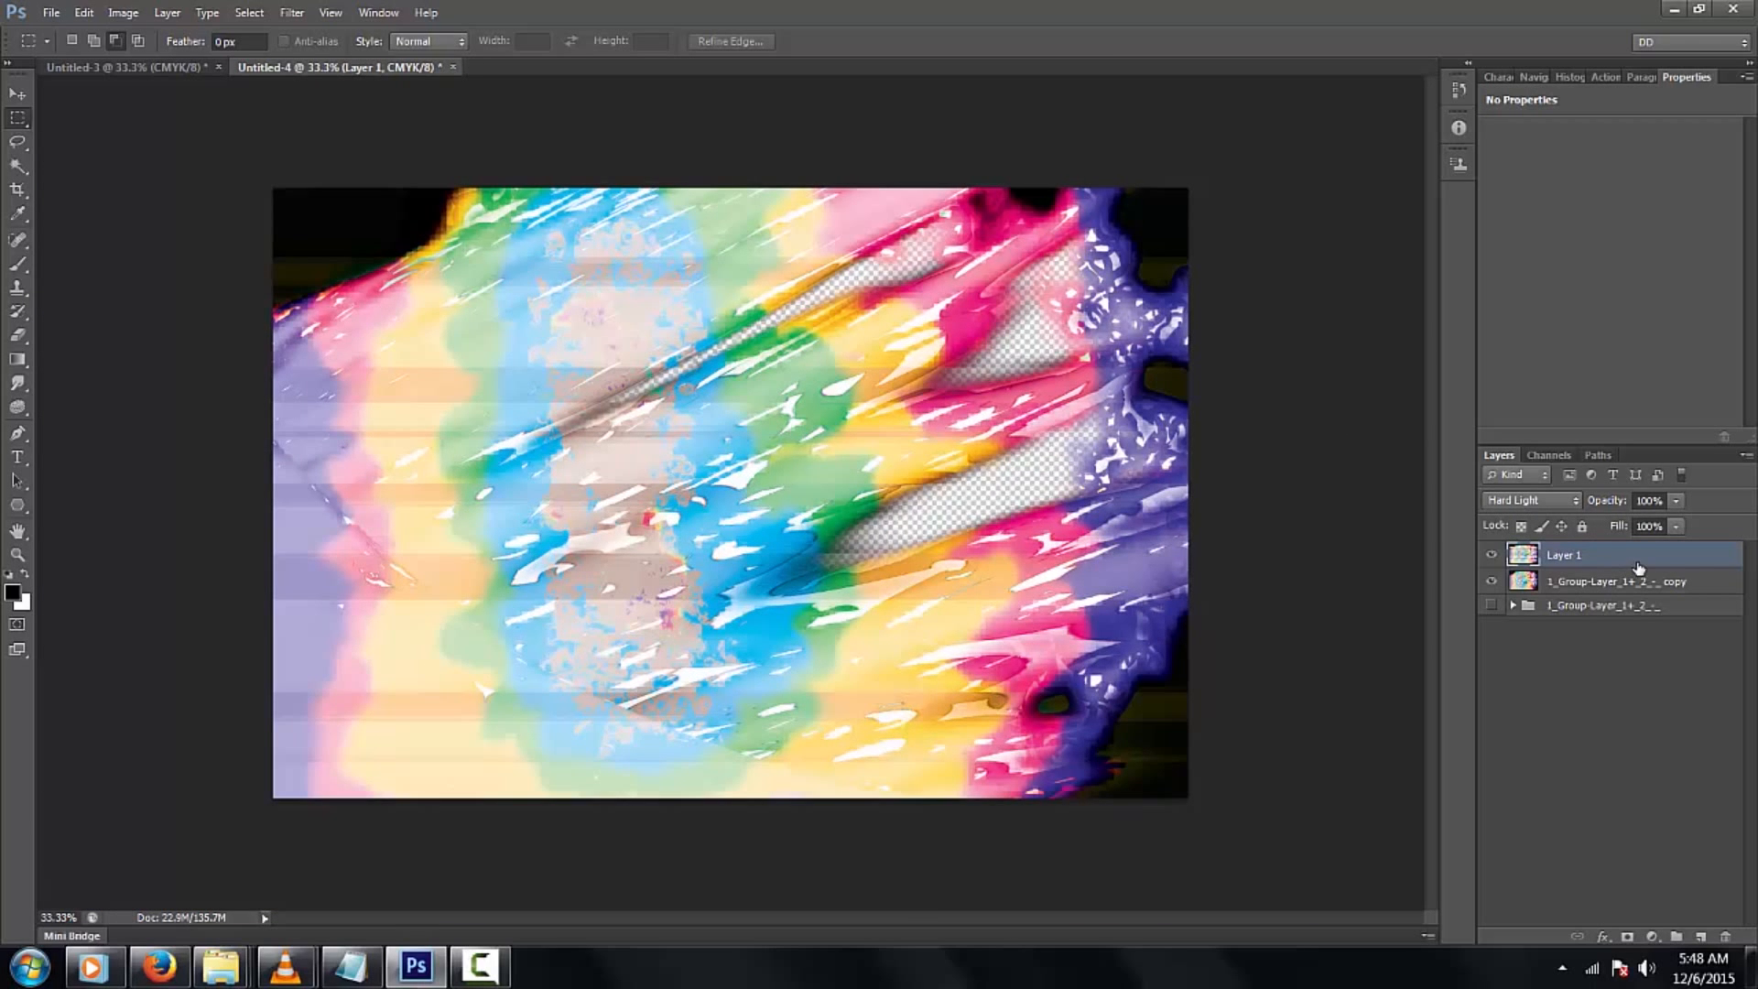
Group all the layers as Group_3_3_Grouped-Layers and stamp the group into a merged copy
left_click(1602, 605, "shift")
key("ctrl+g")
double_click(1593, 553)
type("Group_3_")
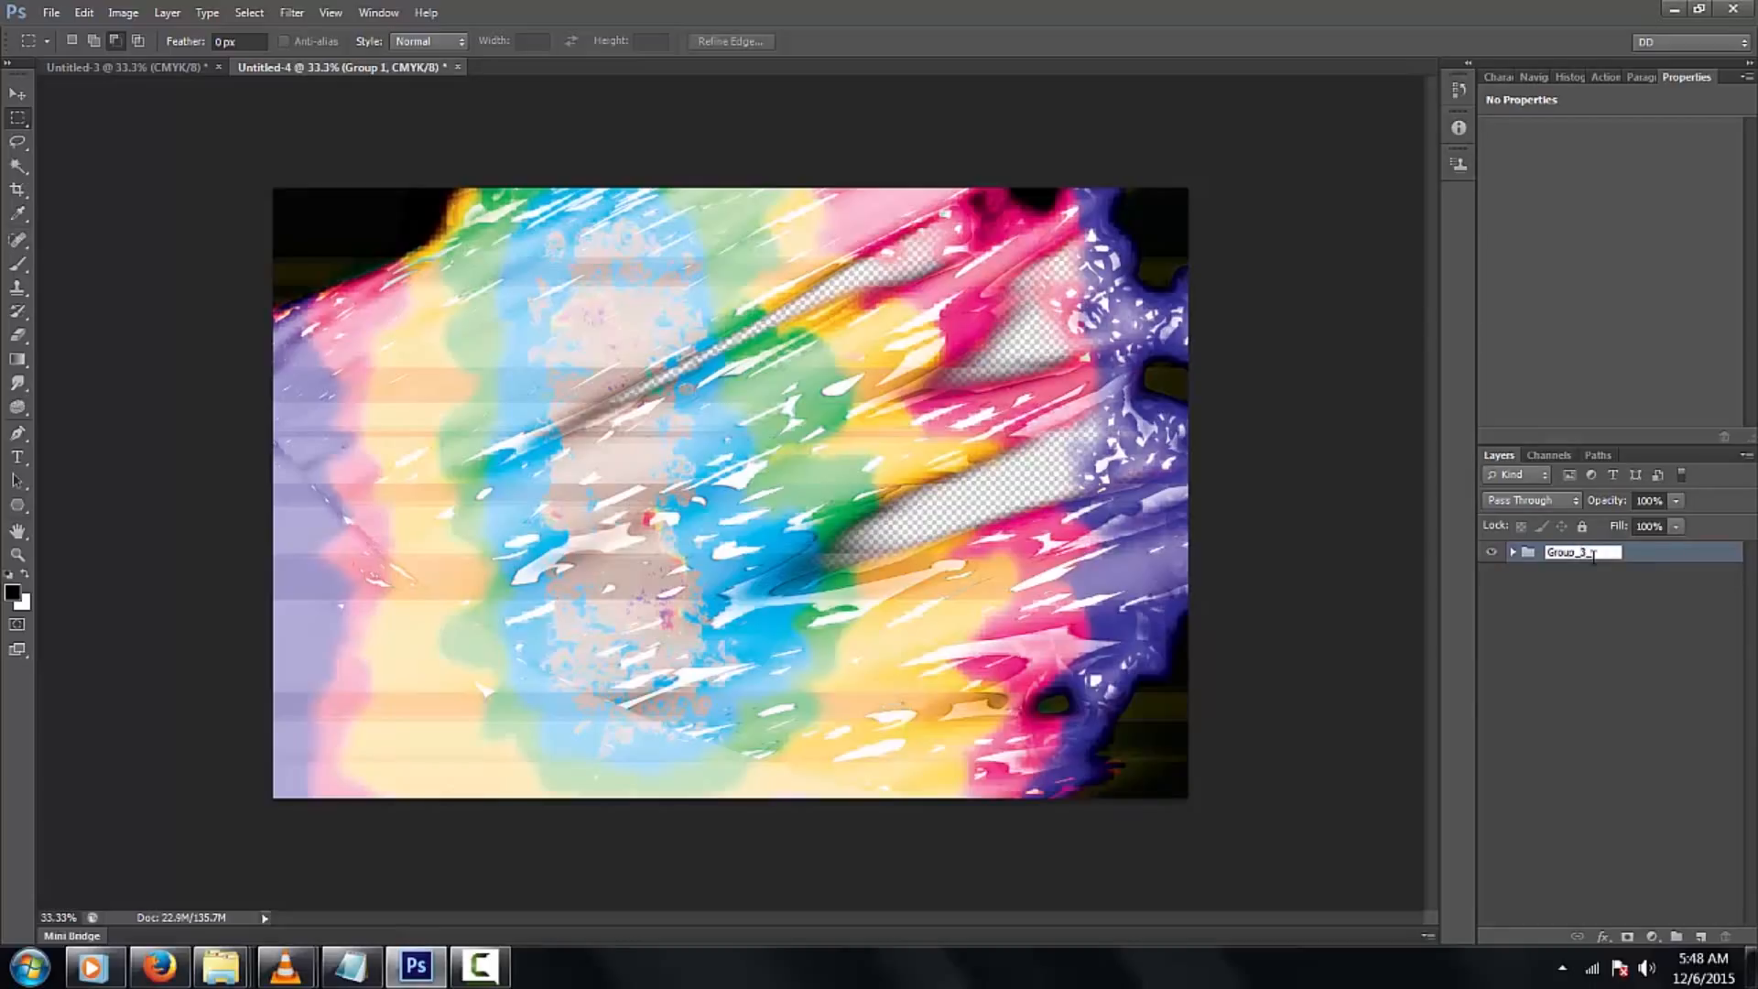
type("3_")
type("Grouped-Layers")
key("Return")
key("ctrl+alt+e")
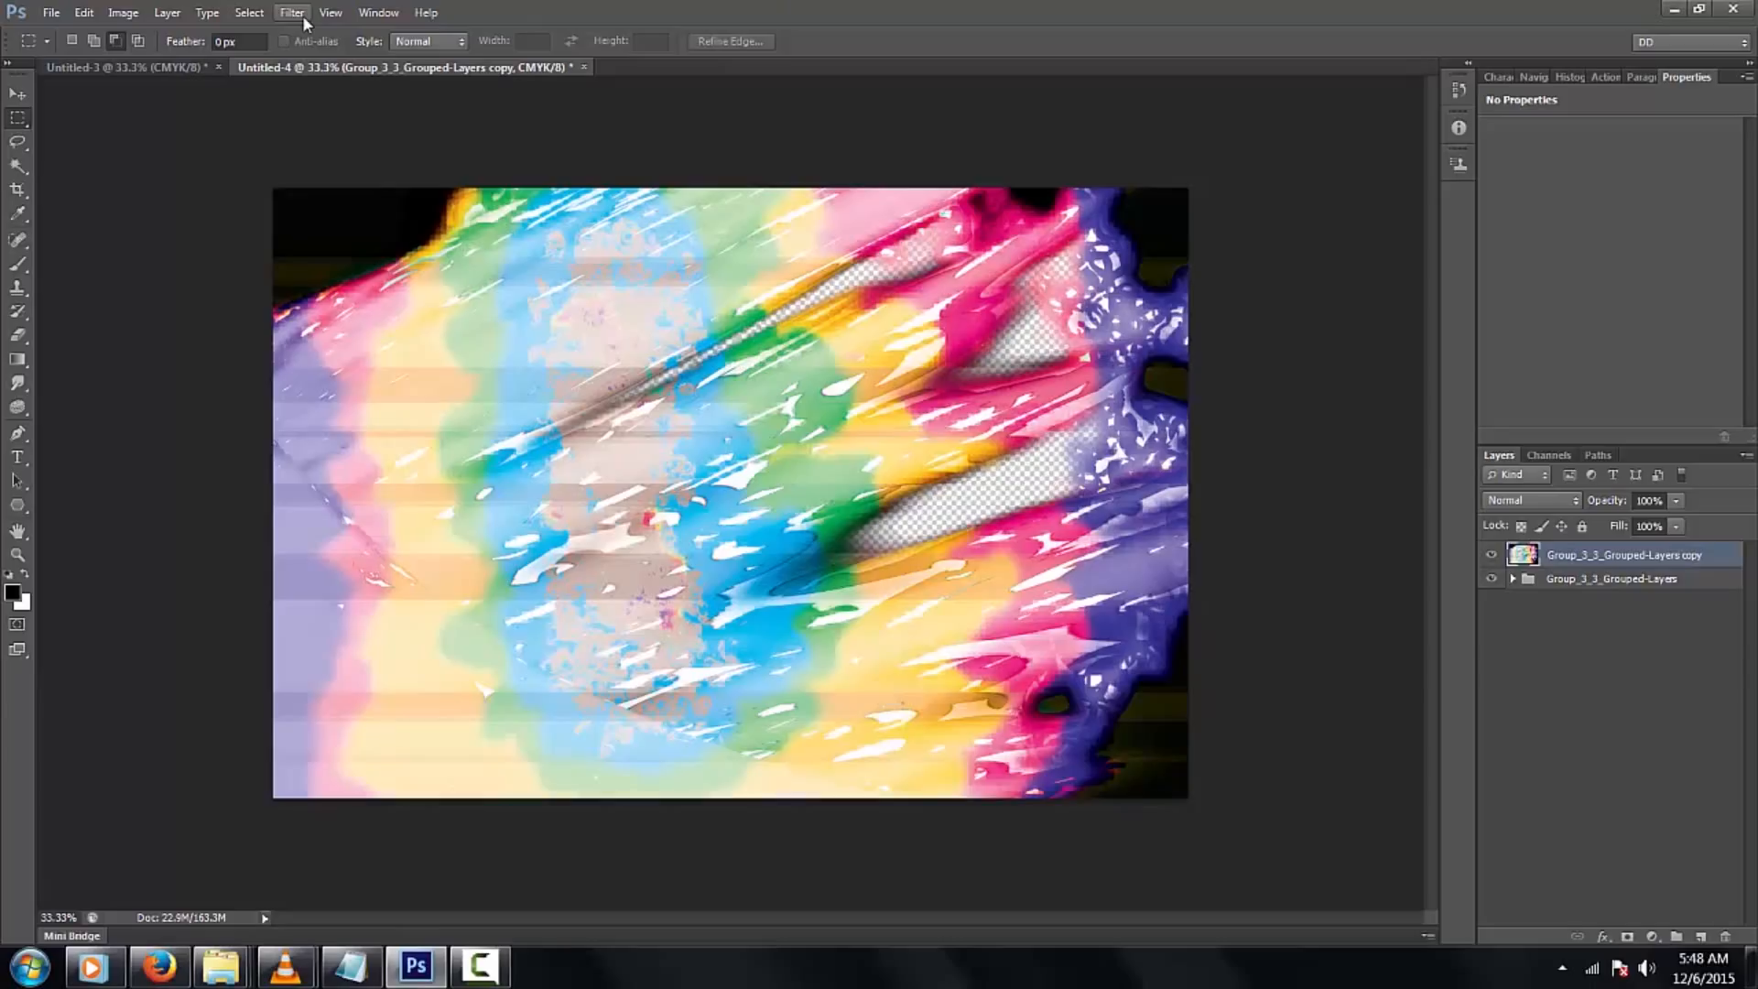
Liquify the merged copy with an enlarged Twirl brush, twisting the artwork's centre into a large swirl, and apply it
left_click(305, 21)
left_click(306, 22)
left_click(306, 22)
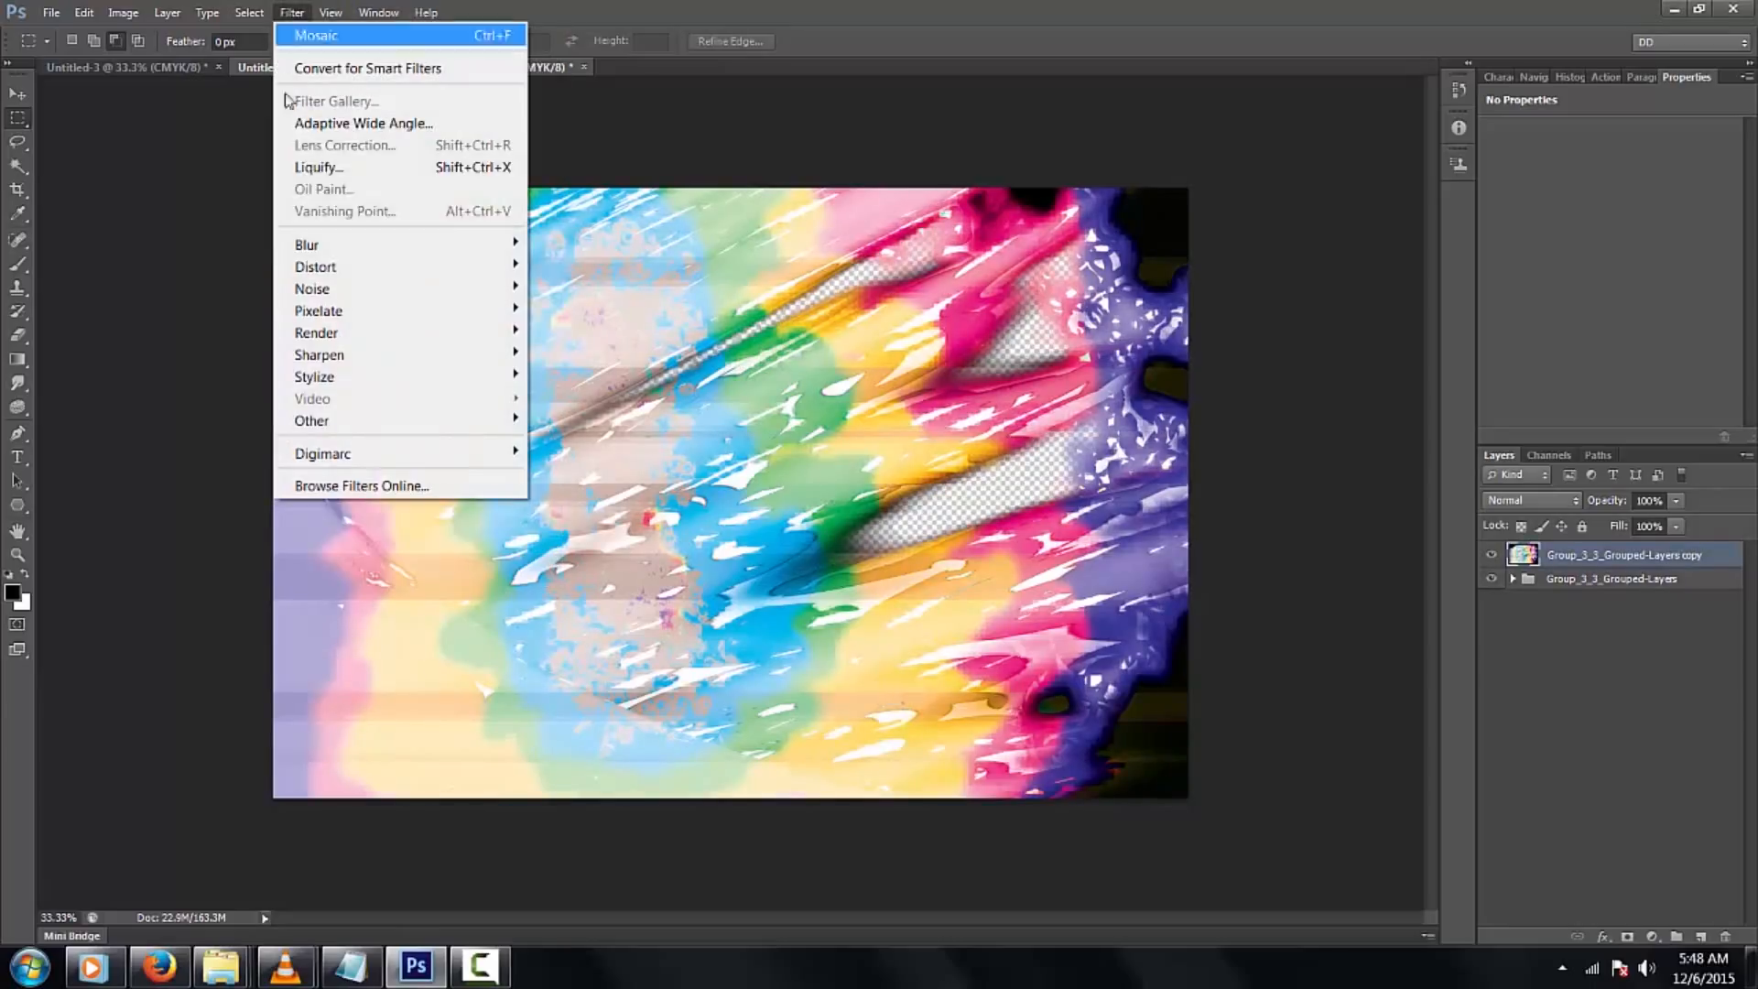
left_click(324, 169)
left_click(978, 381)
left_click(225, 384)
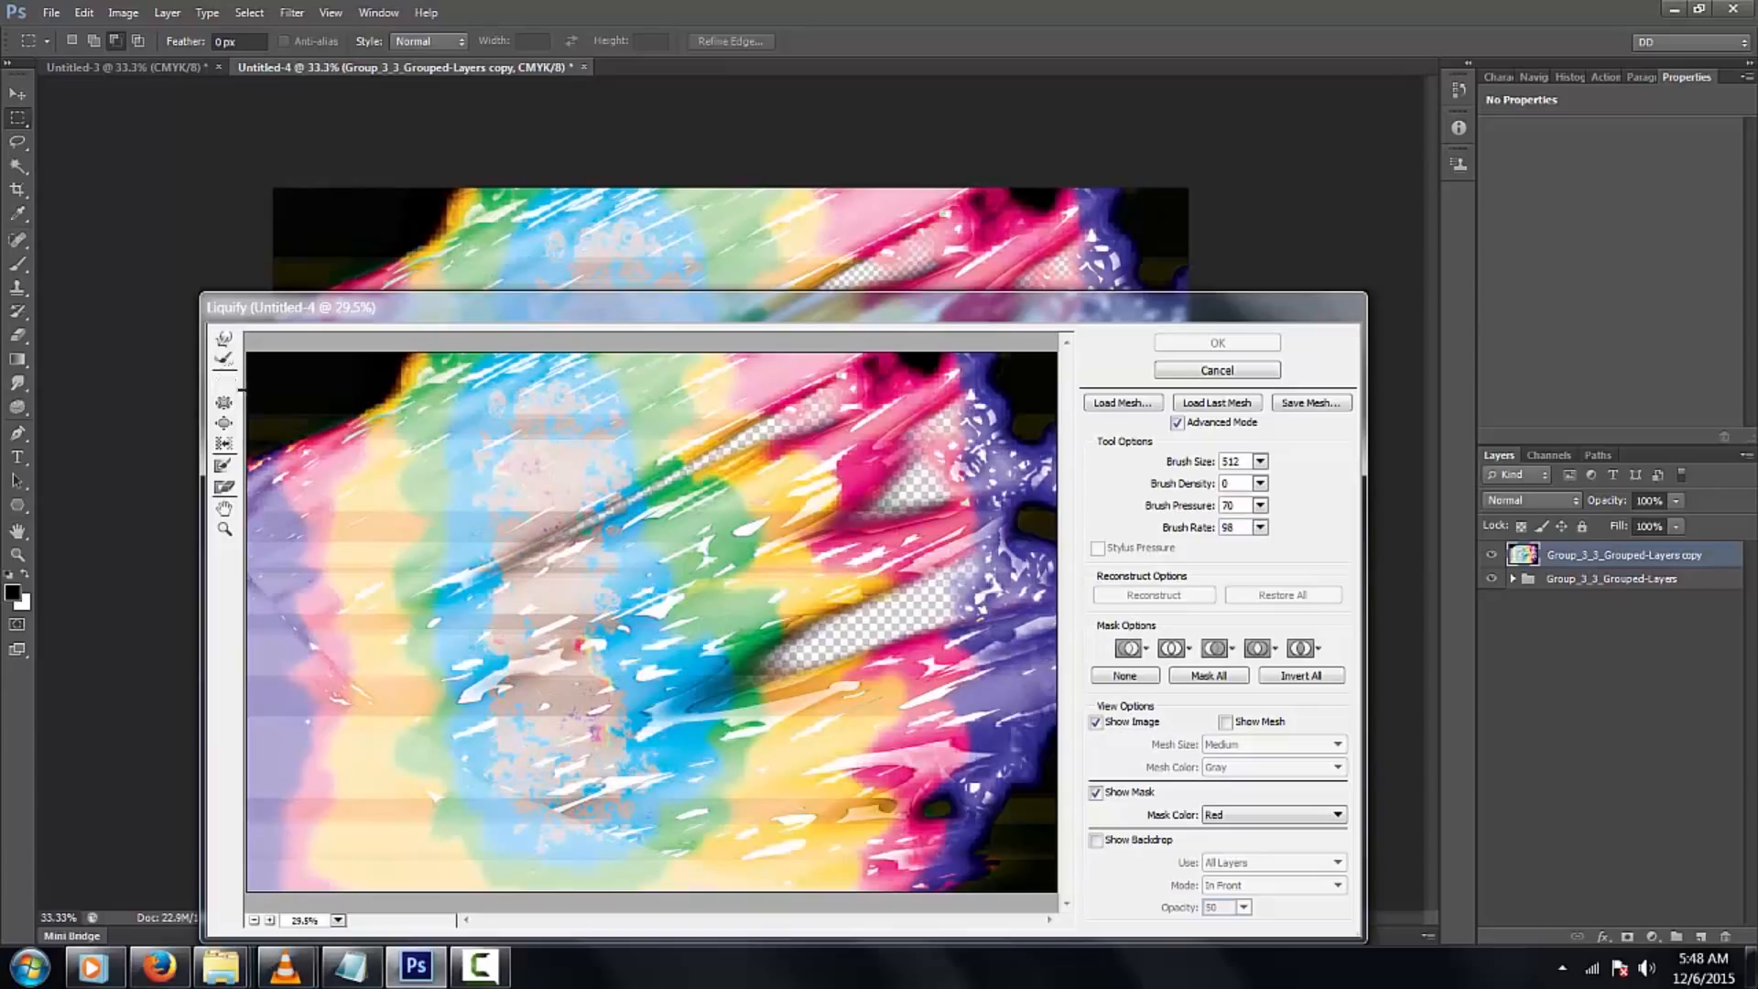
key("bracketright")
key("bracketright")
key("bracketright")
key("bracketright")
mouse_move(672, 677)
left_mouse_down()
mouse_move(641, 620)
mouse_move(659, 641)
mouse_move(733, 640)
mouse_move(667, 708)
mouse_move(686, 579)
mouse_move(631, 642)
mouse_move(647, 510)
mouse_move(577, 617)
mouse_move(674, 675)
left_mouse_up()
key("Return")
Isolate the Cyan channel and toggle the Magenta, Yellow and Black channels on and off to examine the colour separations
left_click(1549, 455)
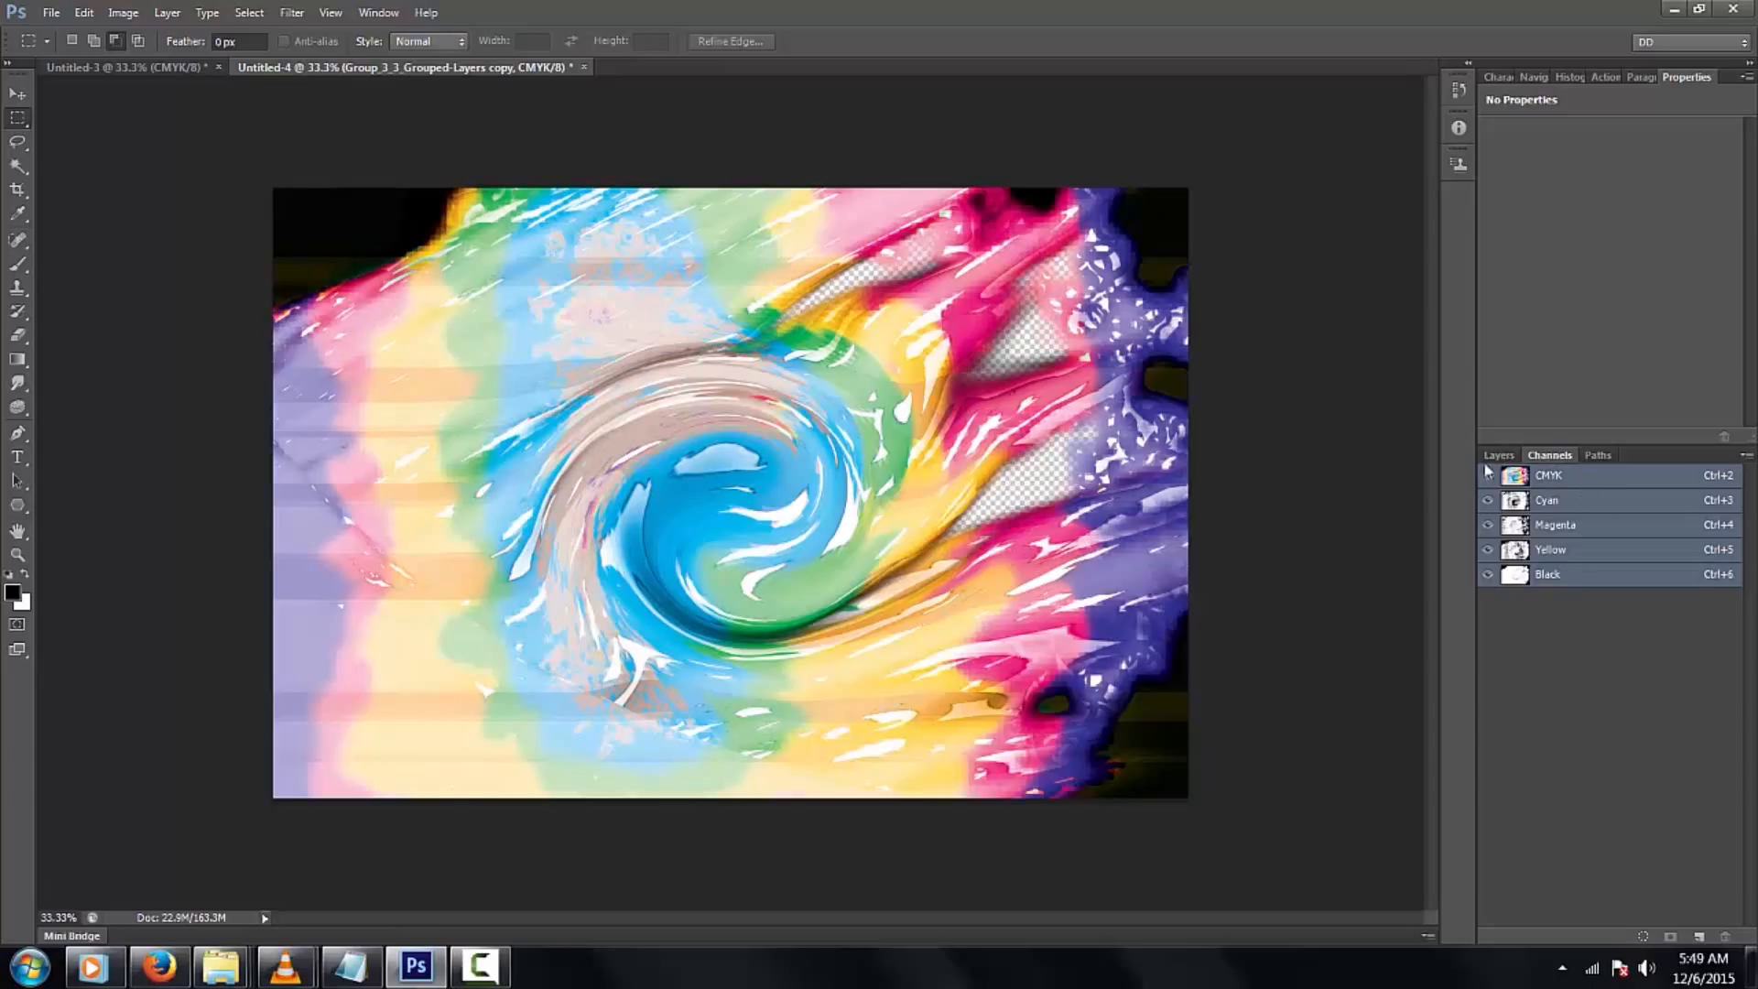
left_click(1587, 500)
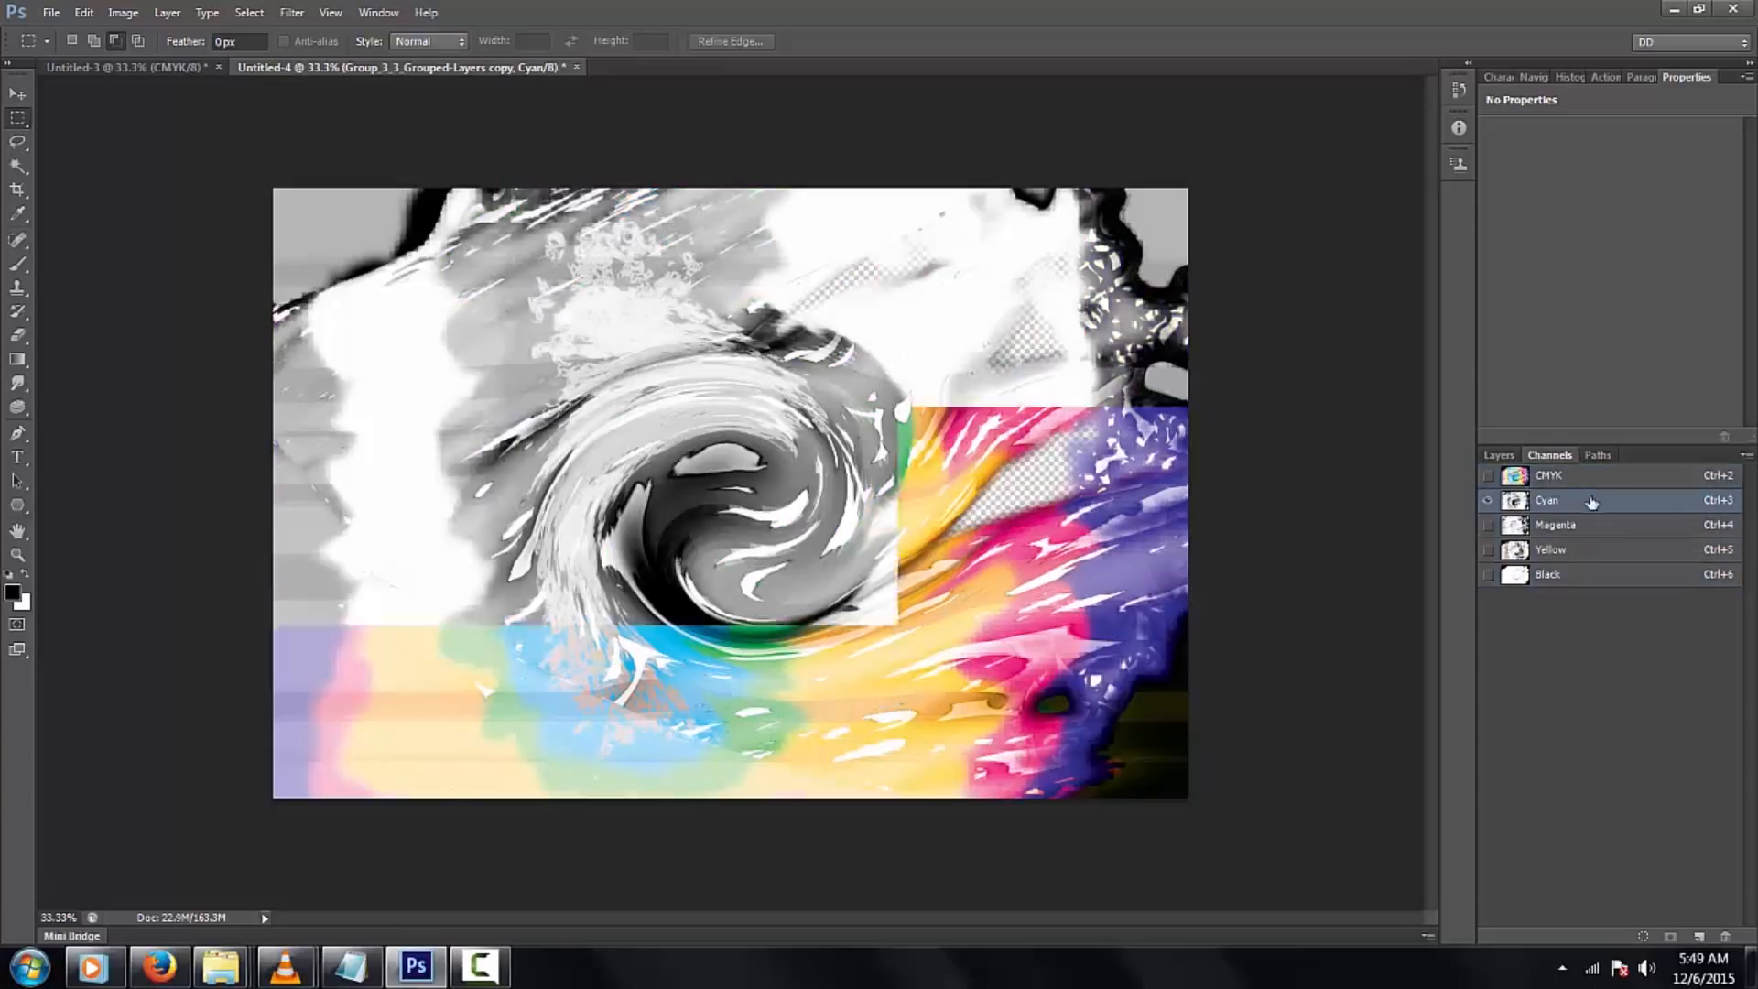
left_click(1488, 525)
left_click(1488, 551)
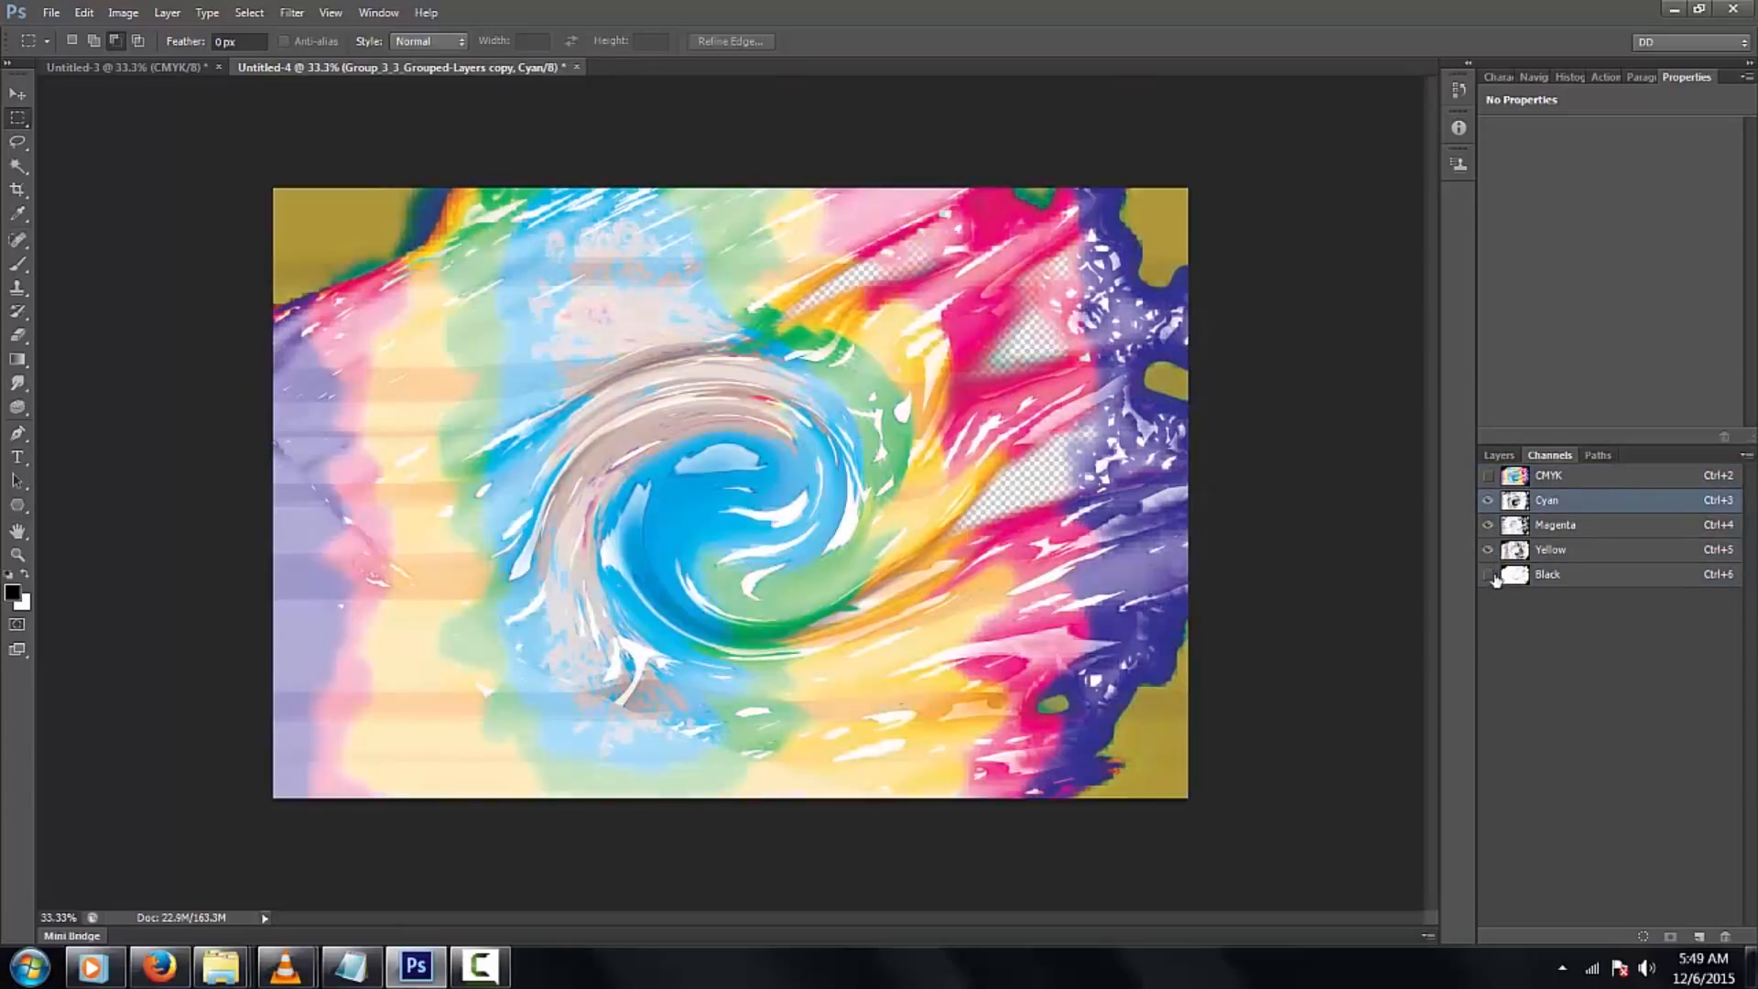
left_click(1488, 574)
left_click(1488, 526)
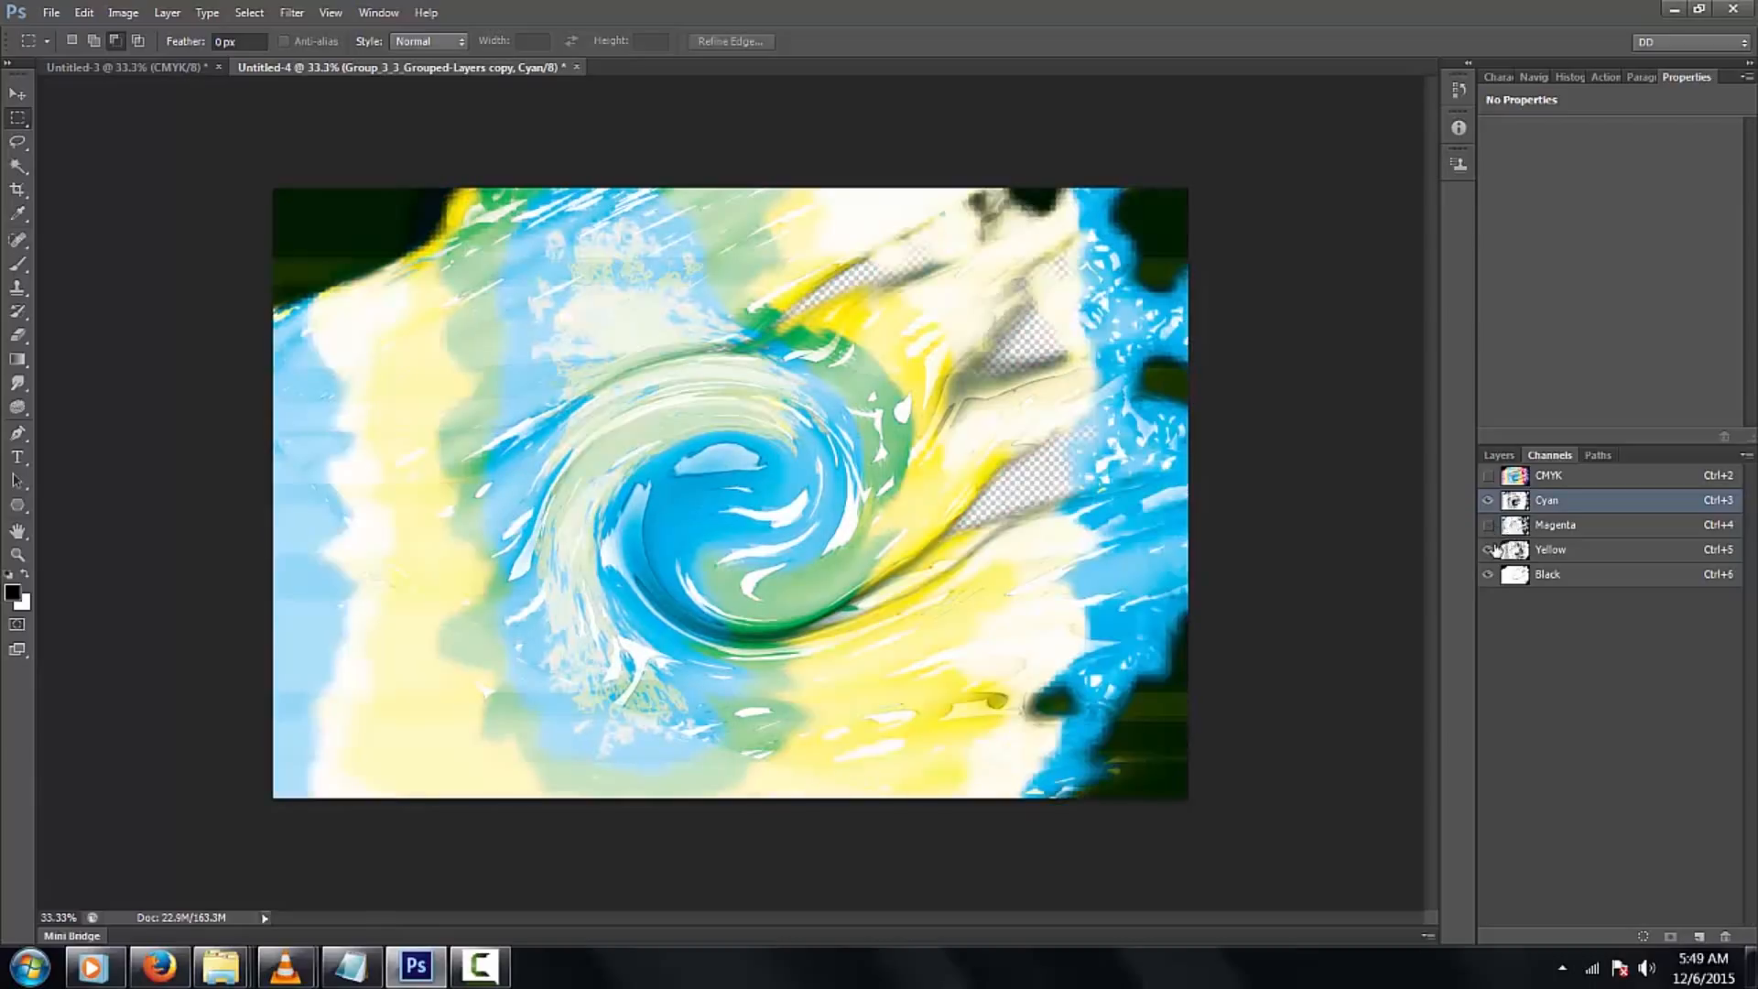
left_click(1488, 550)
left_click(1489, 576)
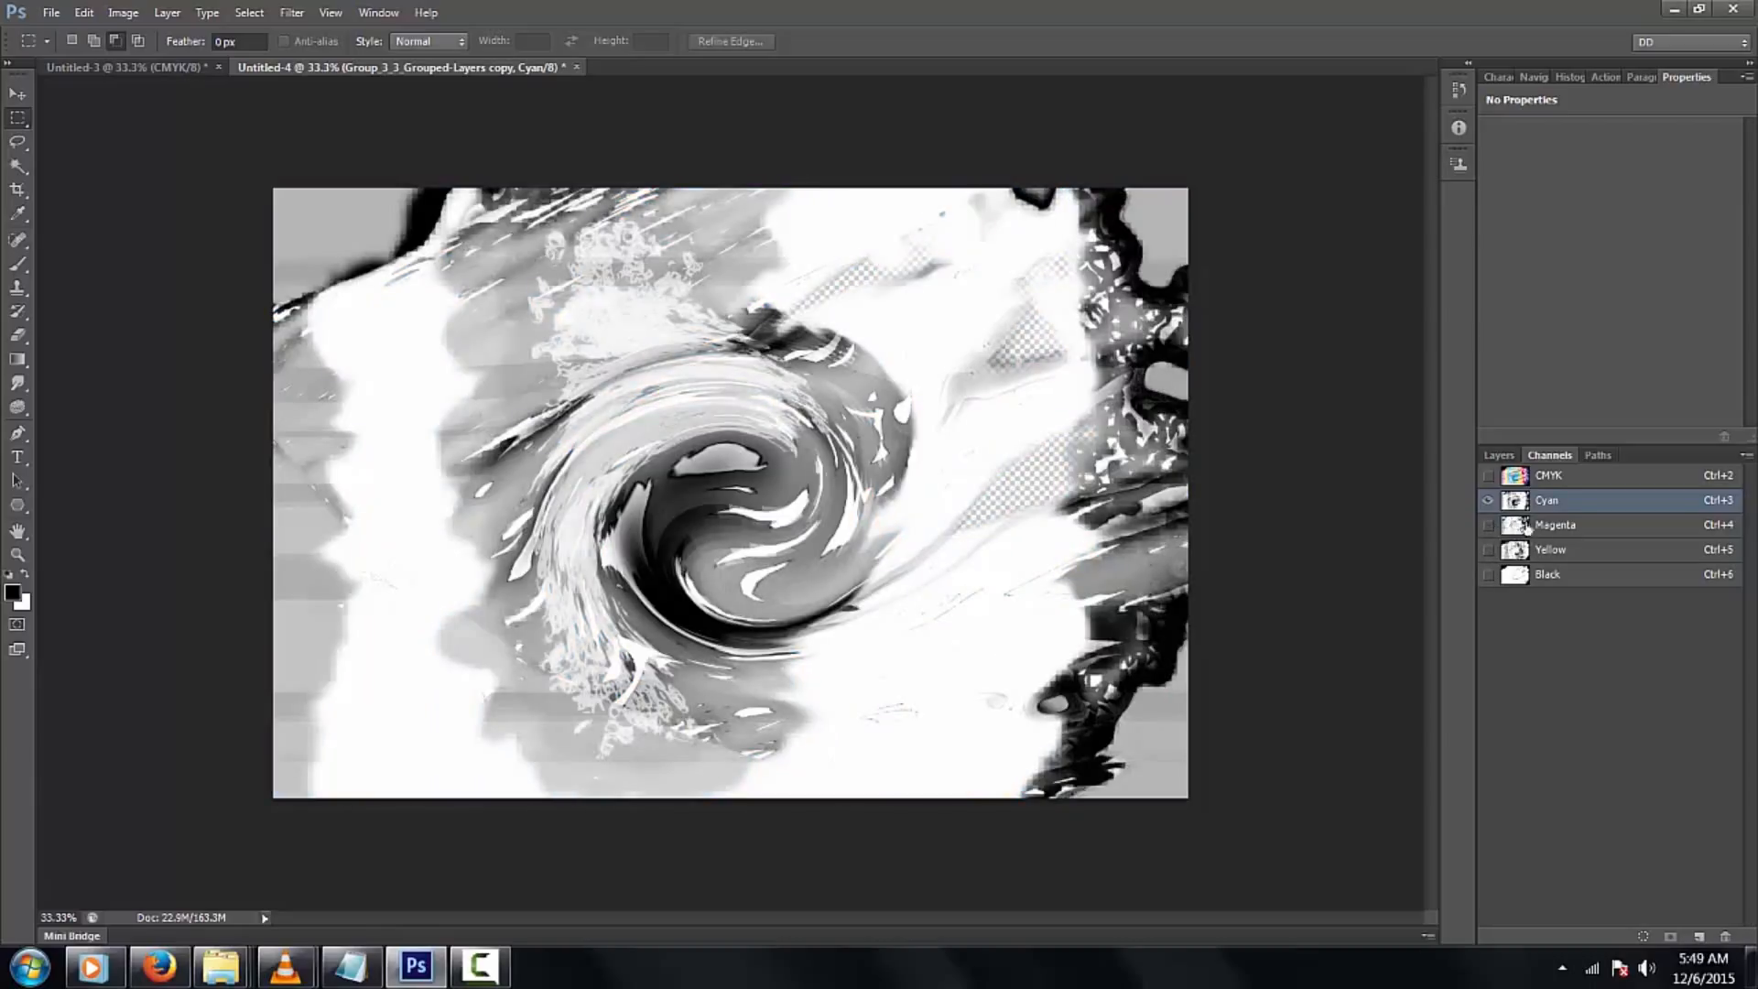
Switch the channel visibility through to Black alone, and show all the CMYK channels together again
left_click(1488, 476)
left_click(1488, 500)
left_click(1488, 525)
left_click(1488, 549)
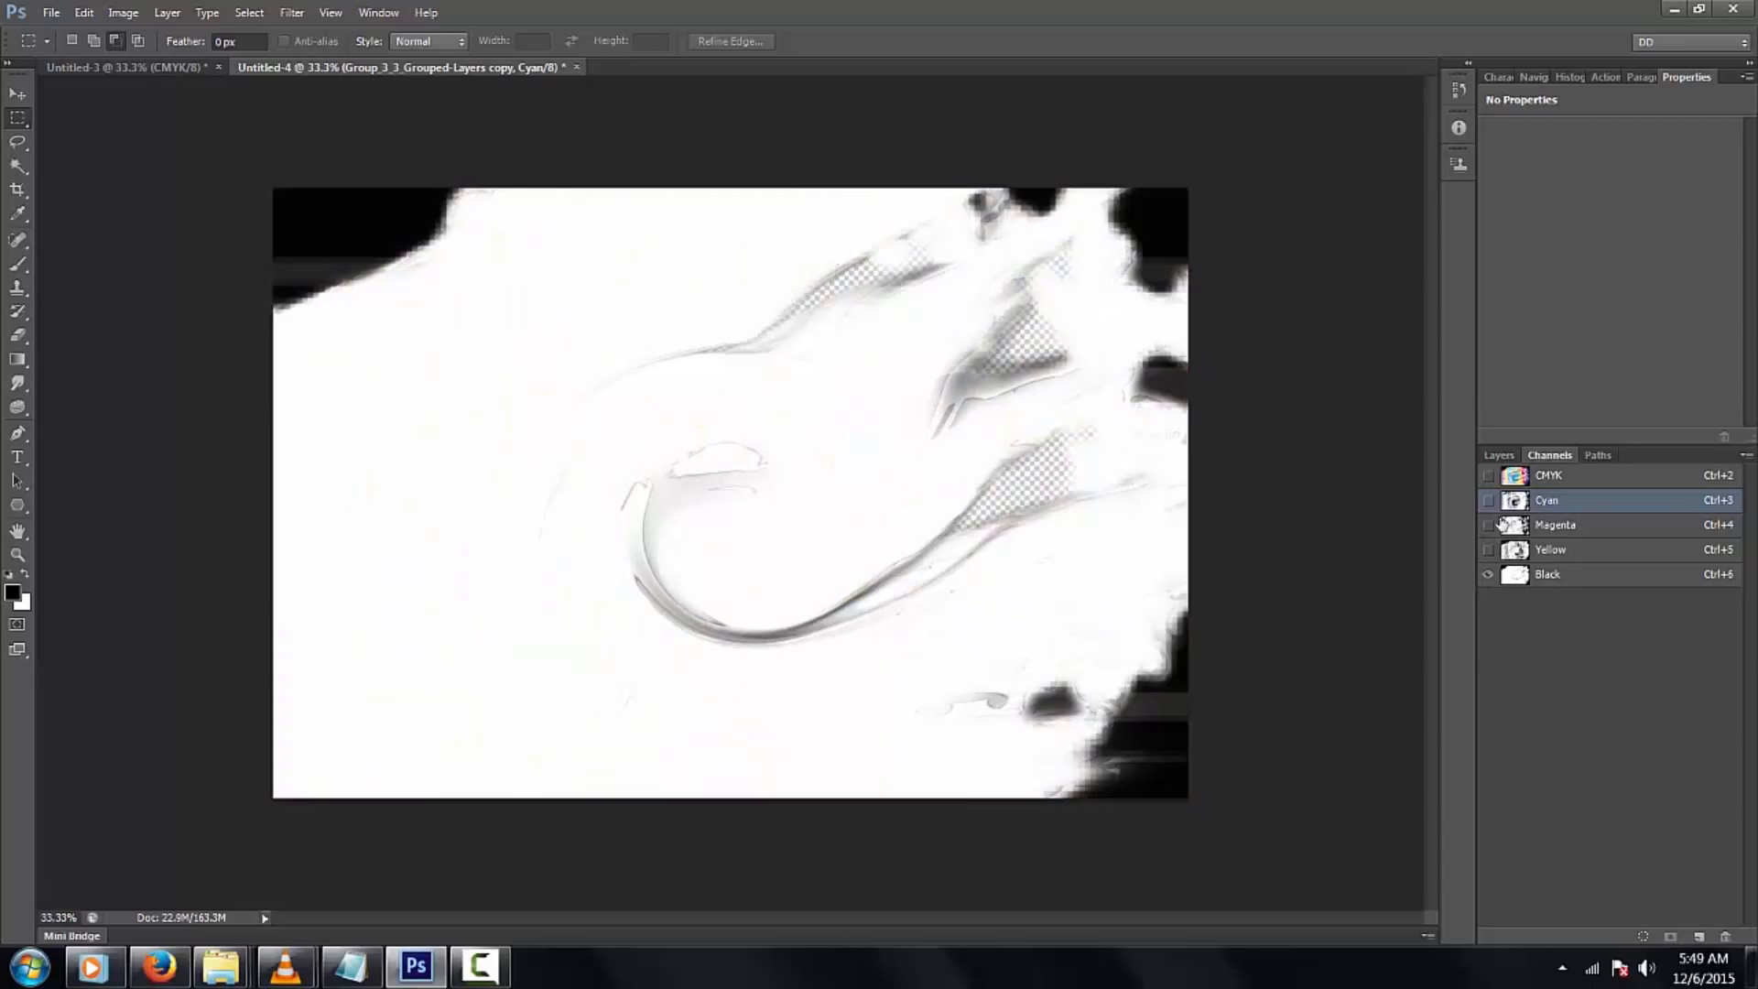
left_click(1488, 501)
left_click(1488, 525)
left_click(1488, 549)
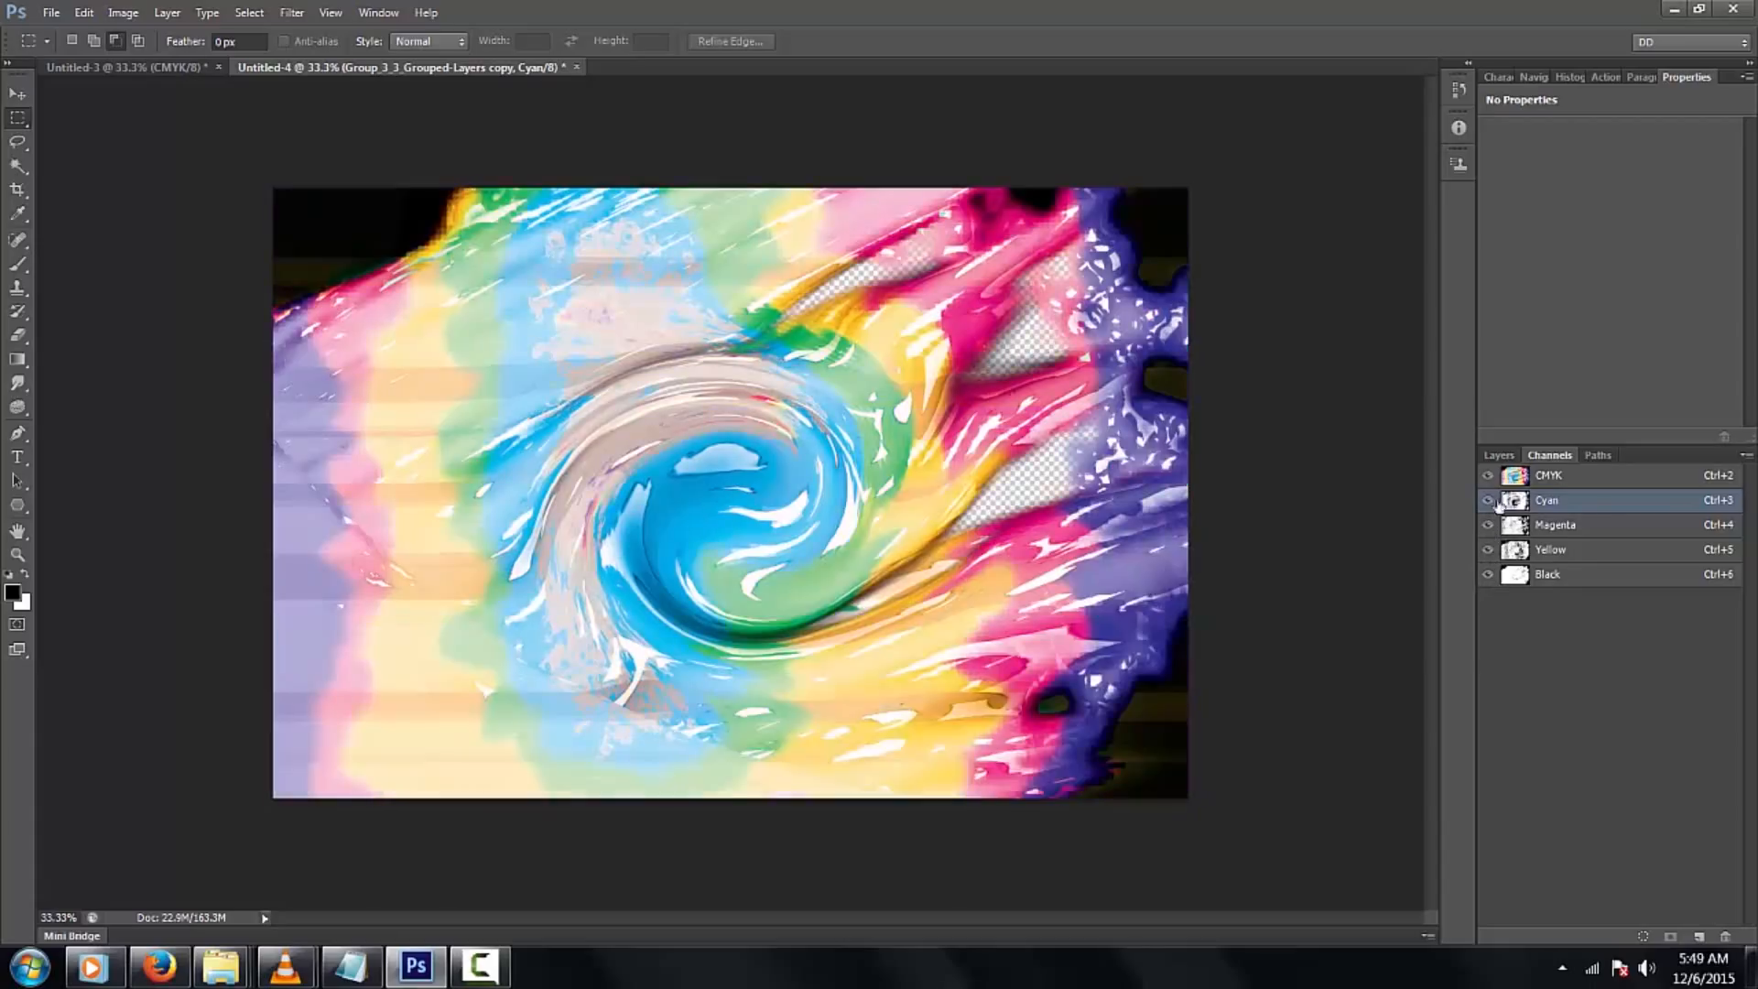
Copy the entire Magenta channel into a new 3000 × 2000 px Grayscale document named Document_Text_Photoshop-1-HowToDrawADot_V-1.1
left_click(1582, 531)
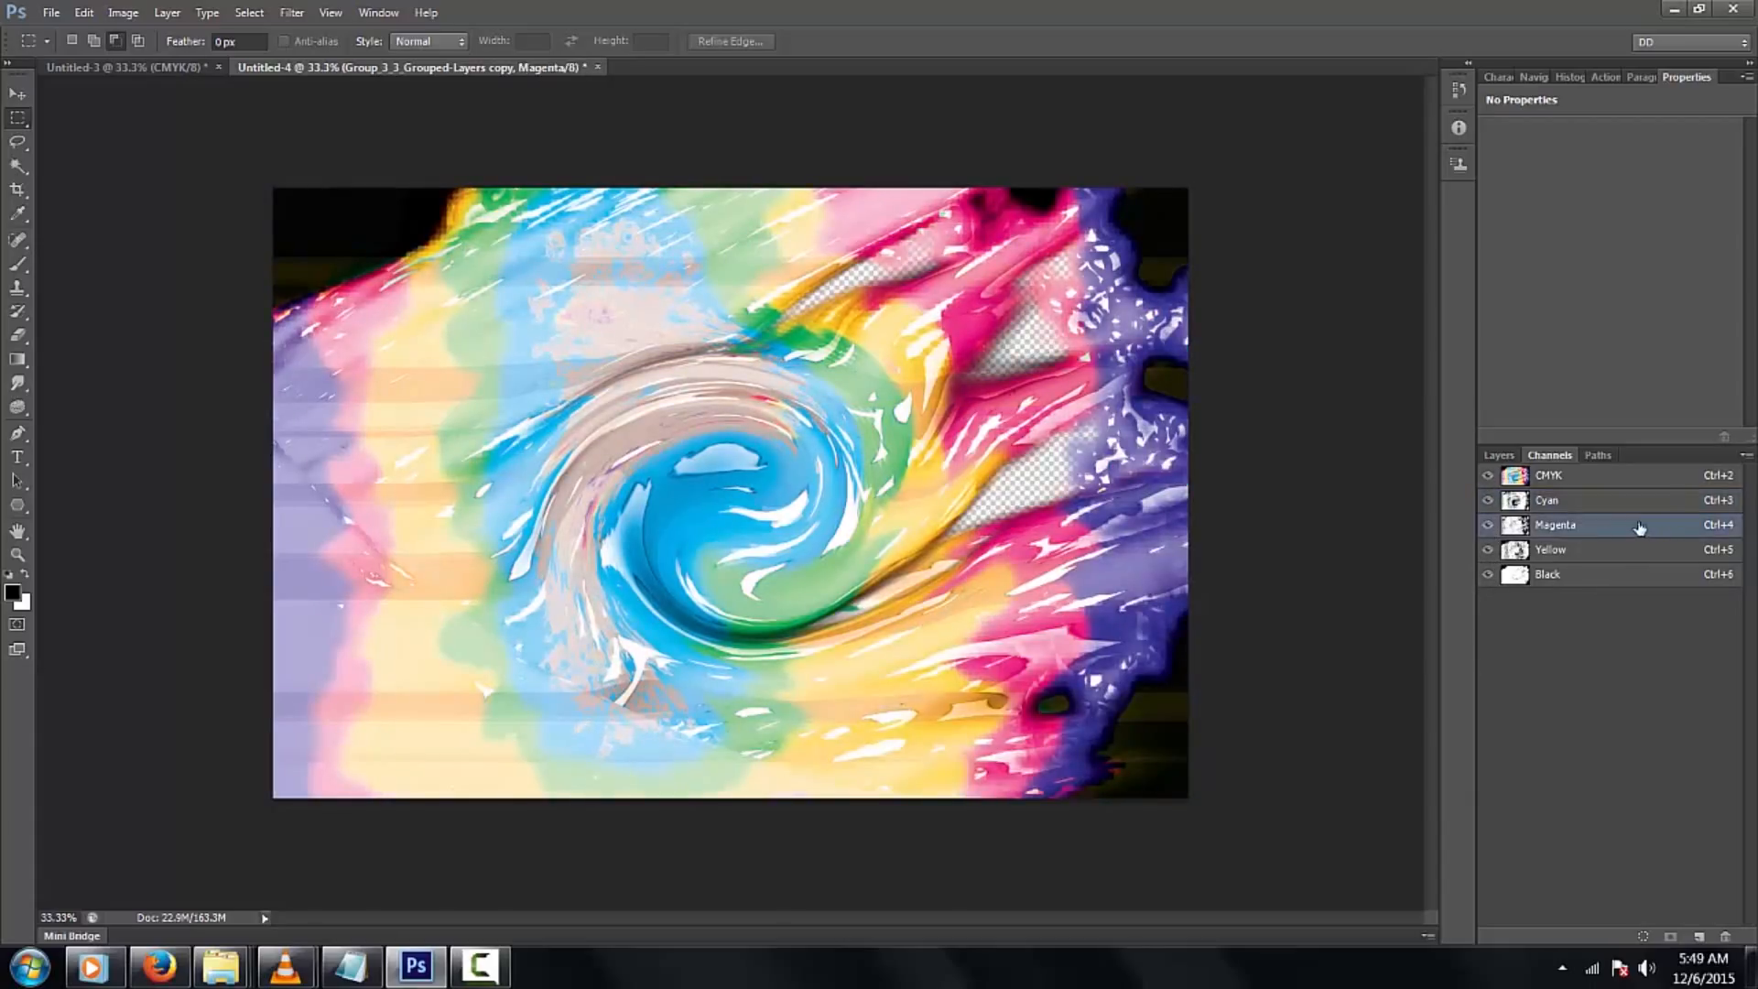
key("ctrl+a")
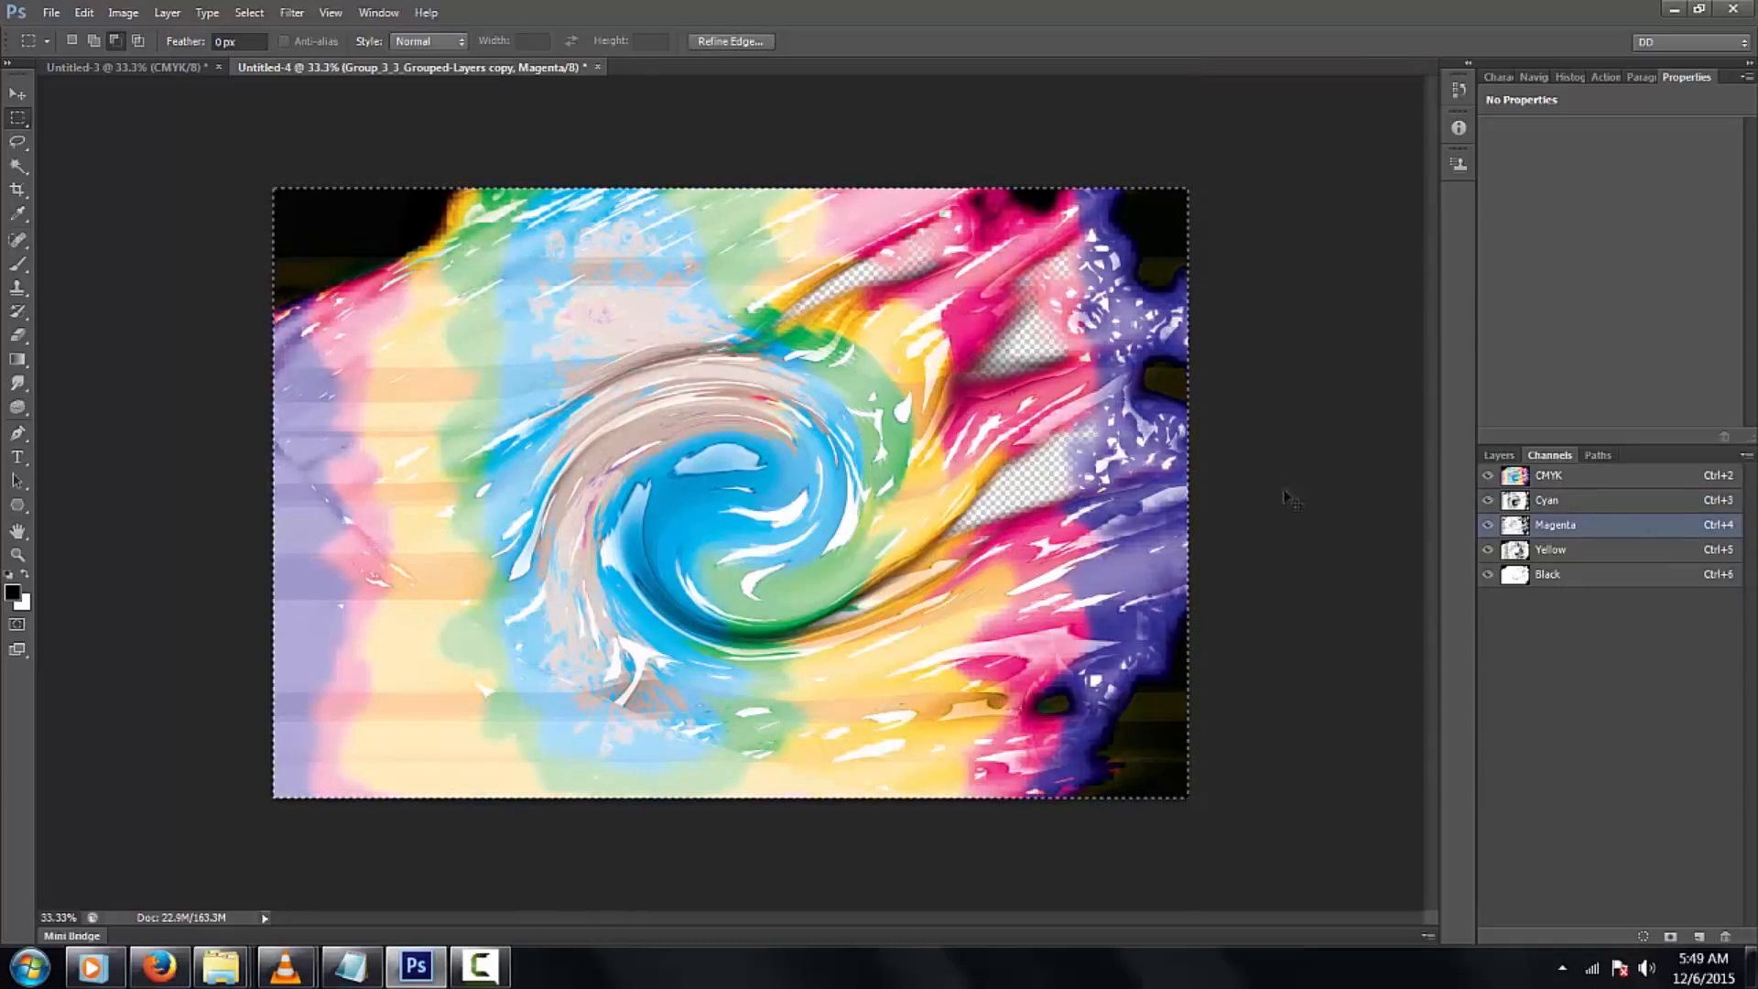
key("ctrl+n")
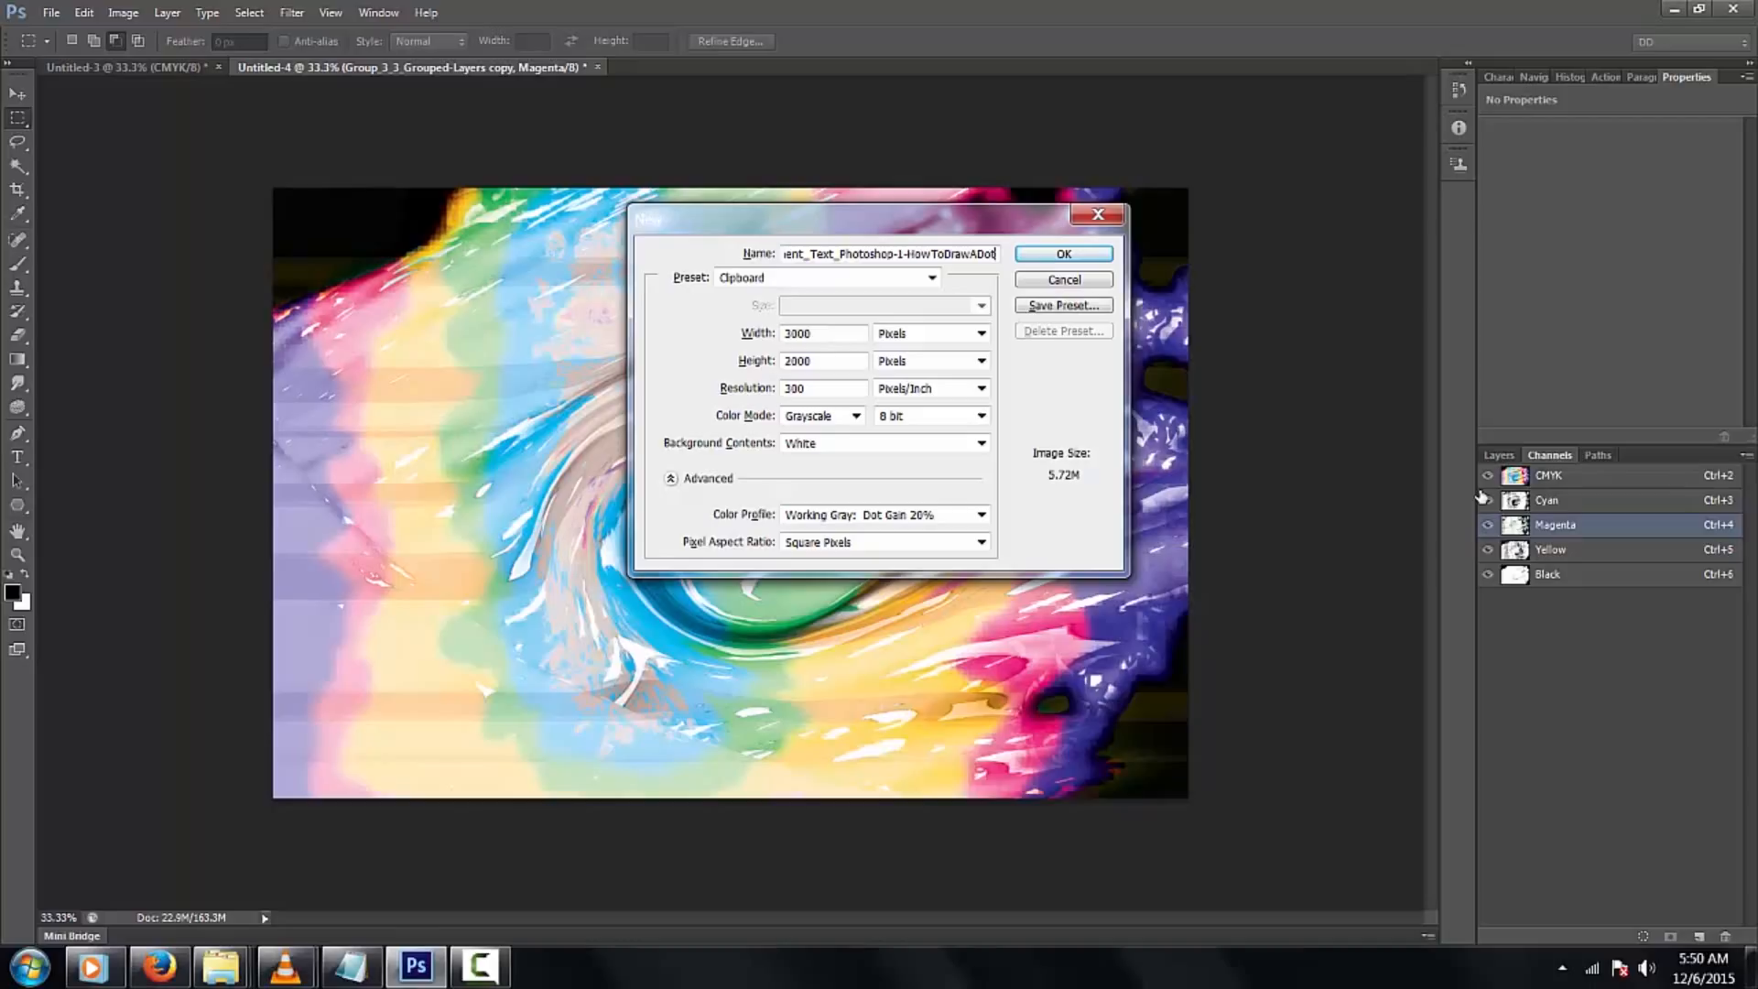
type("V")
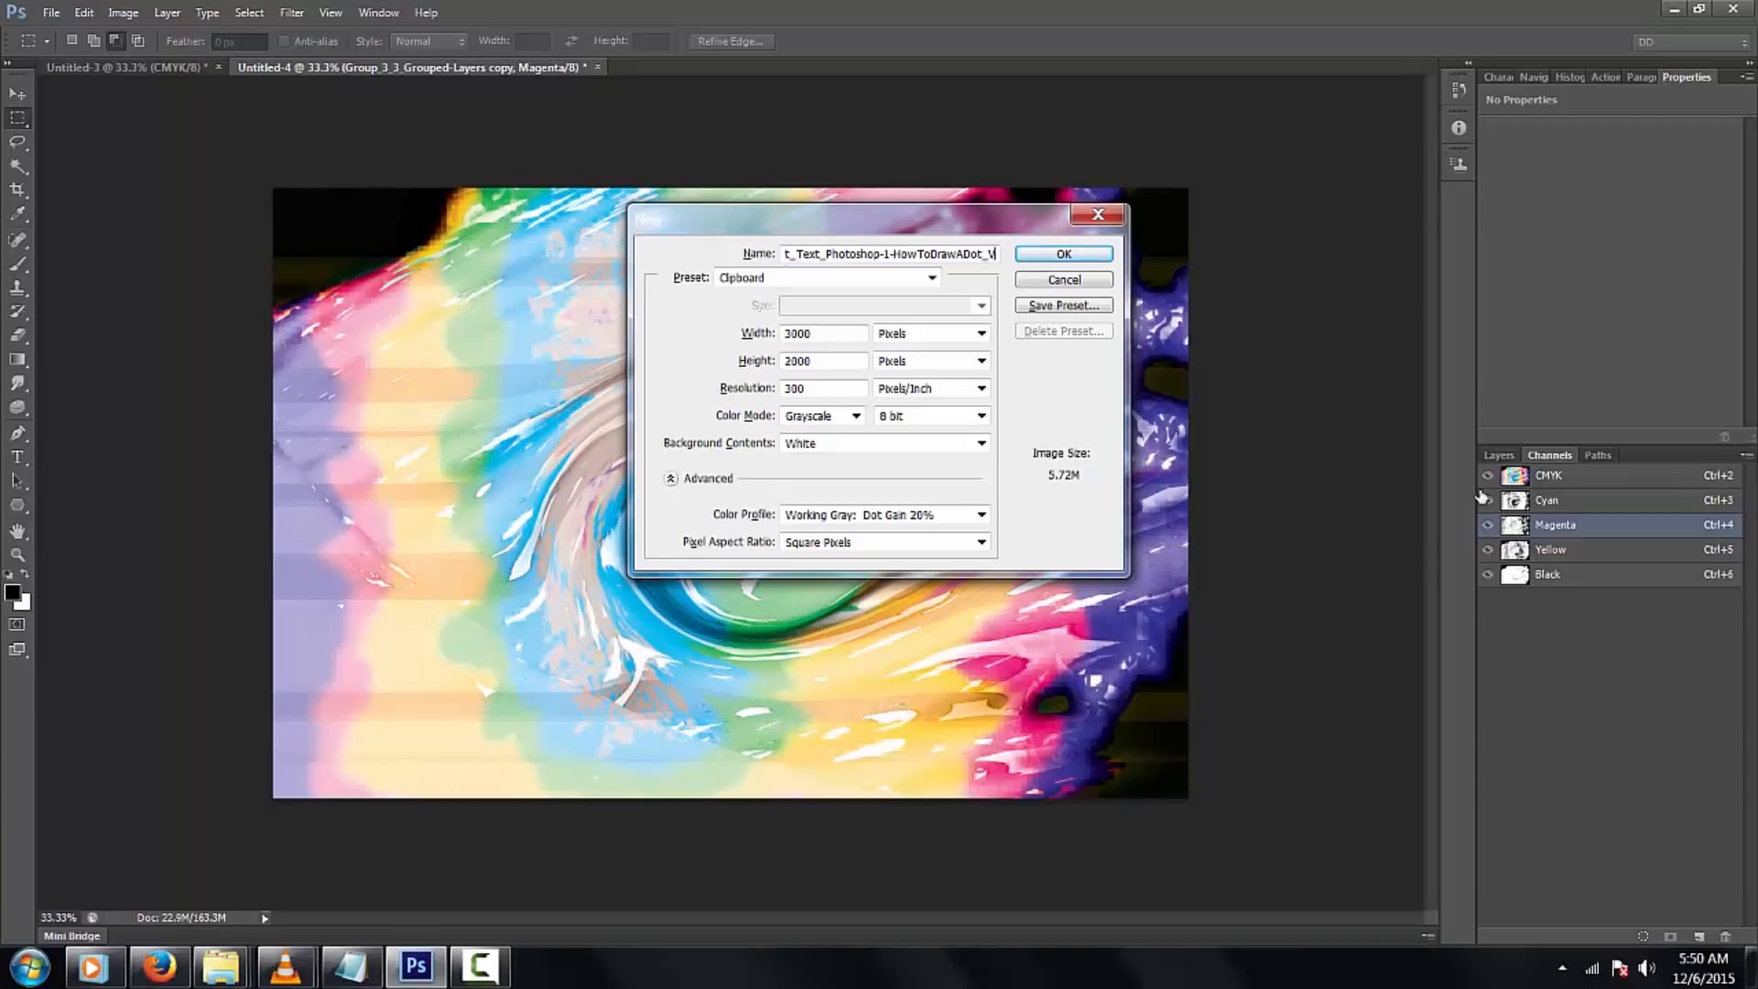
type("-1.1")
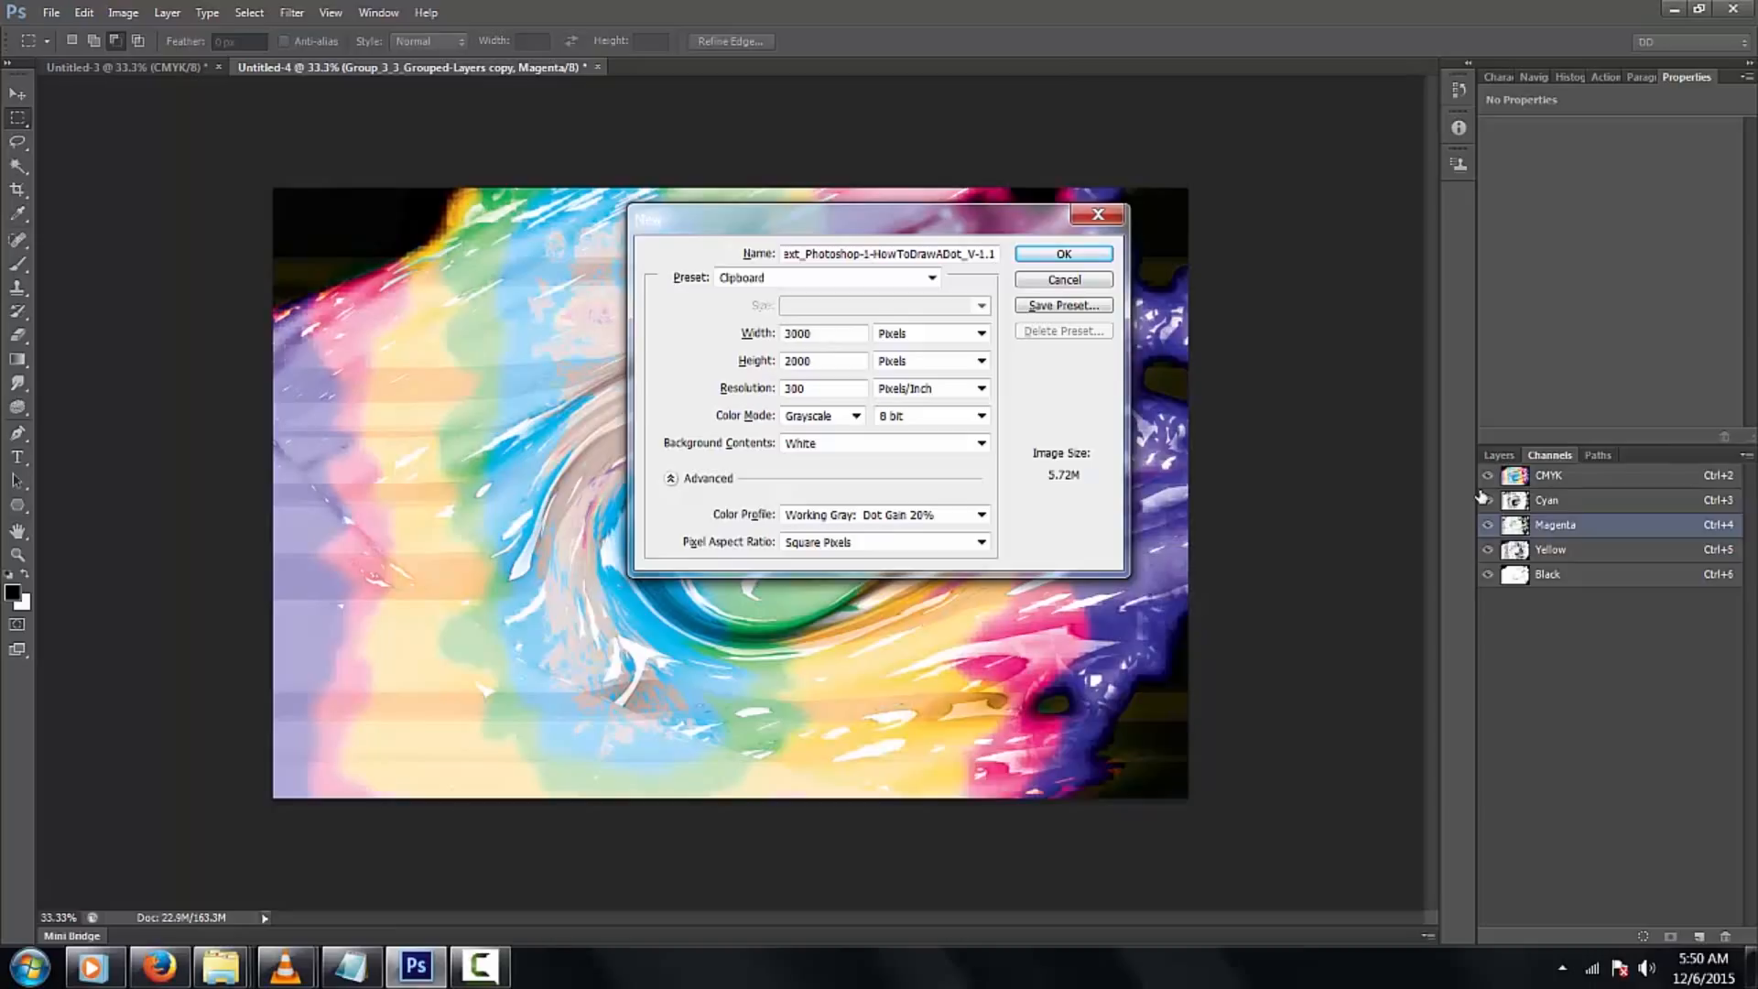
key("Return")
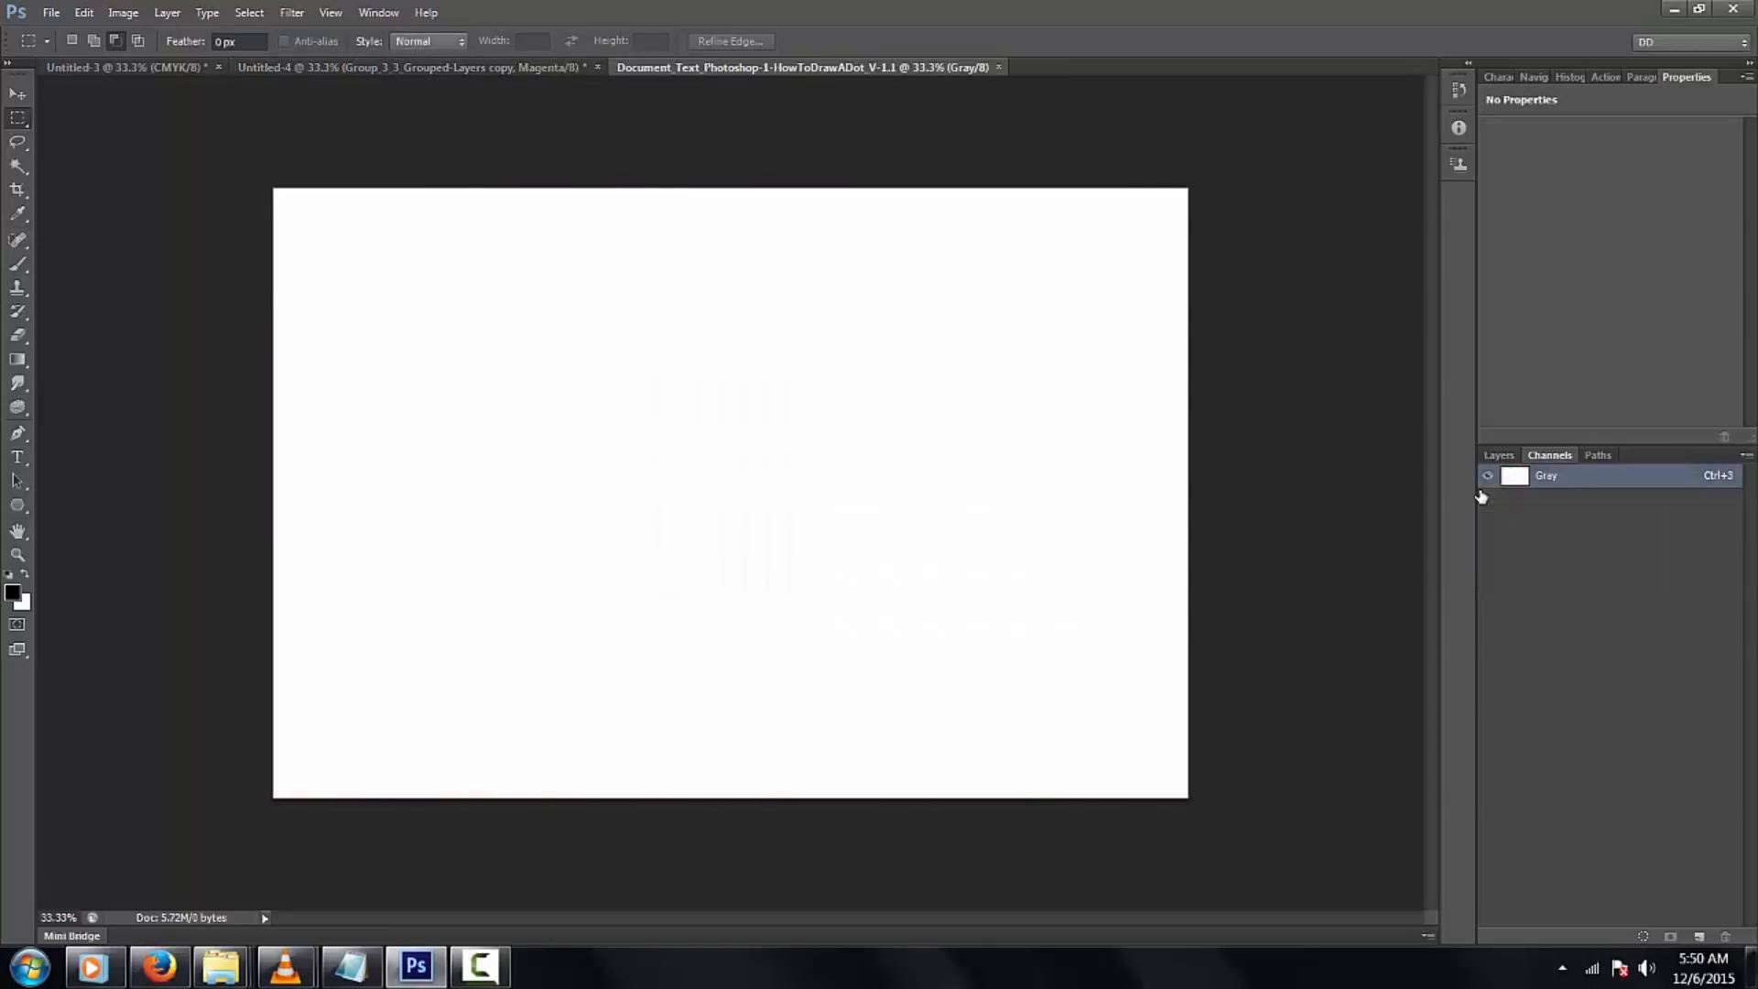
key("ctrl+v")
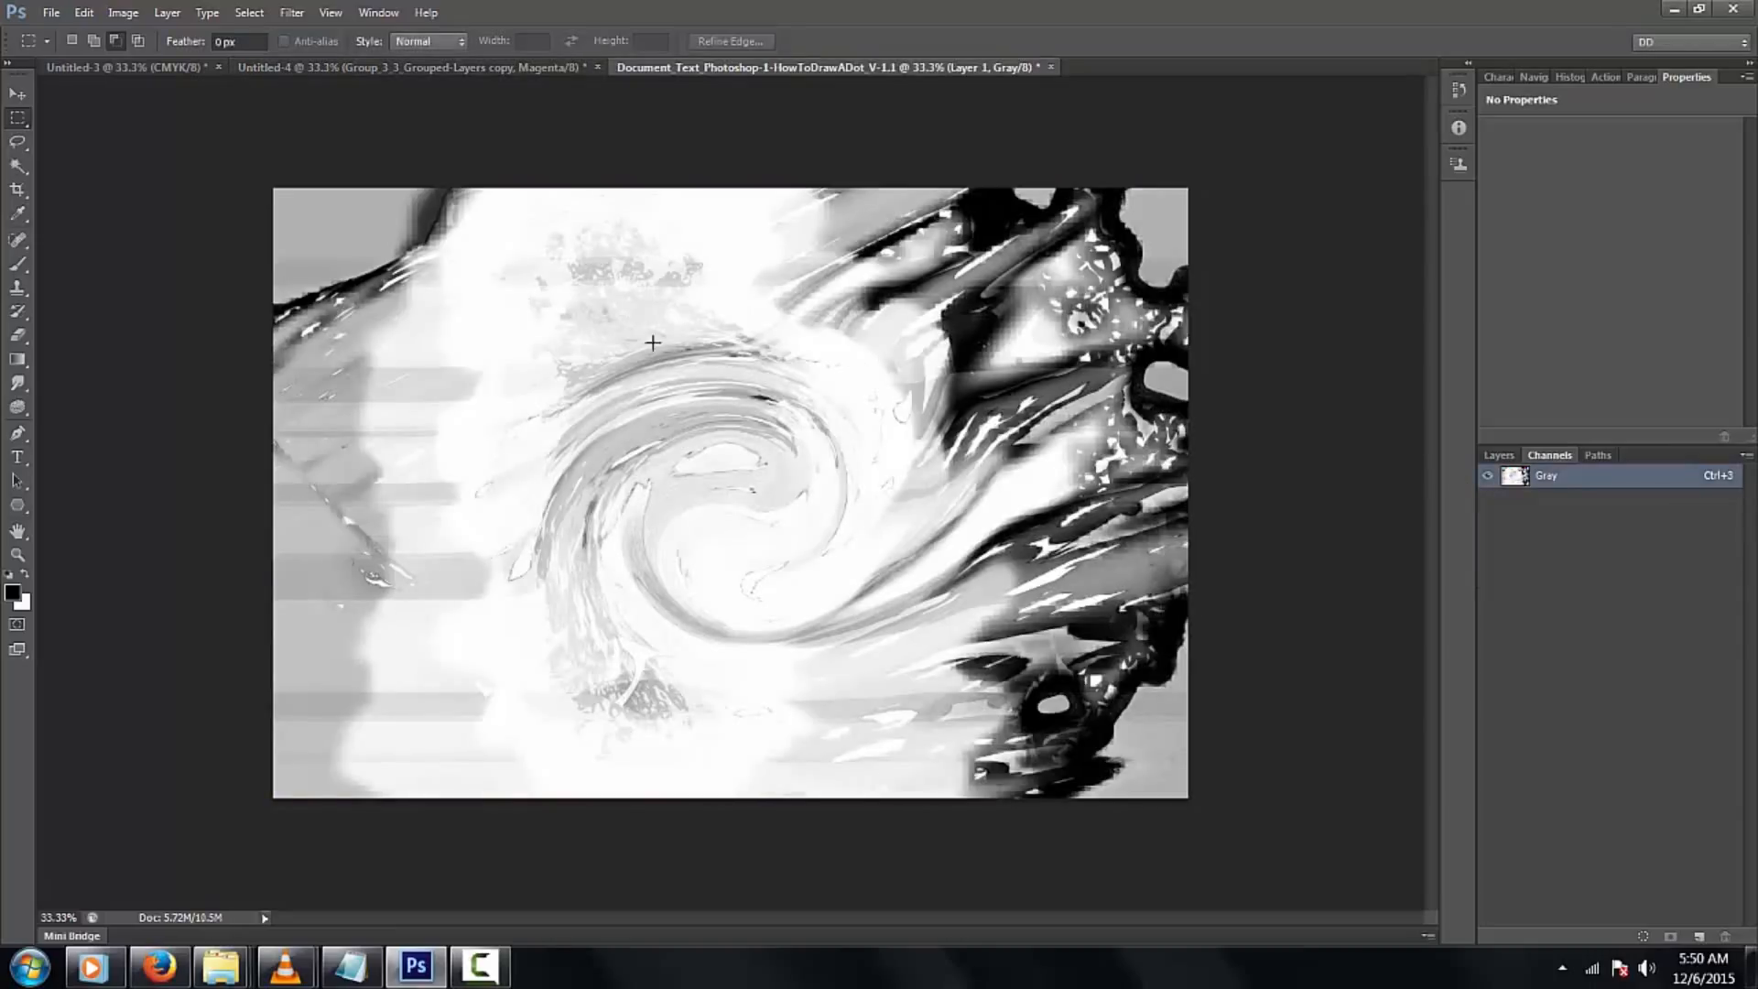
Add a new layer in the Untitled-4 document, name it The_Layer and set its blend mode to Subtract
key("ctrl+shift+Tab")
key("ctrl+shift+n")
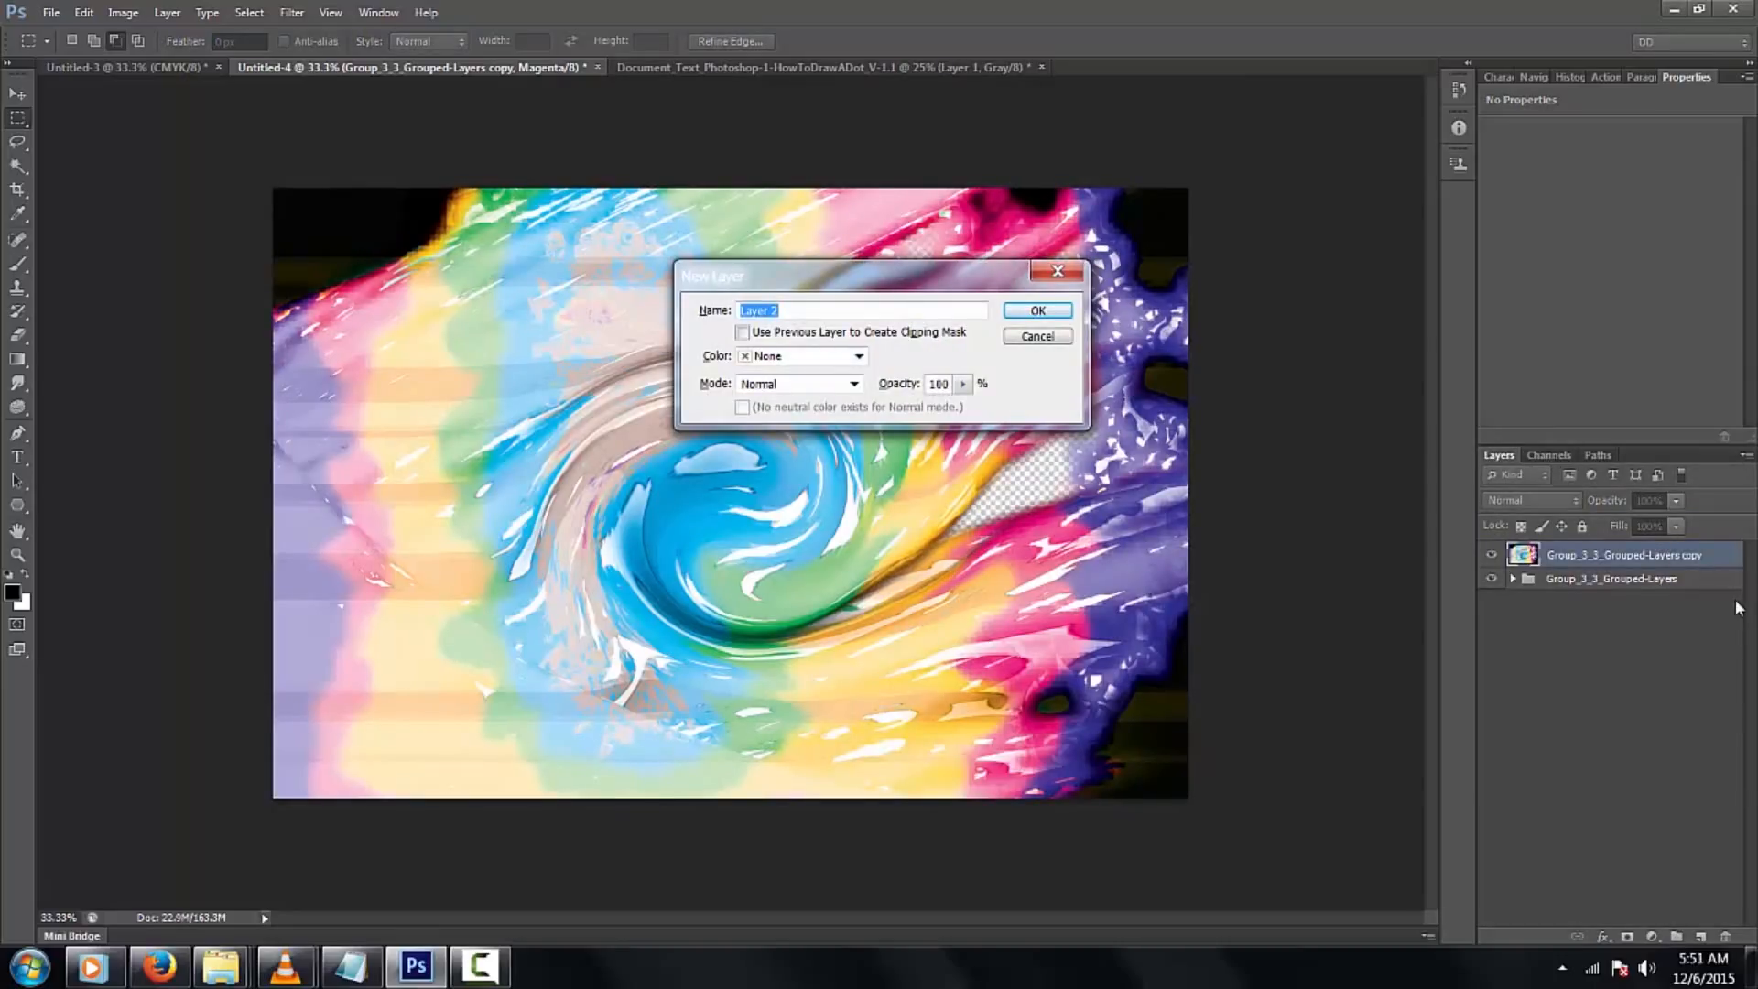
key("Return")
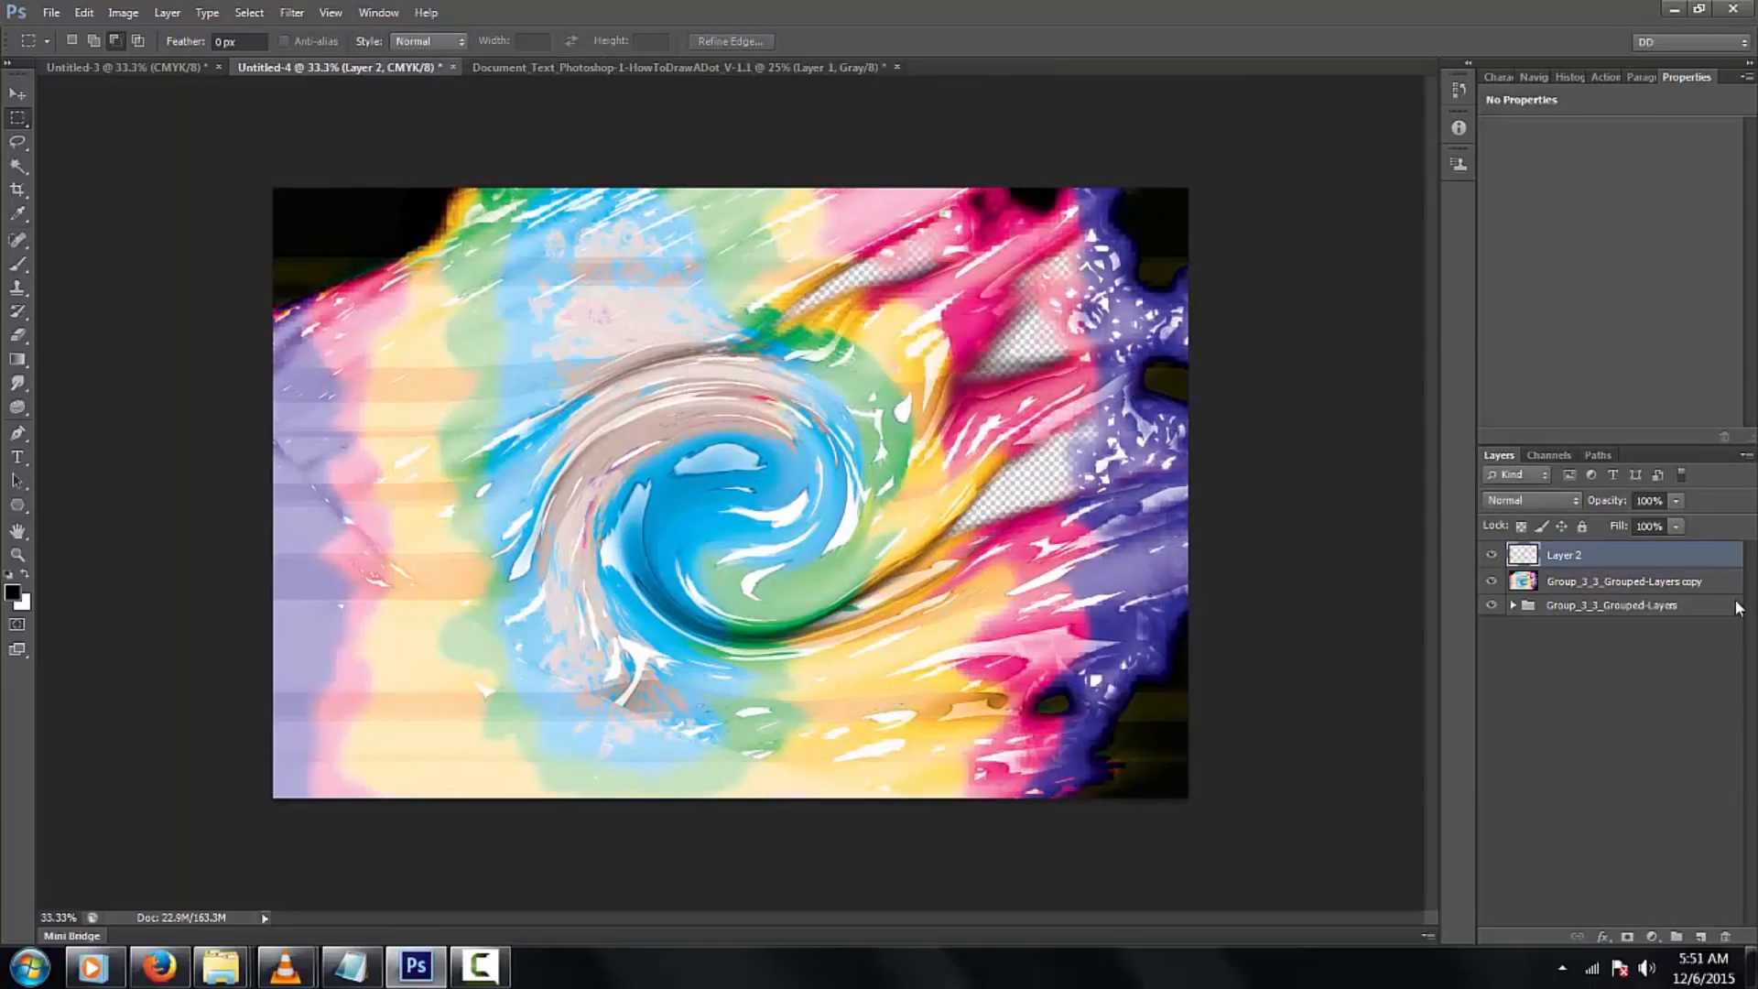
double_click(1565, 554)
type("The_Layer")
key("Return")
left_click(1539, 499)
left_click(1542, 469)
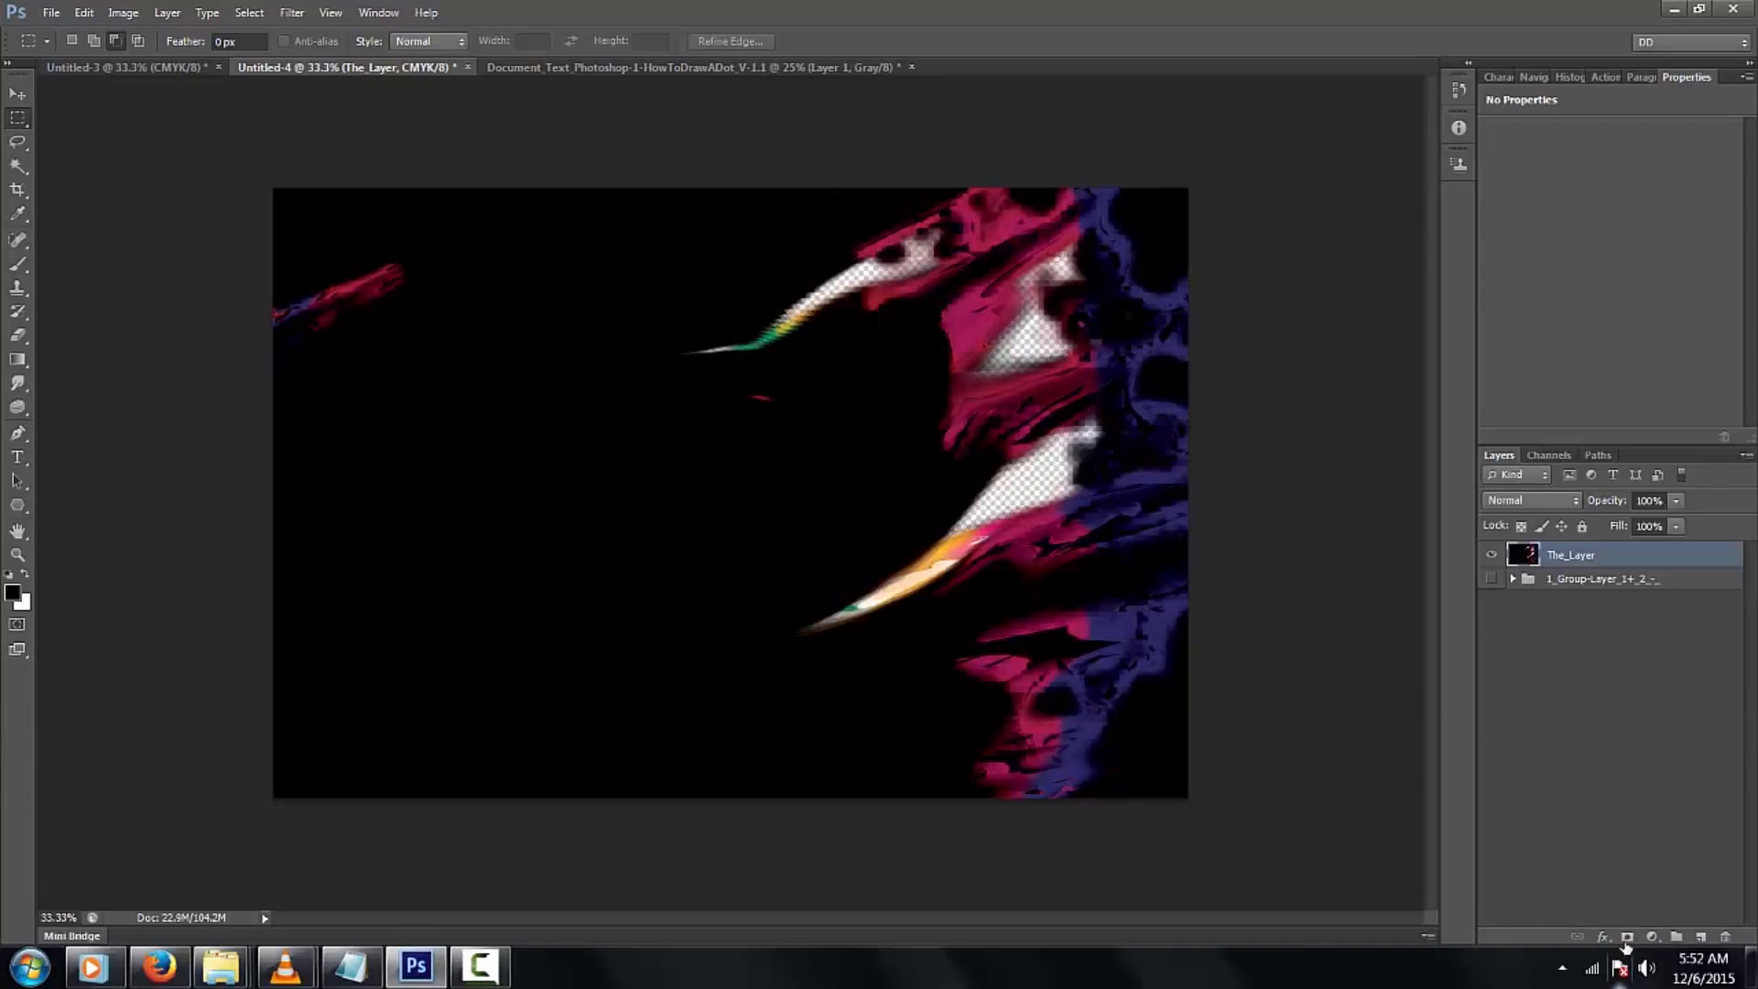
Add a layer mask to The_Layer and brush winding black strokes through it from the upper centre to the lower edge
left_click(1628, 937)
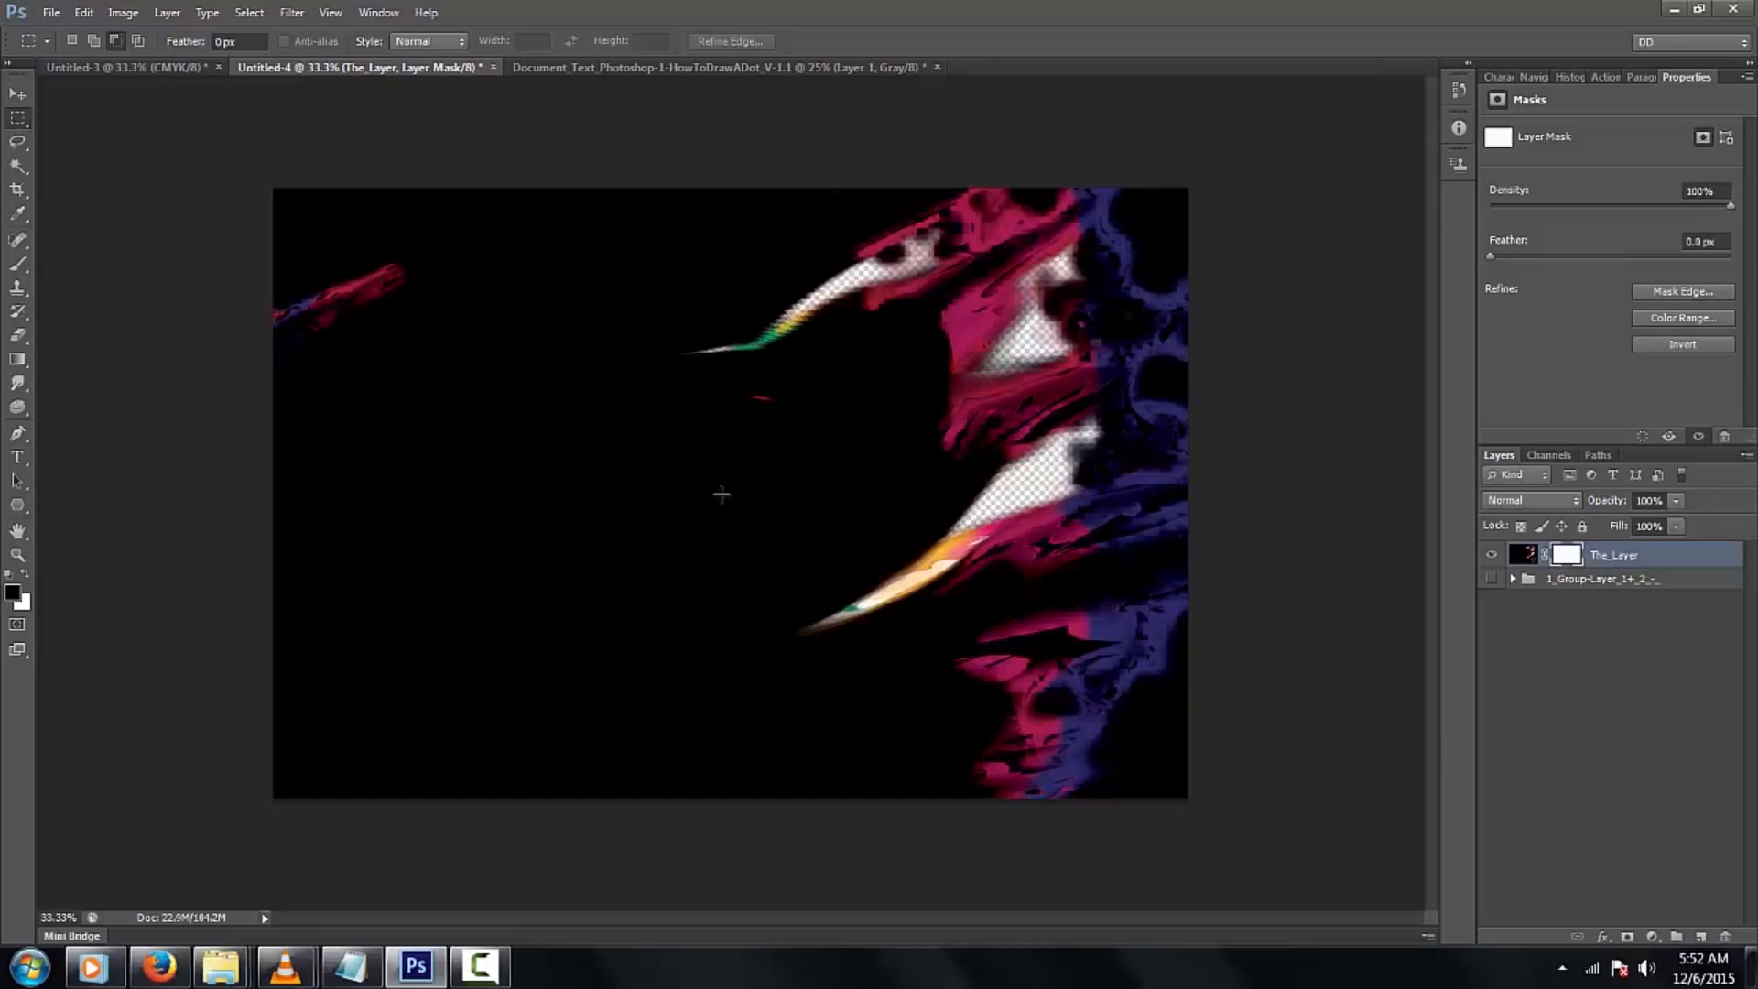
key("b")
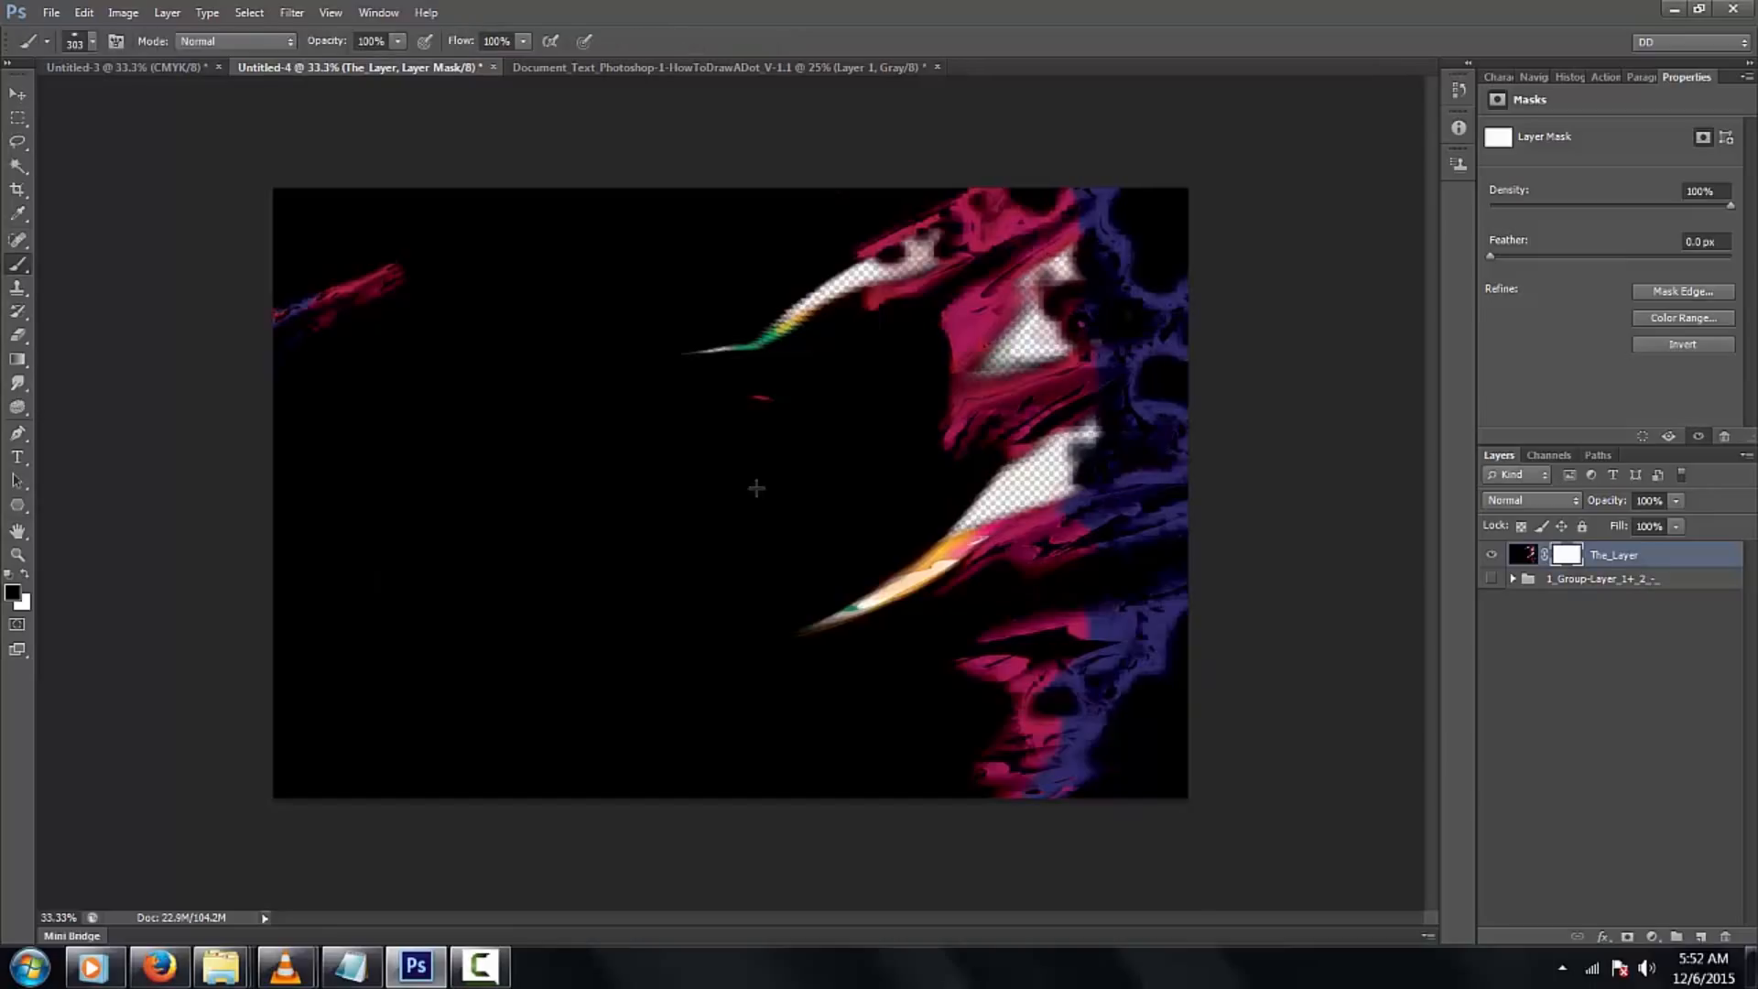
left_click_drag(761, 485, 730, 497)
left_click_drag(716, 278, 596, 808)
mouse_move(877, 789)
left_mouse_down()
mouse_move(908, 724)
mouse_move(881, 696)
left_mouse_up()
mouse_move(595, 508)
left_mouse_down()
mouse_move(605, 540)
mouse_move(426, 664)
mouse_move(403, 785)
left_mouse_up()
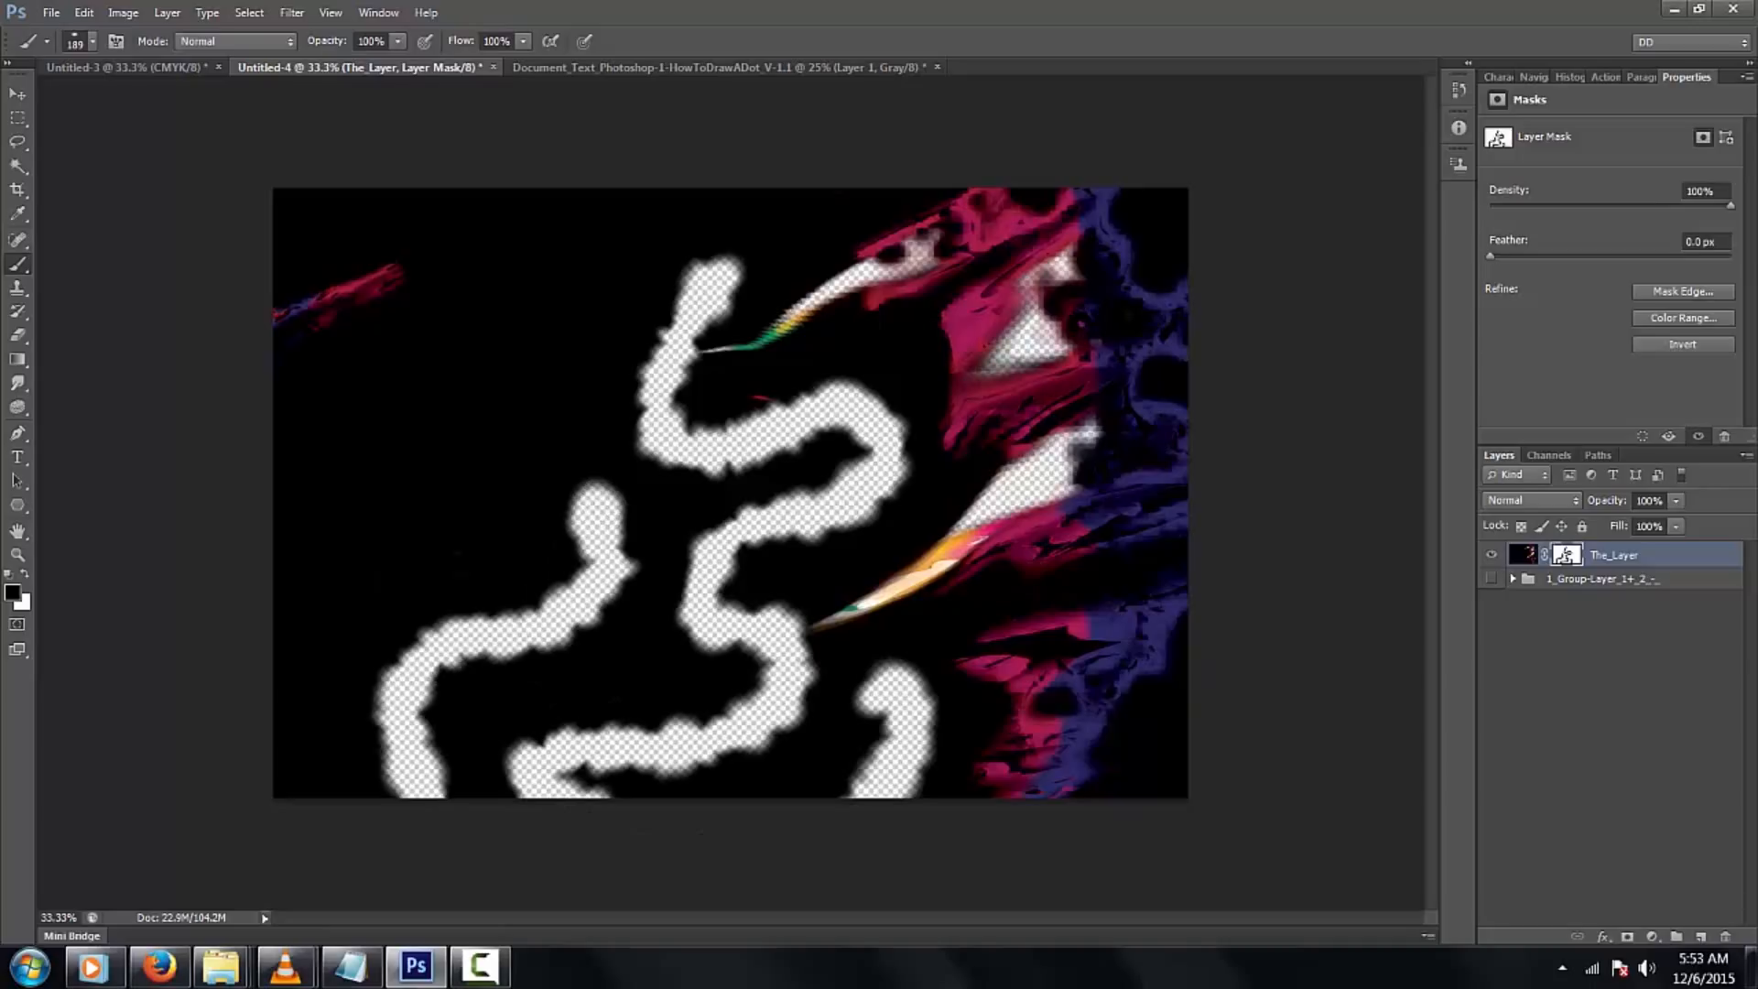
mouse_move(581, 219)
left_mouse_down()
mouse_move(523, 299)
mouse_move(542, 425)
mouse_move(392, 512)
mouse_move(310, 628)
mouse_move(283, 720)
mouse_move(289, 796)
left_mouse_up()
Show the 1_Group-Layer_1+_2_-_ group and brush more interconnecting black strokes on The_Layer's mask to reveal the artwork beneath
left_click(1492, 579)
left_click_drag(512, 341, 276, 445)
left_click_drag(786, 191, 743, 275)
mouse_move(744, 458)
left_mouse_down()
mouse_move(779, 511)
mouse_move(886, 578)
left_mouse_up()
mouse_move(590, 515)
left_mouse_down()
mouse_move(533, 461)
mouse_move(421, 271)
mouse_move(194, 222)
left_mouse_up()
left_click_drag(408, 503, 458, 618)
left_click_drag(579, 612, 634, 723)
left_click_drag(758, 735, 881, 698)
mouse_move(898, 586)
left_mouse_down()
mouse_move(930, 671)
mouse_move(891, 691)
left_mouse_up()
left_click_drag(660, 430, 587, 492)
left_click_drag(708, 618, 616, 668)
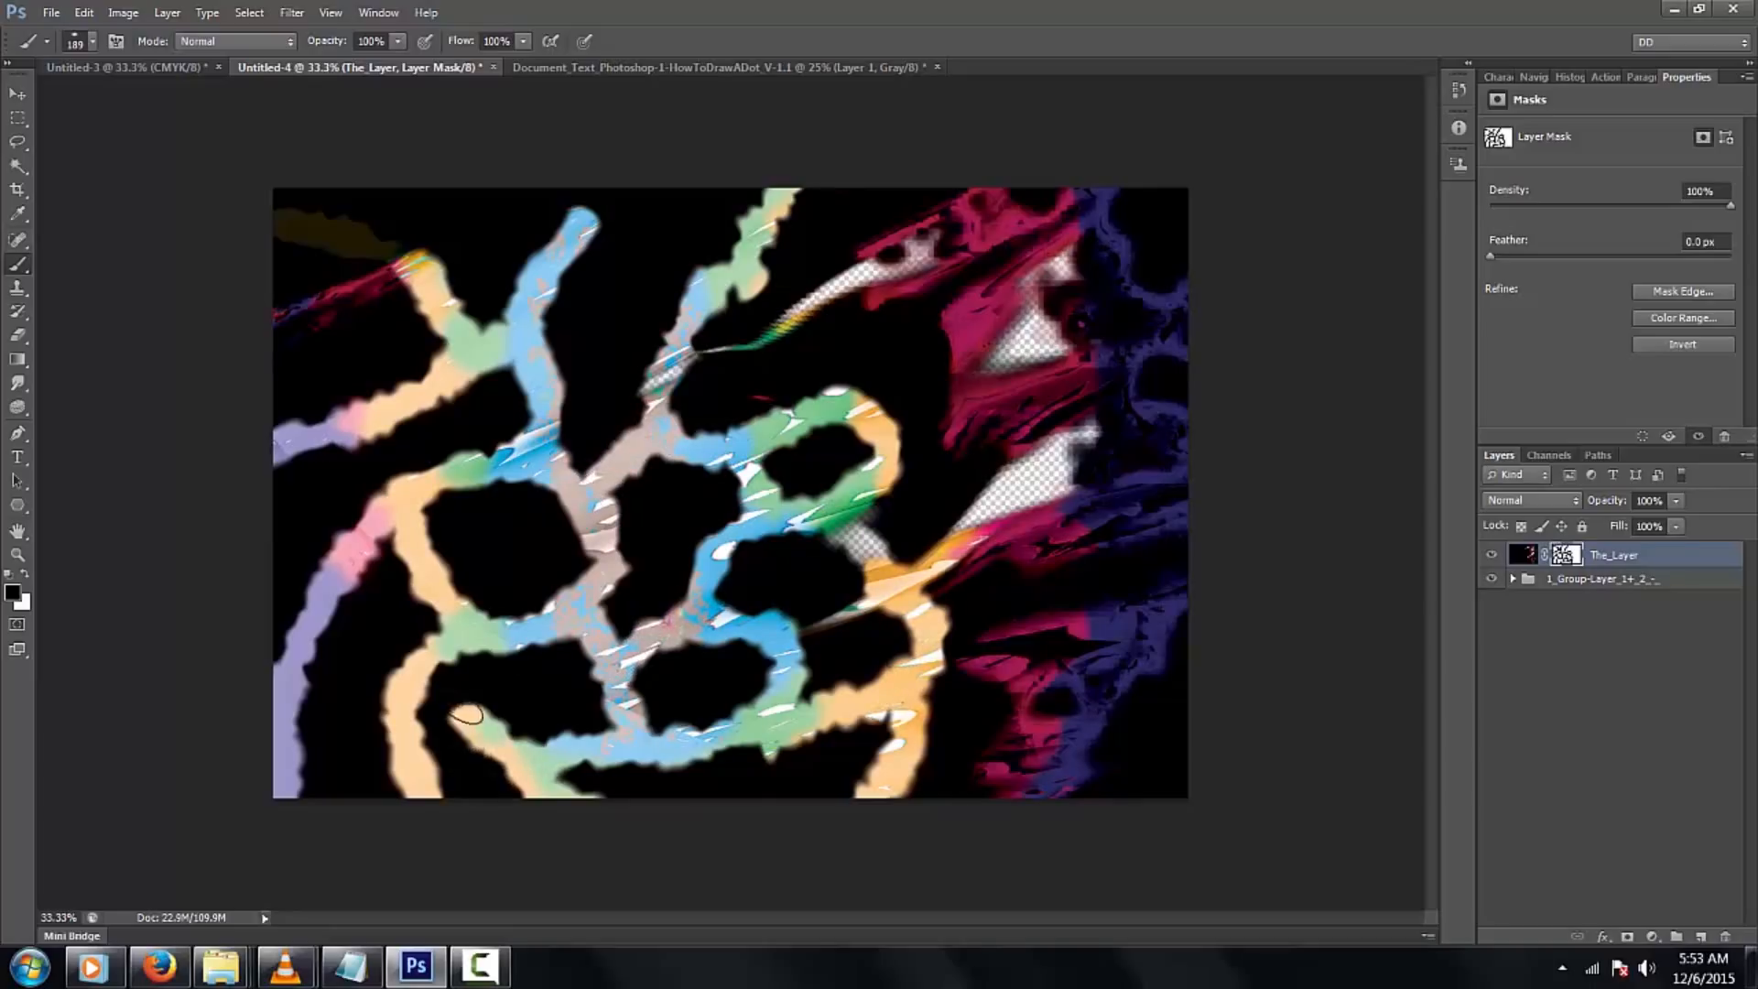
Stamp The_Layer and the group below it into a merged copy and clear the marquee selection
left_click(1687, 584, "shift")
key("ctrl+alt+e")
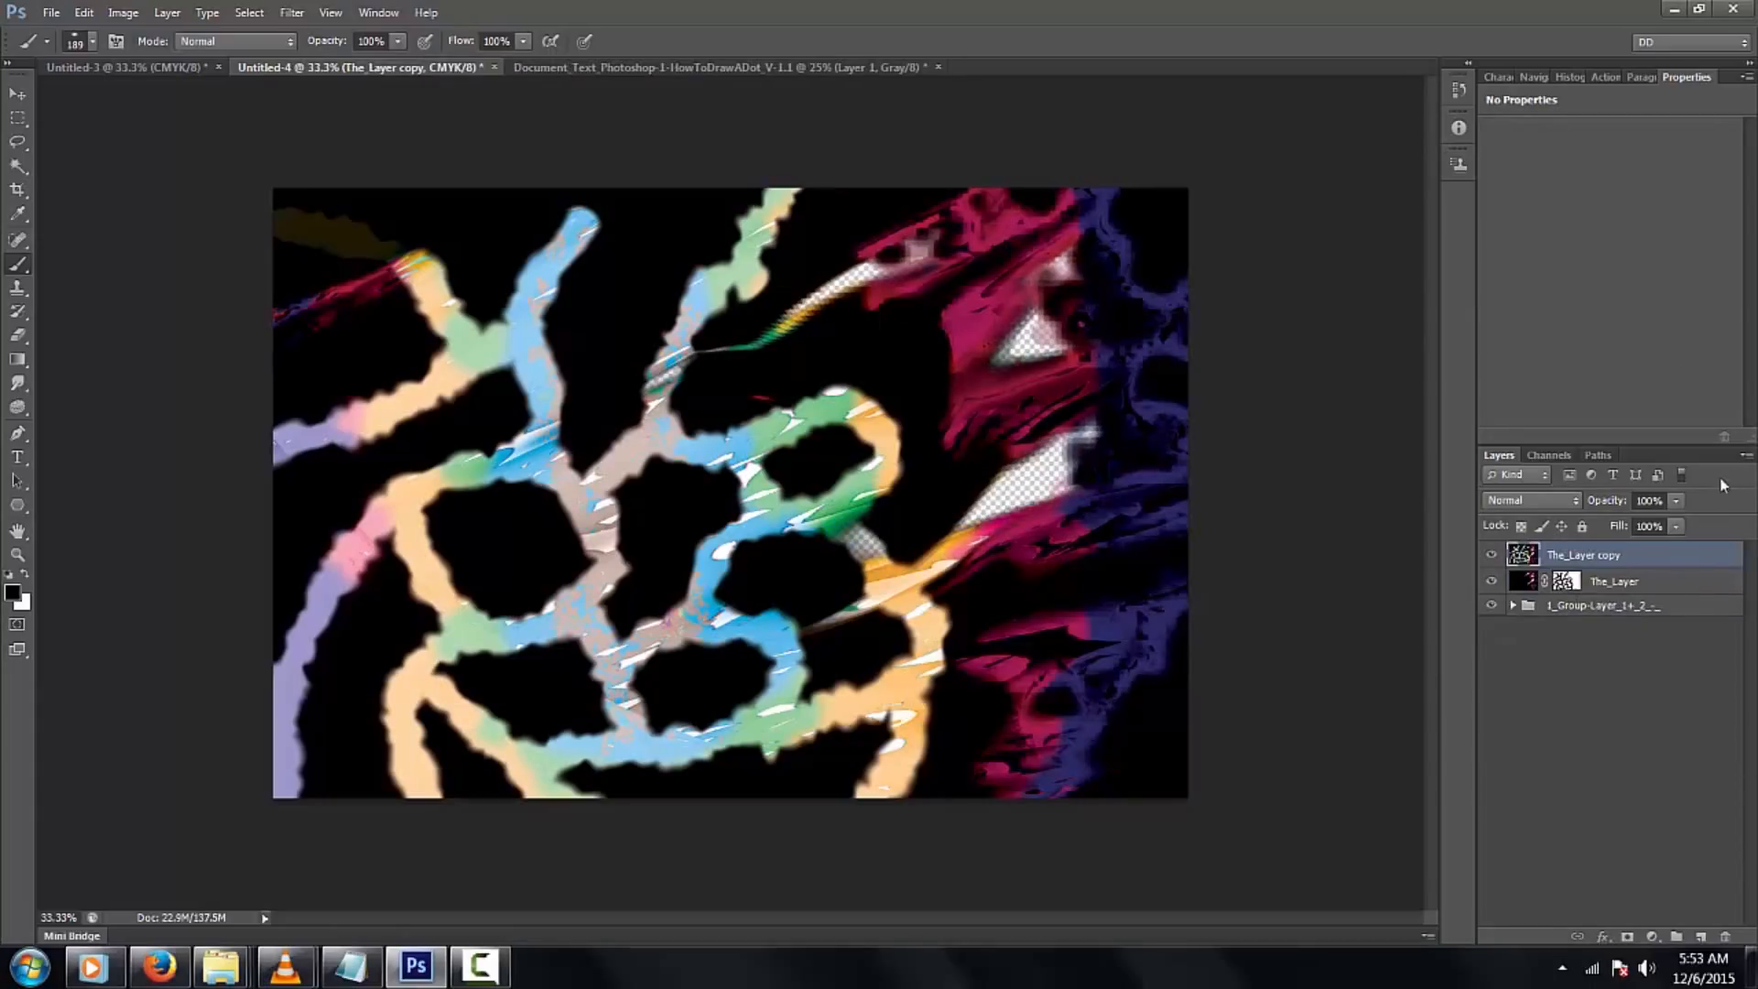
left_click(1491, 555)
left_click(1492, 555)
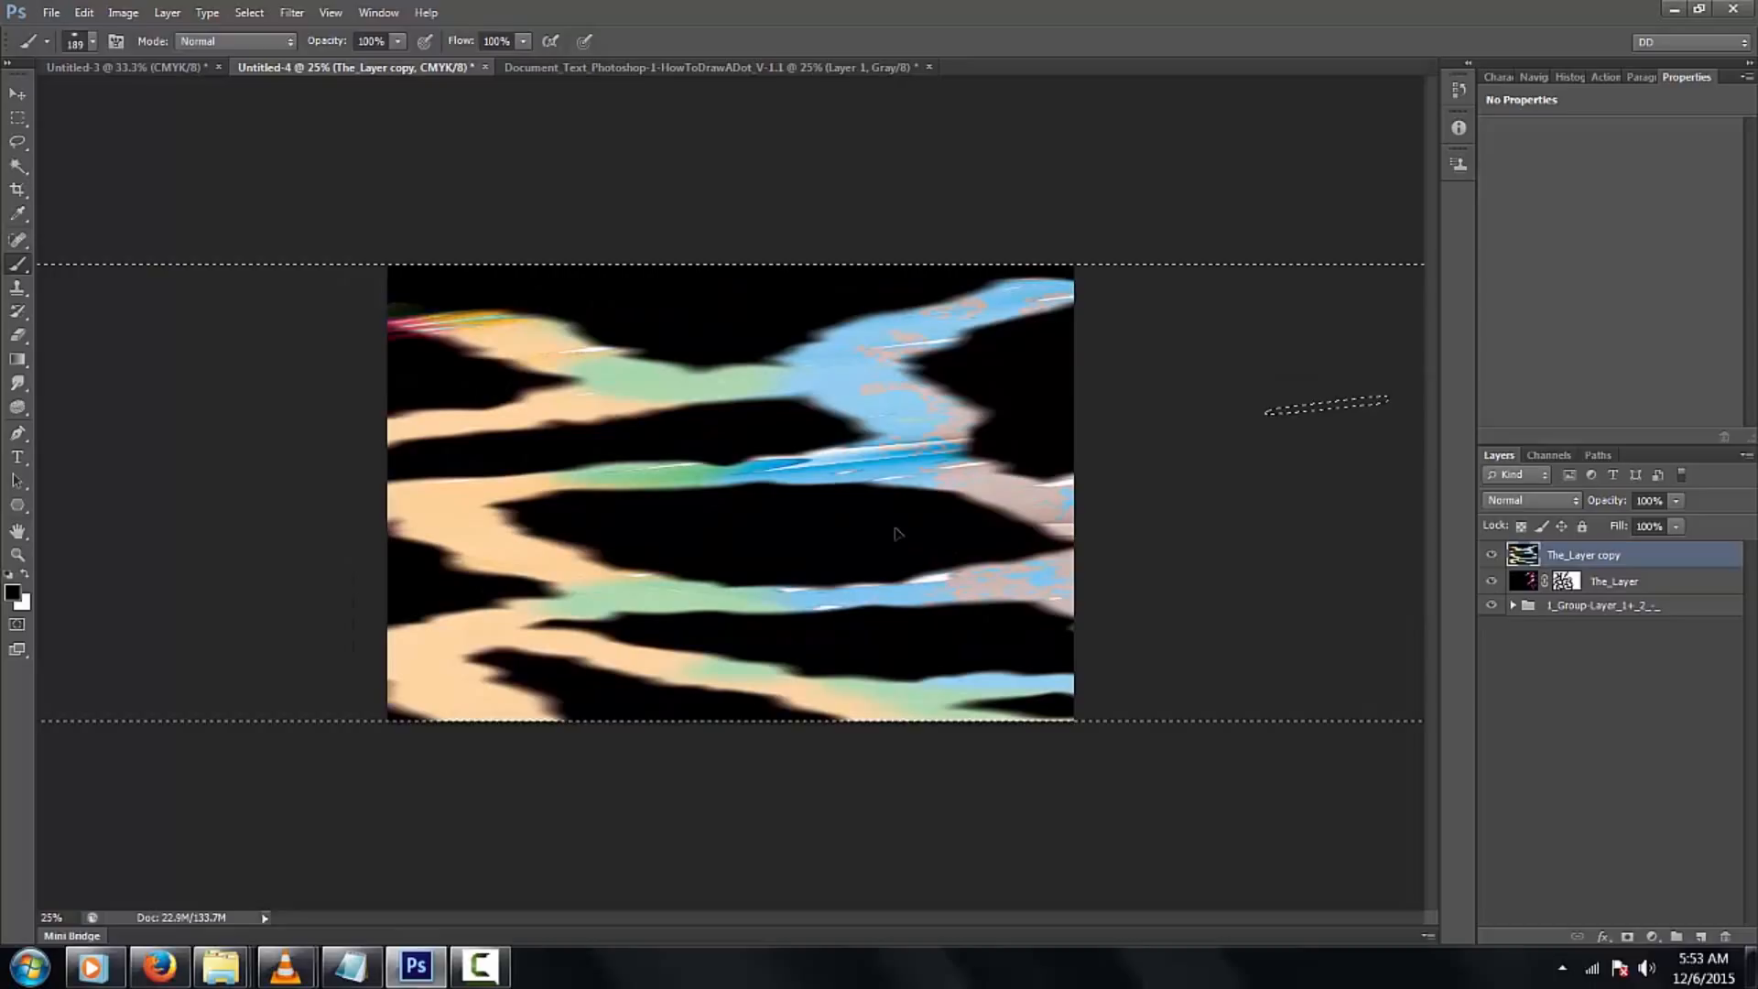
key("m")
key("ctrl+d")
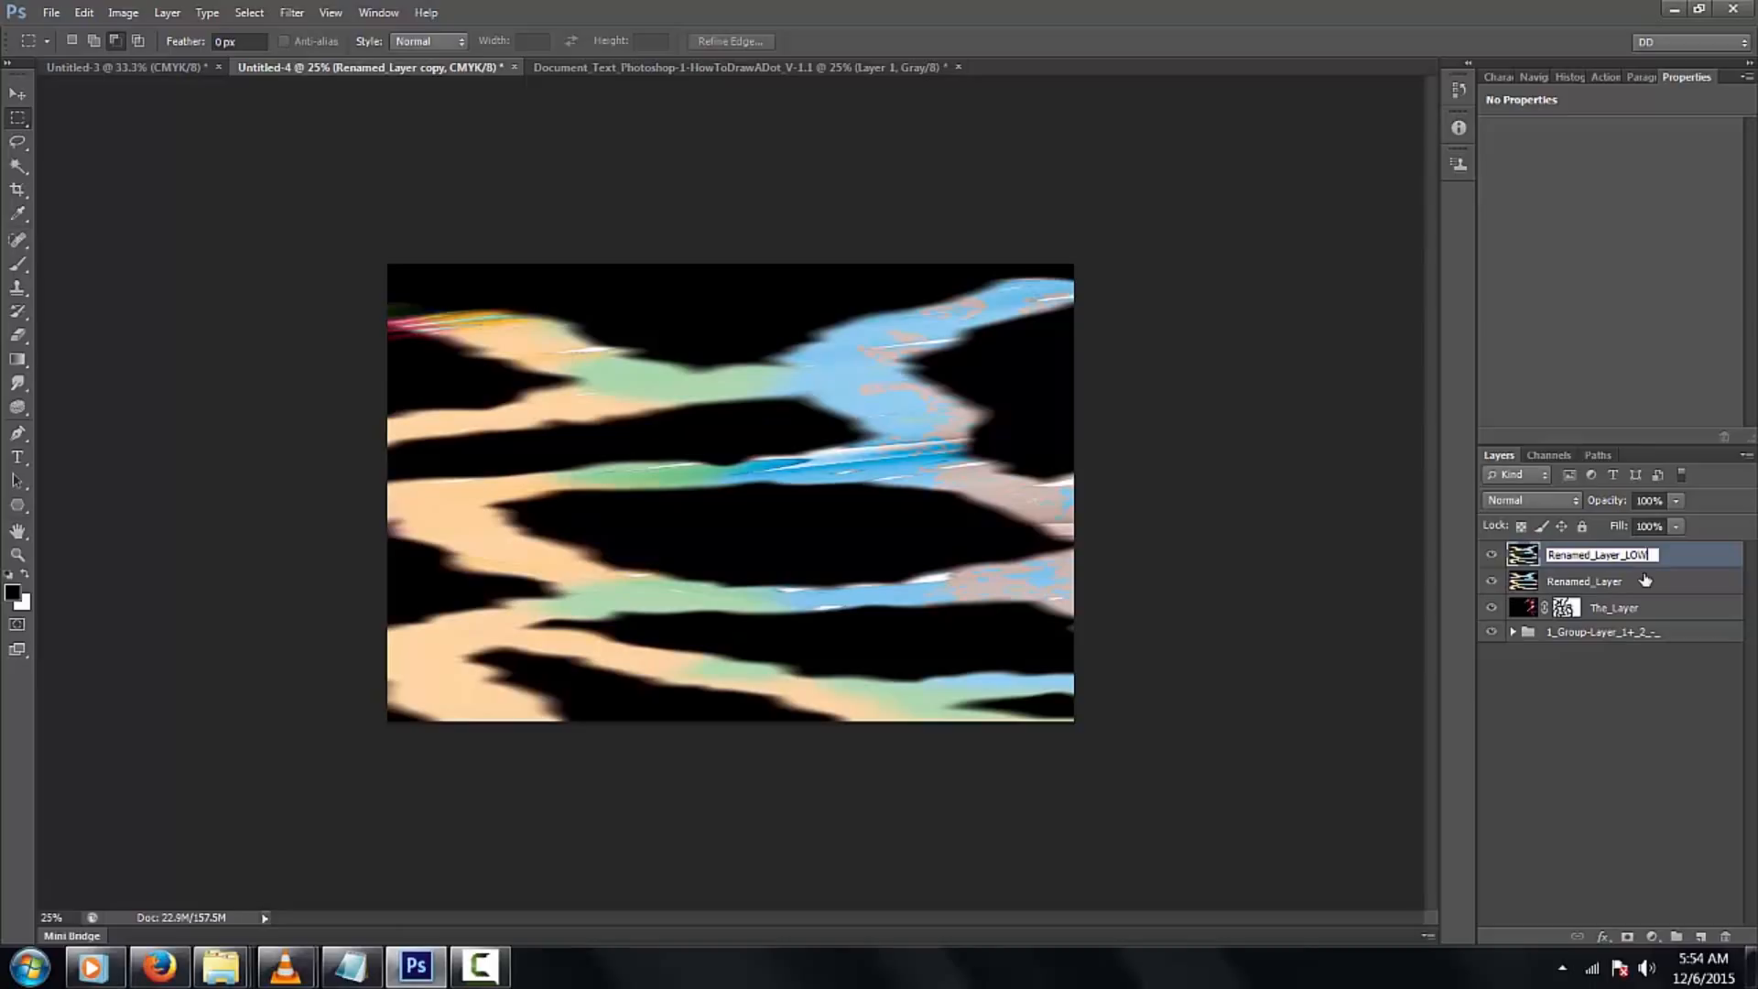
Rename the duplicated layer Renamed_Layer_LOWFRQ and apply a Box Blur with a 10-pixel radius to it
type("FRQ")
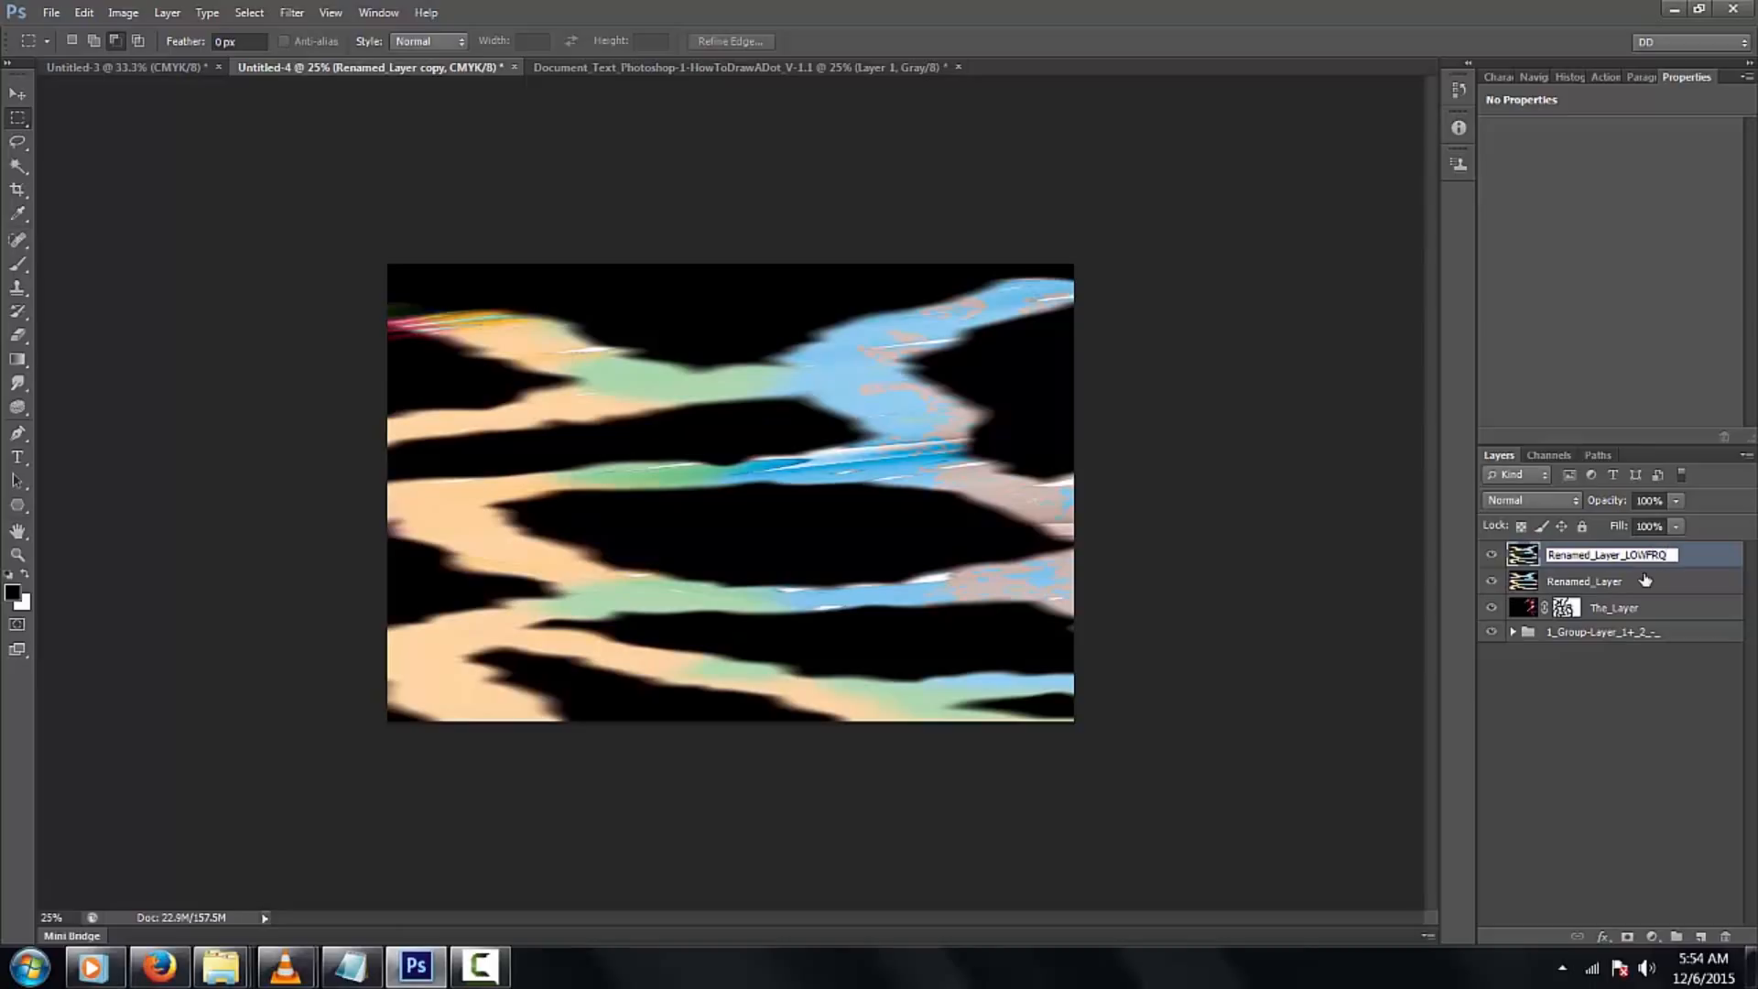
key("Return")
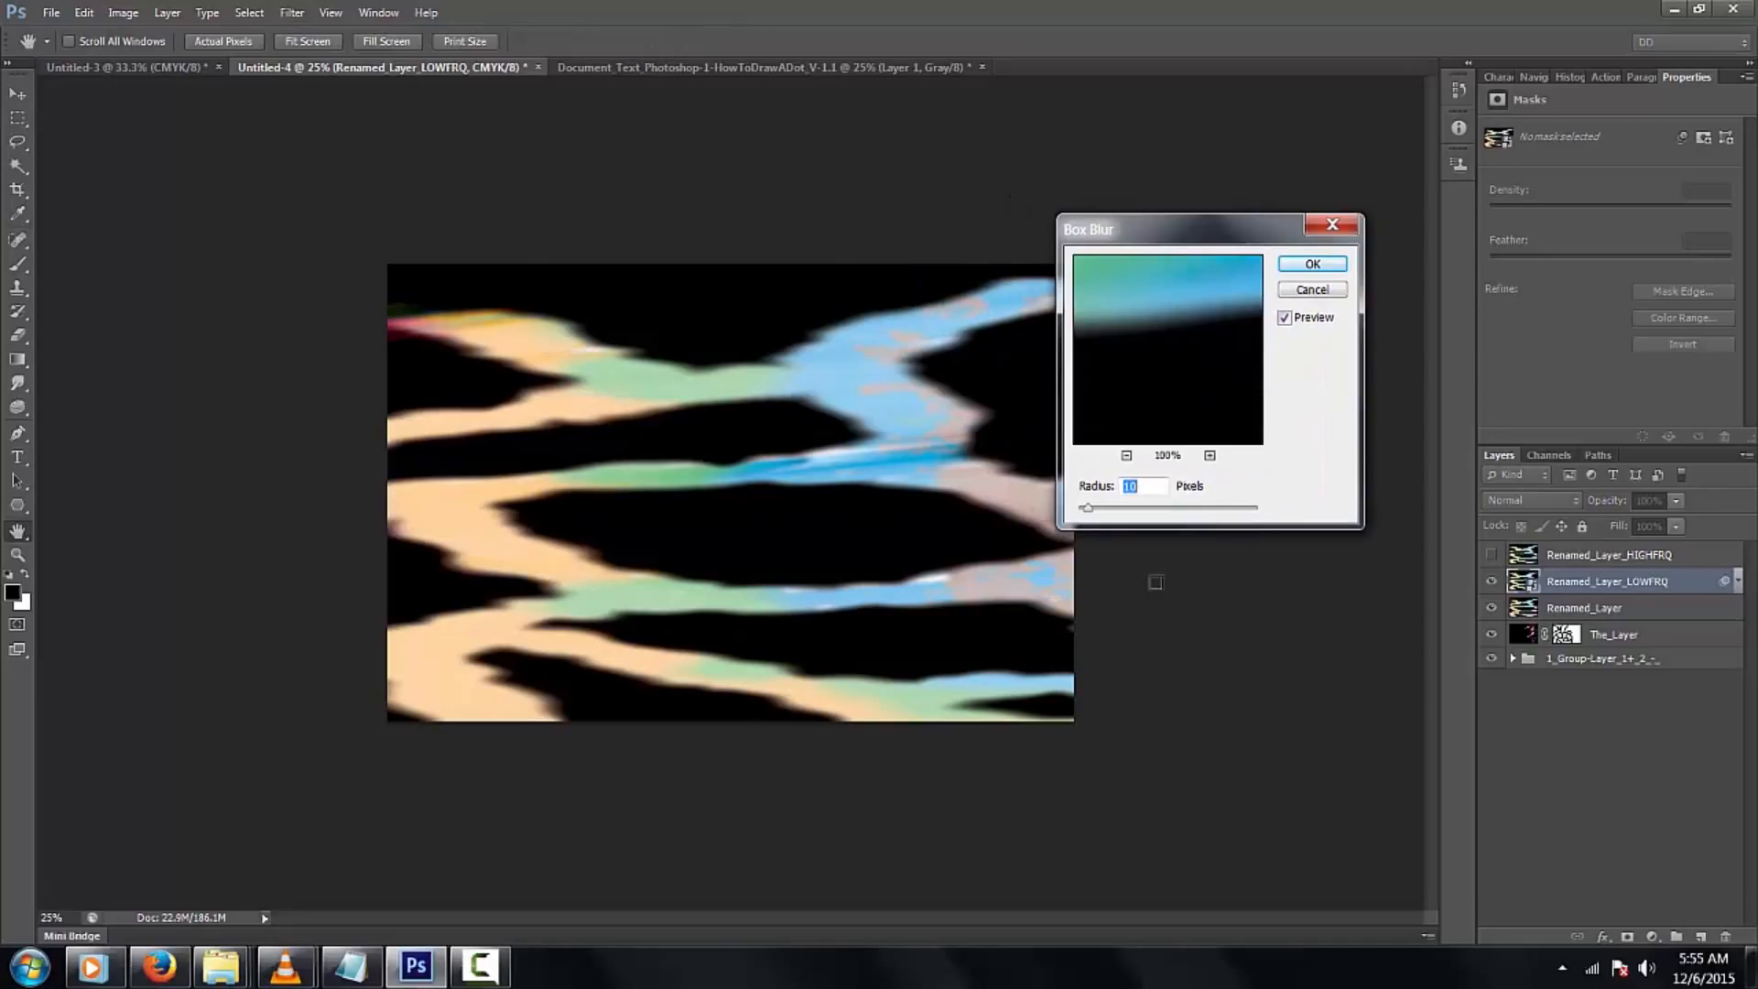
left_click(1312, 264)
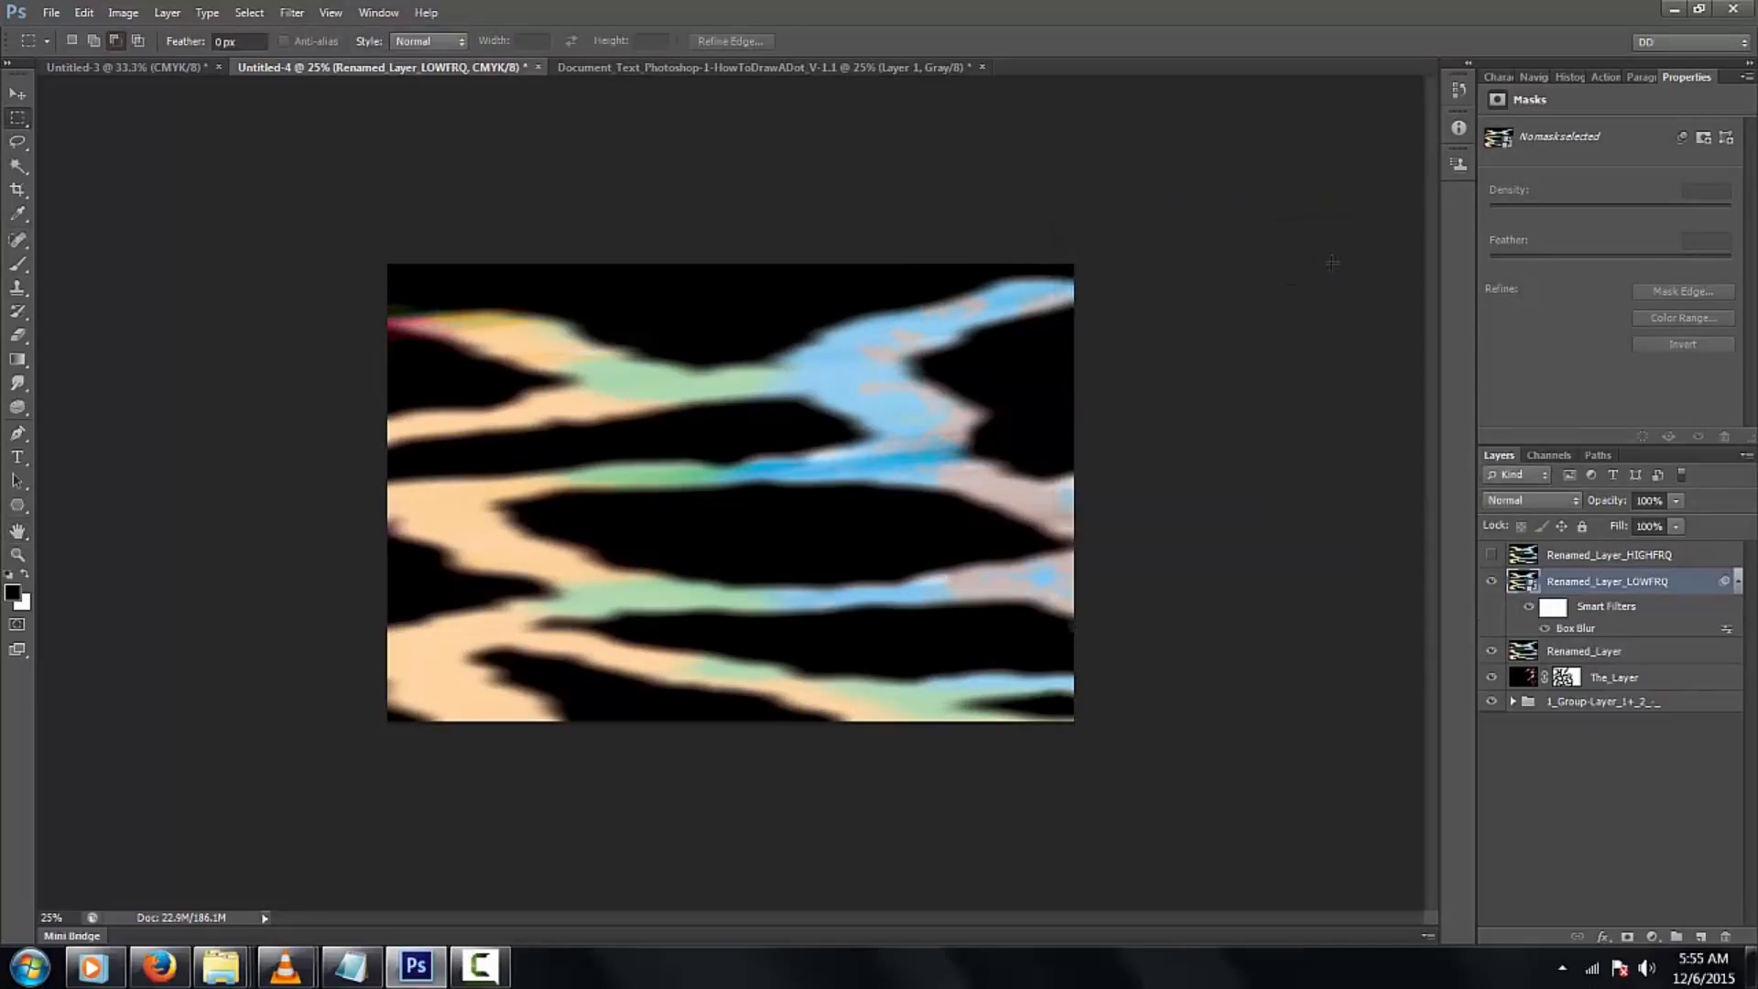
Use Apply Image on Renamed_Layer_HIGHFRQ with the Cyan channel of Renamed_Layer_LOWFRQ as source and Subtract blending
left_click(128, 15)
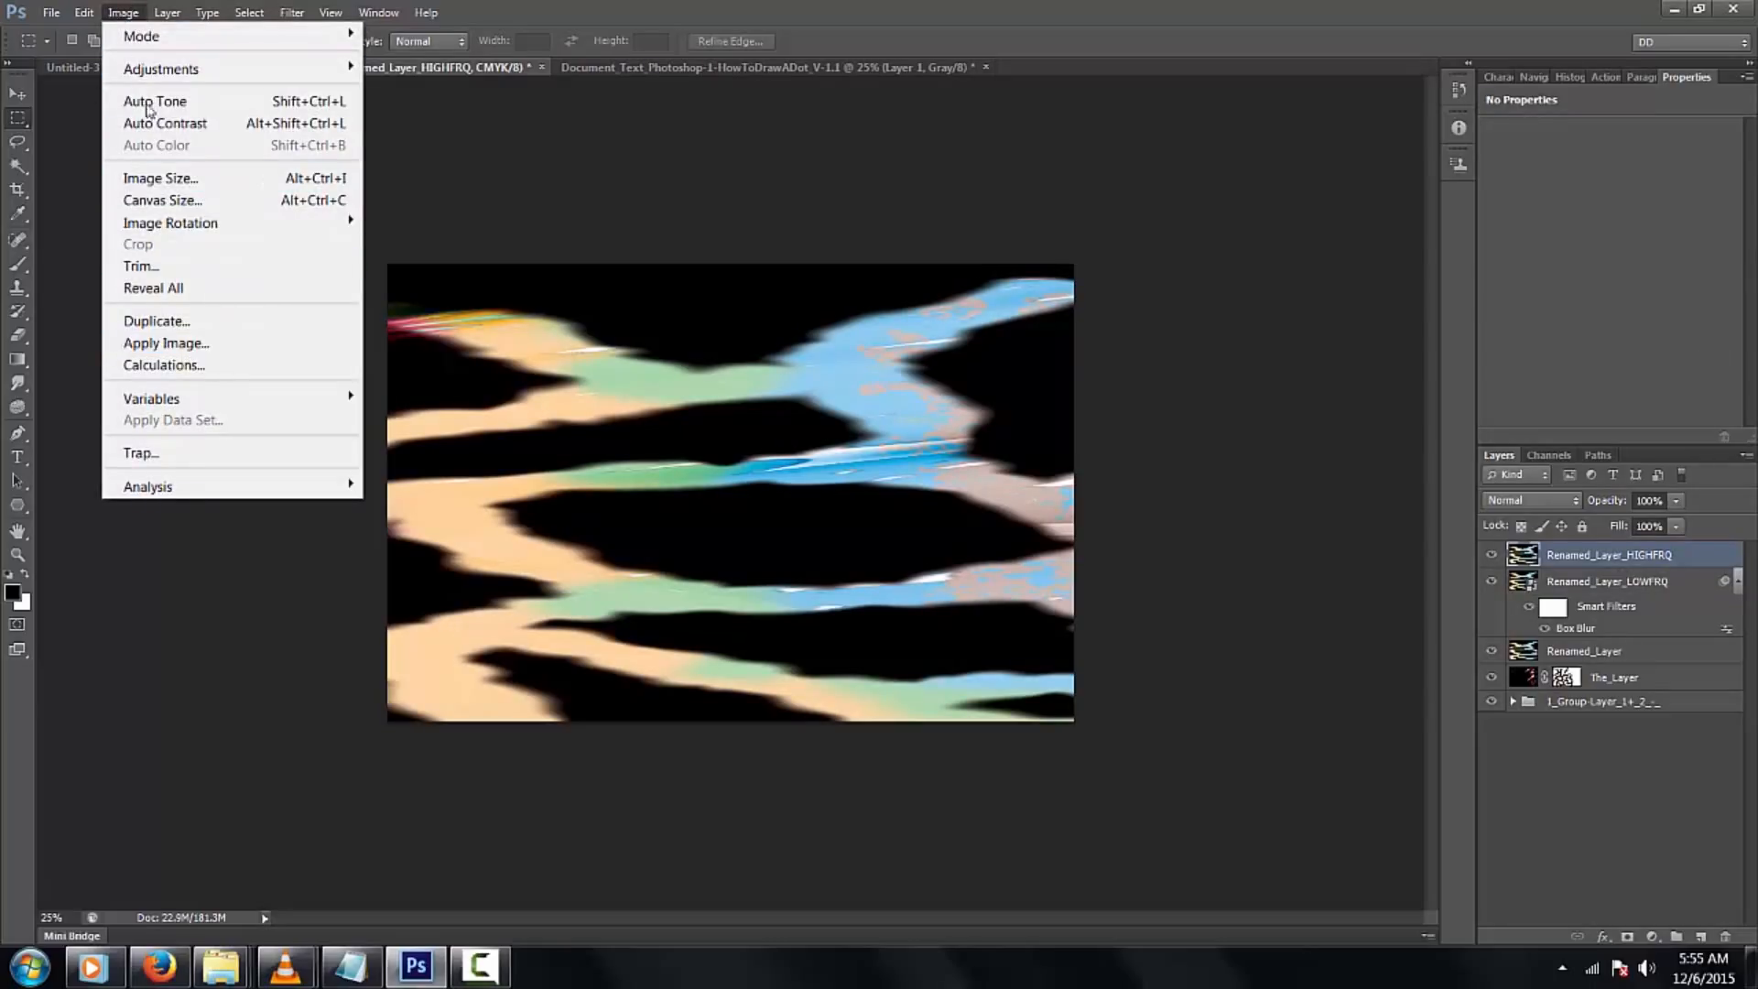
left_click(176, 344)
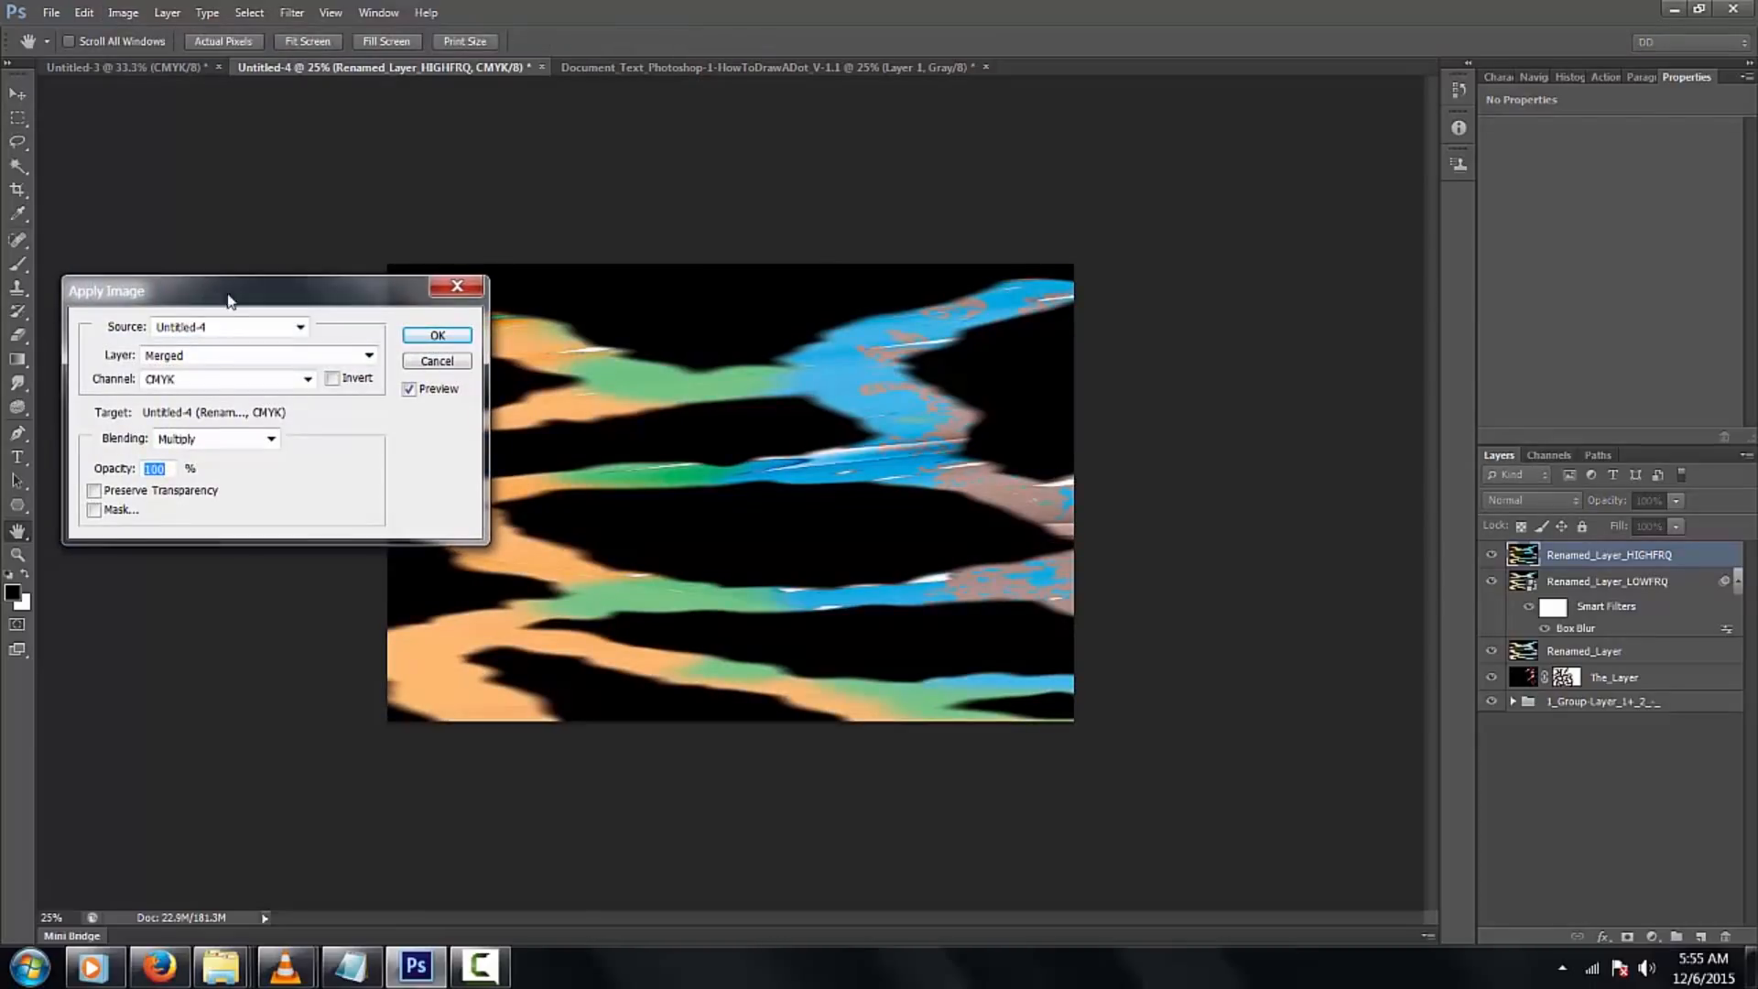
left_click(258, 359)
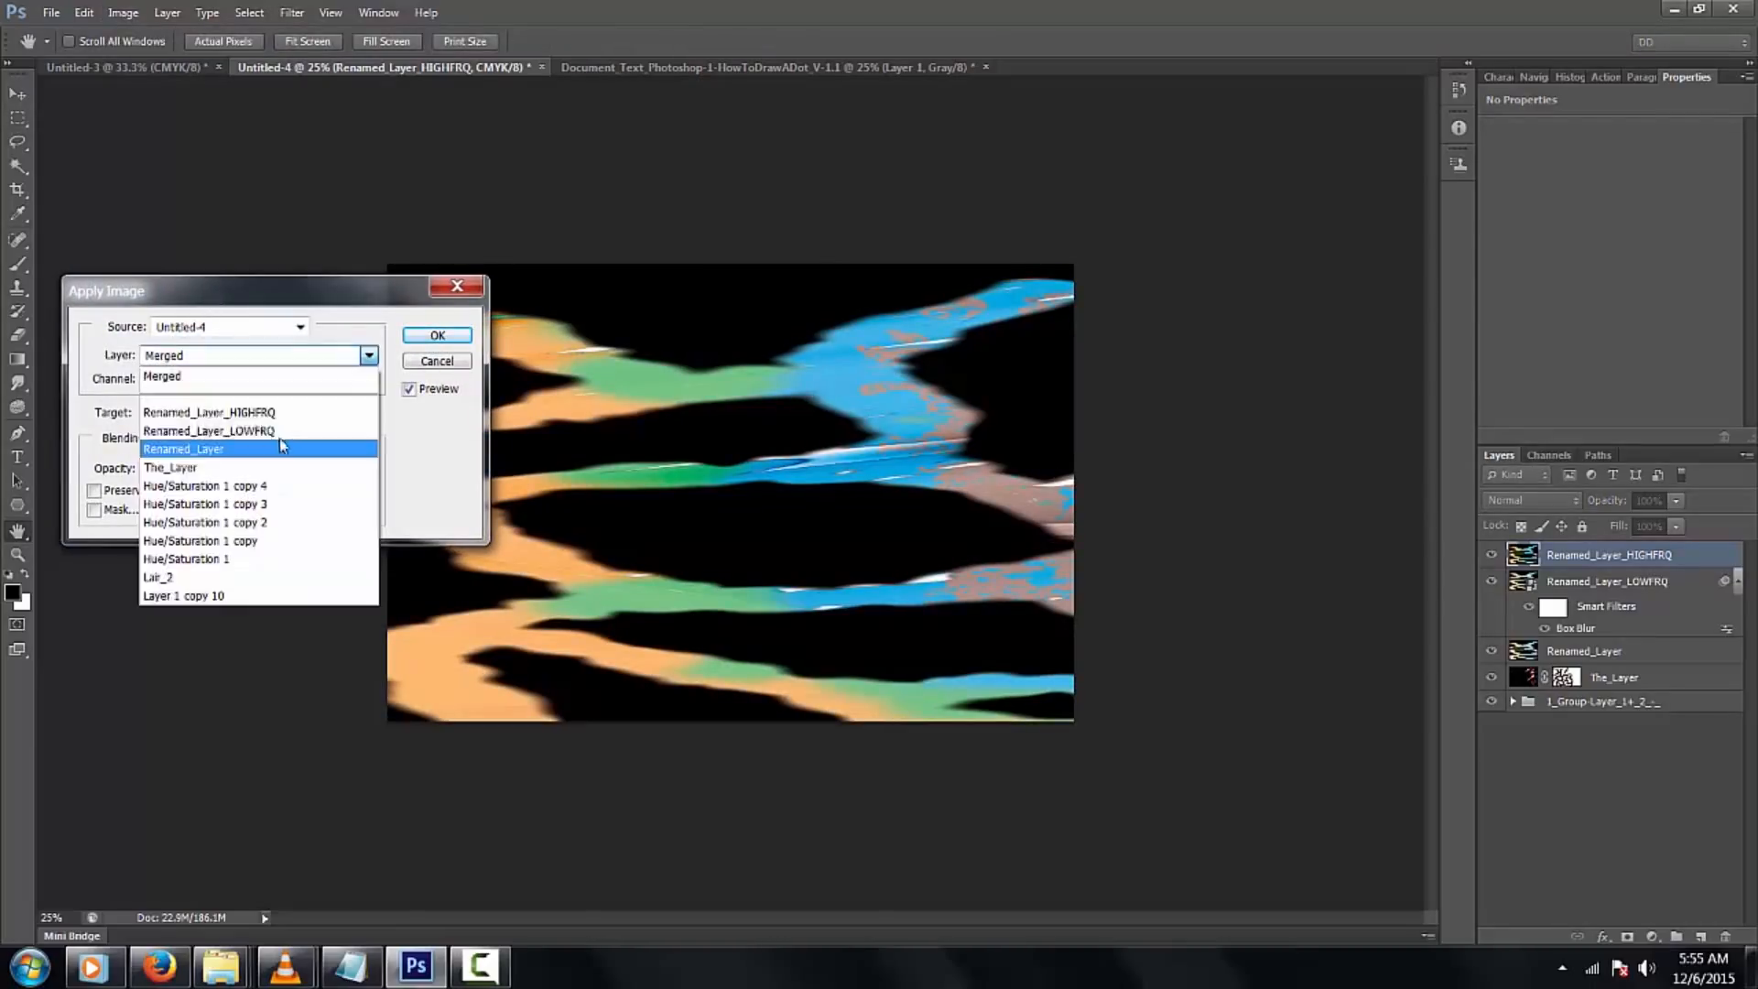
left_click(274, 440)
key("Tab")
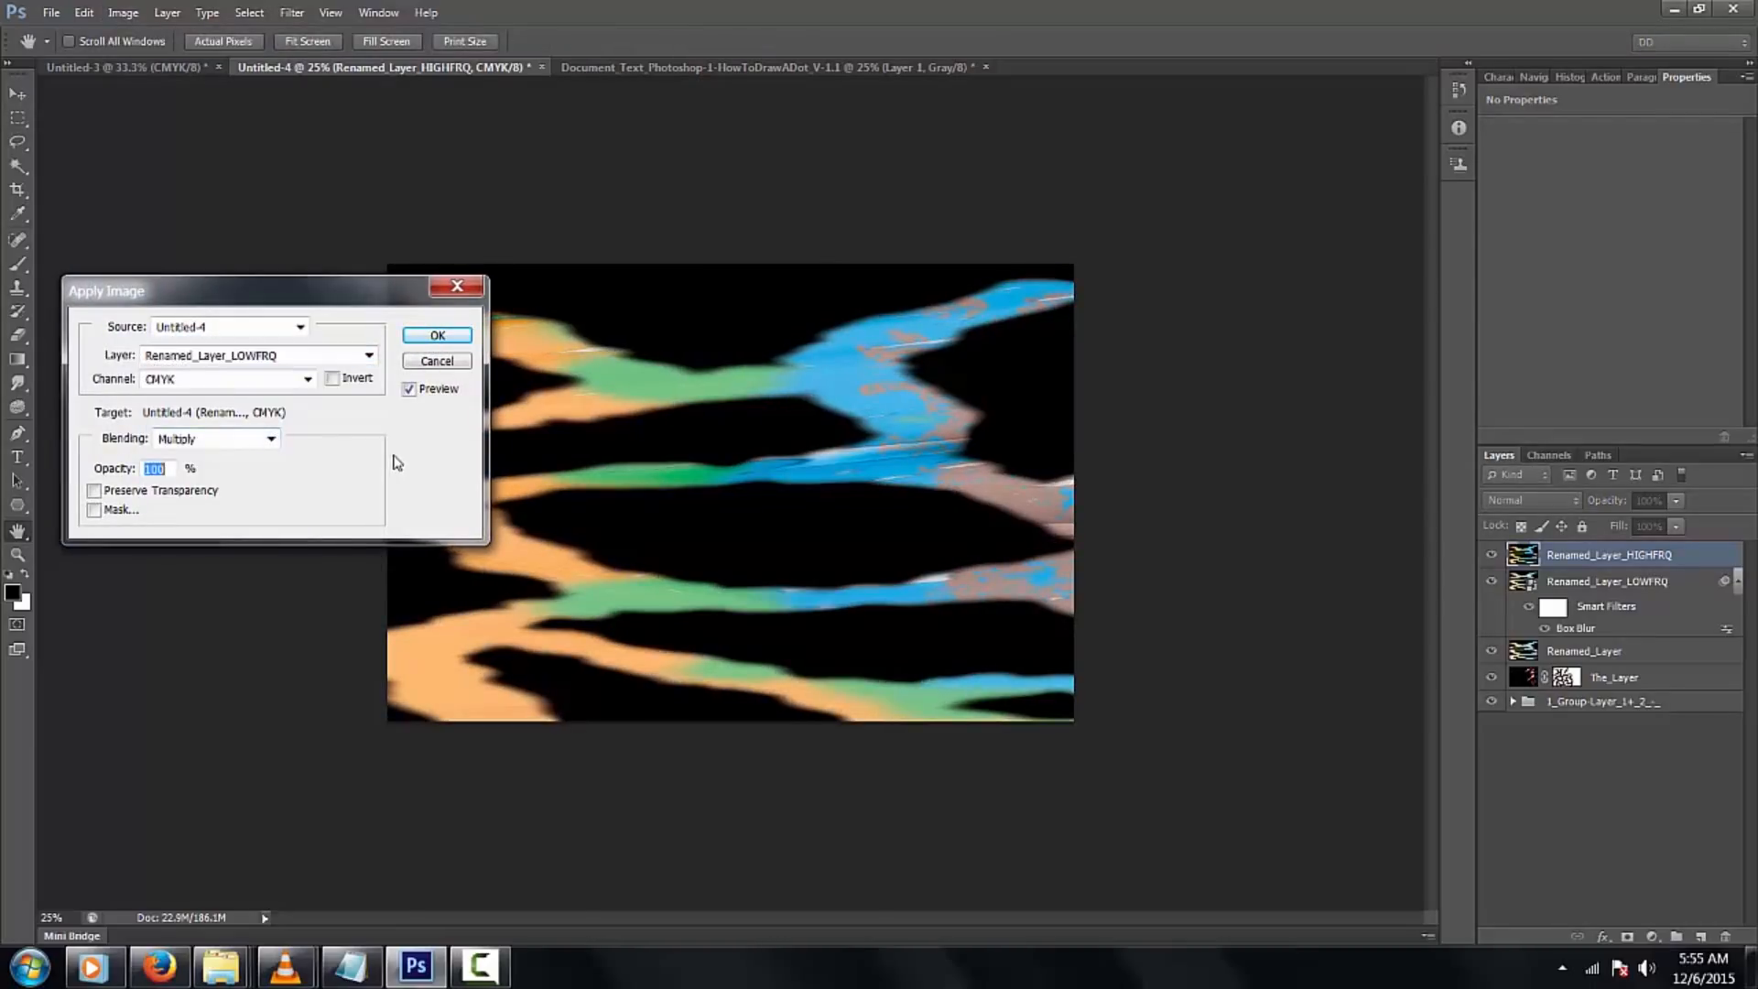
left_click(308, 379)
left_click(229, 418)
left_click(271, 440)
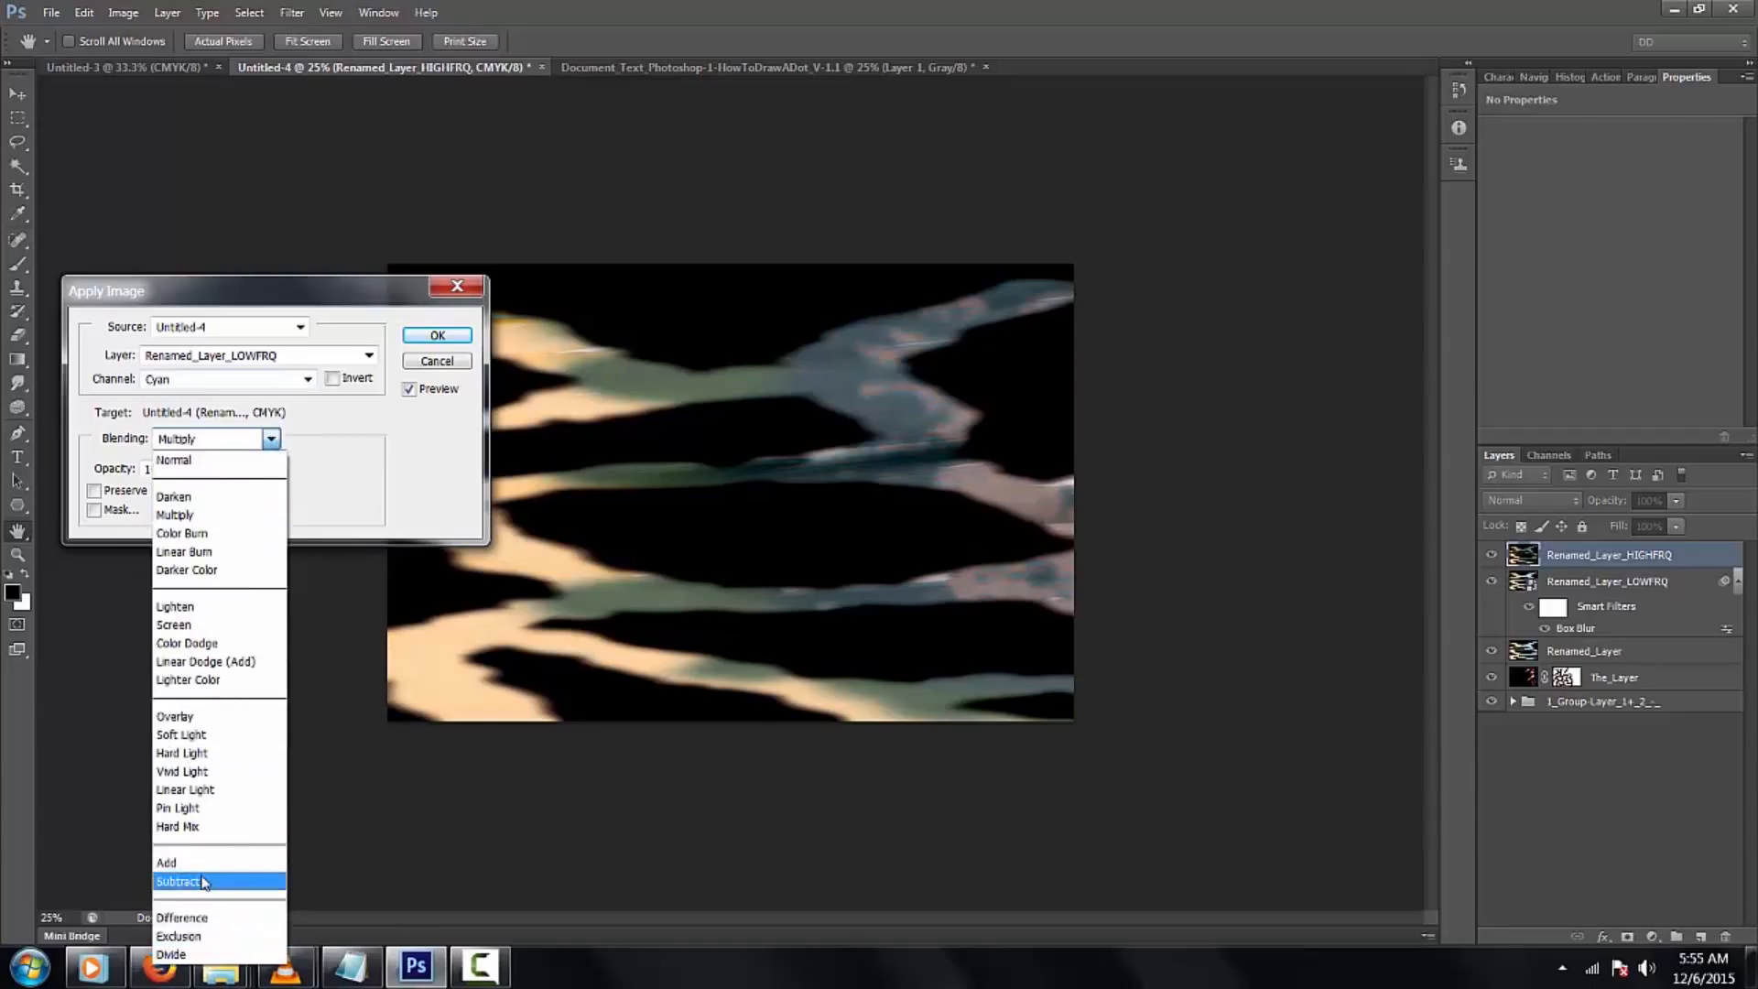
left_click(198, 881)
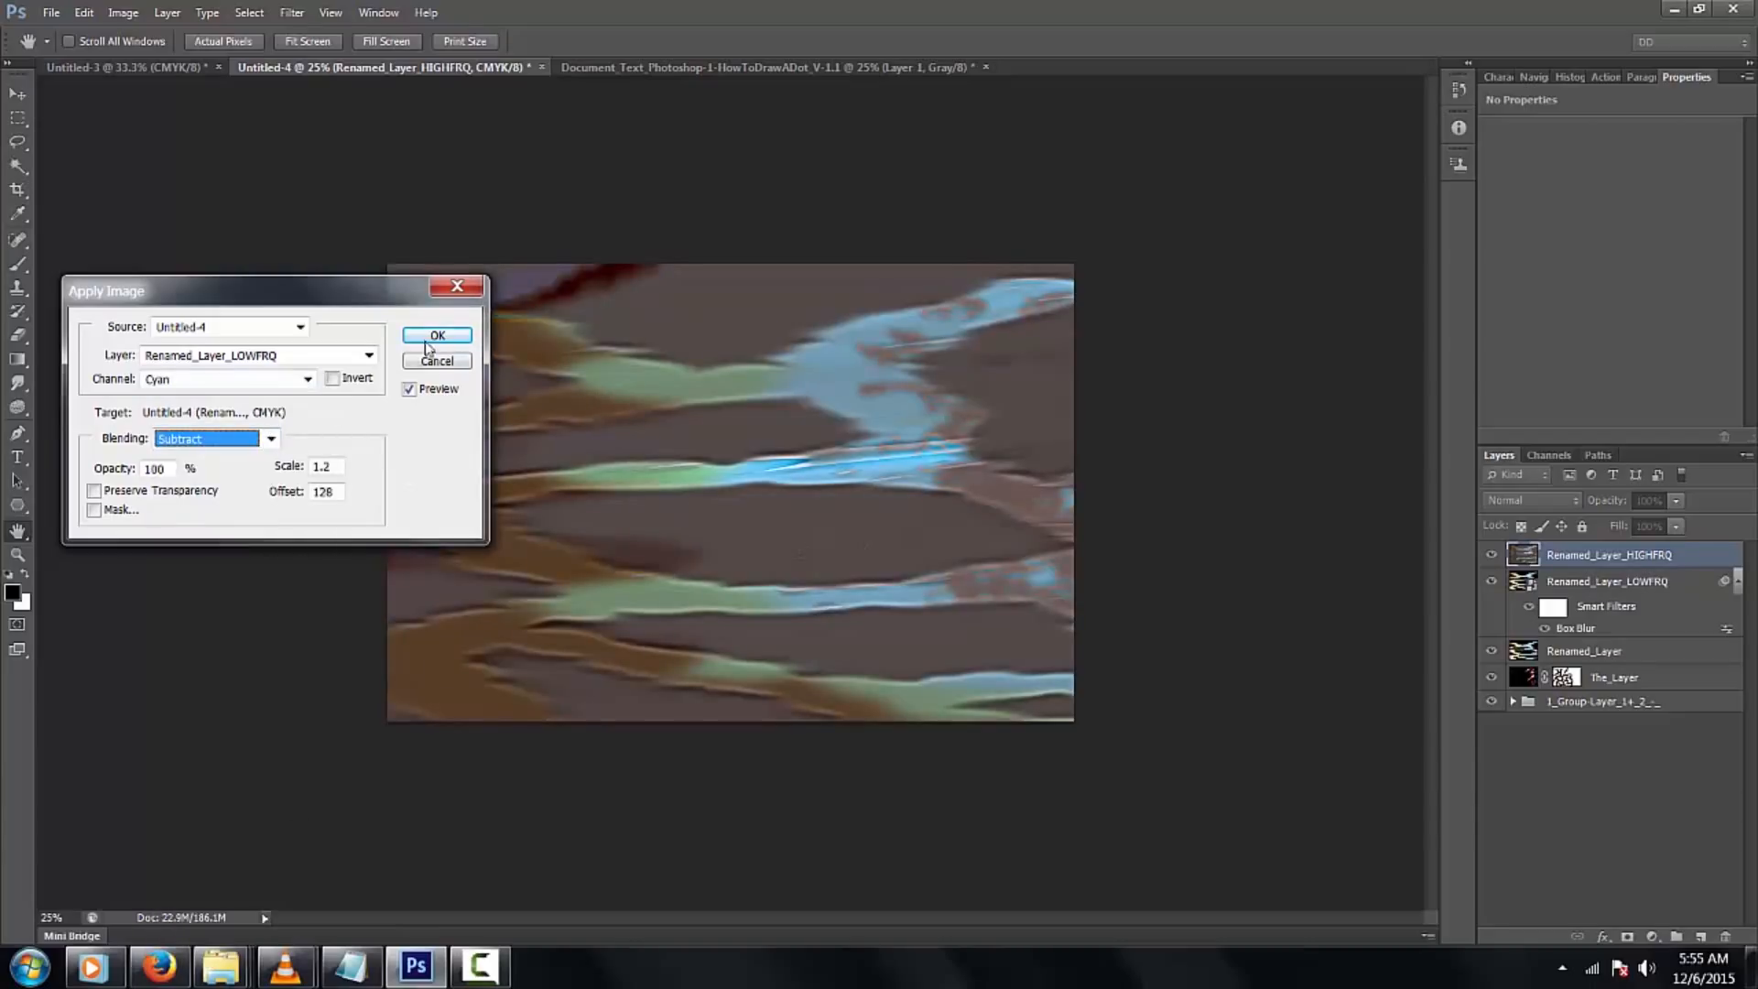
Apply the subtraction with a scale of 2 and an adjusted offset, and set Renamed_Layer_HIGHFRQ to Linear Light
left_click_drag(337, 467, 328, 502)
type("2")
type("0")
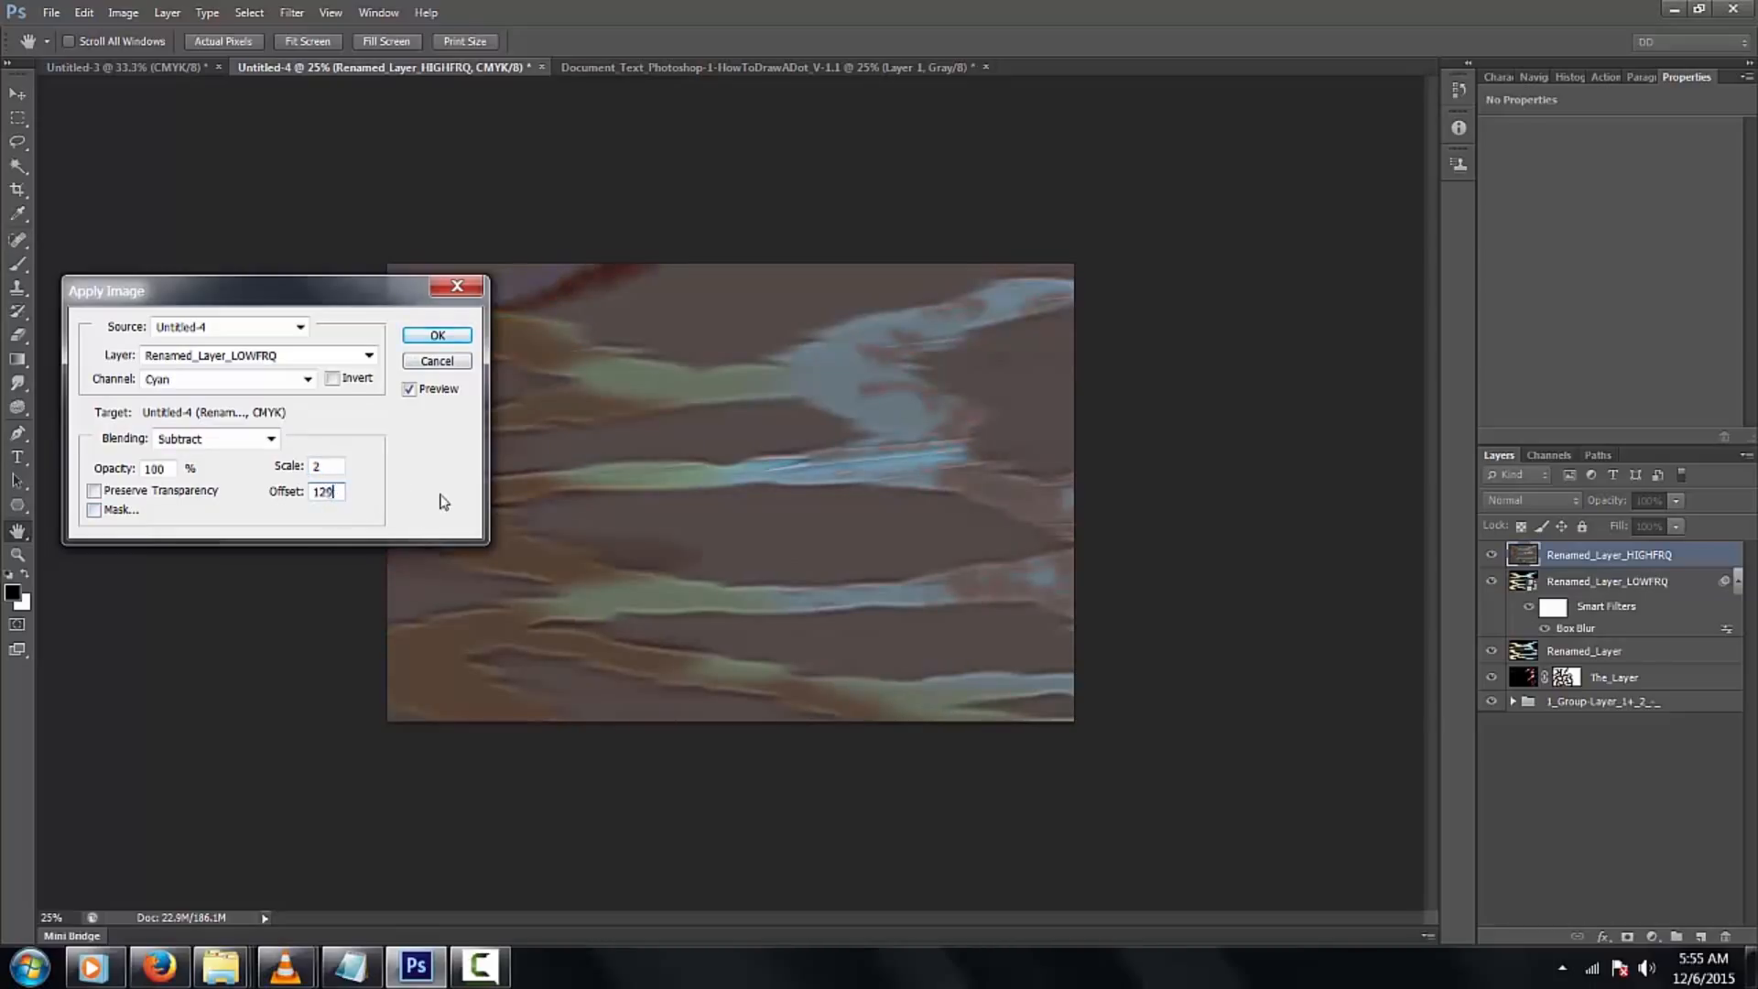
double_click(327, 492)
left_click_drag(328, 493, 319, 496)
left_click(436, 335)
left_click(1541, 500)
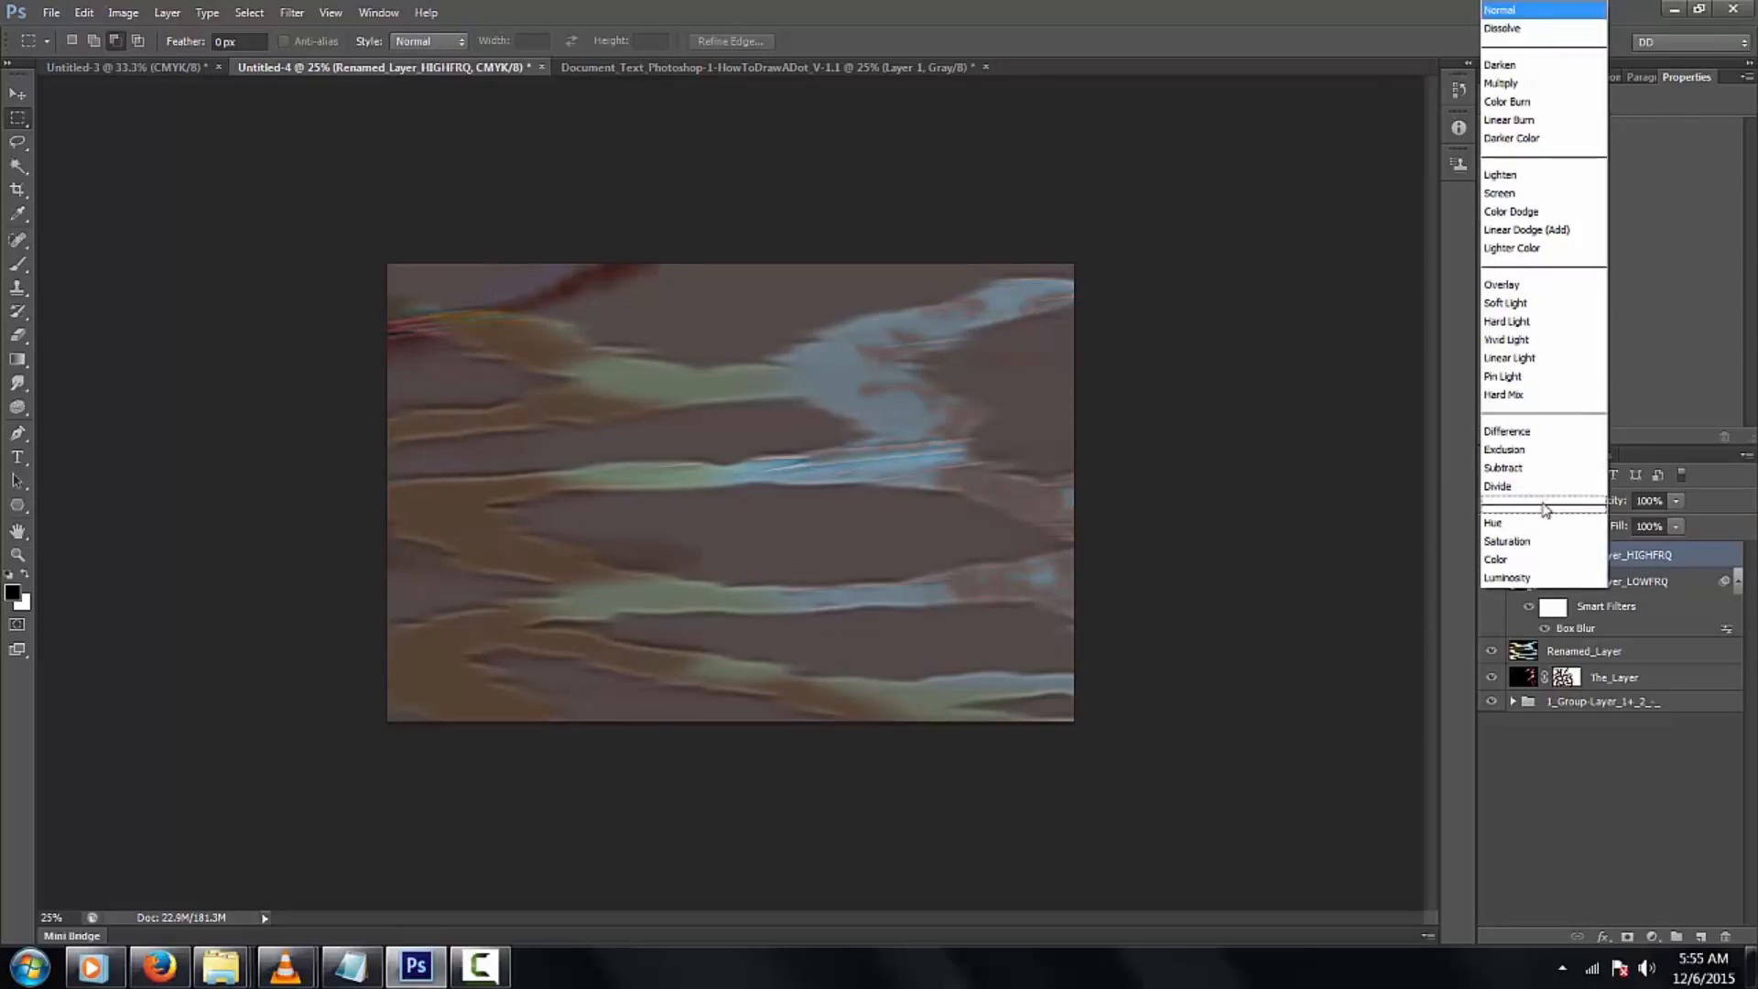
left_click(1559, 358)
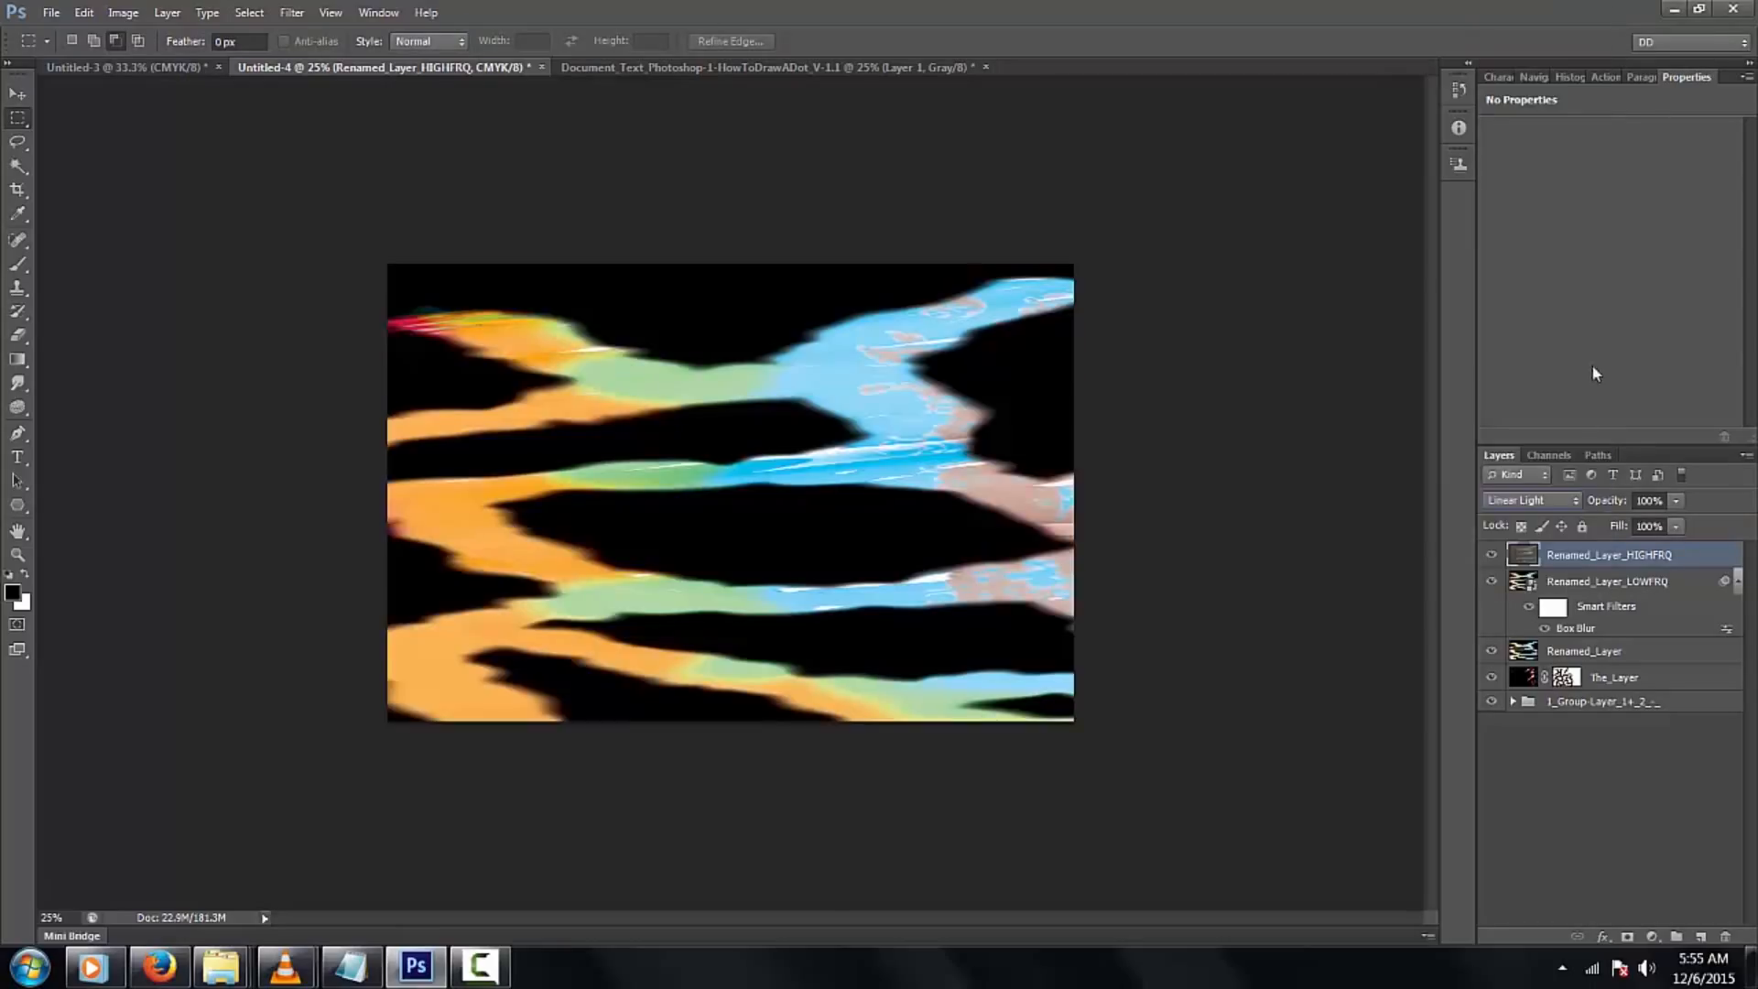
Group all the layers as Group_16-1_V2.2 and duplicate the group
left_click(1602, 701, "shift")
key("ctrl+g")
double_click(1567, 553)
type("Group")
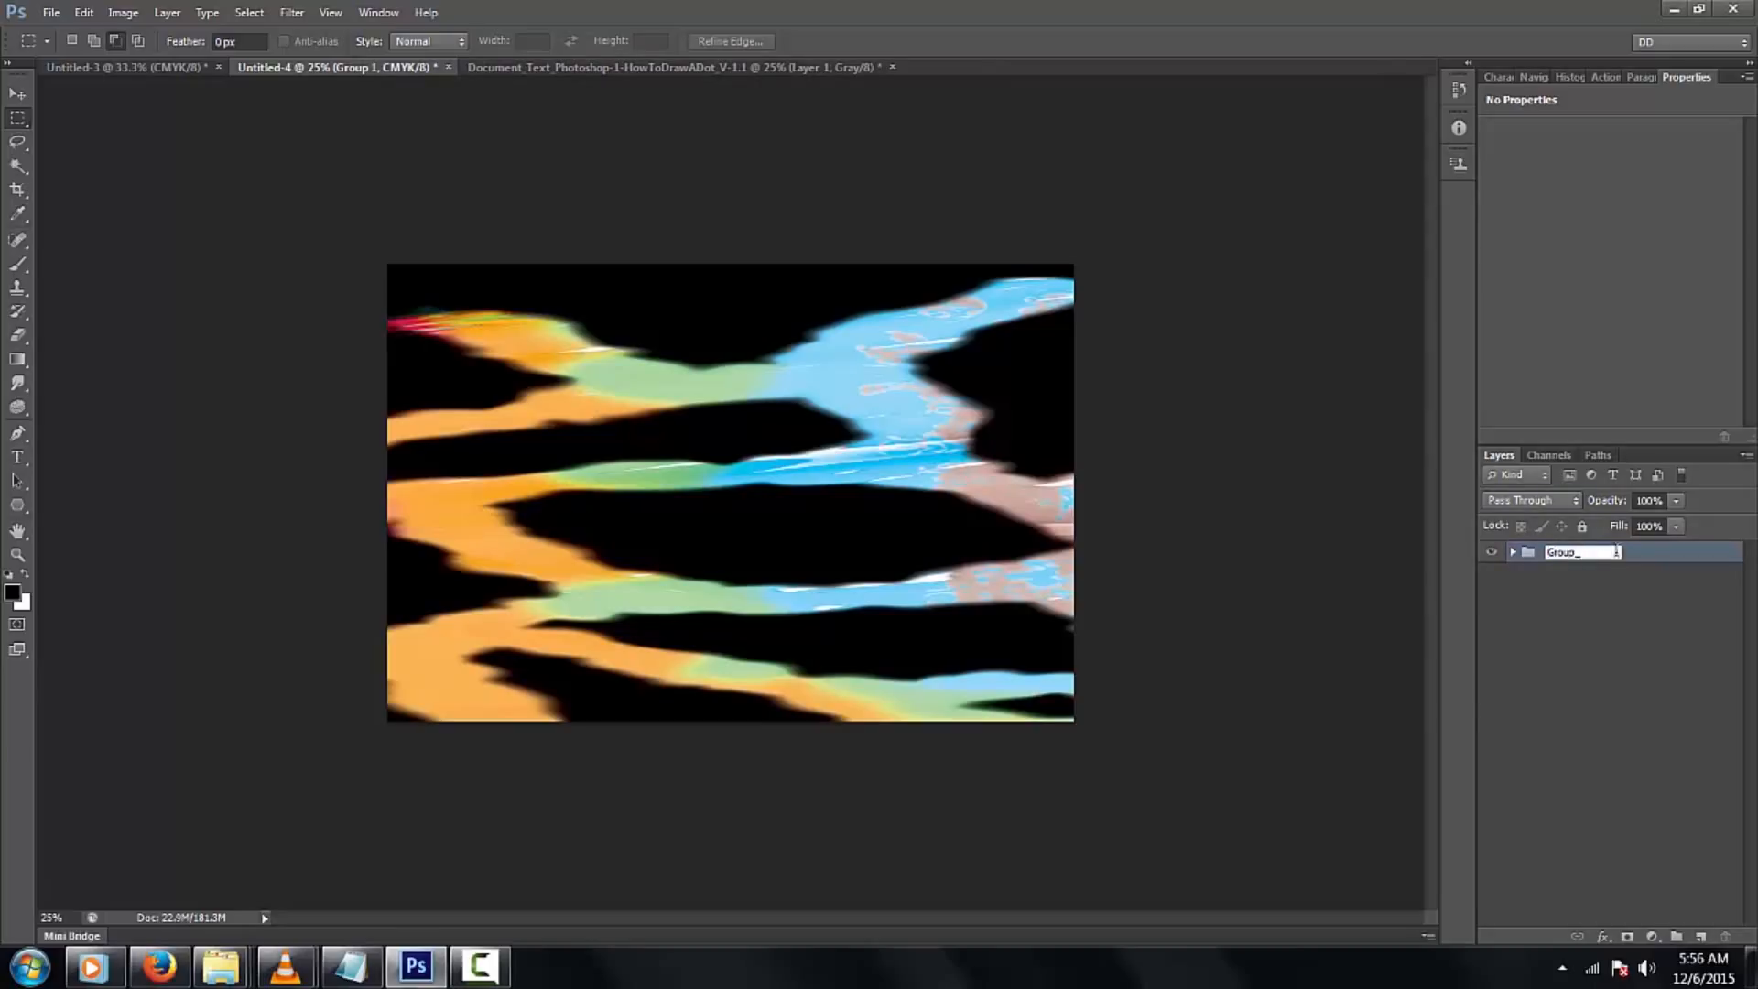
type("_15")
type("-1")
type("_")
type("V2.2")
key("Return")
key("ctrl+j")
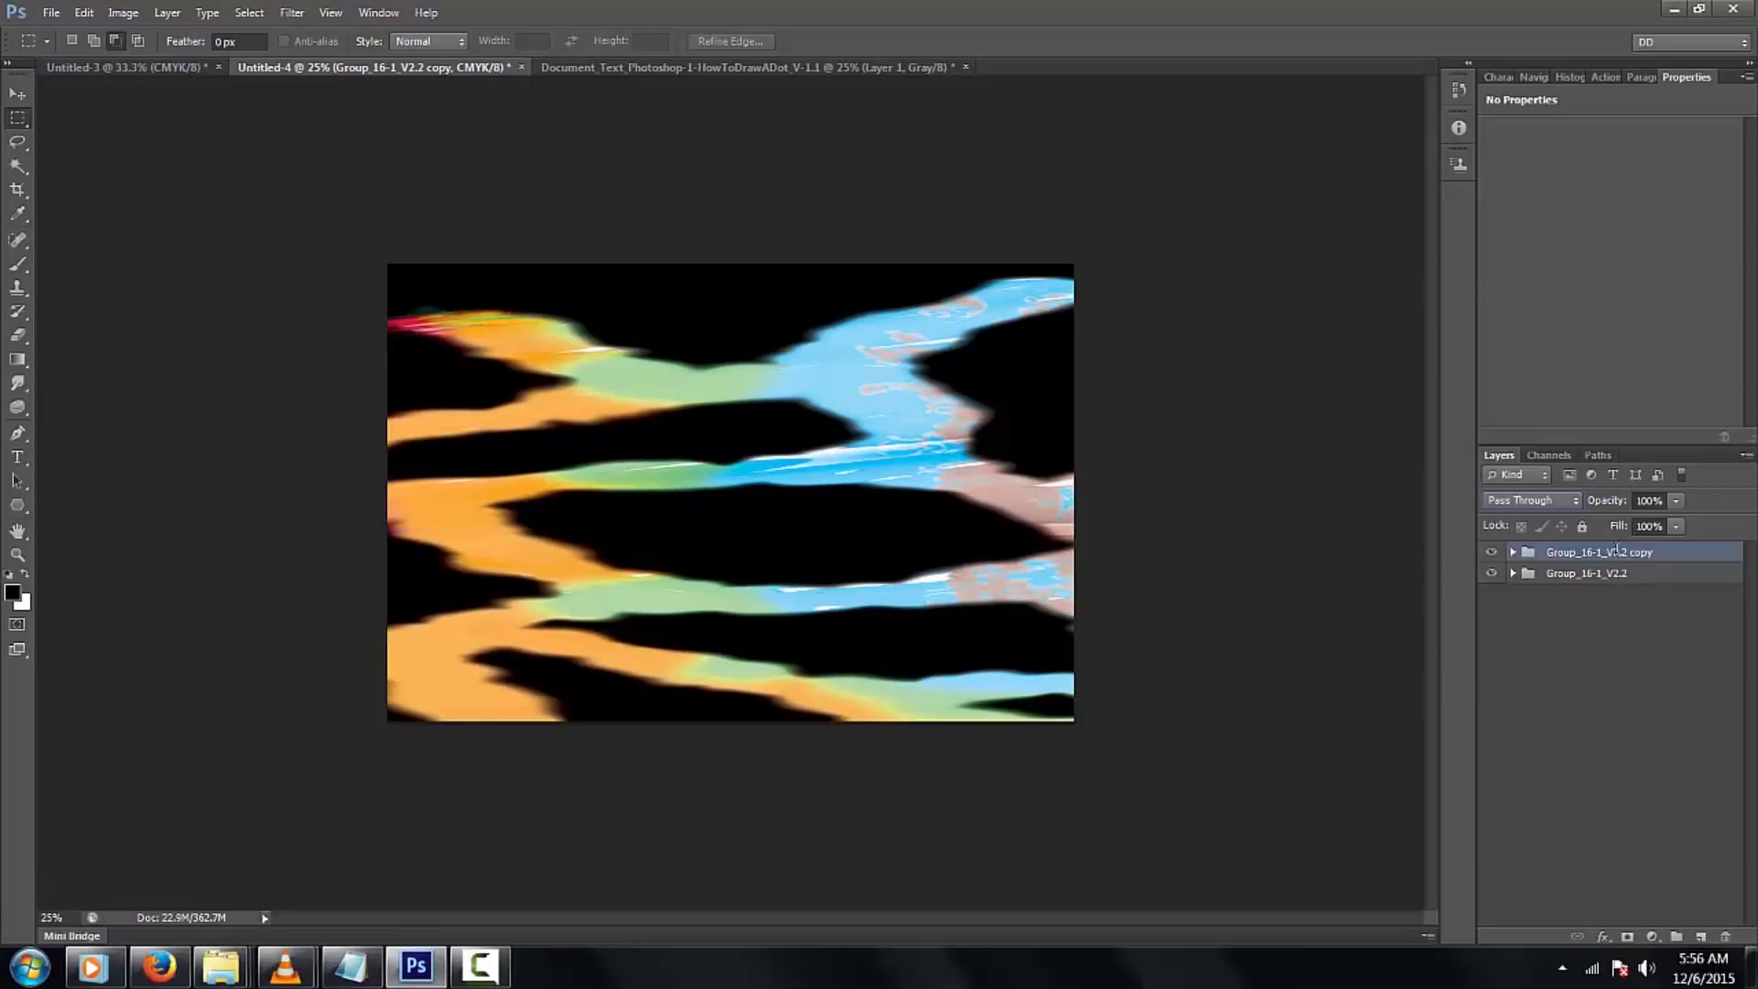
Add a new layer above the Group_16-1_V2.2 copy group and fill it with 50% Gray
key("ctrl+shift+n")
key("Return")
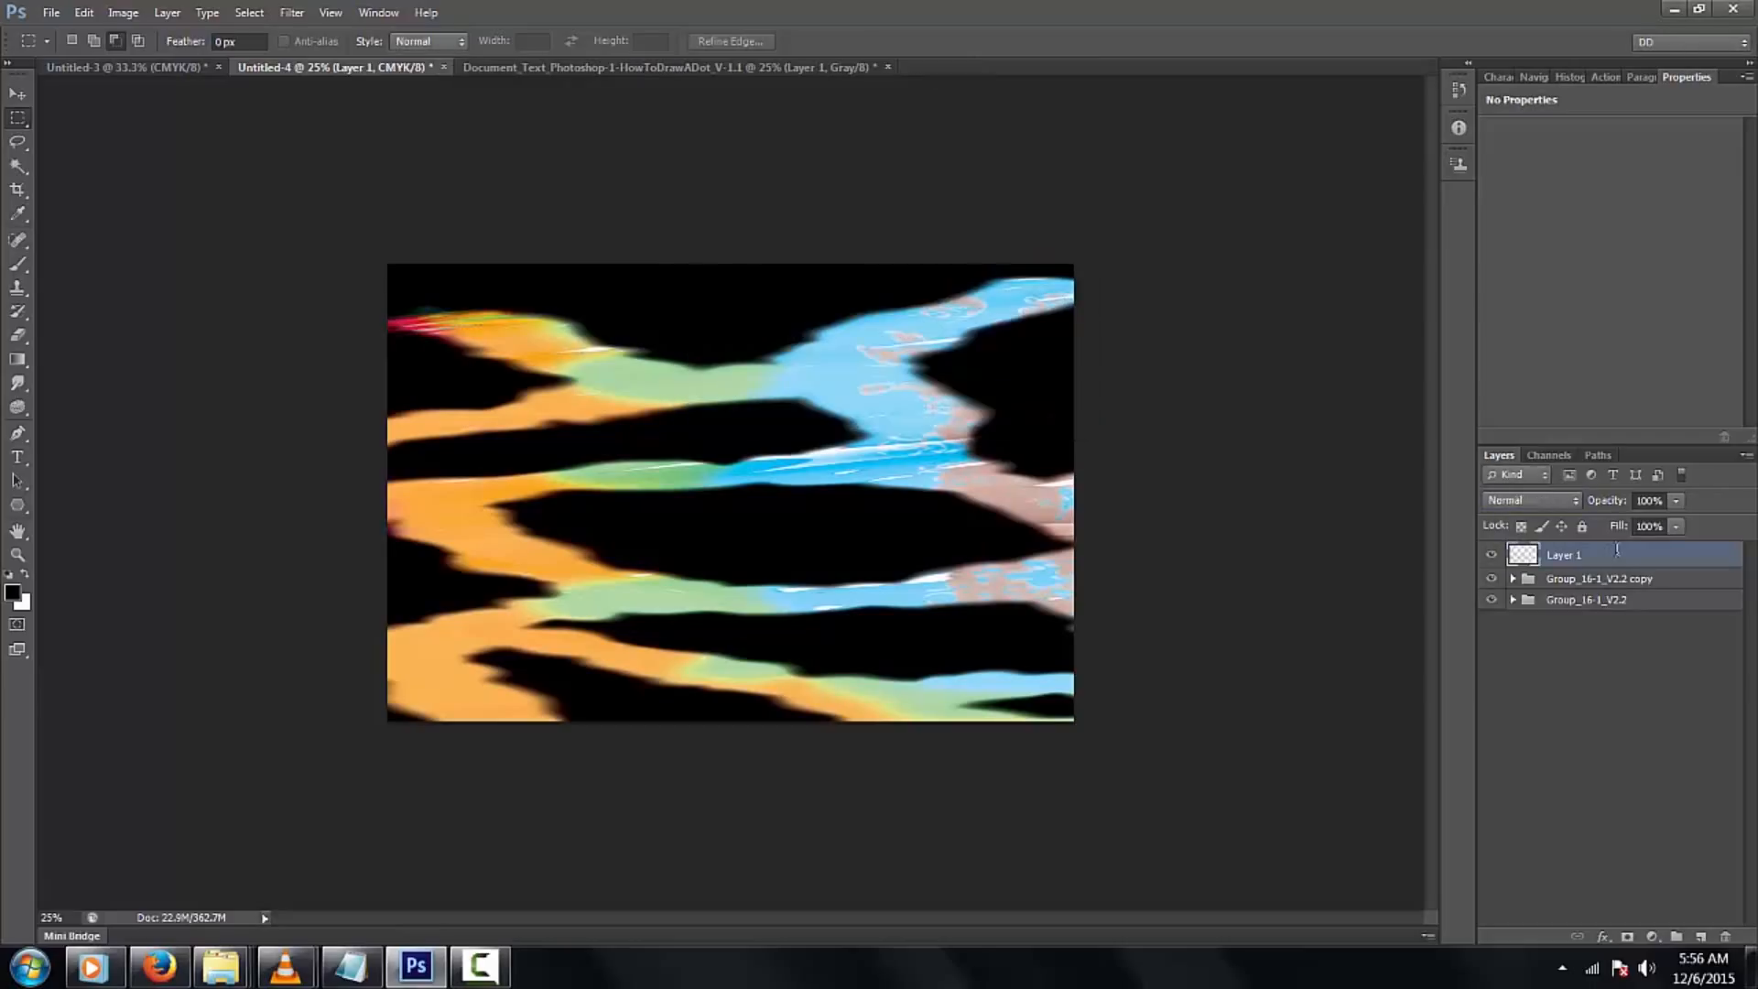
key("shift+F5")
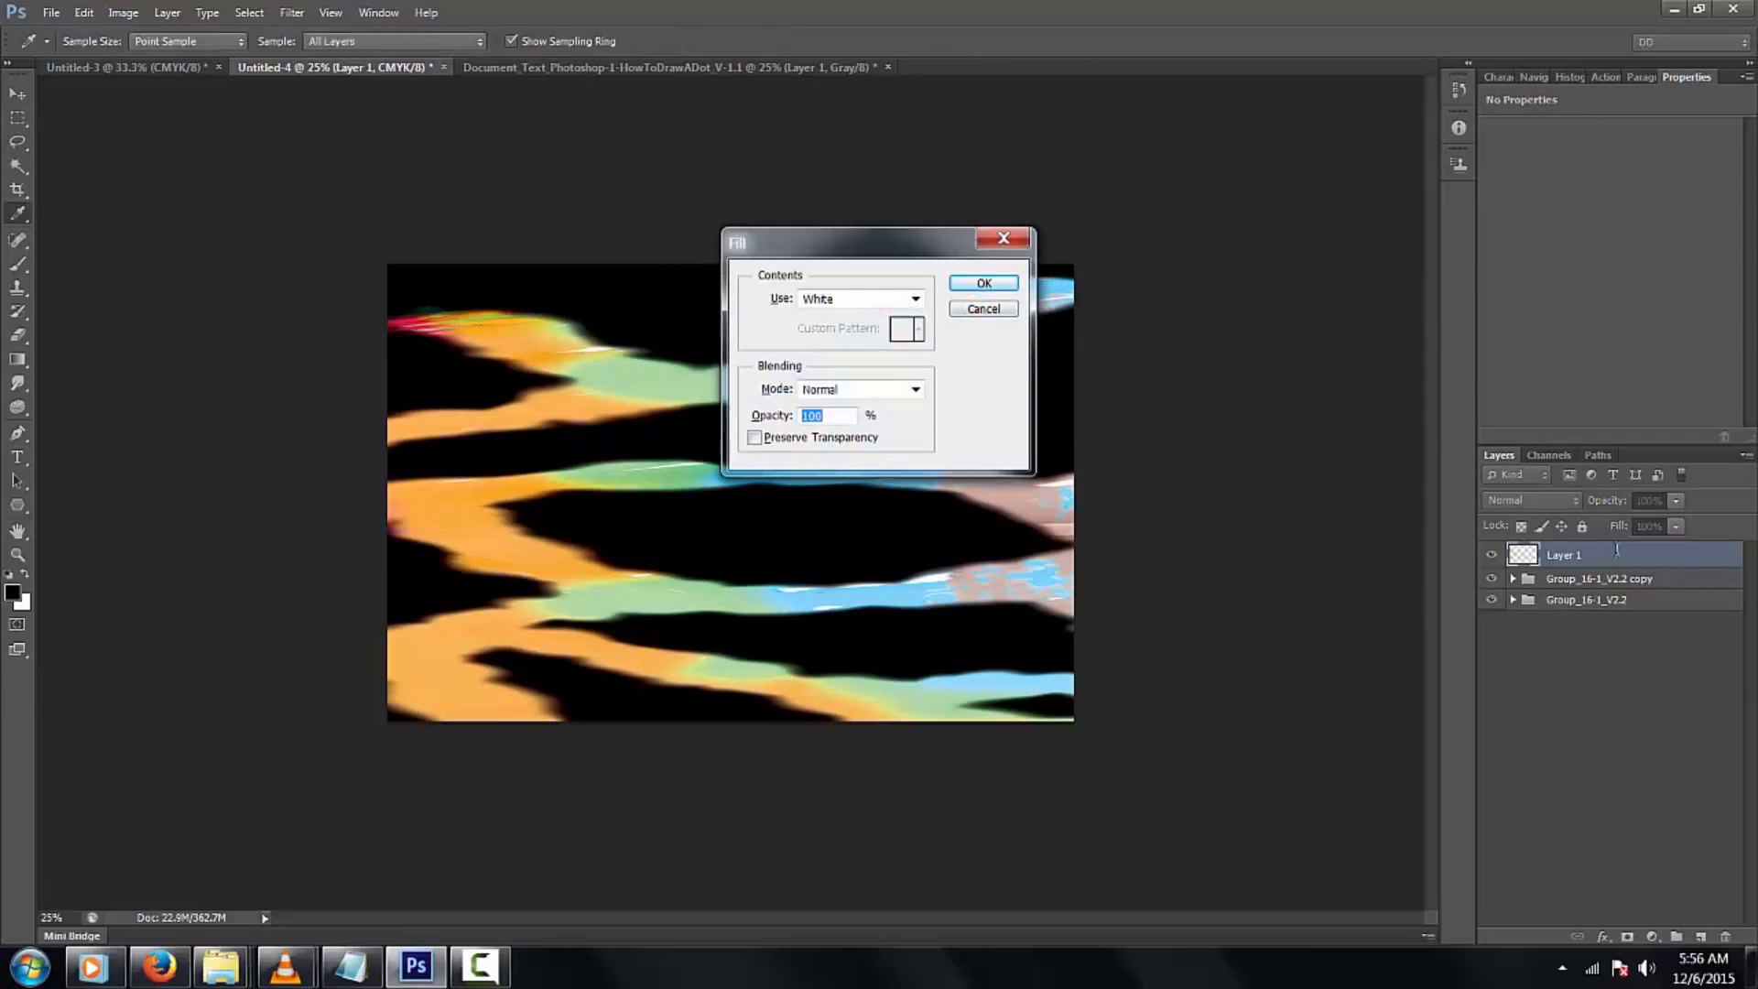
left_click(915, 299)
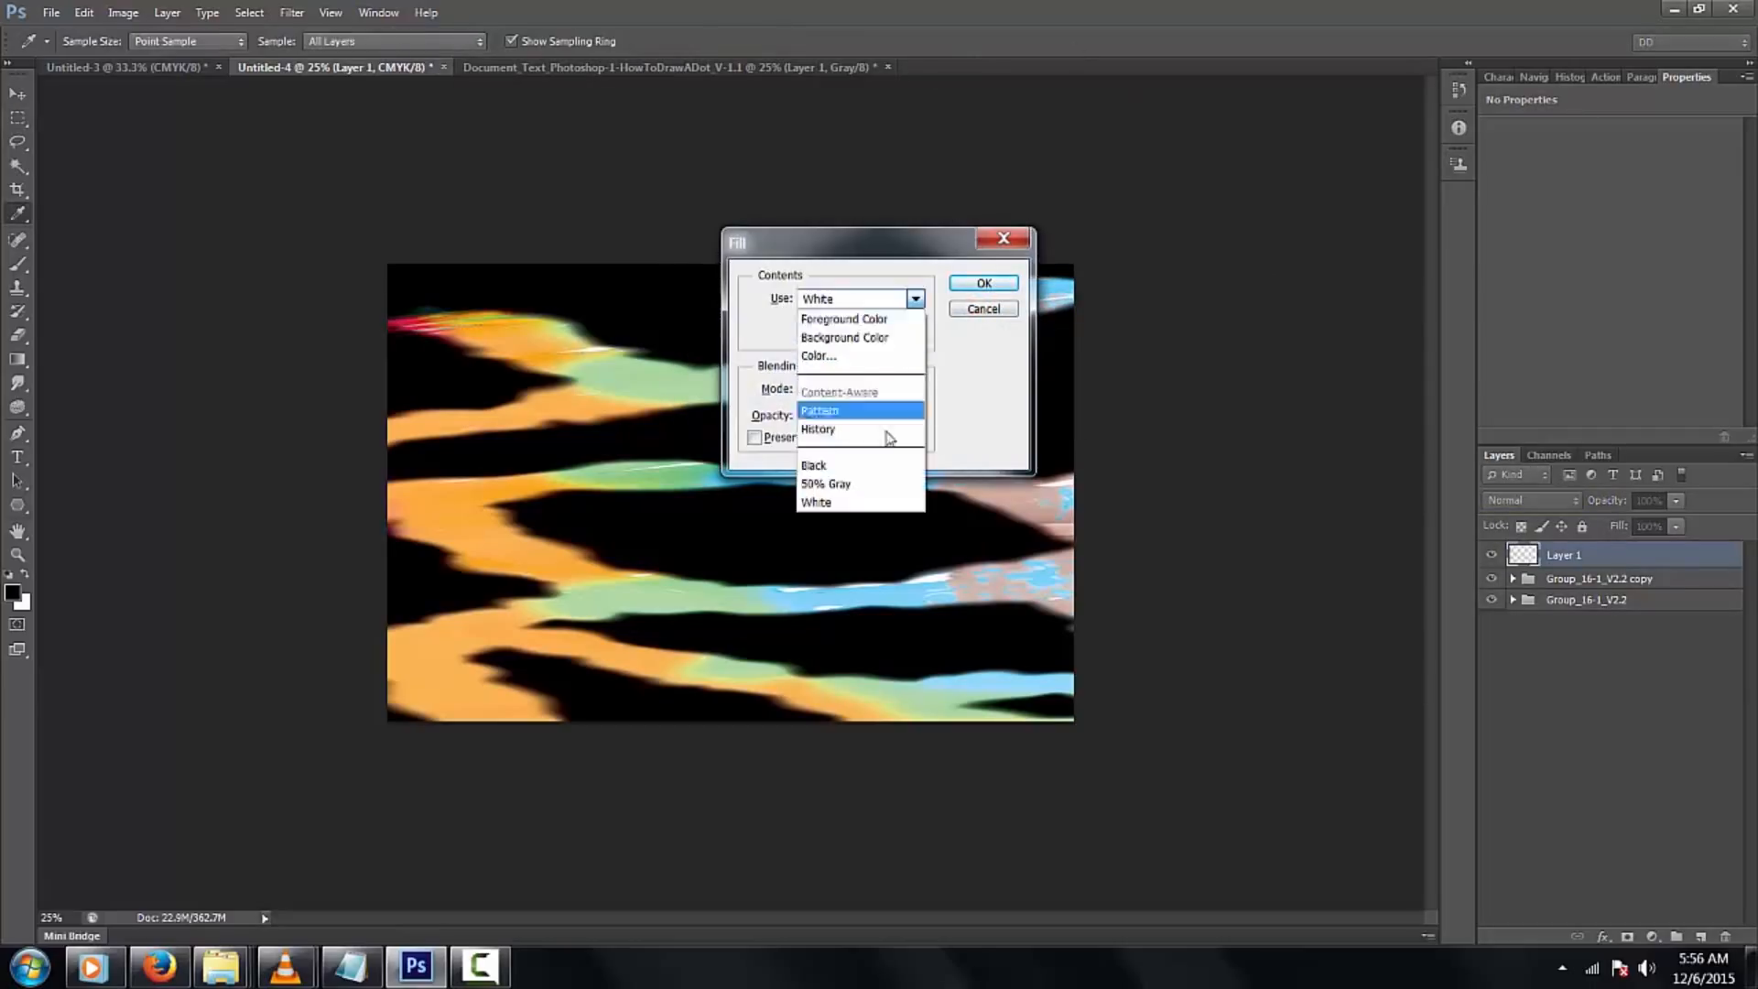
left_click(825, 483)
left_click(984, 283)
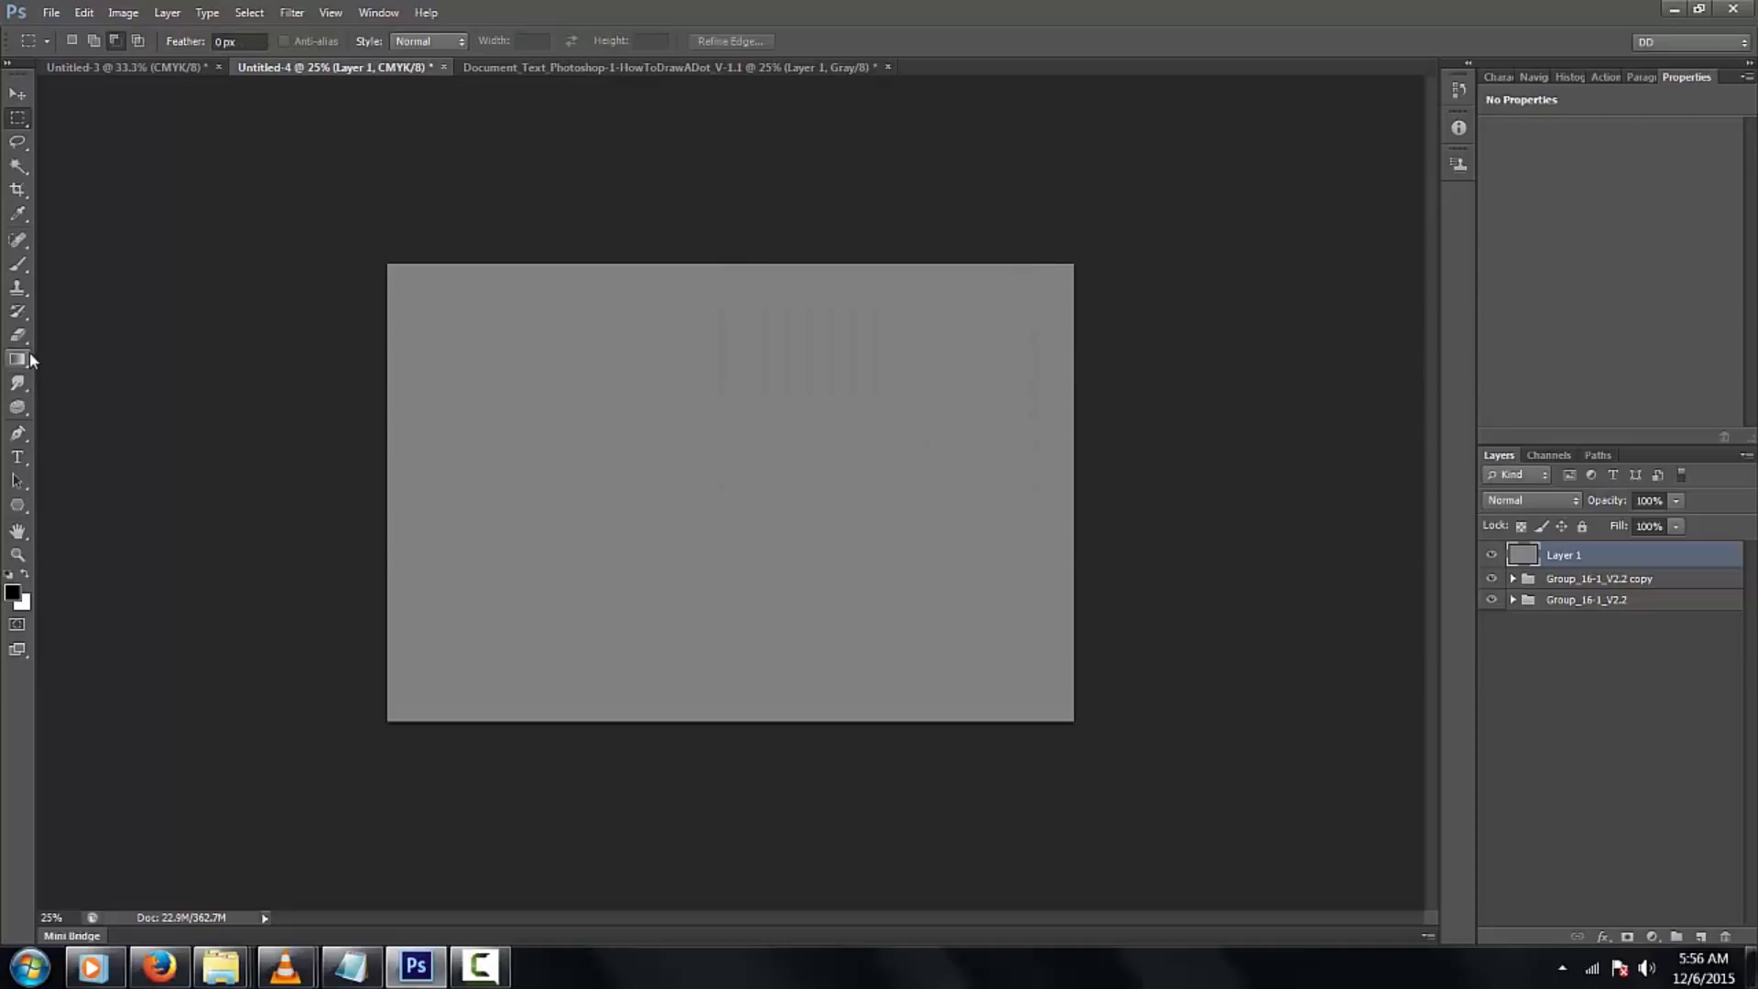
Choose the Burn tool with the Shadows range and set its exposure to 12%
left_click(21, 389)
left_click(23, 411)
left_click(27, 415)
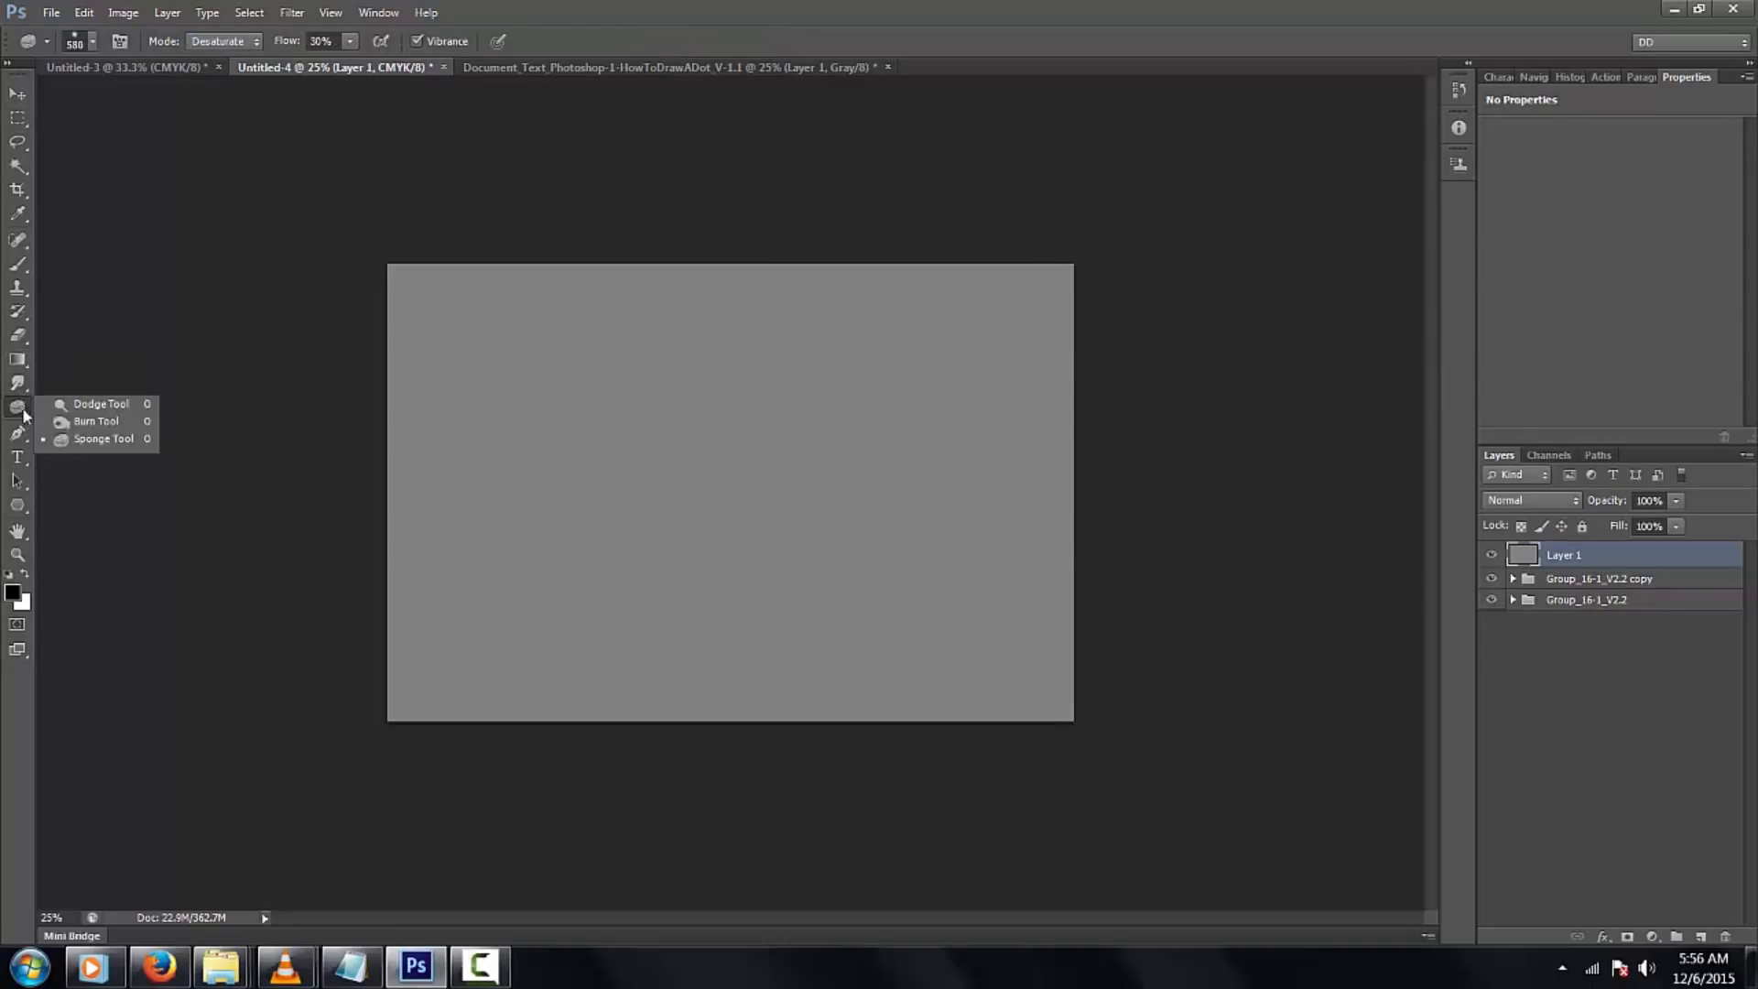
left_click(73, 421)
left_click_drag(719, 513, 717, 530)
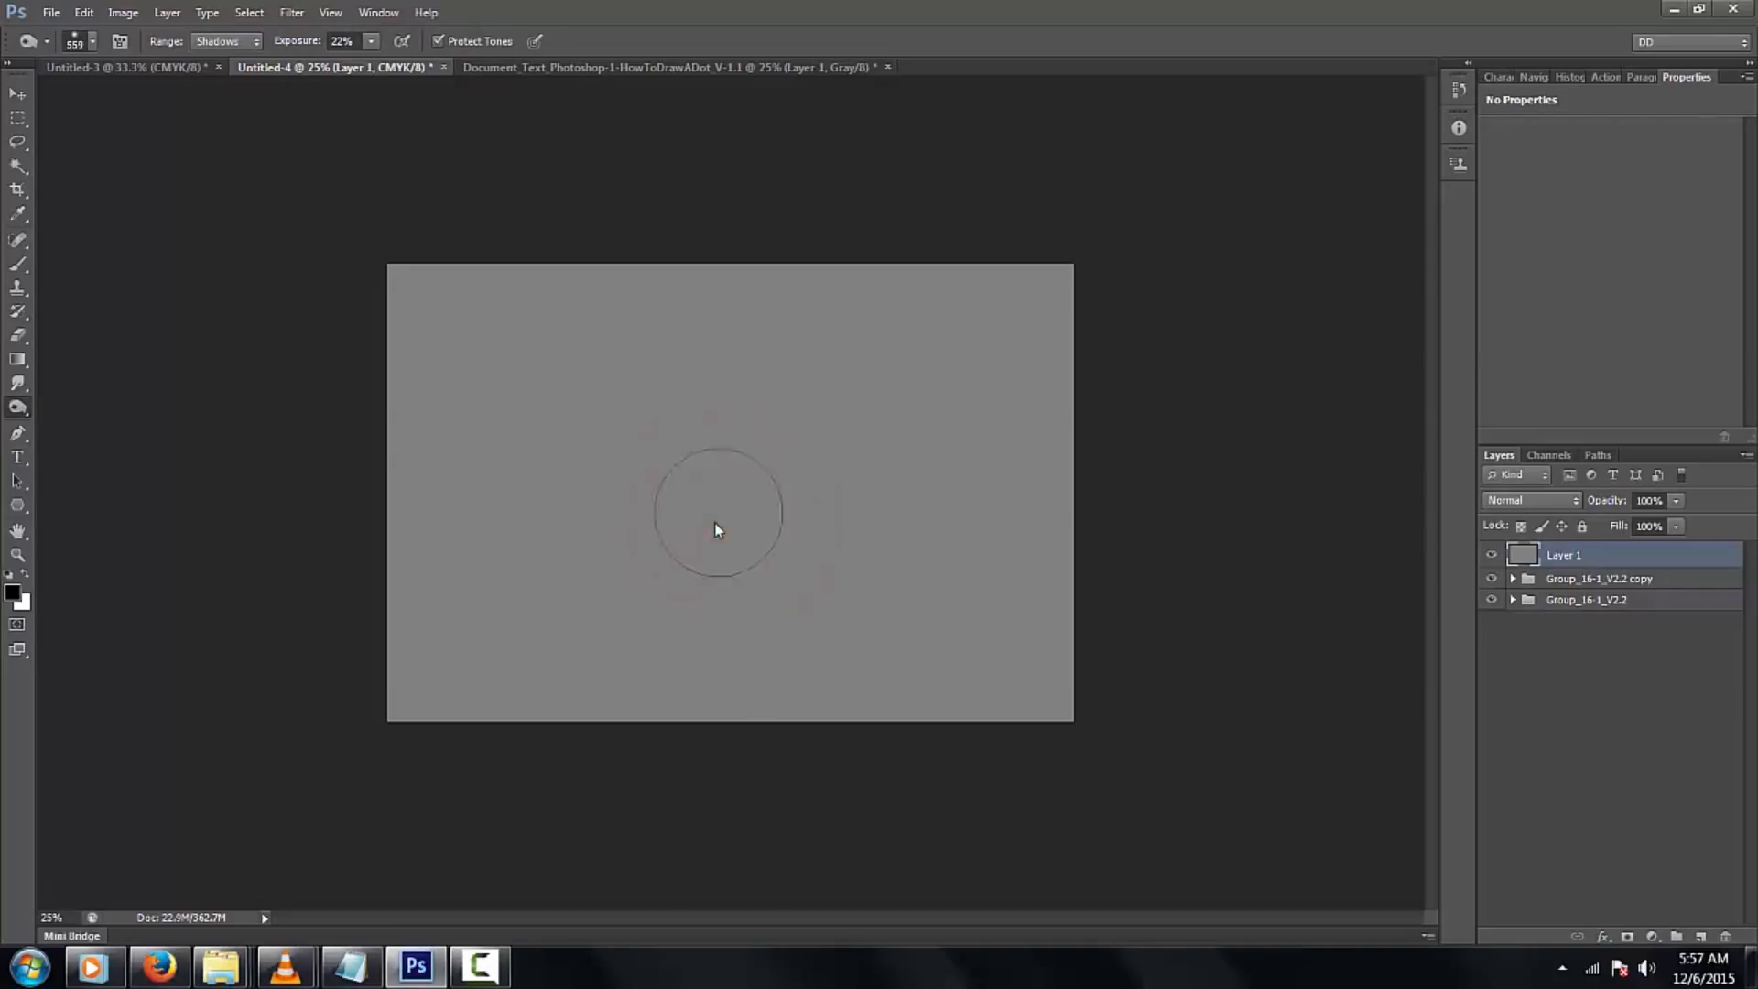
left_click_drag(331, 41, 338, 42)
type("1")
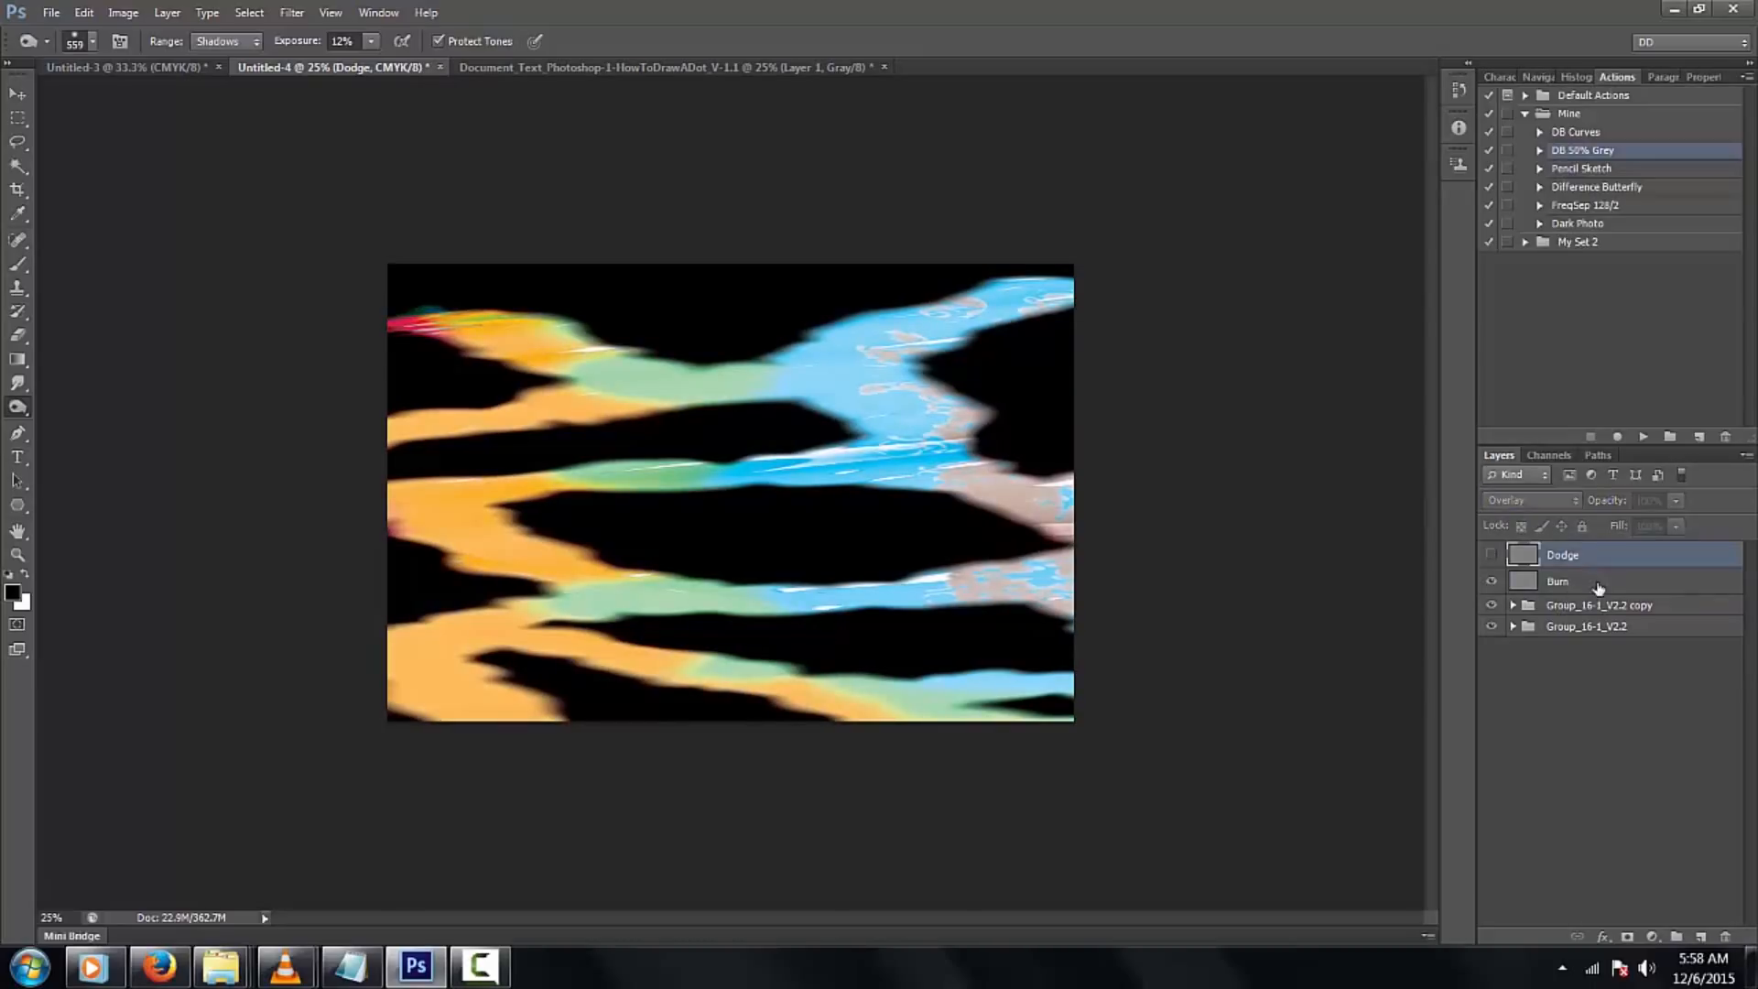
On the Burn layer, darken patches of the green, blue and orange bands with the Burn tool at 100% exposure
left_click(1598, 582)
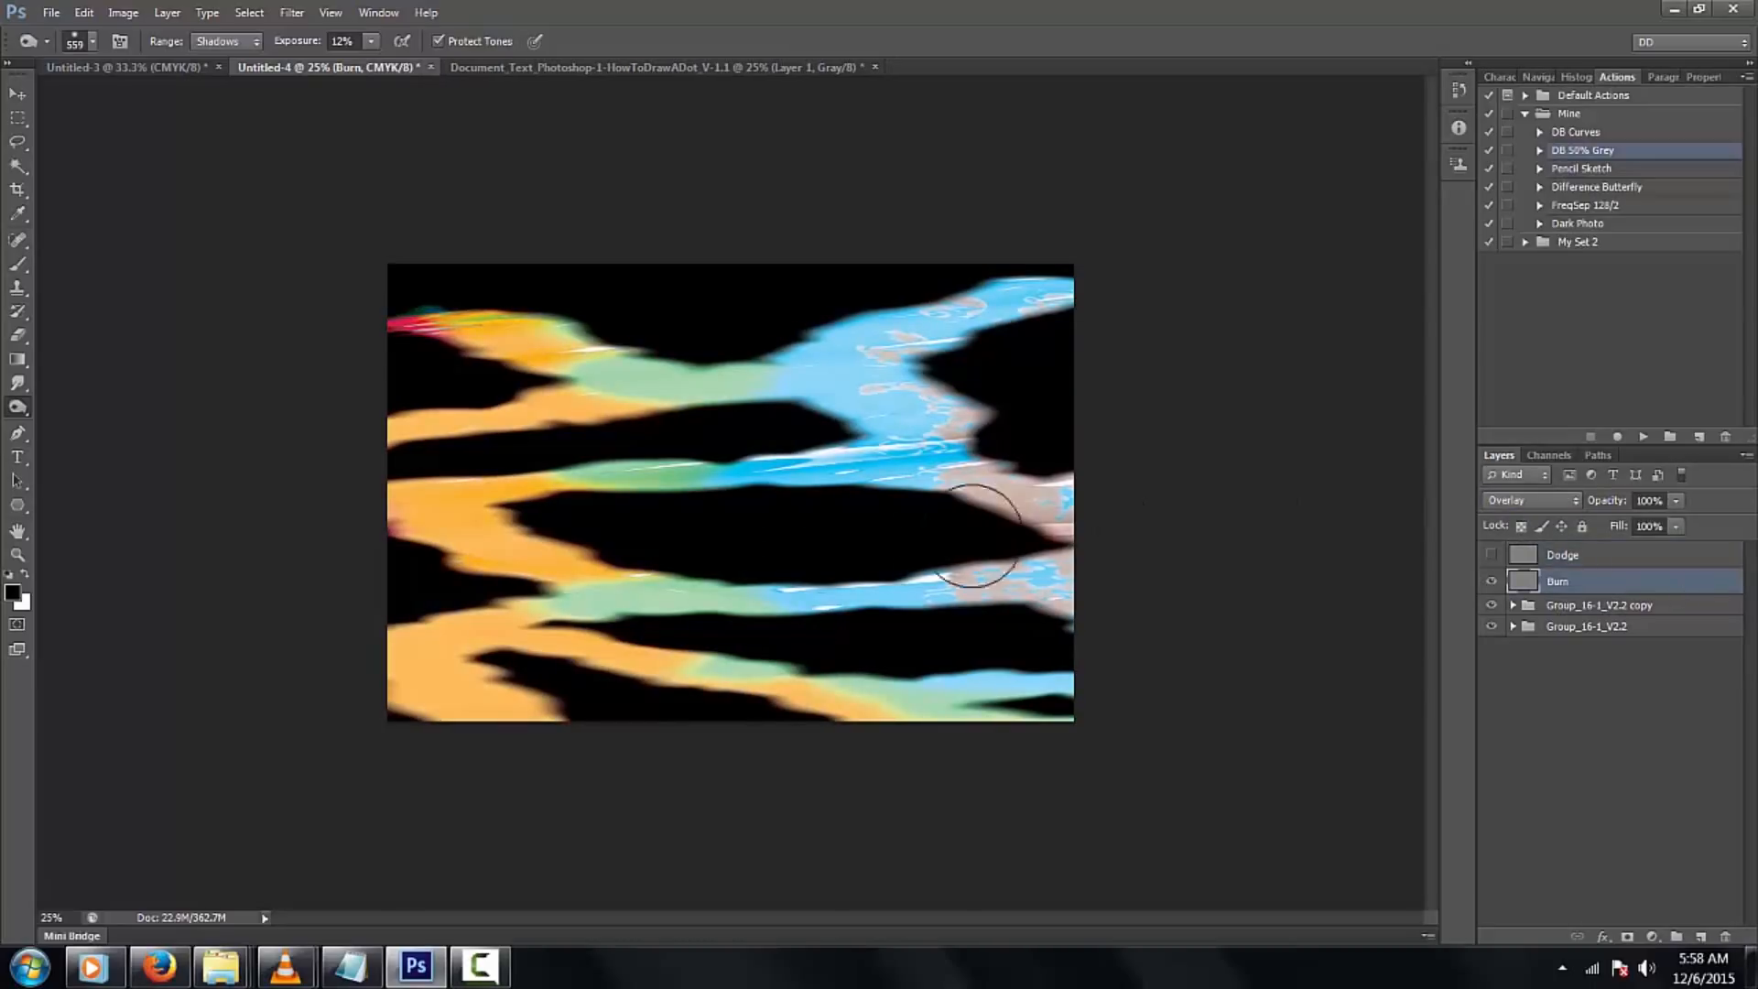
left_click_drag(793, 490, 766, 500)
key("0")
left_click_drag(929, 466, 541, 385)
mouse_move(483, 506)
left_mouse_down()
mouse_move(614, 561)
mouse_move(658, 624)
mouse_move(608, 667)
left_mouse_up()
left_click_drag(493, 675, 497, 705)
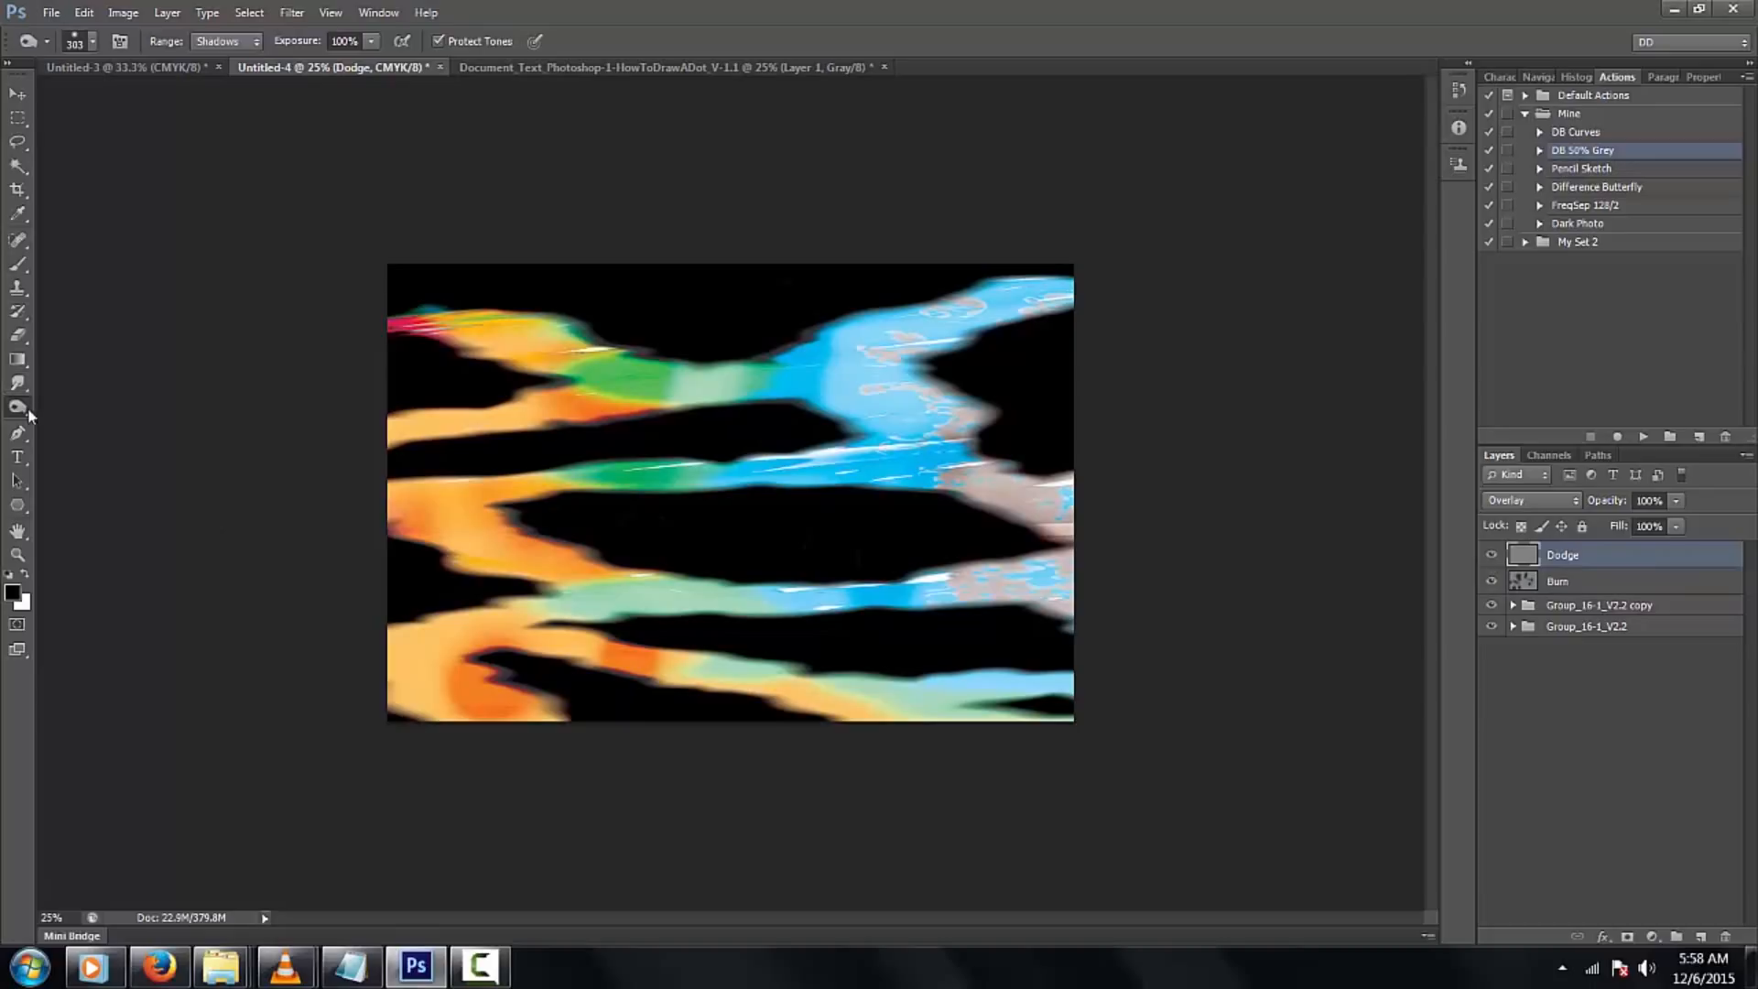
On the Dodge layer, lighten patches along the coloured bands with the Dodge tool, using the Midtones range and 81% exposure
right_click(25, 408)
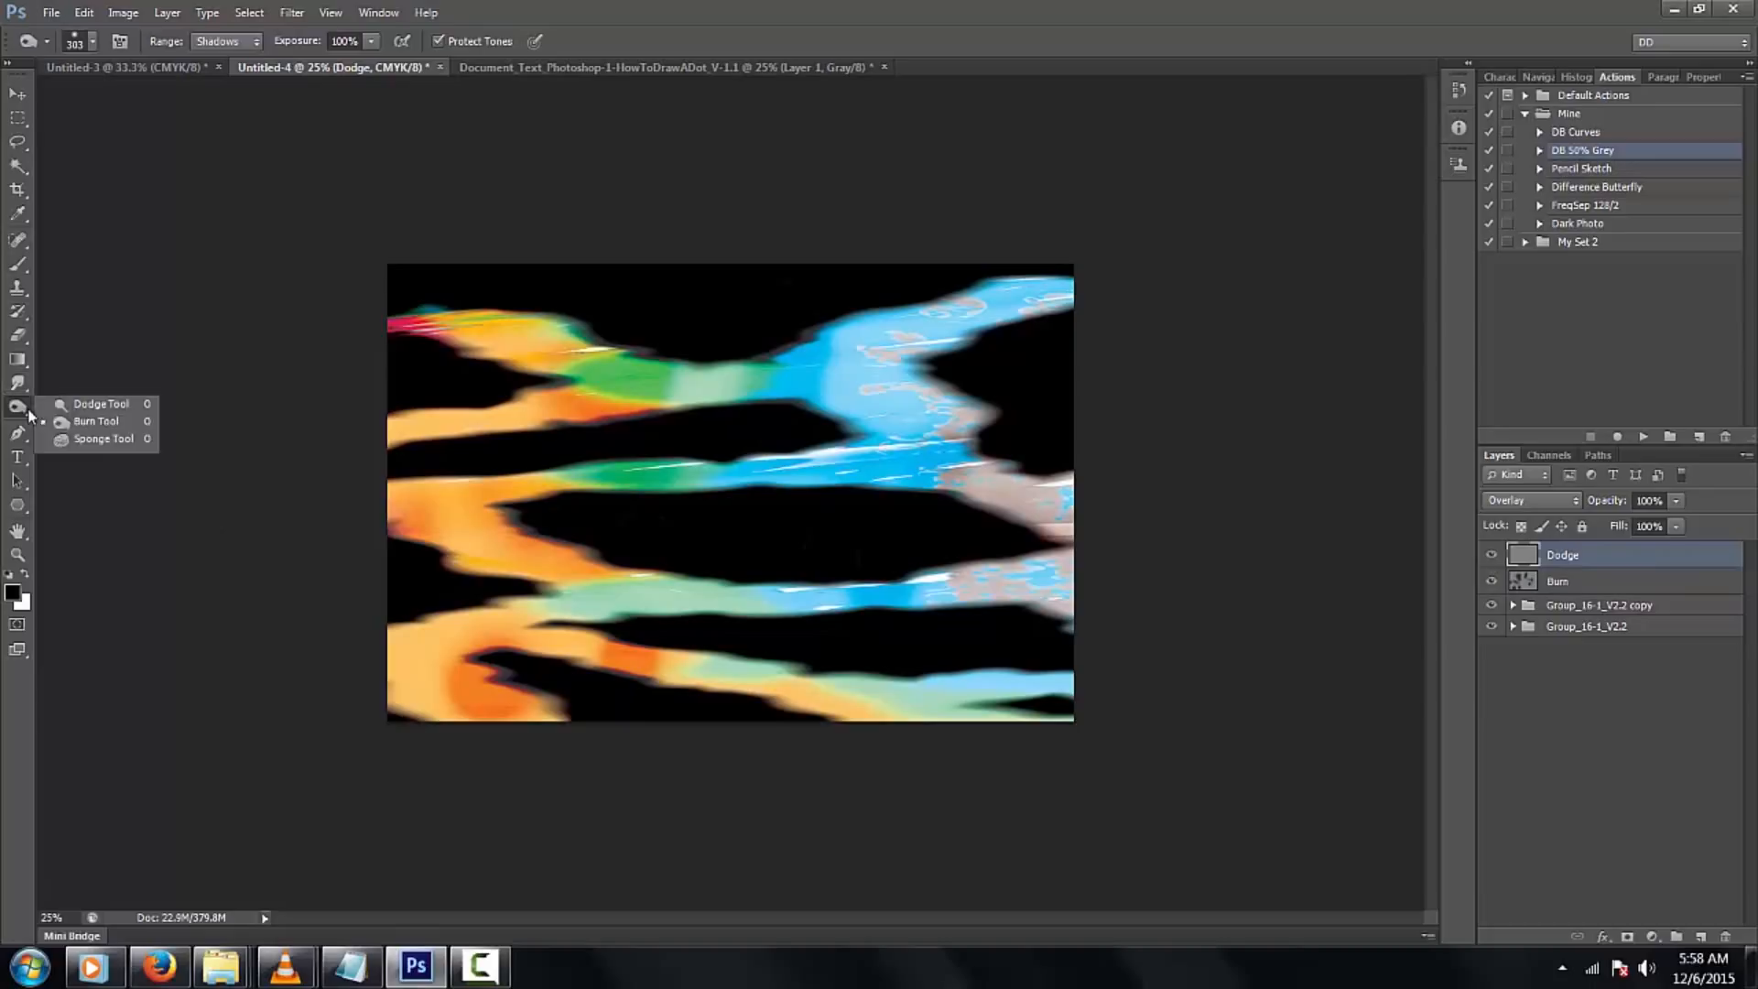
left_click(91, 403)
left_click(340, 41)
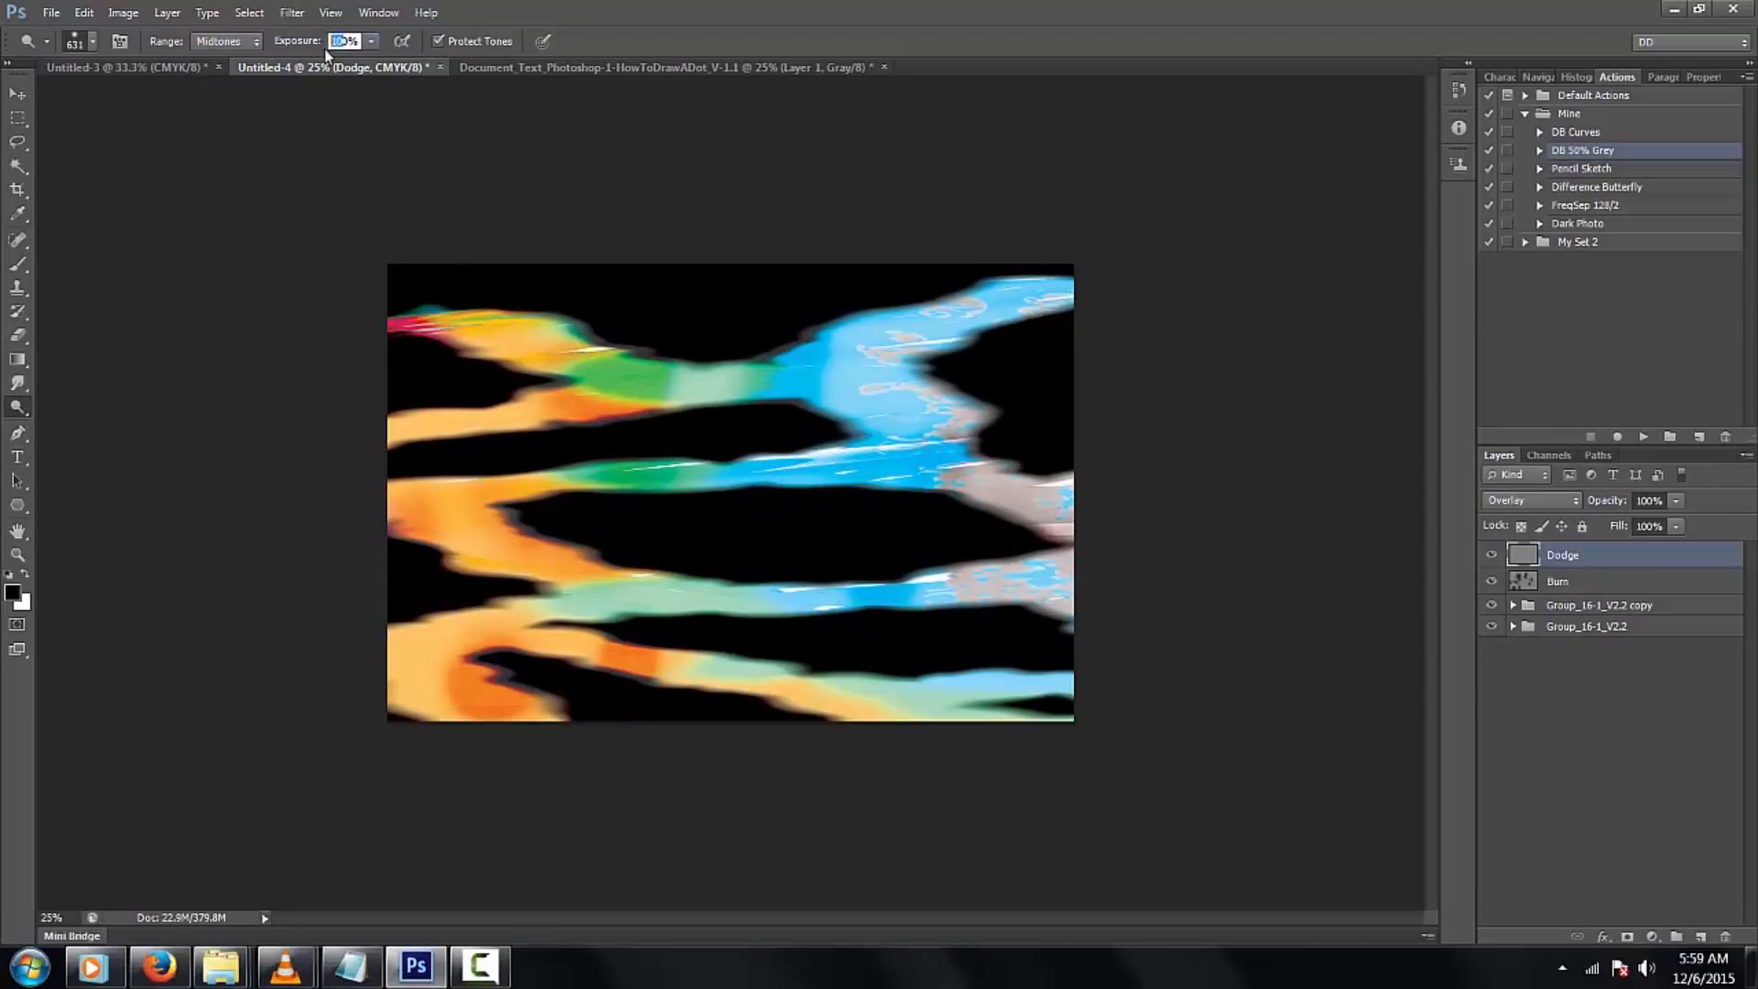
type("50")
left_click_drag(767, 375, 719, 385)
left_click_drag(486, 335, 531, 343)
left_click_drag(696, 671, 676, 666)
left_click_drag(582, 644, 577, 644)
left_click_drag(797, 680, 774, 705)
left_click_drag(936, 590, 939, 593)
left_click_drag(856, 403, 854, 344)
left_click_drag(490, 526, 480, 558)
left_click_drag(421, 646, 412, 701)
left_click_drag(777, 679, 771, 691)
left_click_drag(993, 684, 987, 698)
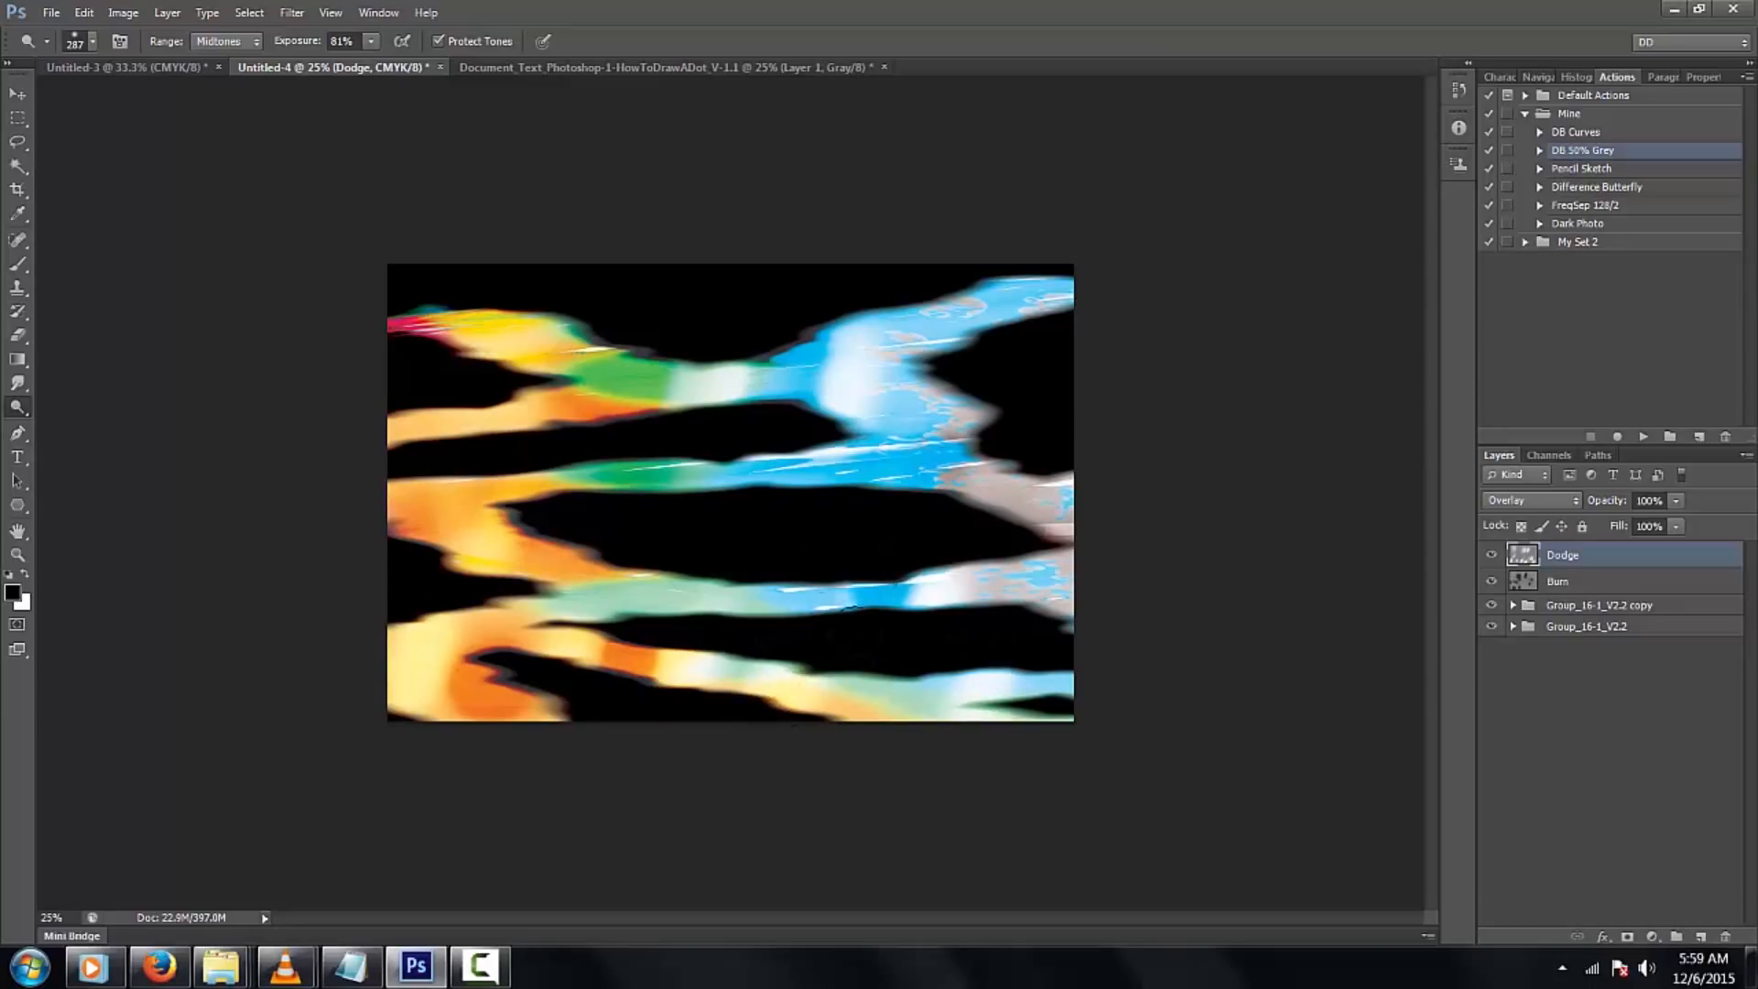
mouse_move(945, 426)
left_mouse_down()
mouse_move(930, 443)
mouse_move(953, 403)
mouse_move(863, 462)
left_mouse_up()
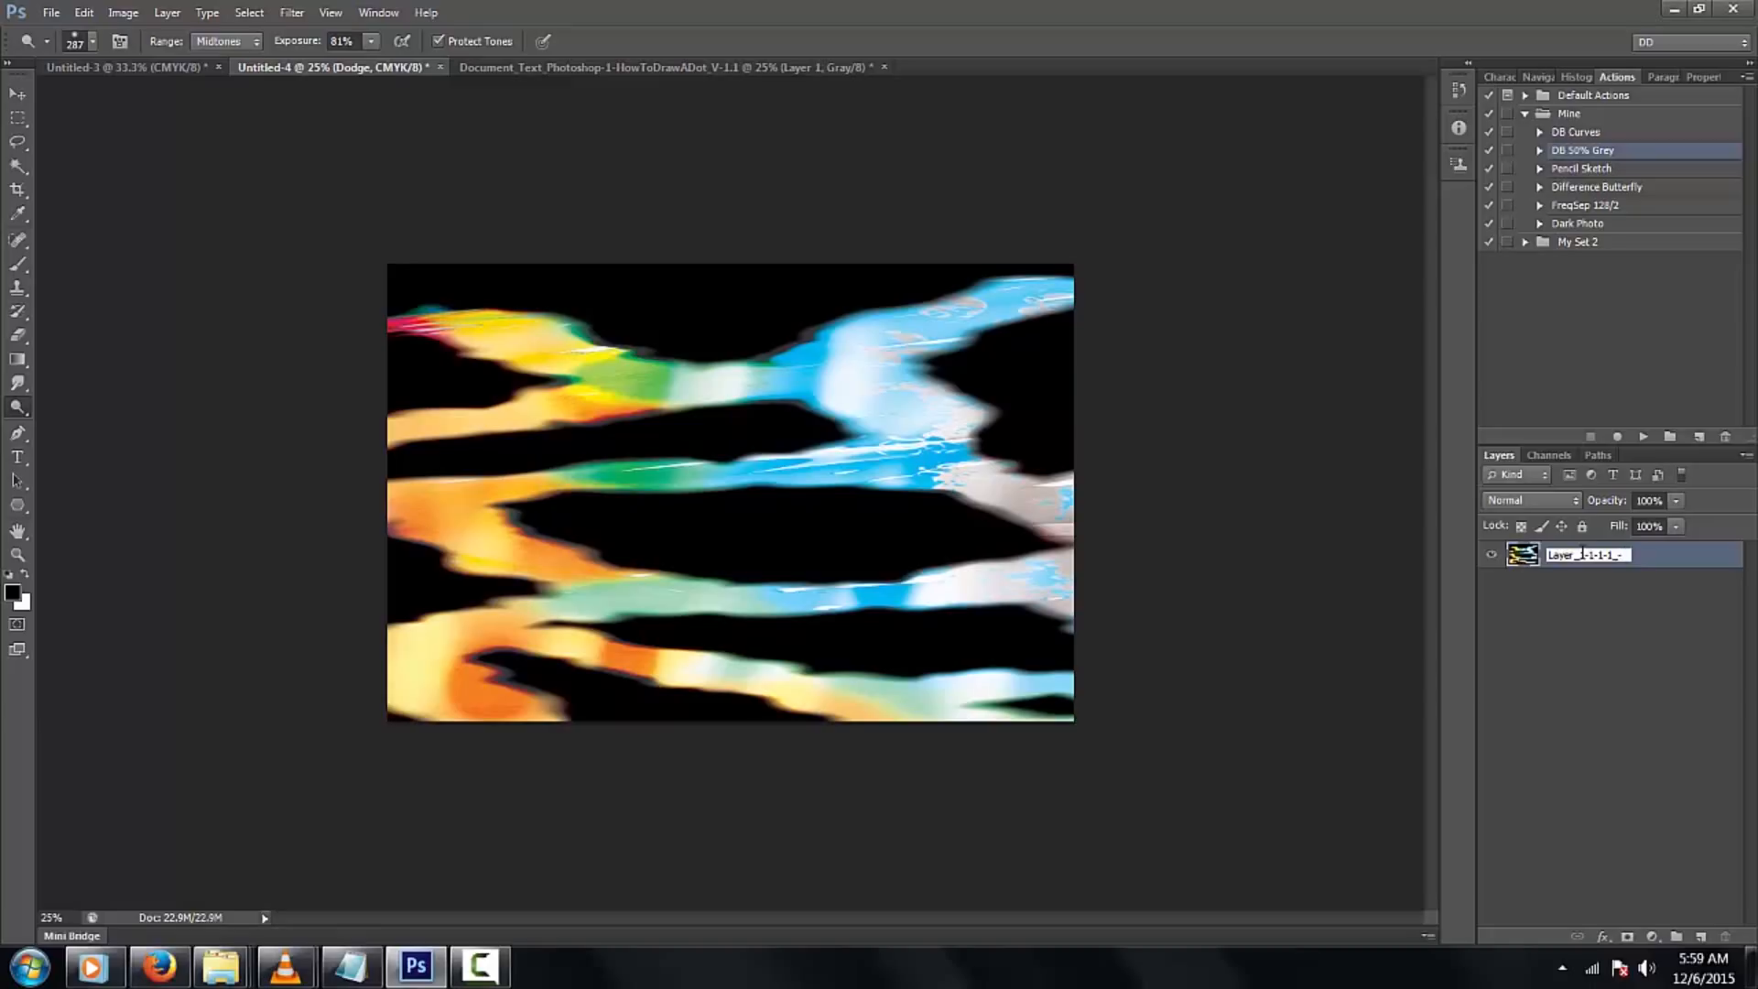
Rename the merged layer Layer_1-1-1-1_-_1 and convert the document to RGB Color mode
type("_1-1-1-1_-_1")
key("Return")
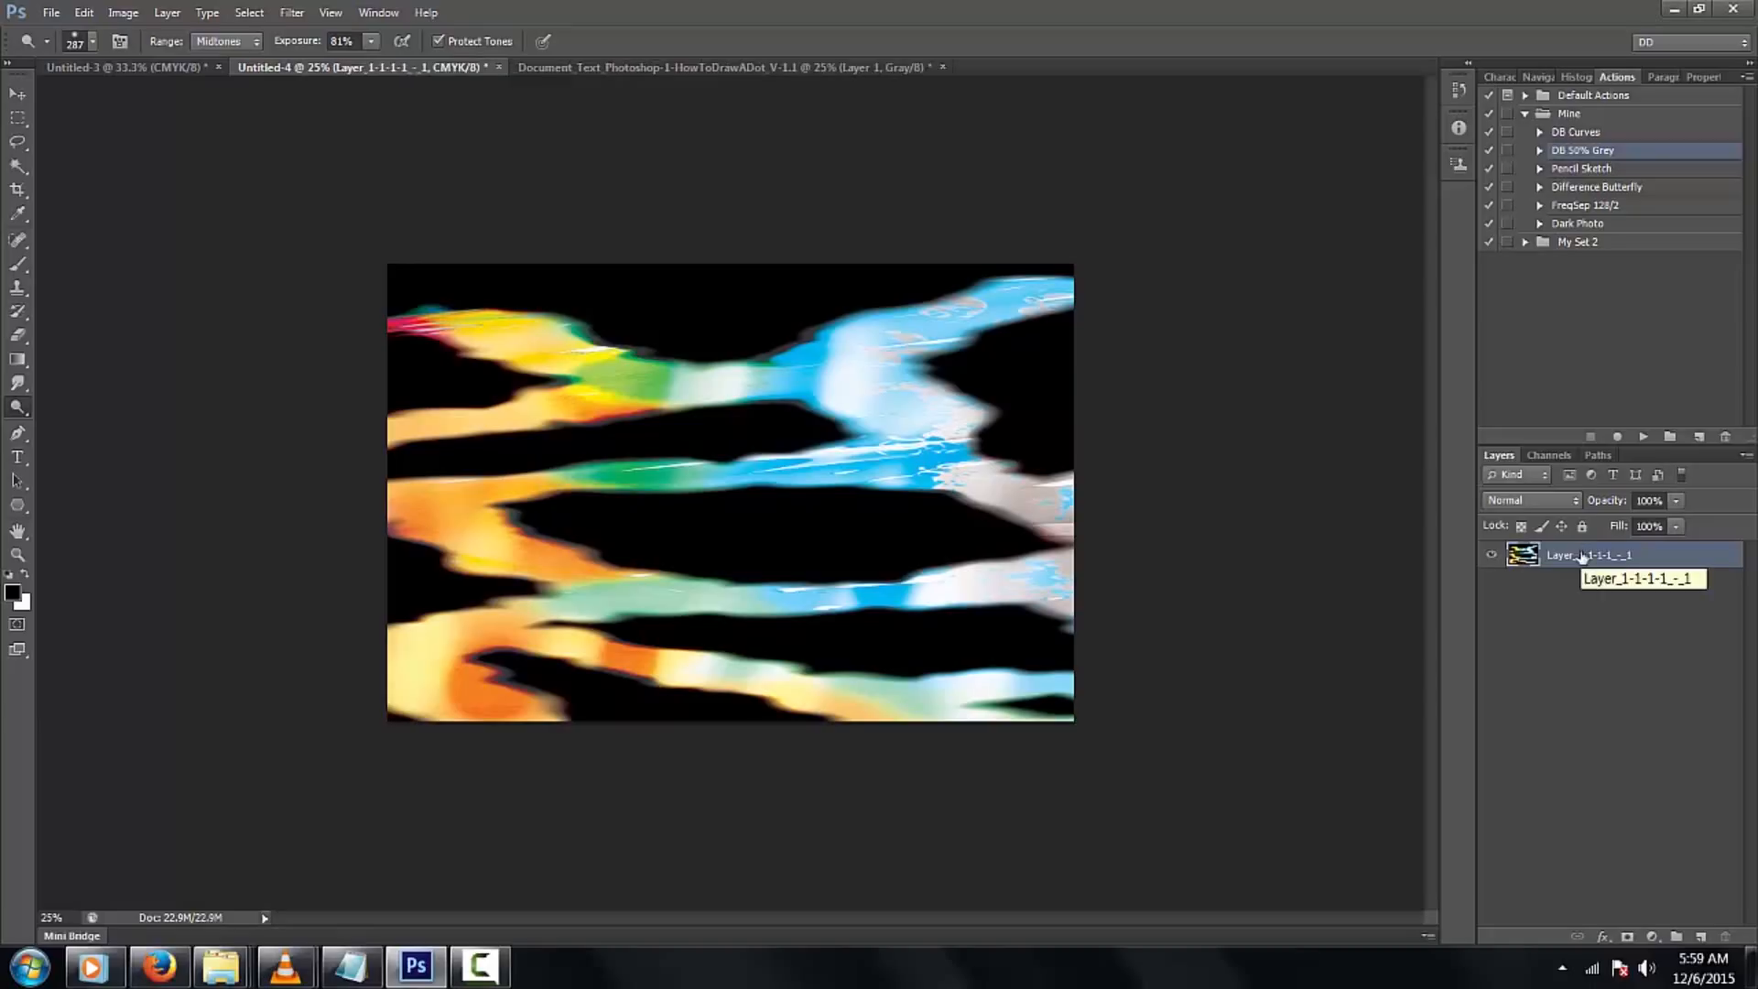
left_click(124, 12)
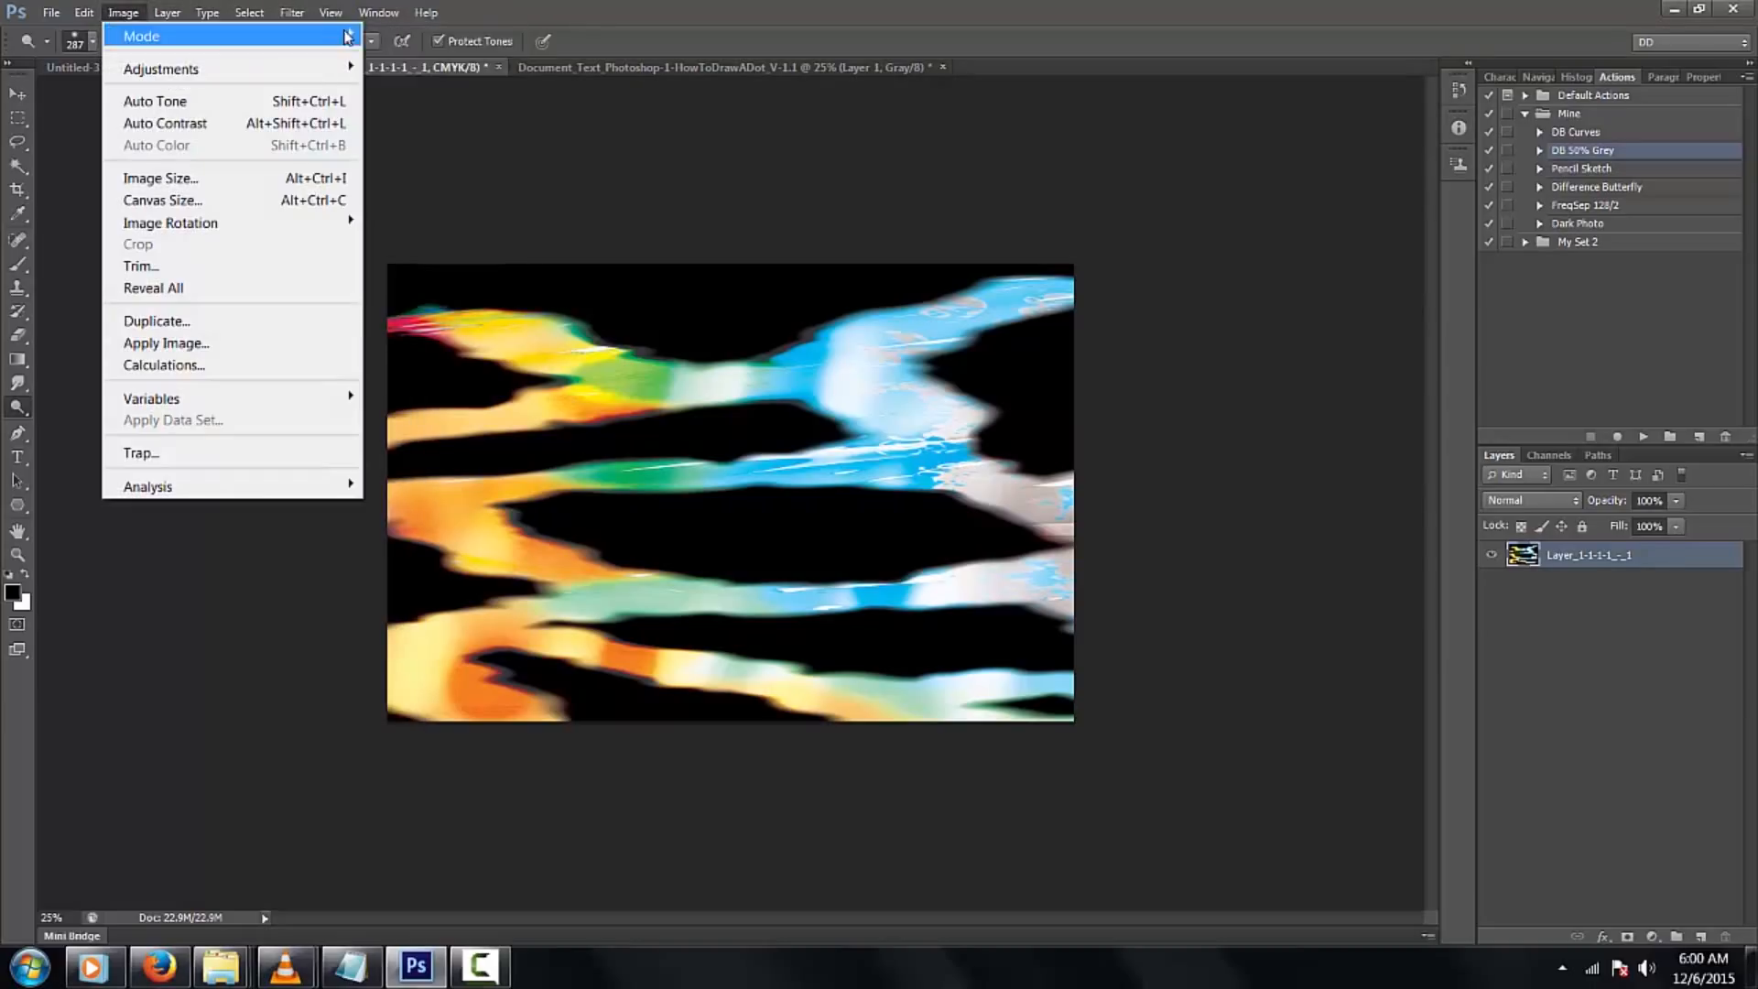
mouse_move(274, 36)
left_click(441, 124)
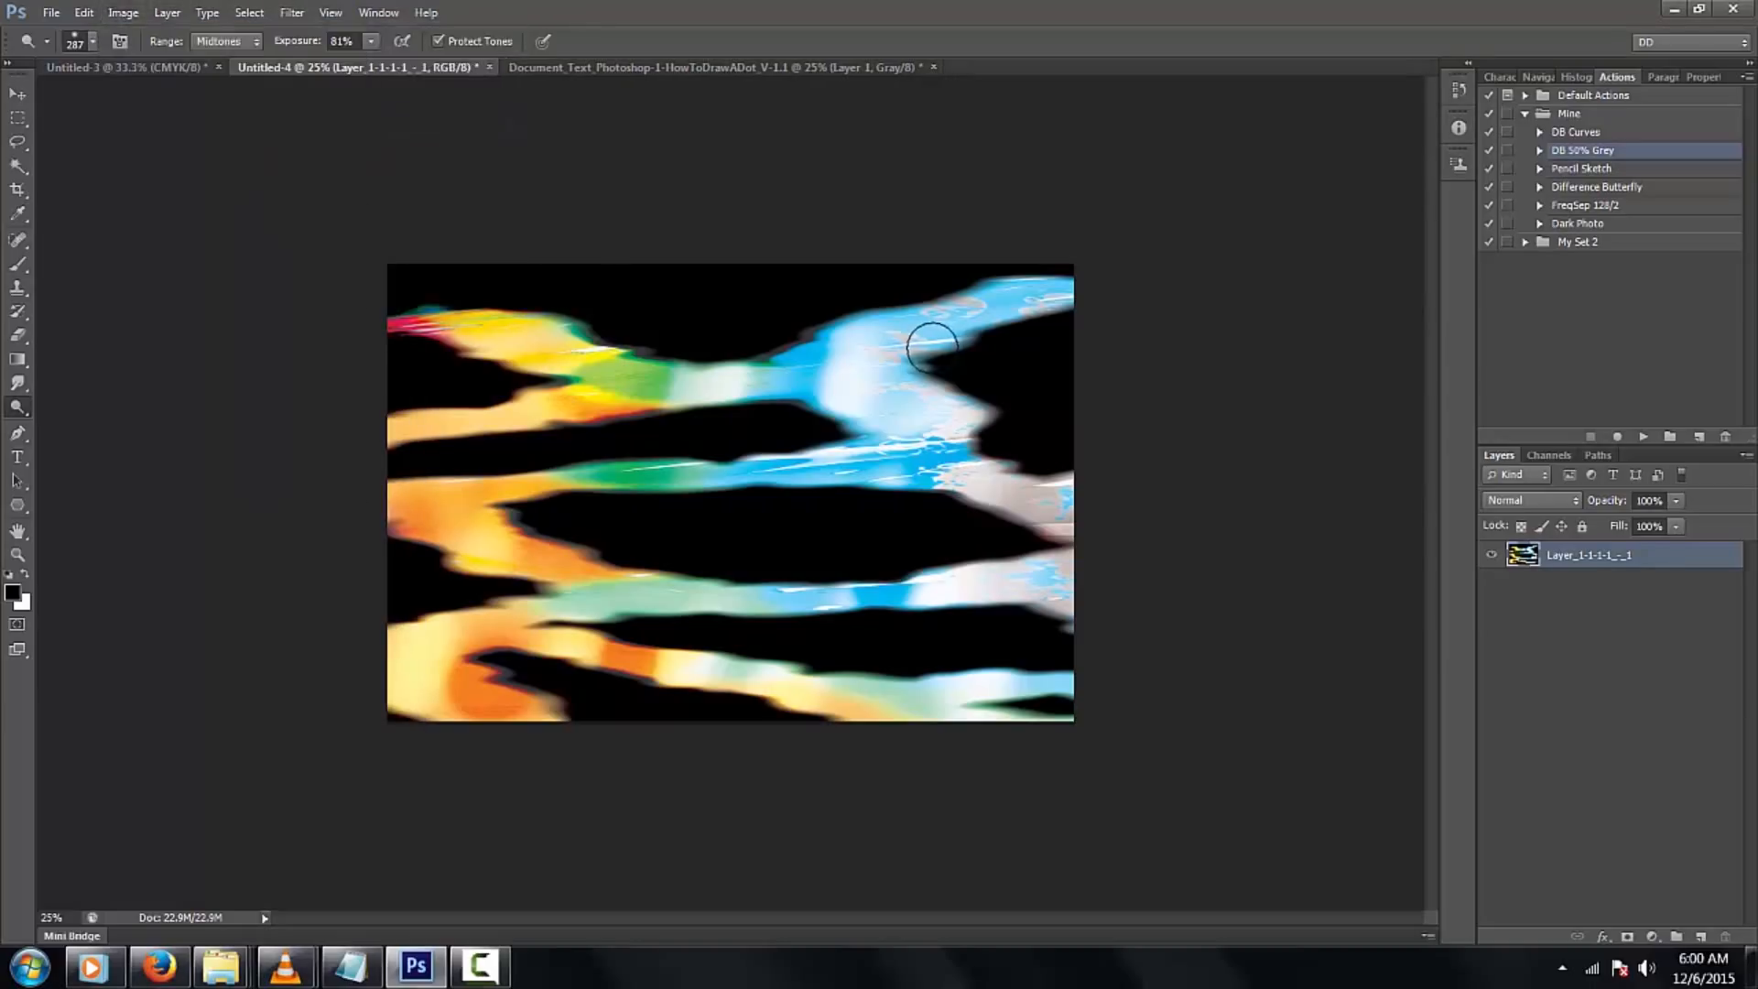
left_click(124, 11)
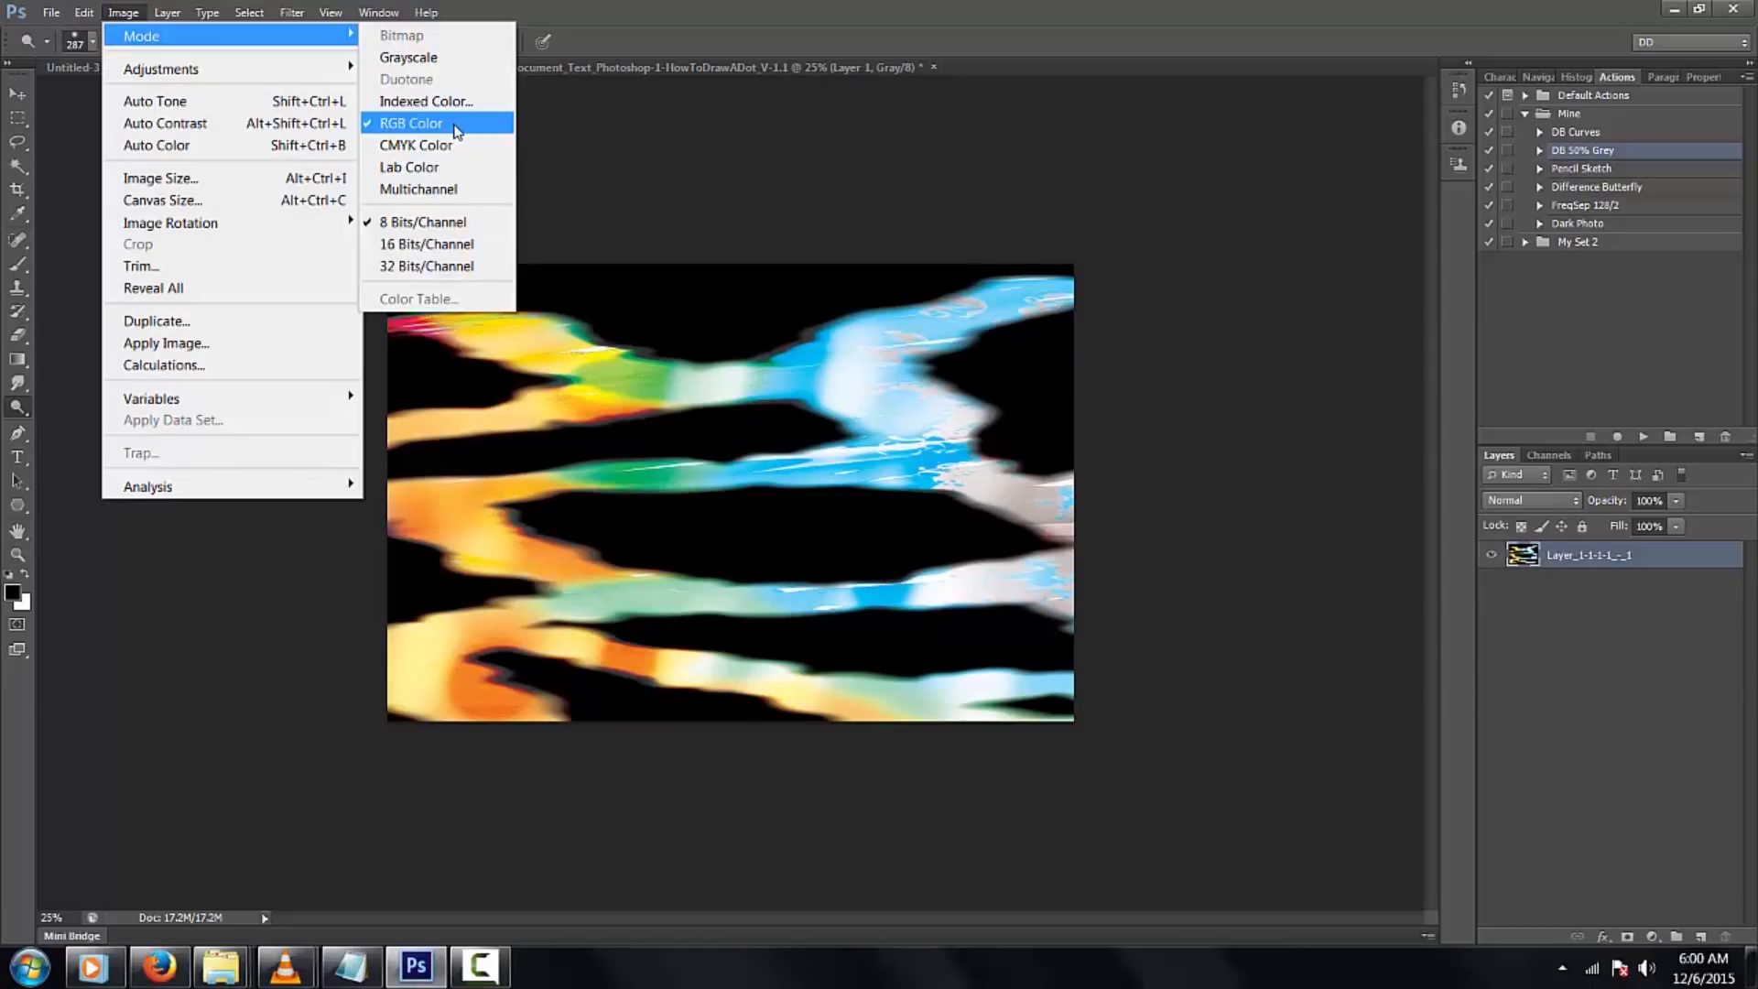
left_click(549, 195)
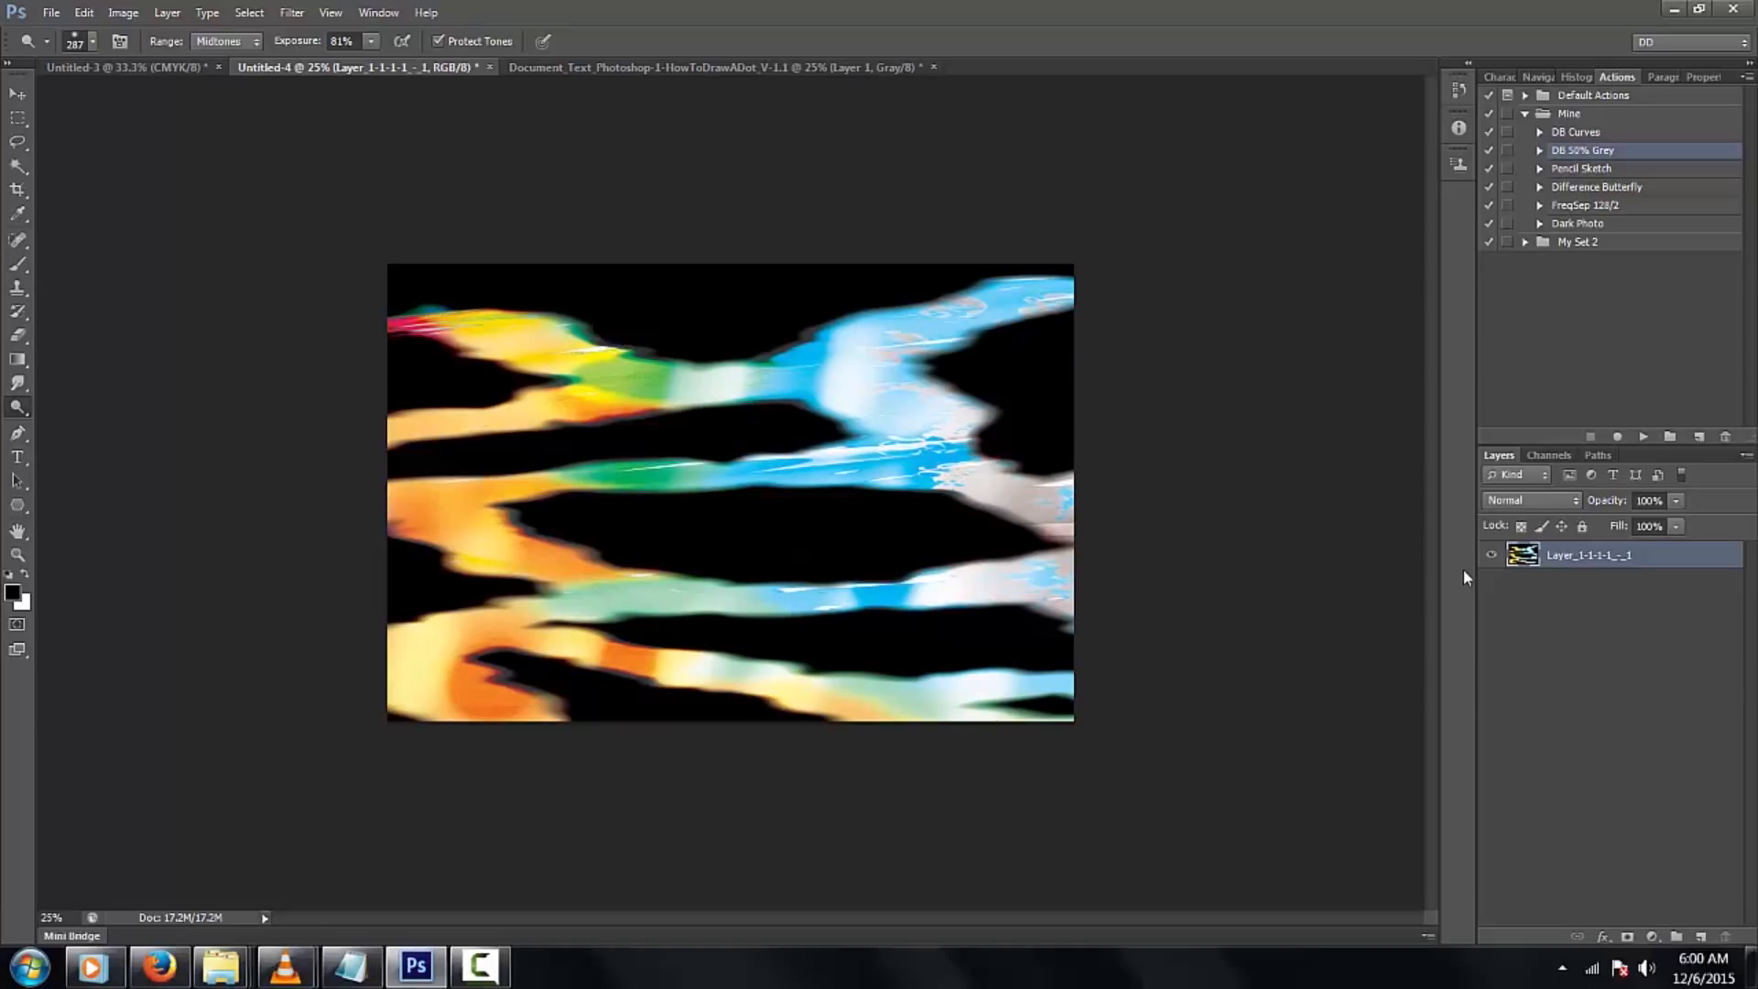
Add a new layer and render Clouds on it with a red foreground and a yellow-orange background color
key("ctrl+shift+n")
key("Return")
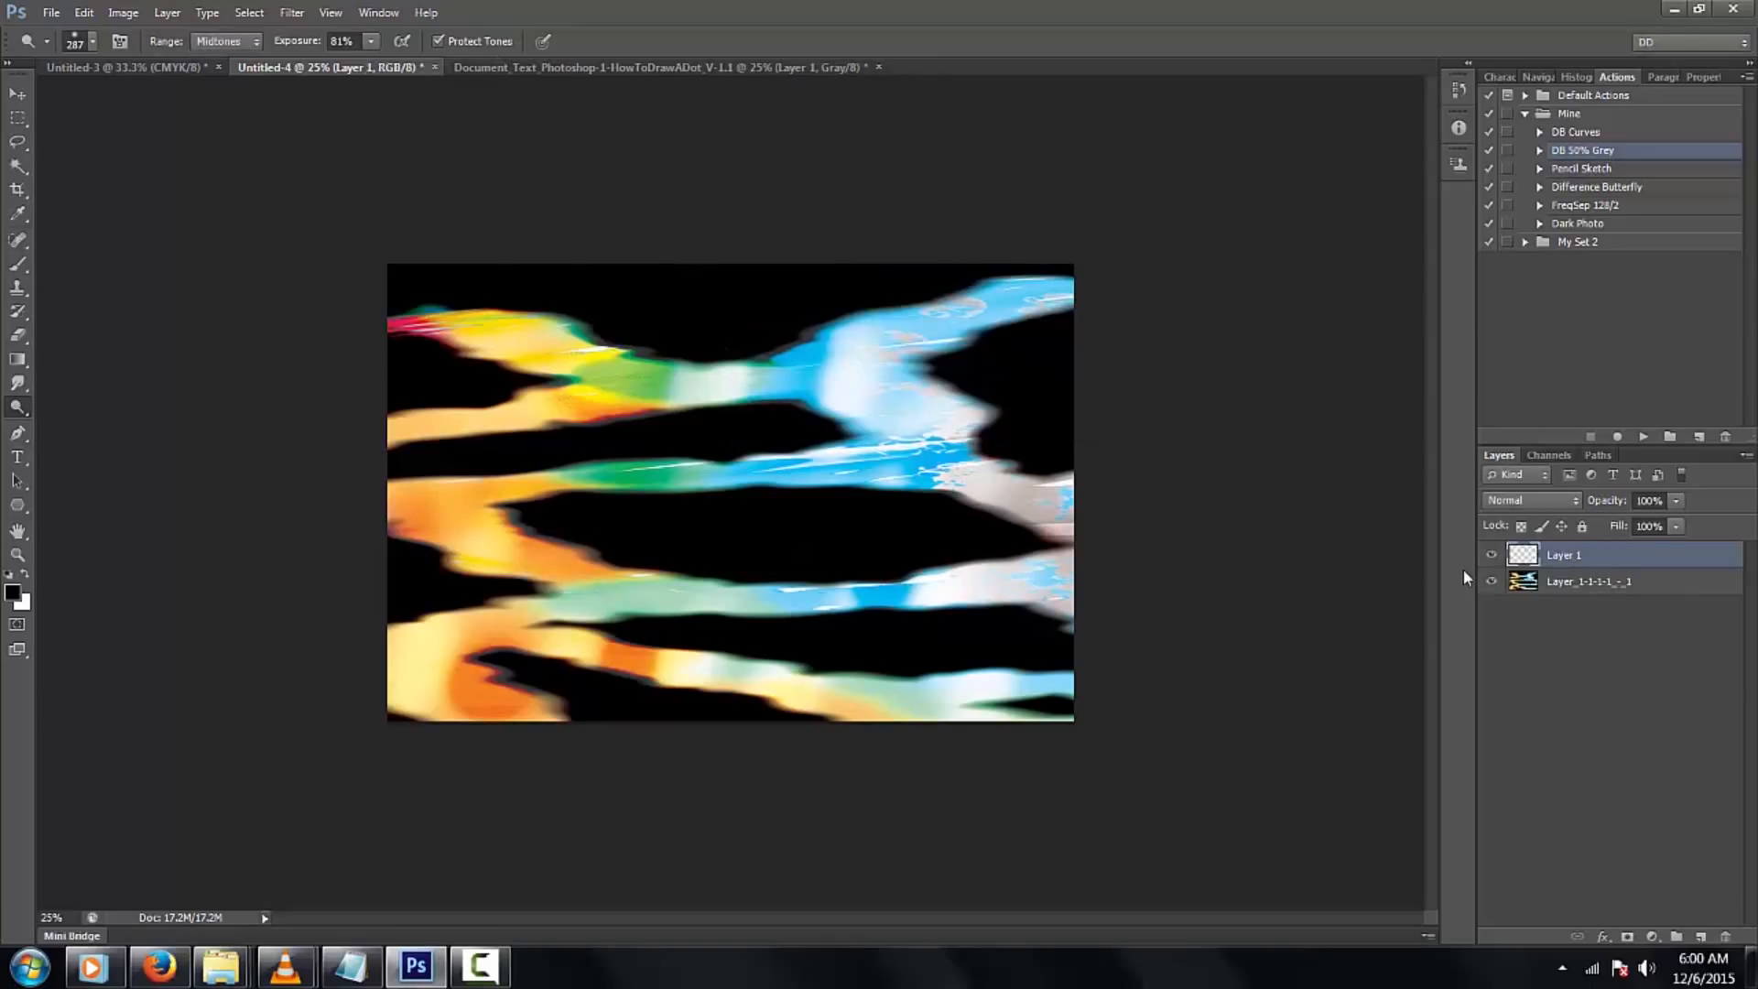
left_click(21, 602)
key("Escape")
left_click(12, 594)
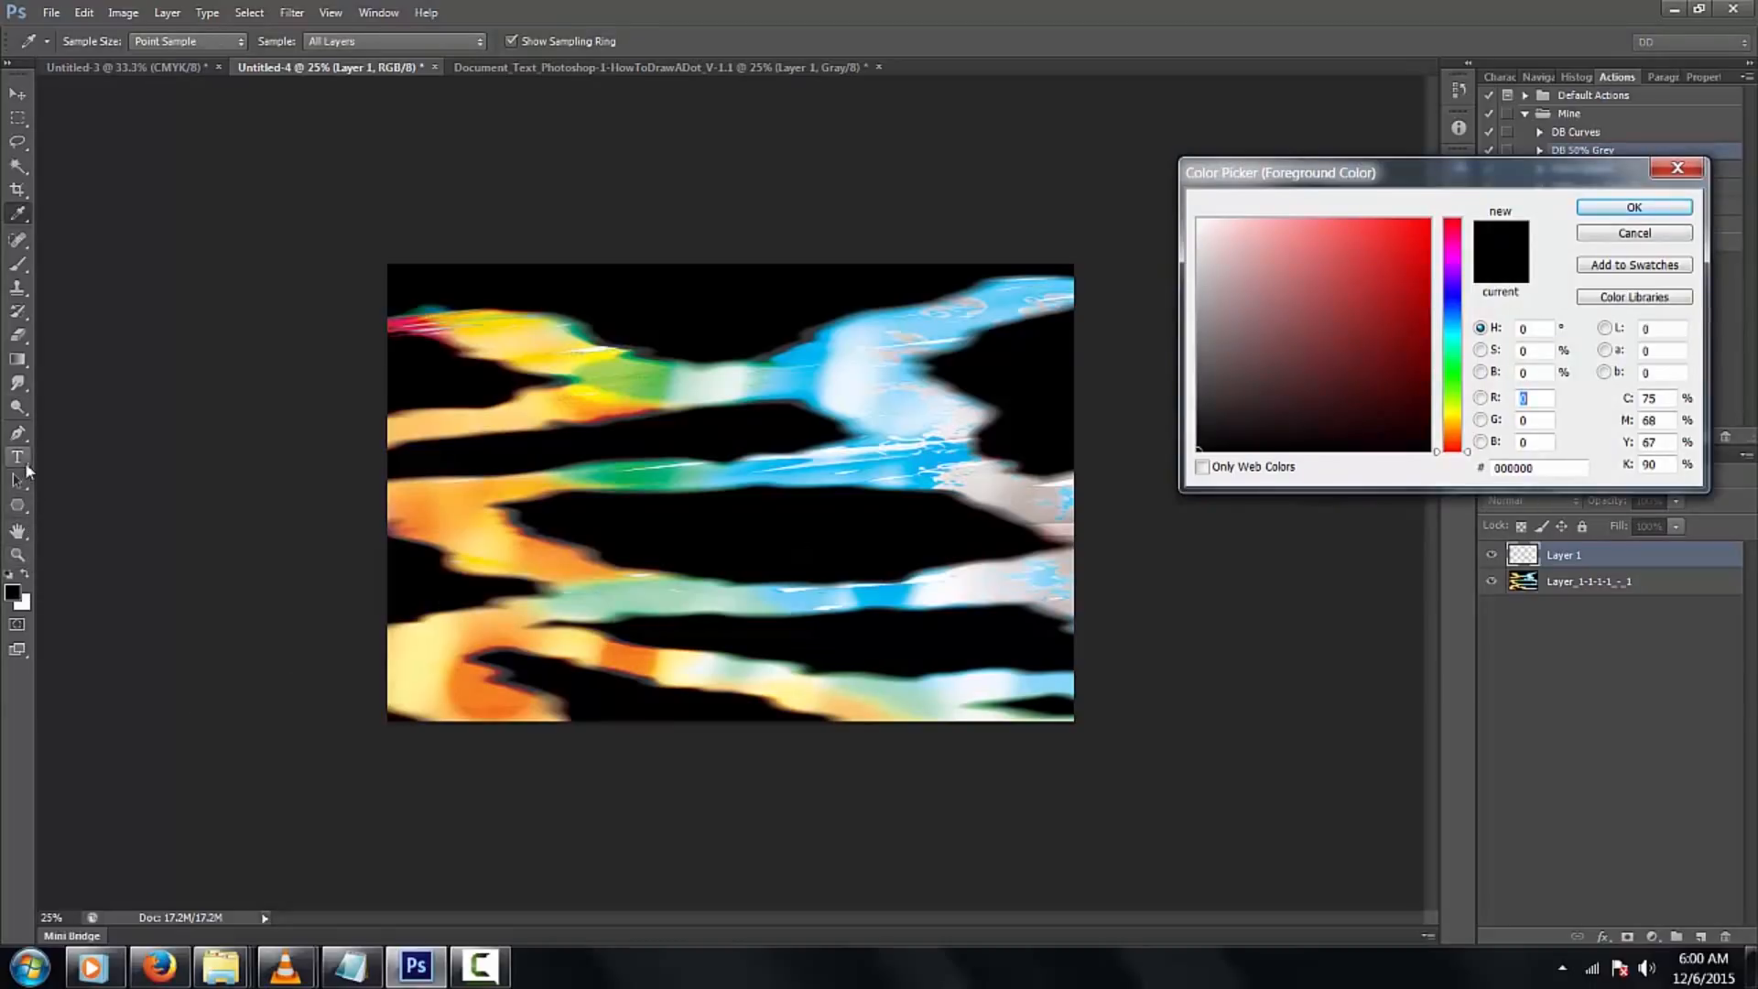
left_click(1432, 238)
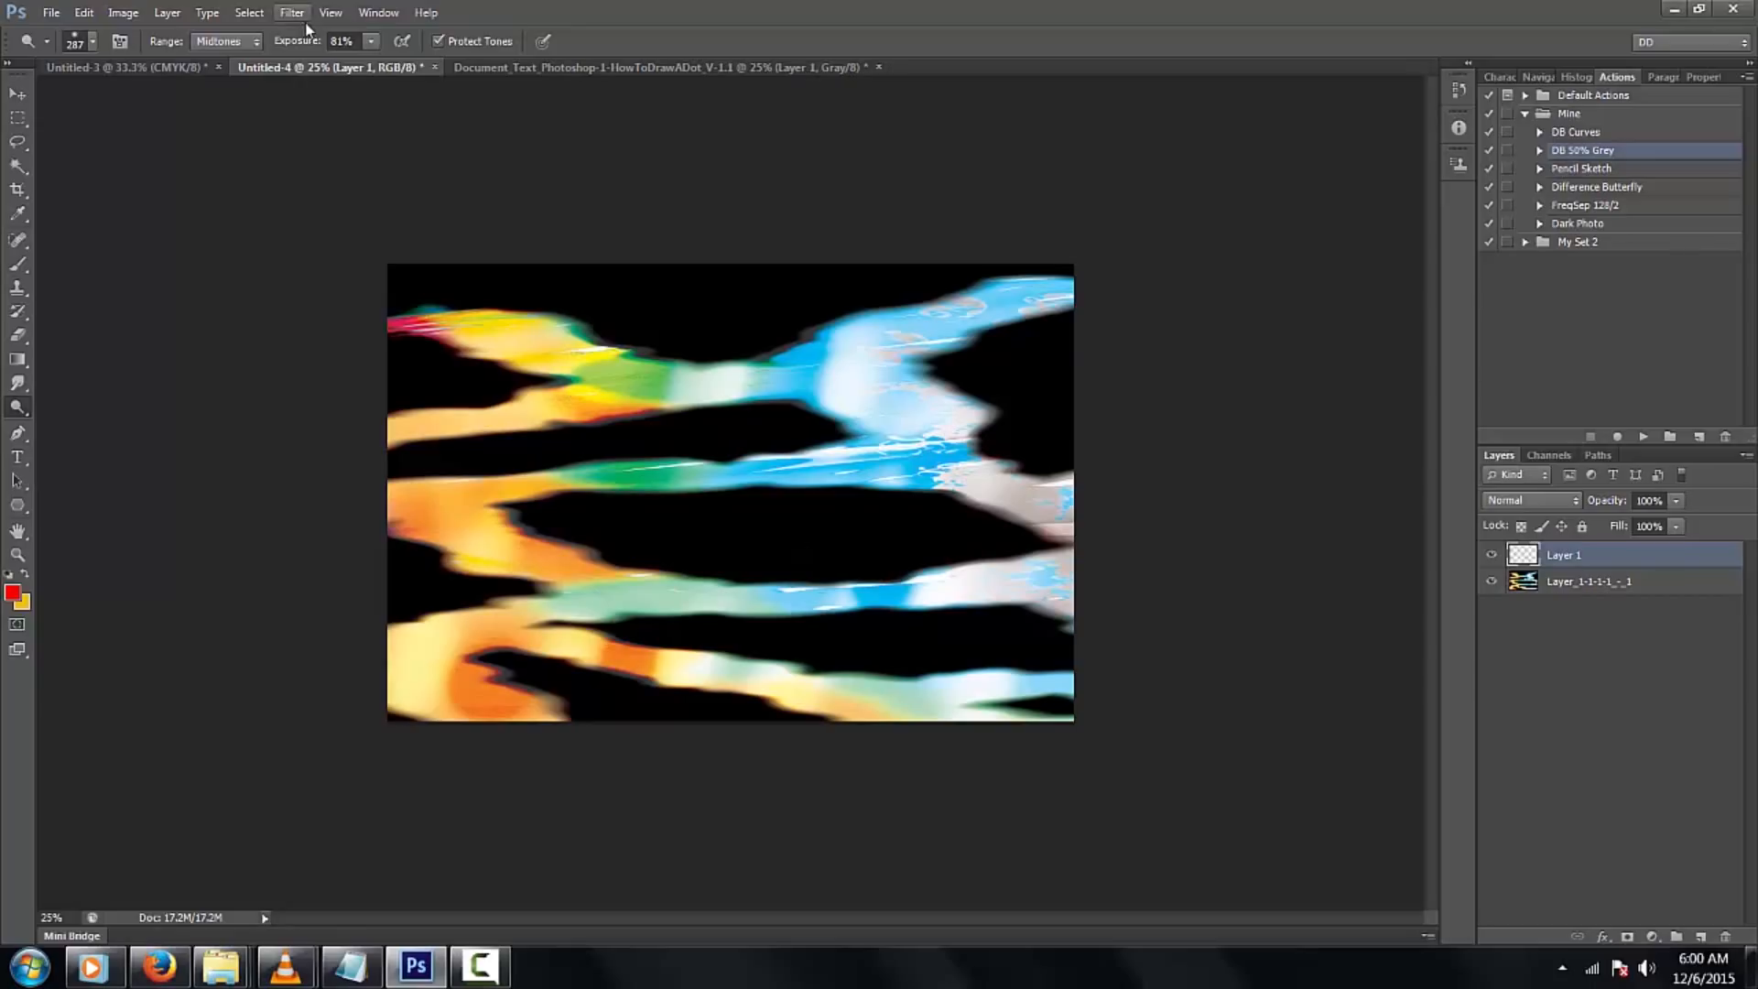
left_click(297, 13)
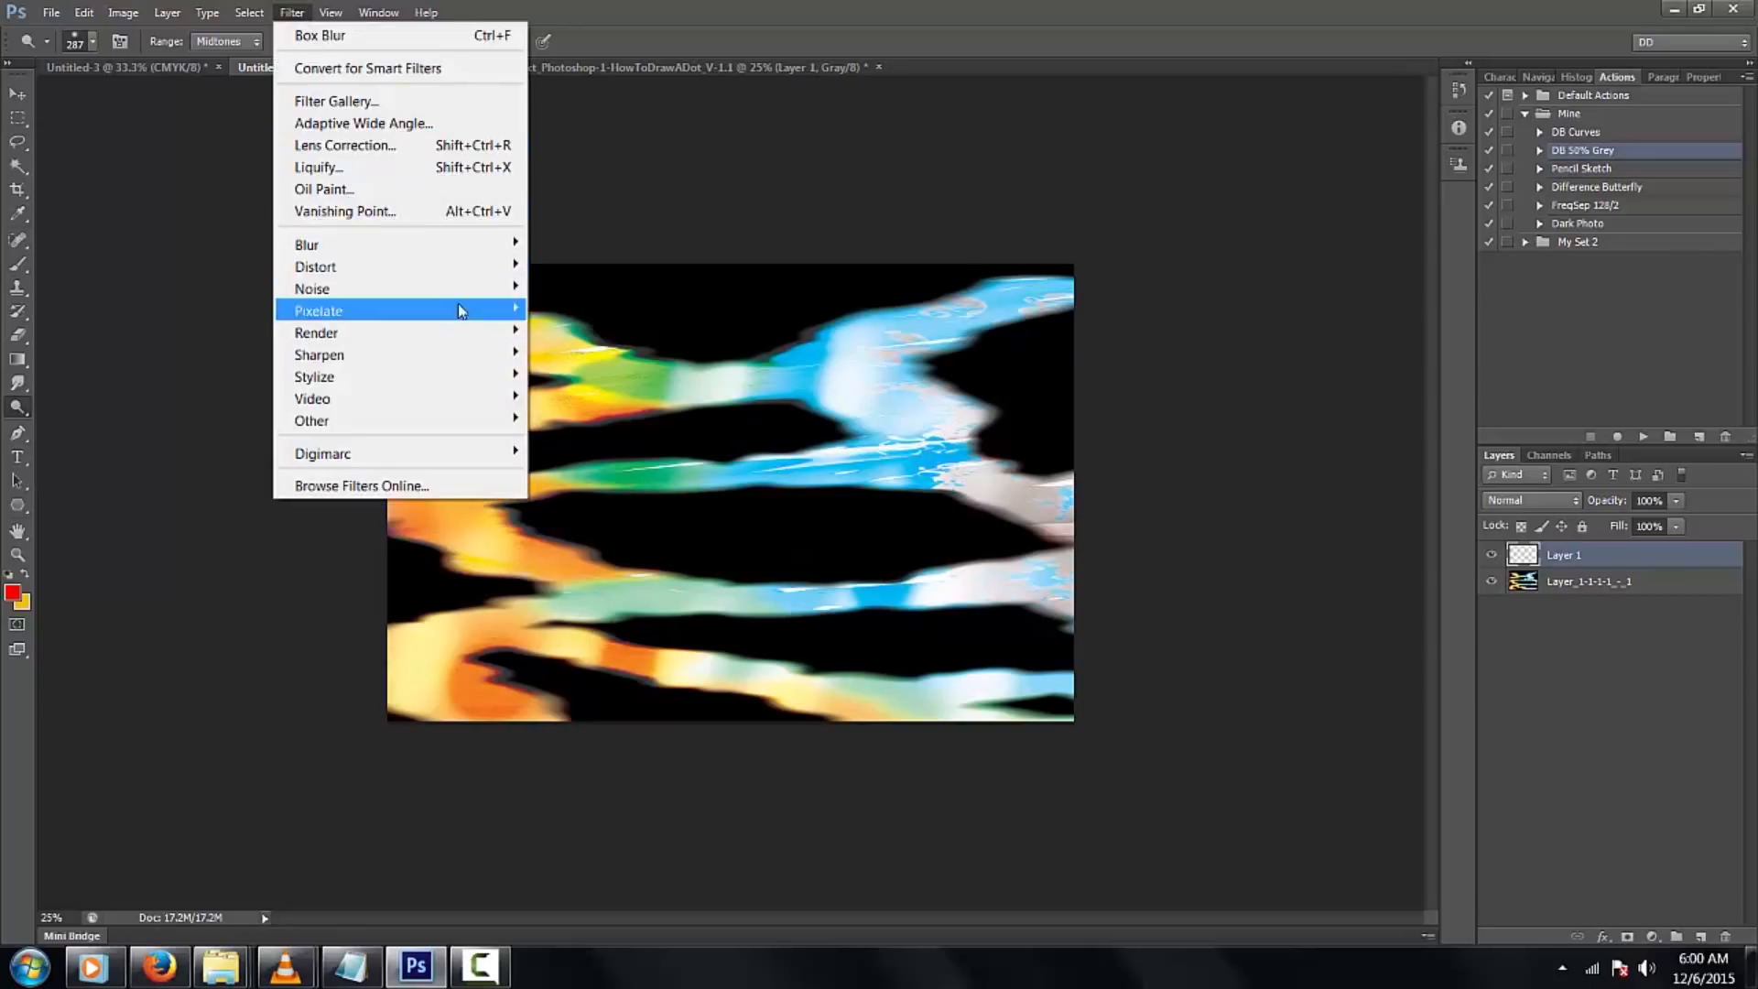
left_click(555, 332)
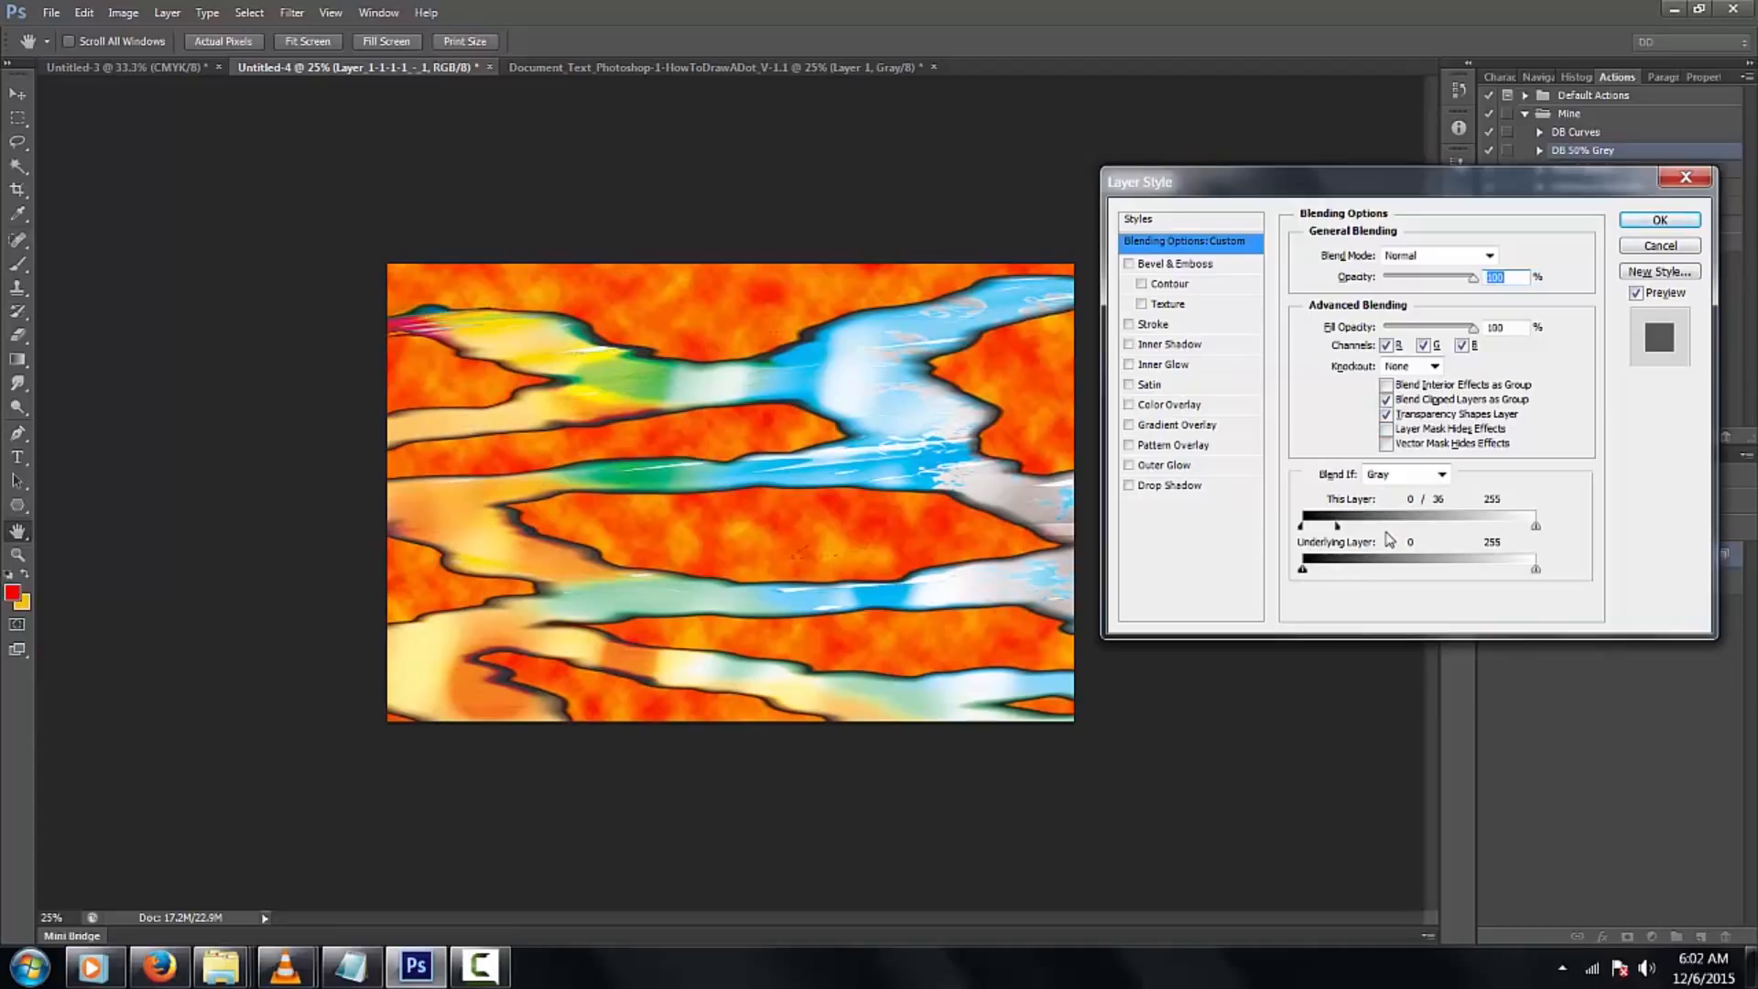
Apply Blend If to Layer_1-1-1-1_-_1 with This Layer's black point split at 0 / 36
key("Return")
key("o")
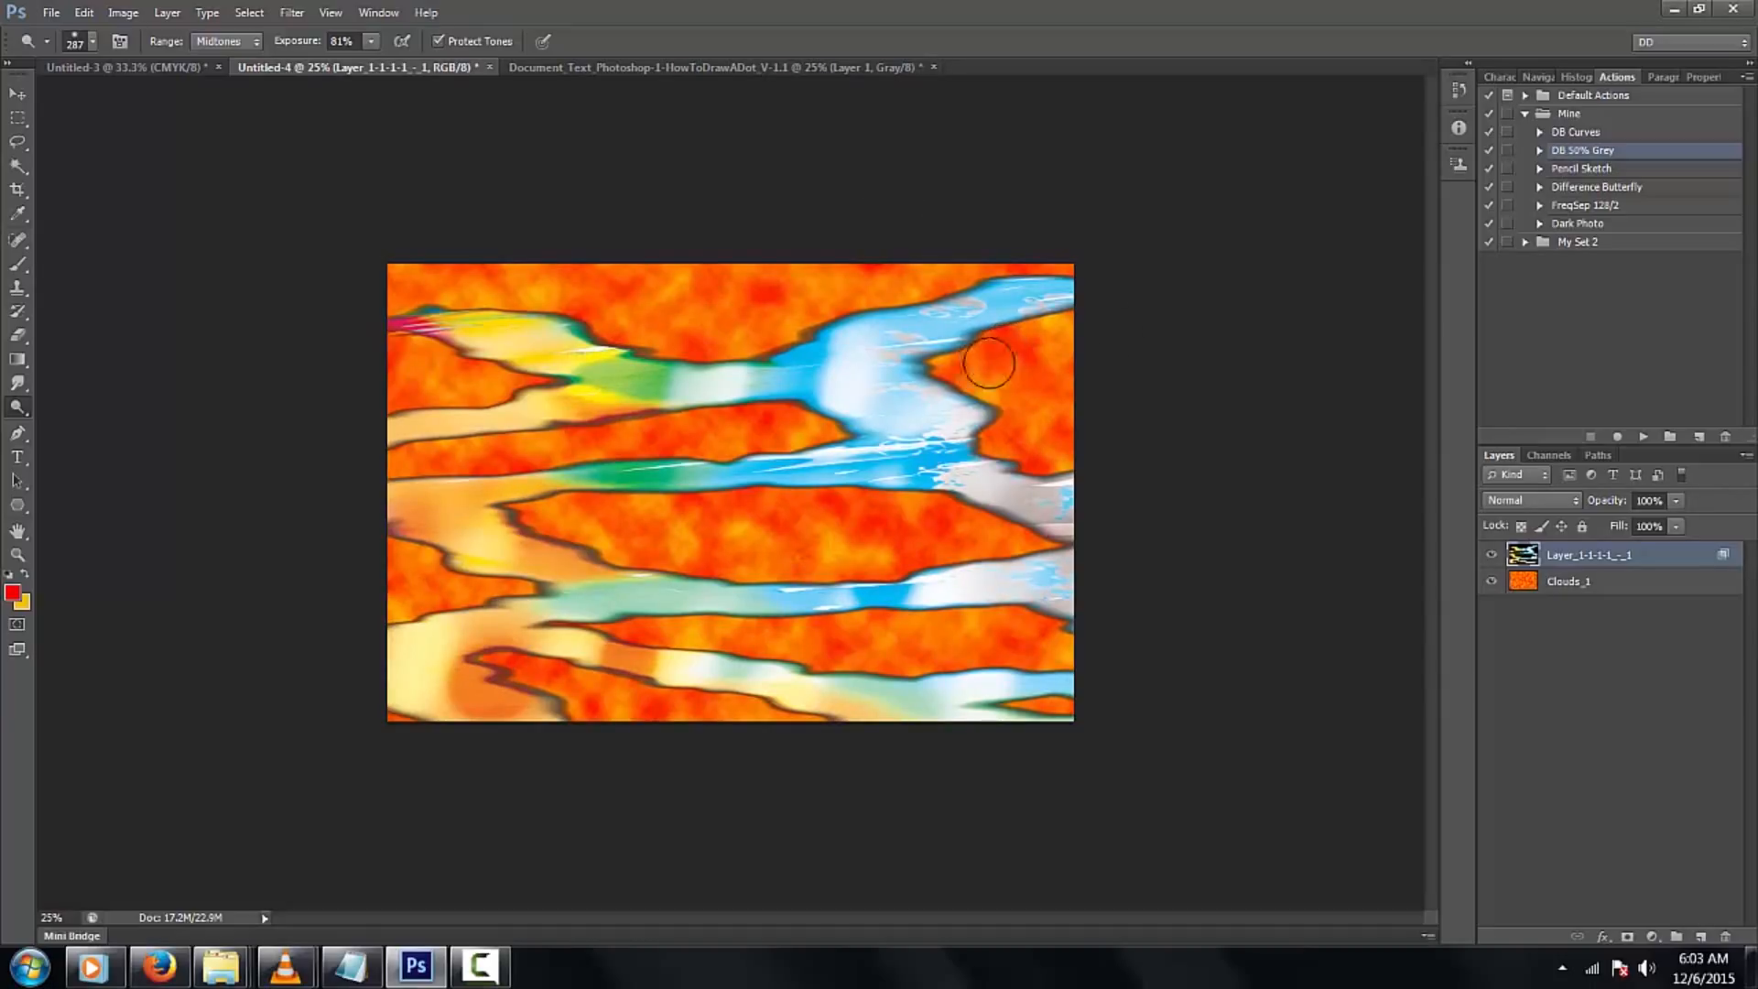
Merge Layer_1-1-1-1_-_1 with Clouds_1 and rename the resulting layer Layer_Flat_1-0
key("ctrl+e")
double_click(1570, 555)
type("Layer")
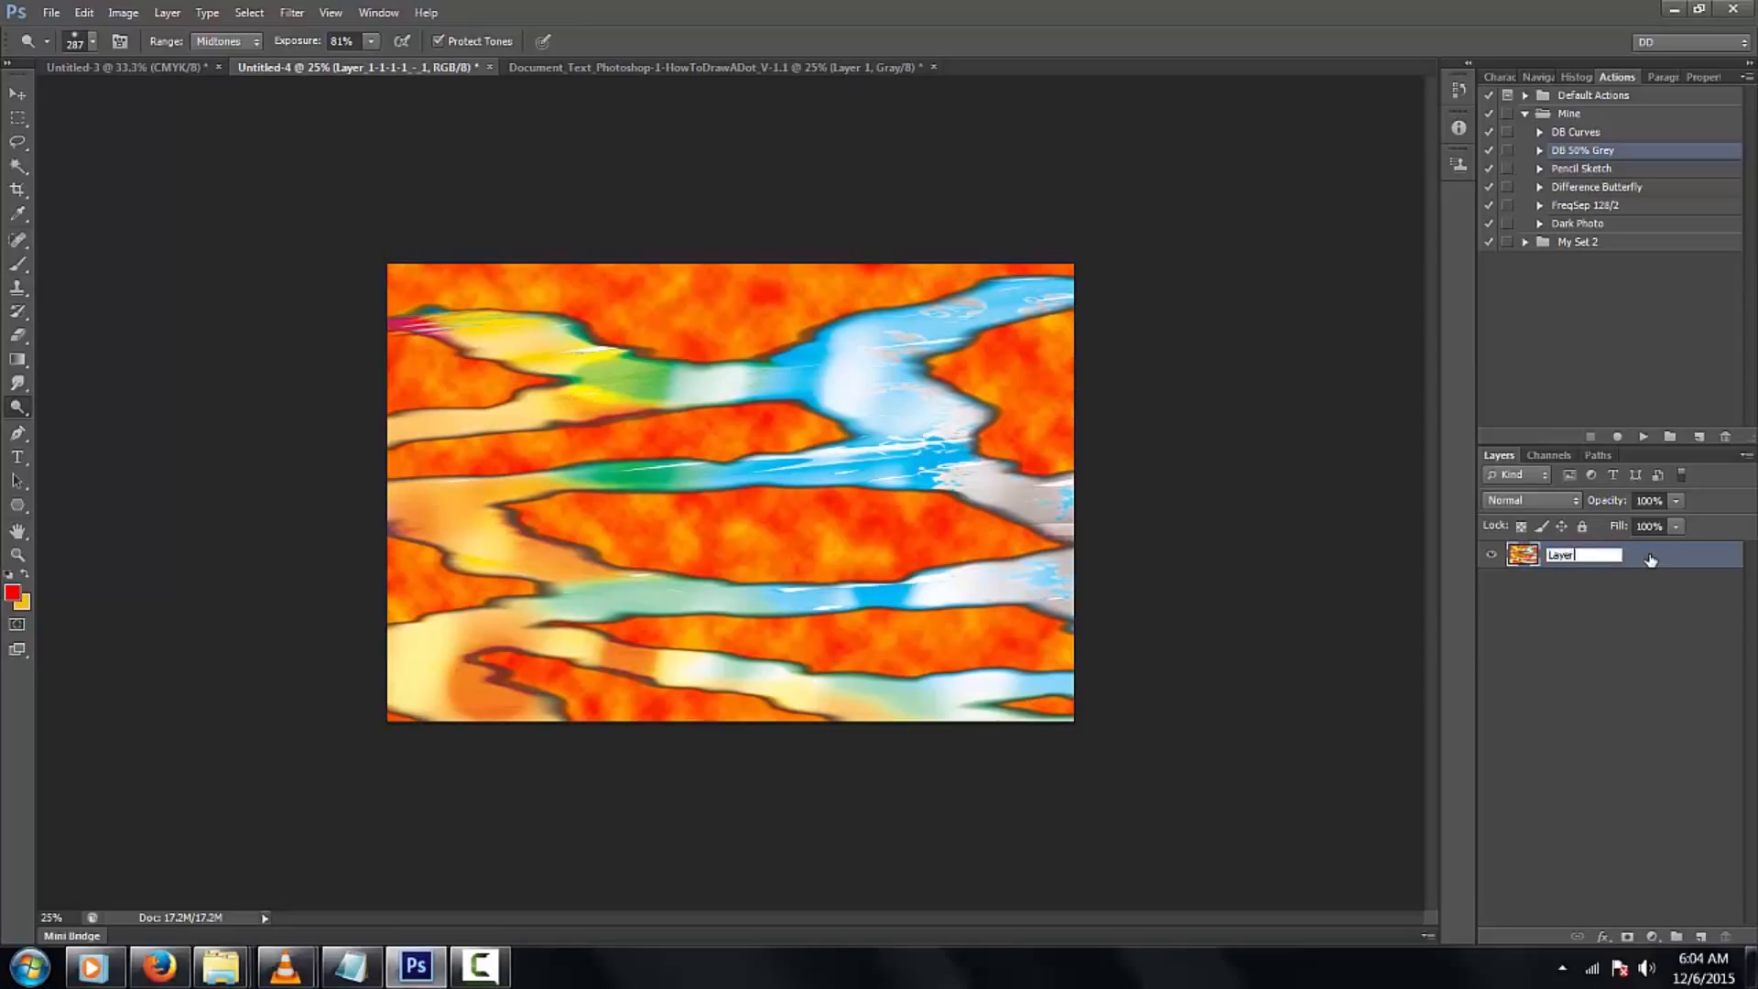
type("_Flat_1-0")
key("Return")
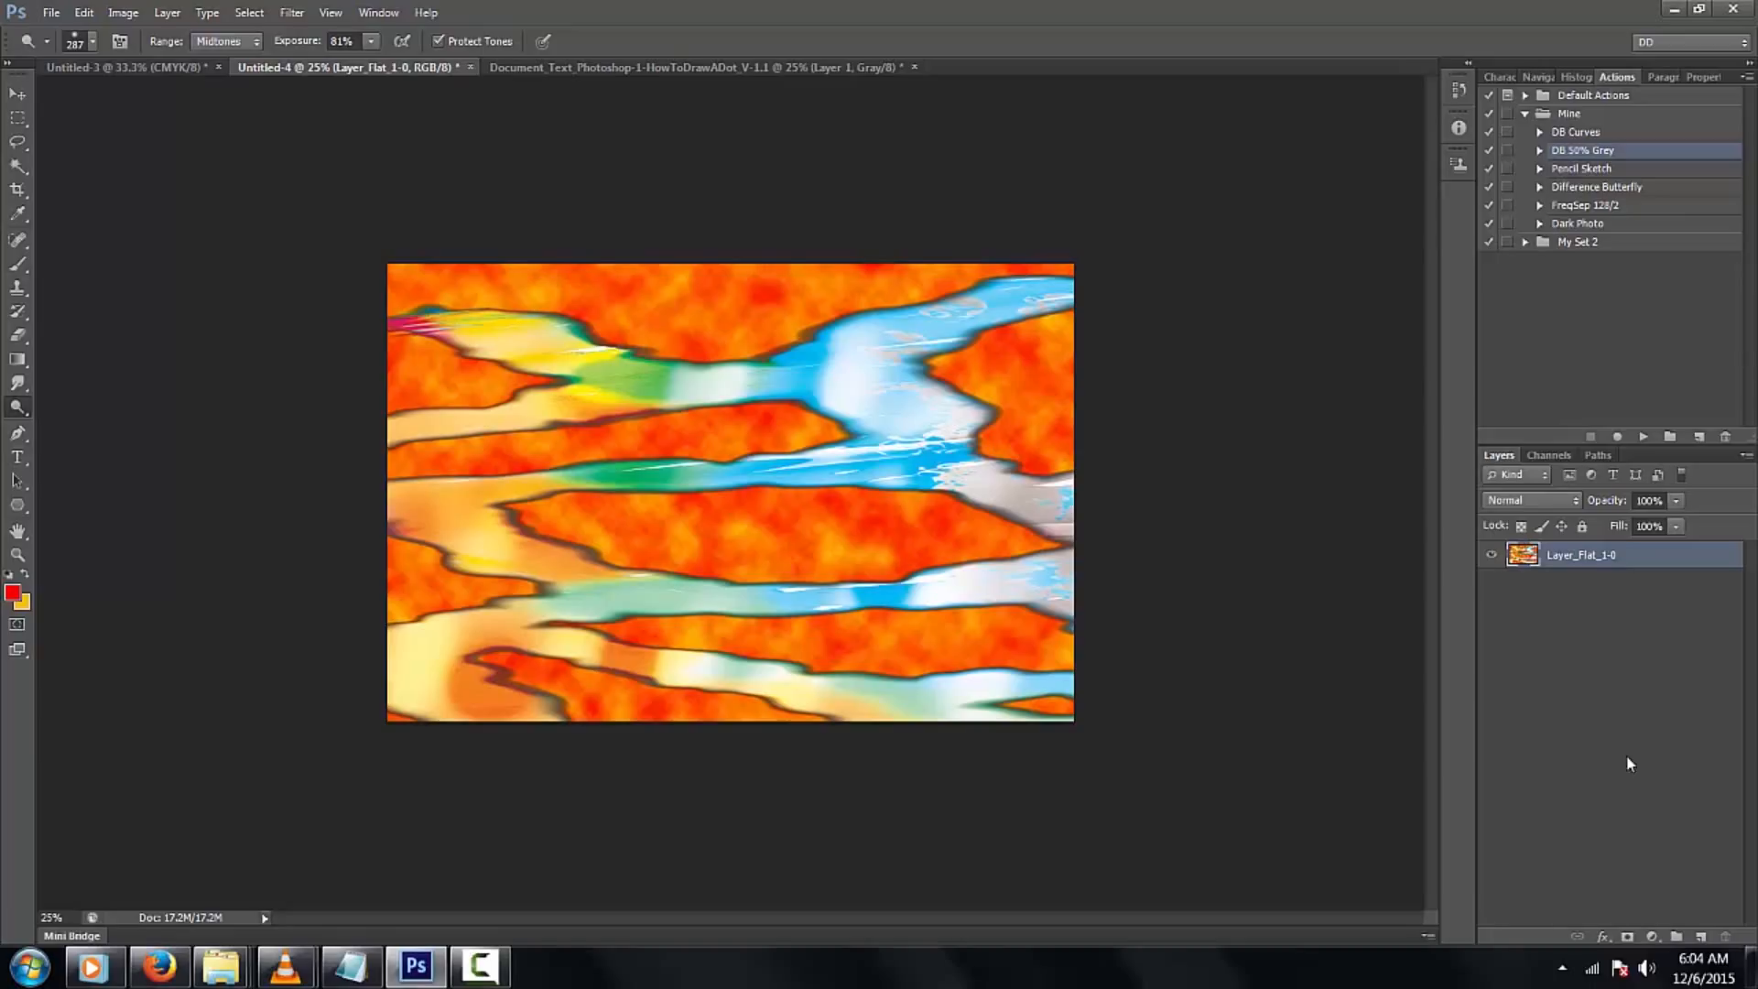
Add a Vibrance adjustment layer, try its sliders, leave vibrance at 0 and saturation at -3, and hide the layer
left_click(1653, 937)
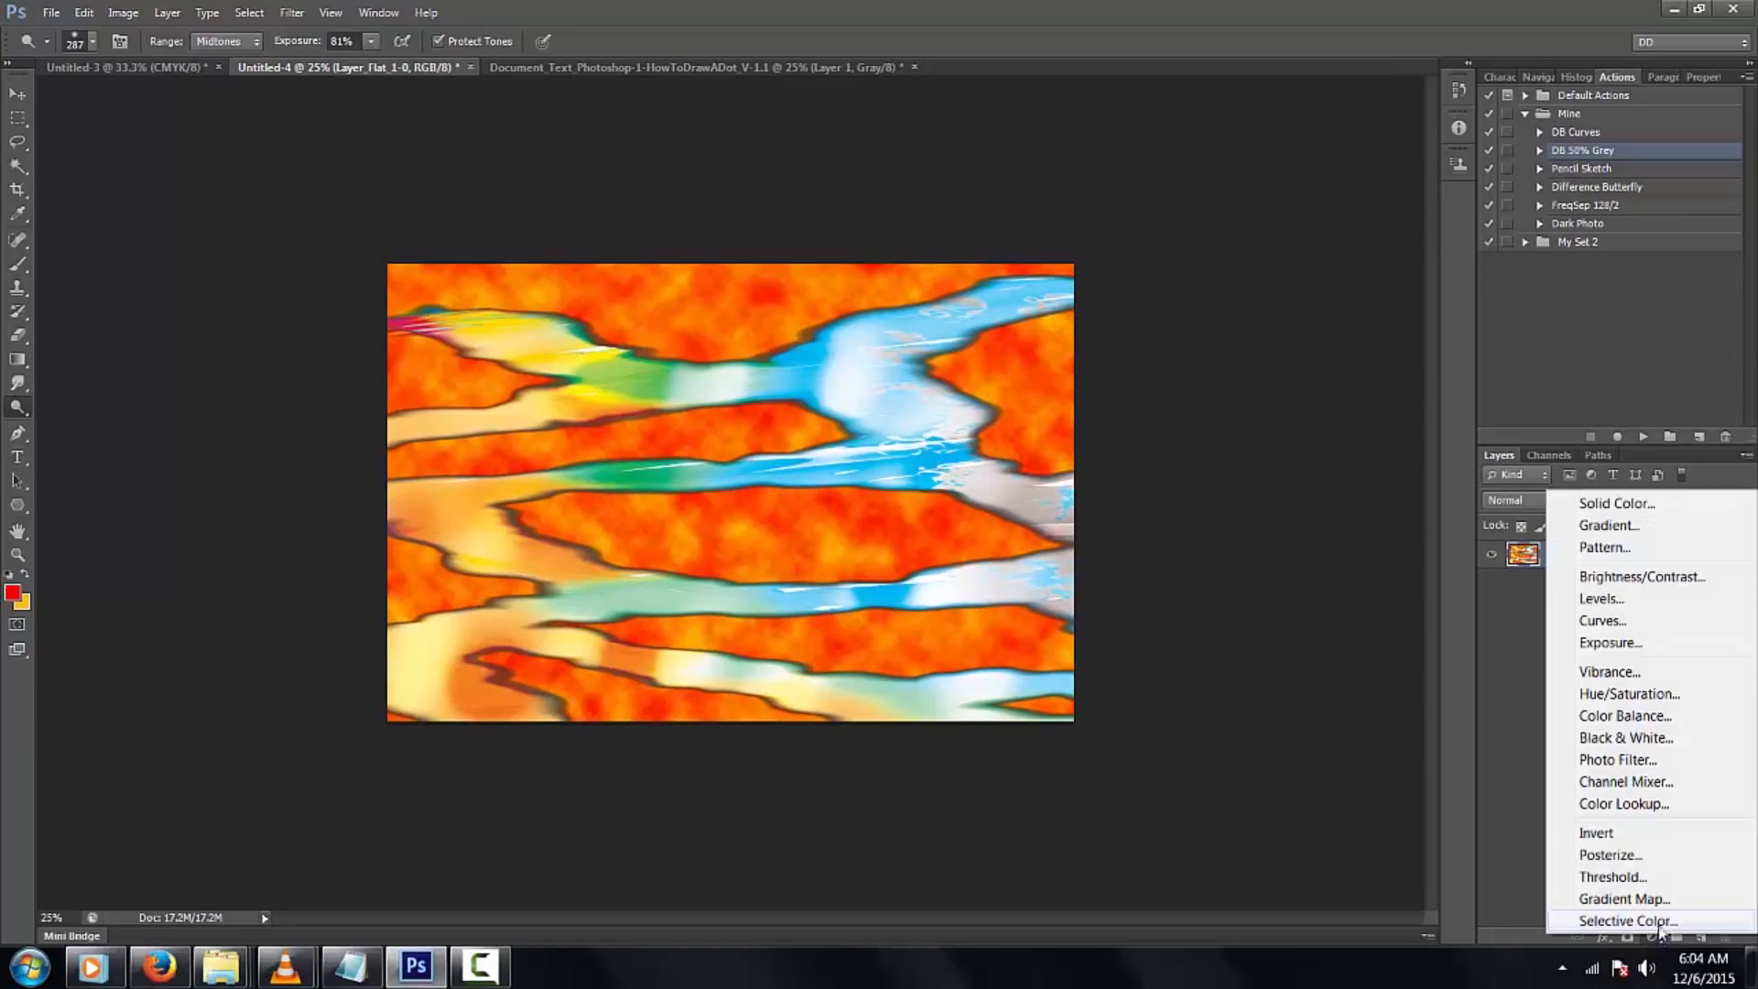
left_click(1639, 674)
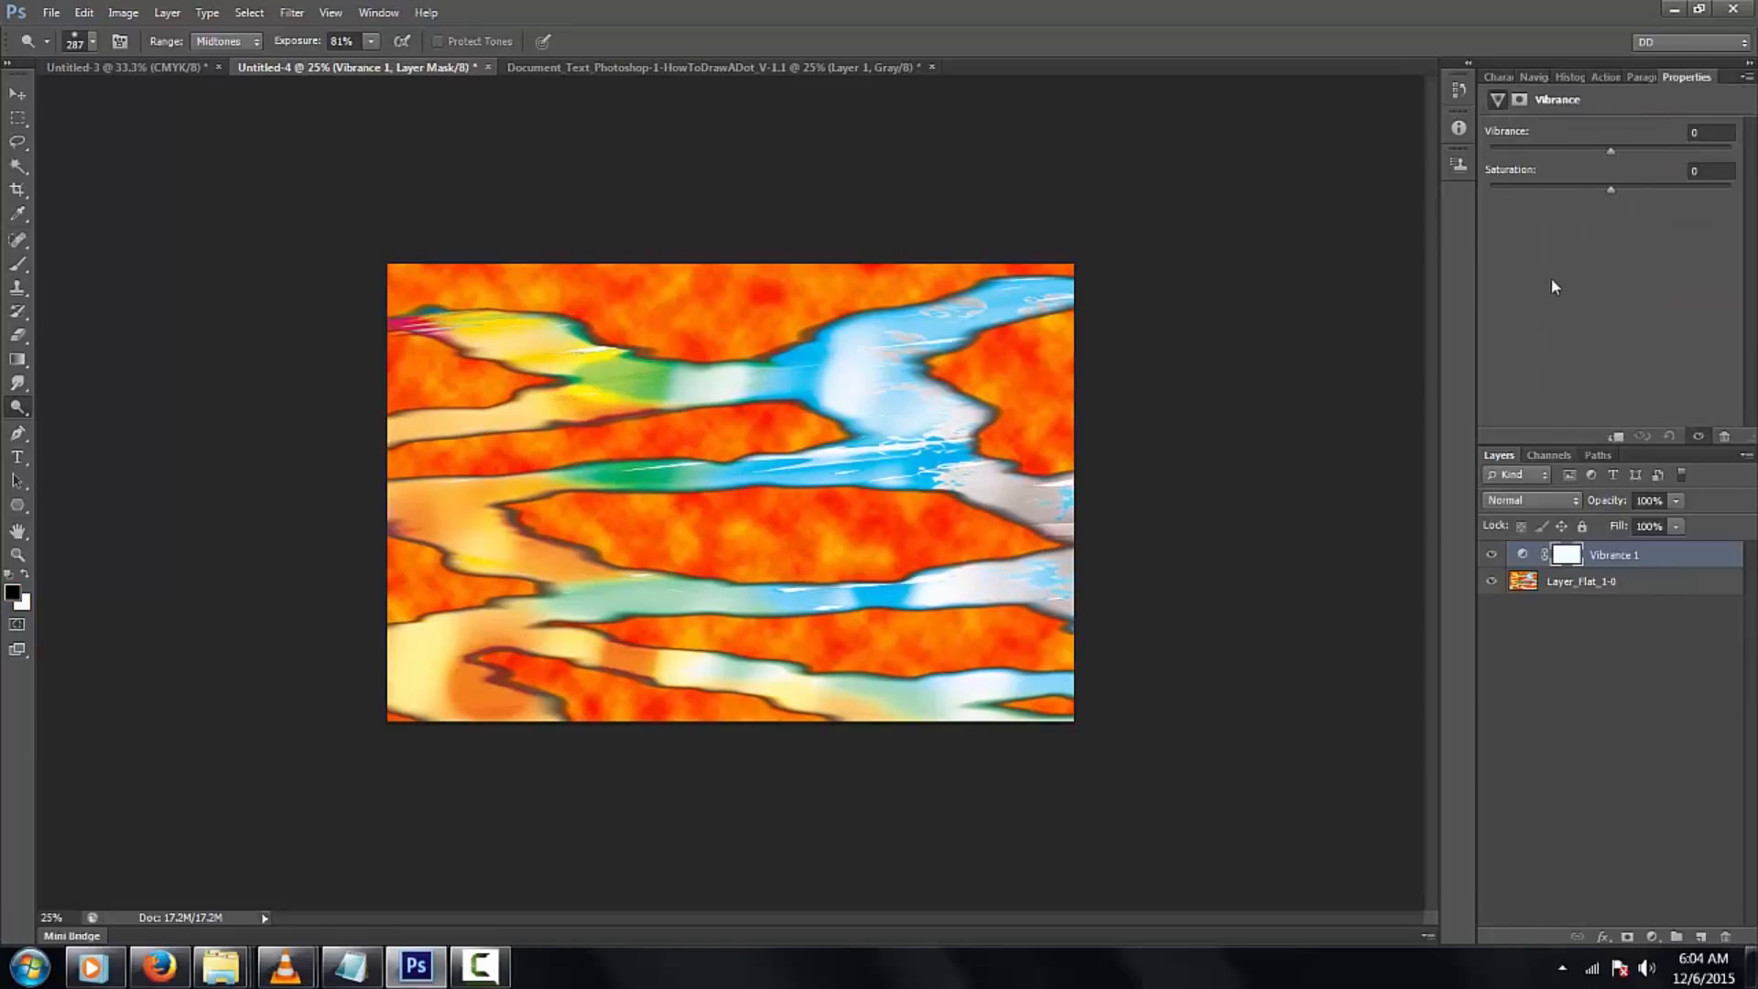
left_click_drag(1616, 189, 1611, 190)
left_click(1499, 190)
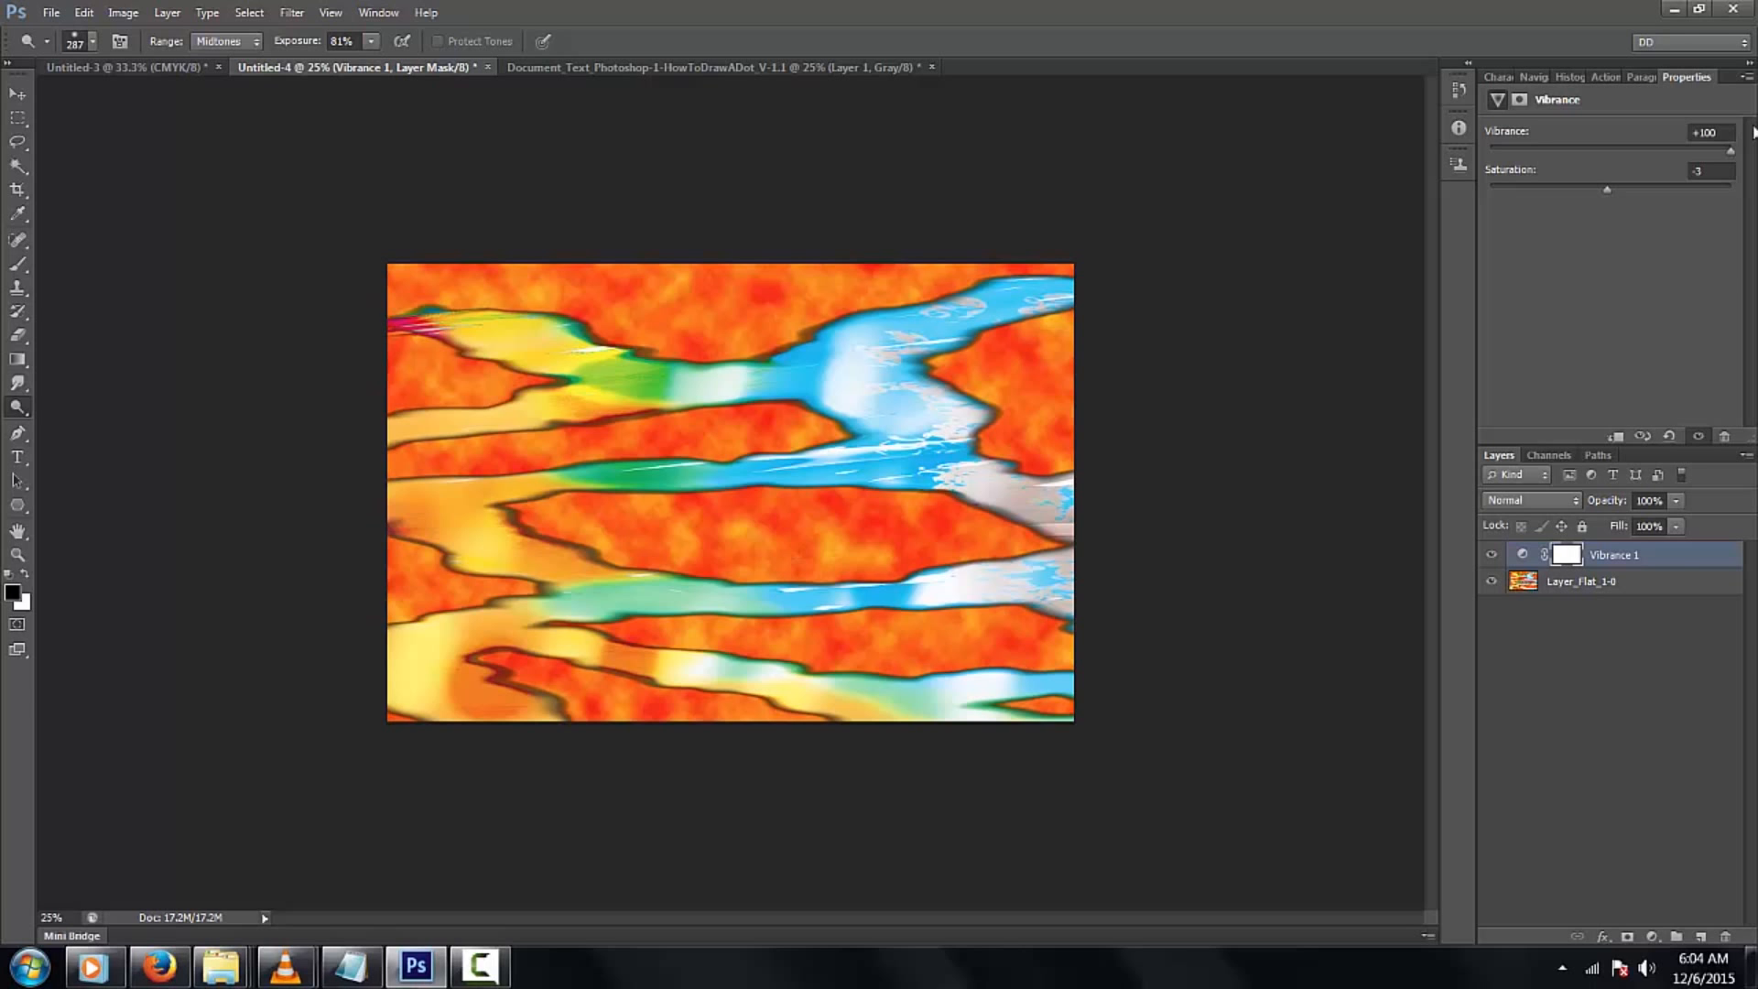
left_click_drag(1729, 150, 1614, 167)
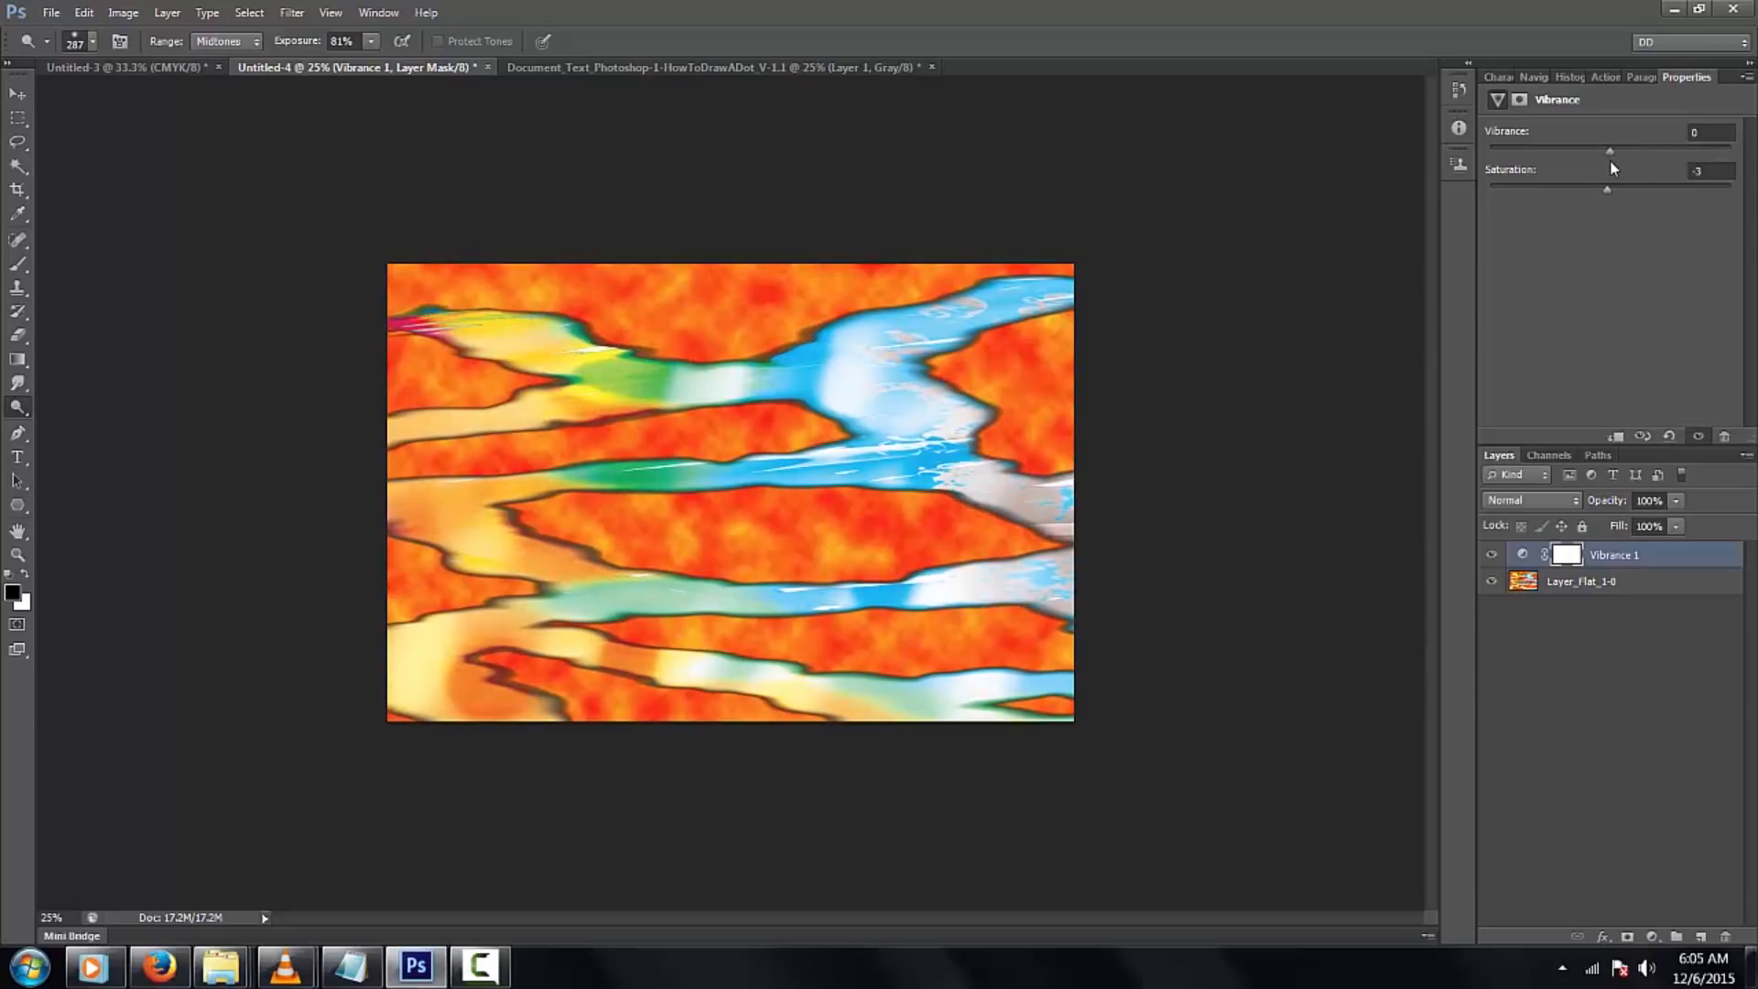
left_click(1491, 555)
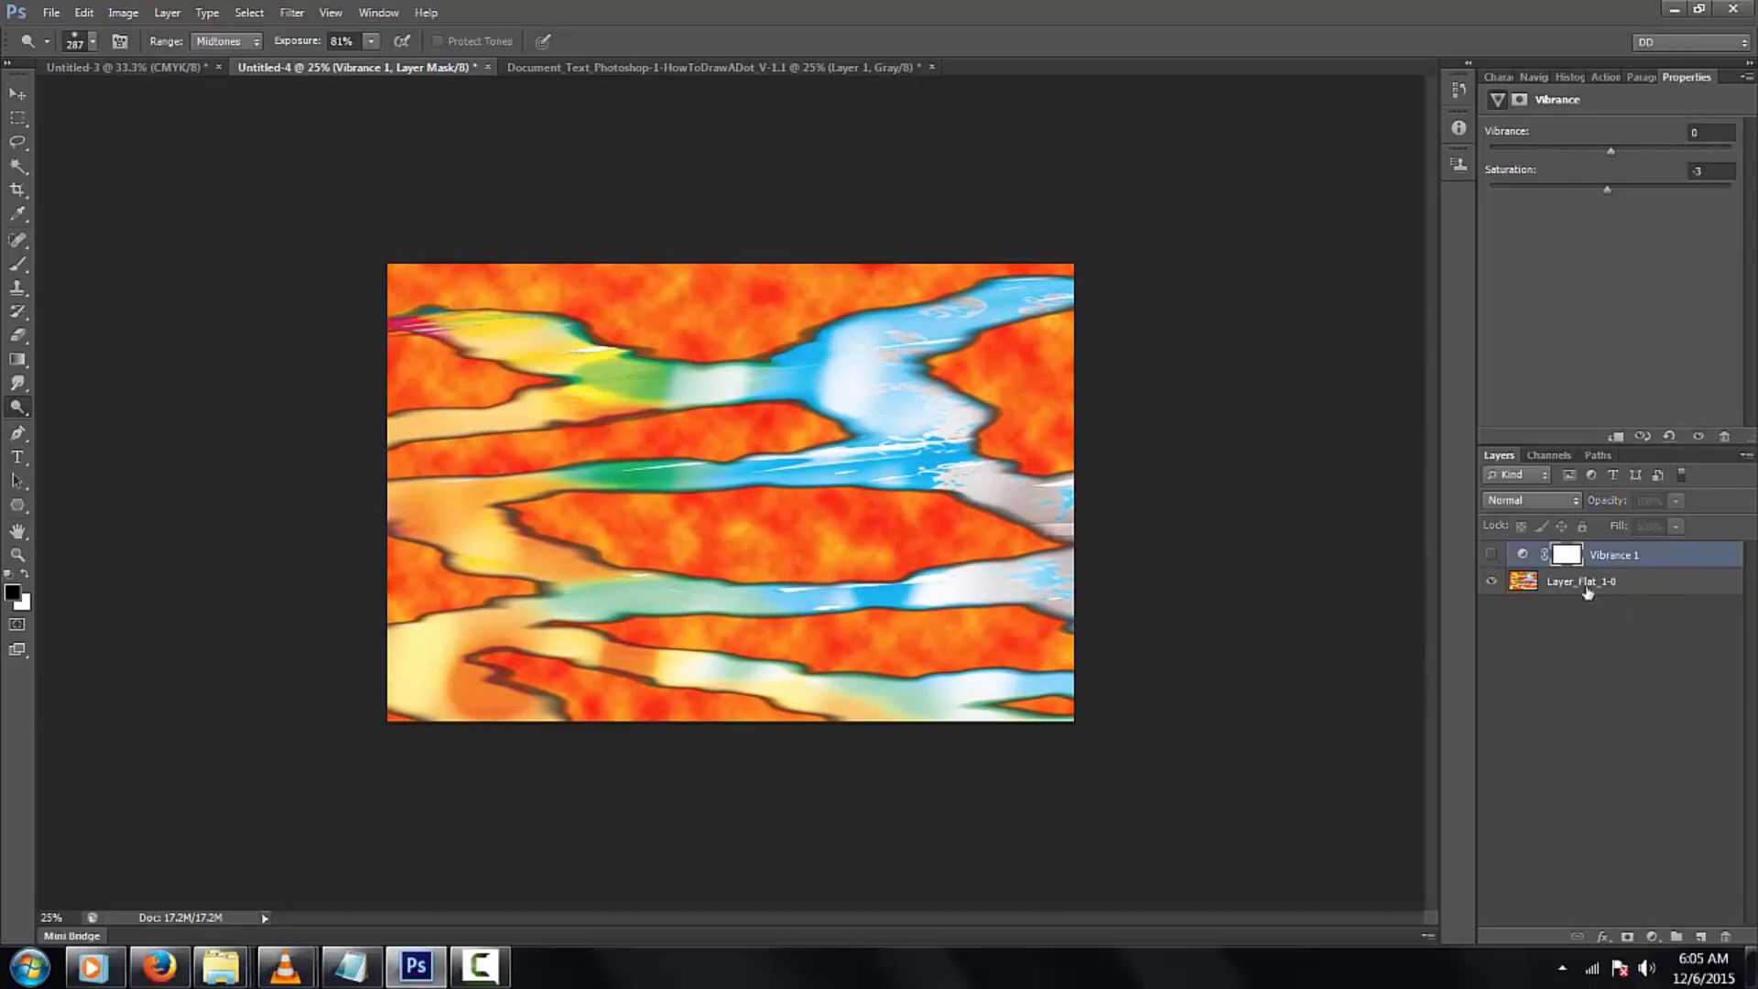
Add a Hue/Saturation adjustment layer directly above Layer_Flat_1-0 and set the saturation of the Cyans to -100
left_click(1647, 581)
key("ctrl+u")
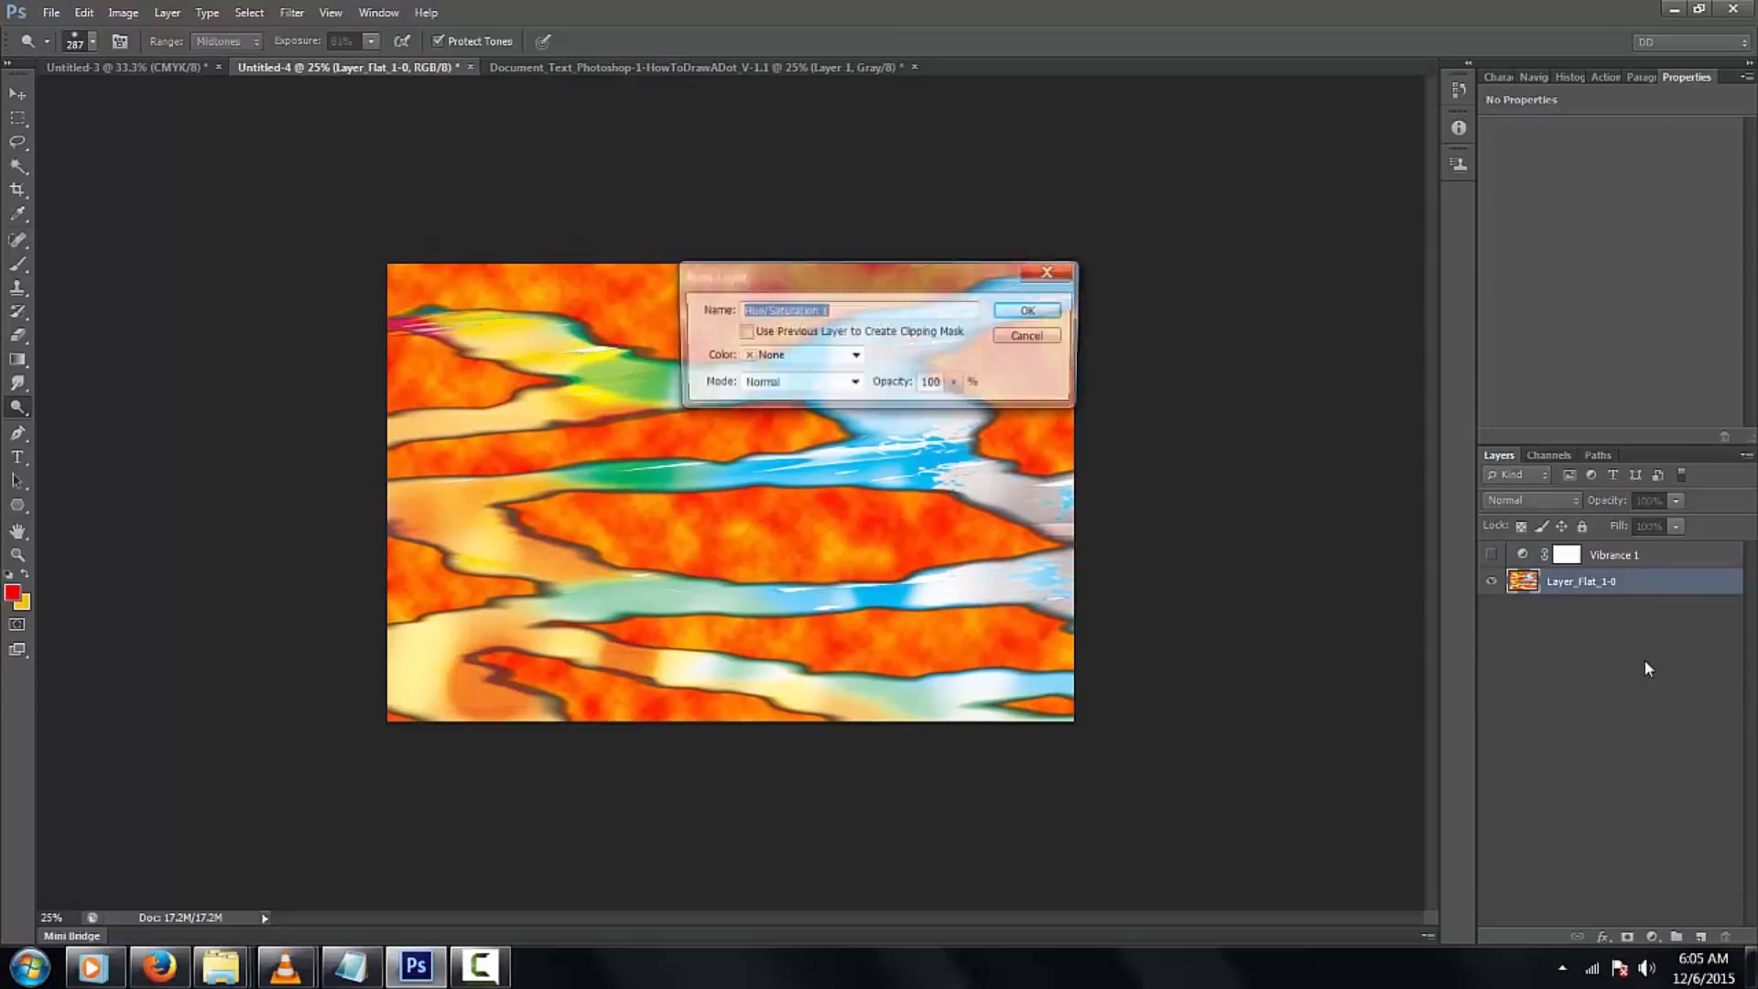
key("Return")
left_click(1612, 161)
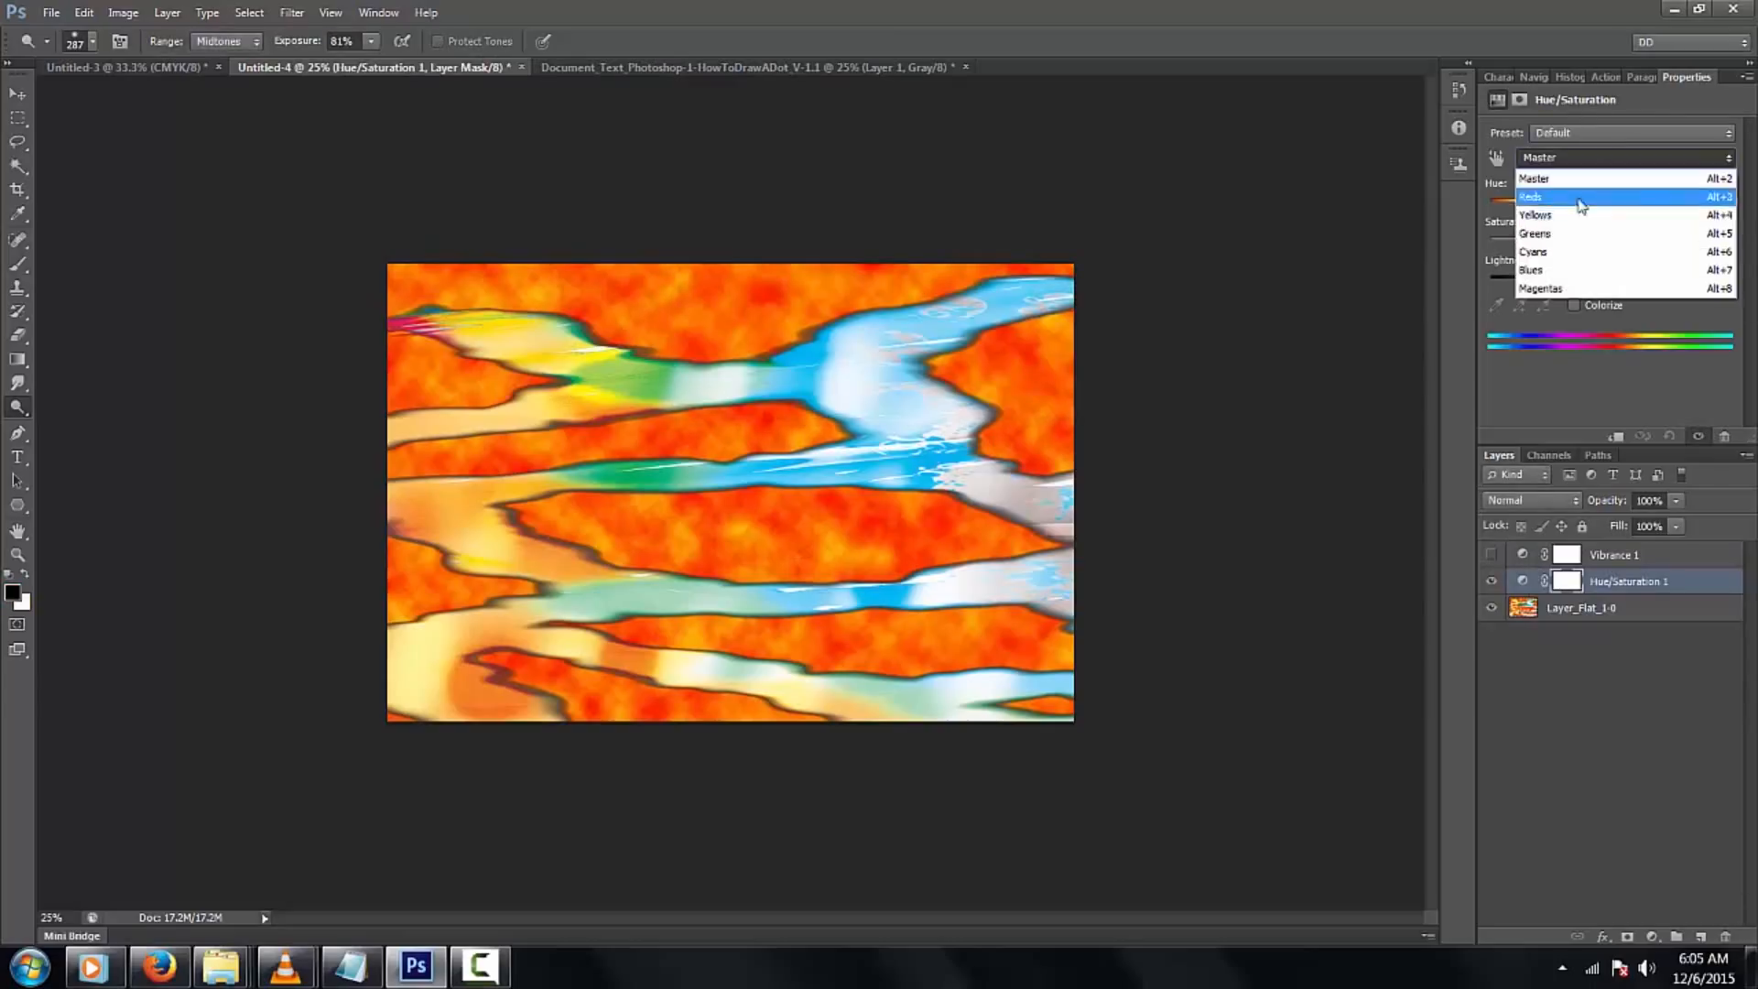
left_click(1525, 237)
left_click(1525, 241)
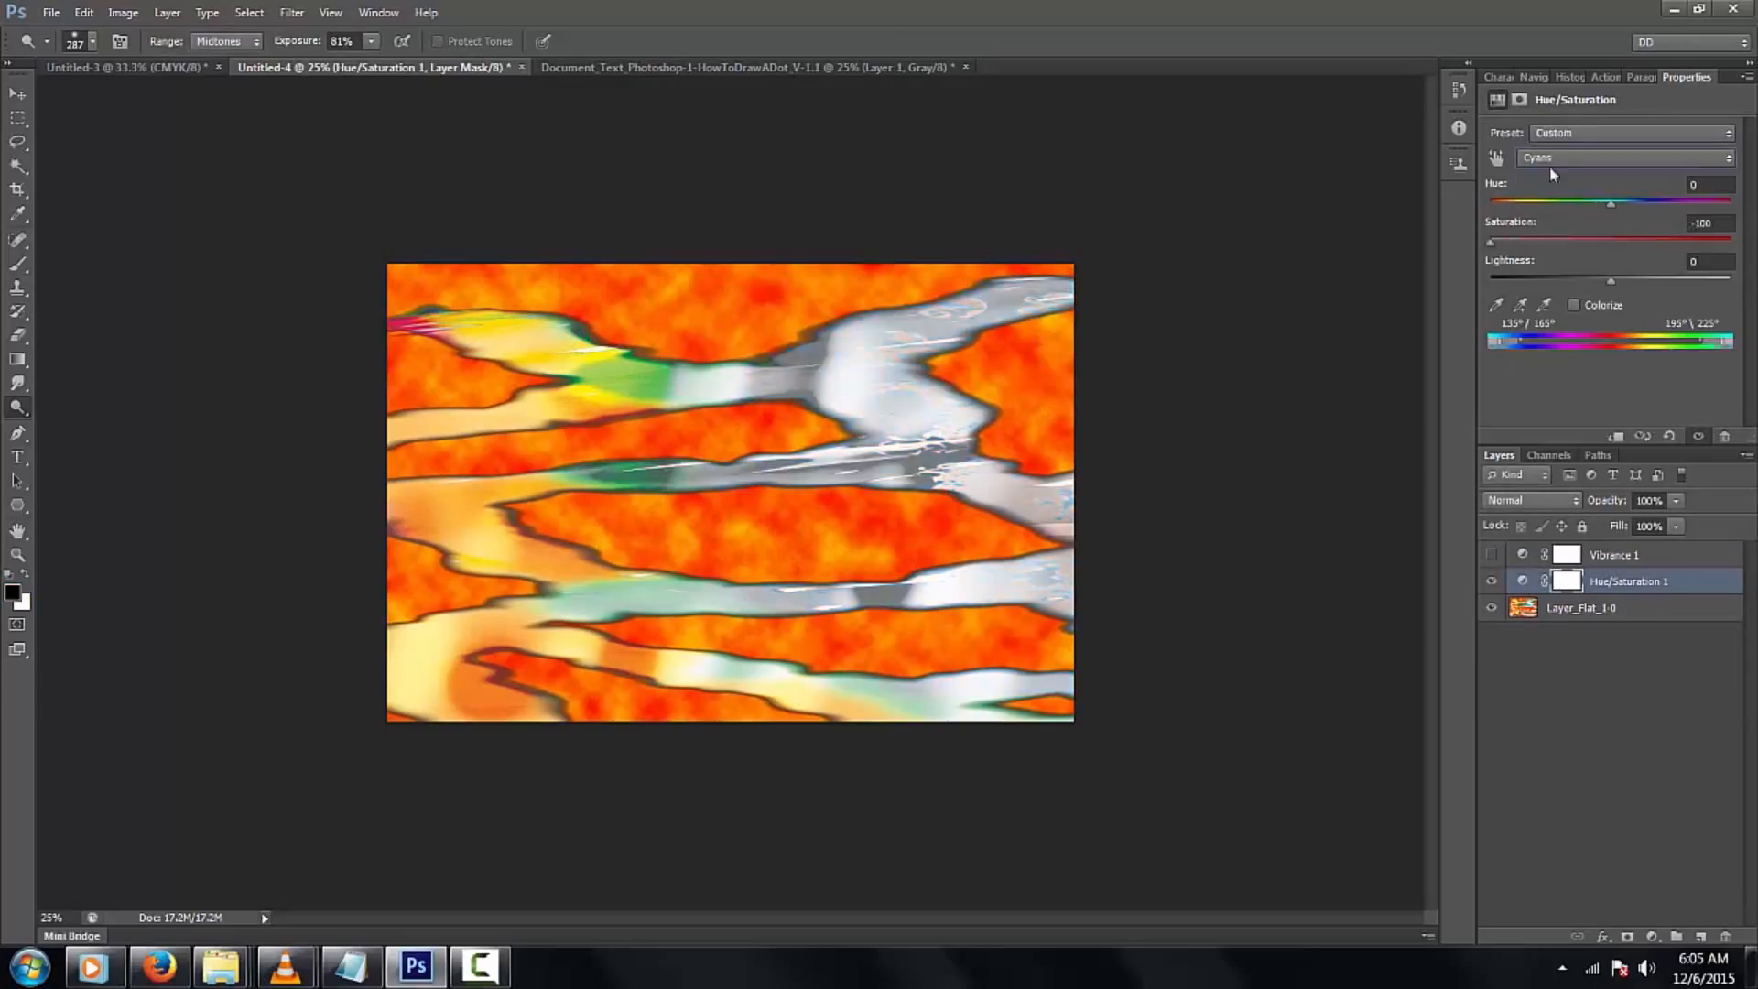
Return the Hue/Saturation adjustment to the Master range and toggle the adjustment layer's visibility to compare the image
left_click(1611, 158)
left_click(1541, 250)
left_click_drag(1541, 250, 1438, 244)
left_click(1491, 583)
left_click(1492, 583)
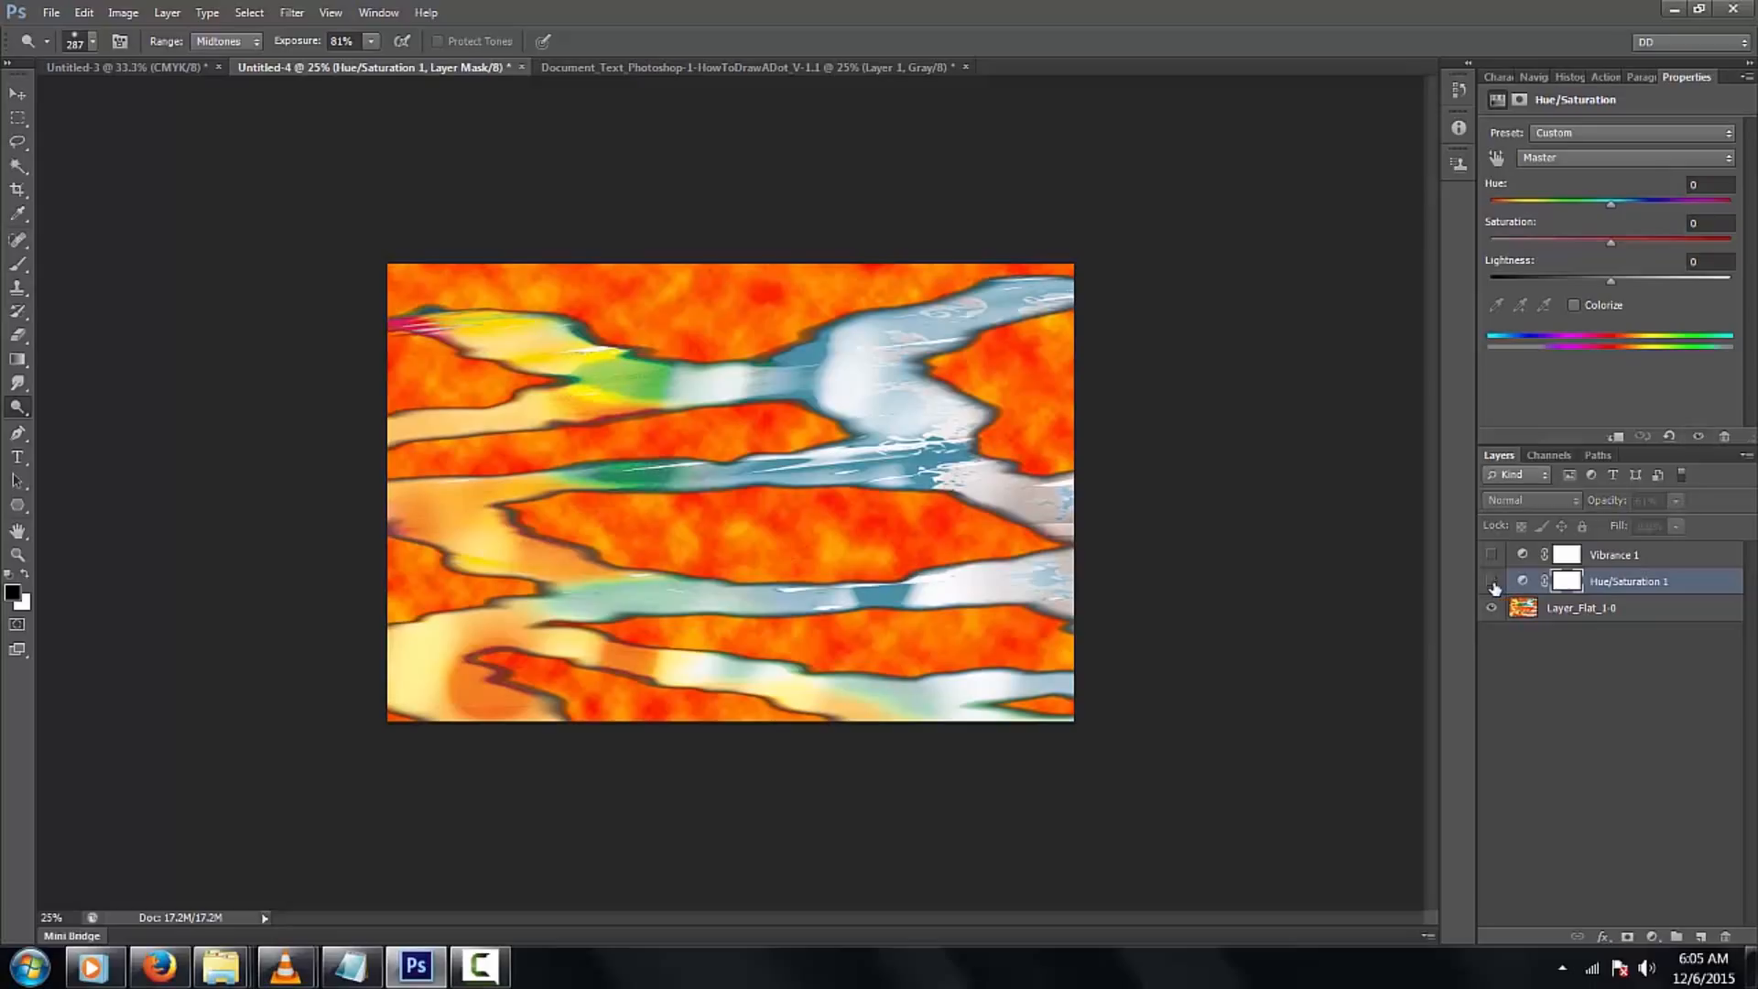
Toggle the Hue/Saturation 1 layer on and off repeatedly to compare its effect on the image
double_click(1493, 586)
left_click(1492, 583)
left_click(1492, 583)
left_click(1492, 583)
left_click(1493, 583)
Show the Vibrance 1 layer, hide Hue/Saturation 1, and set the vibrance to +82 and the saturation to -40
left_click(1492, 554)
left_click(1665, 554)
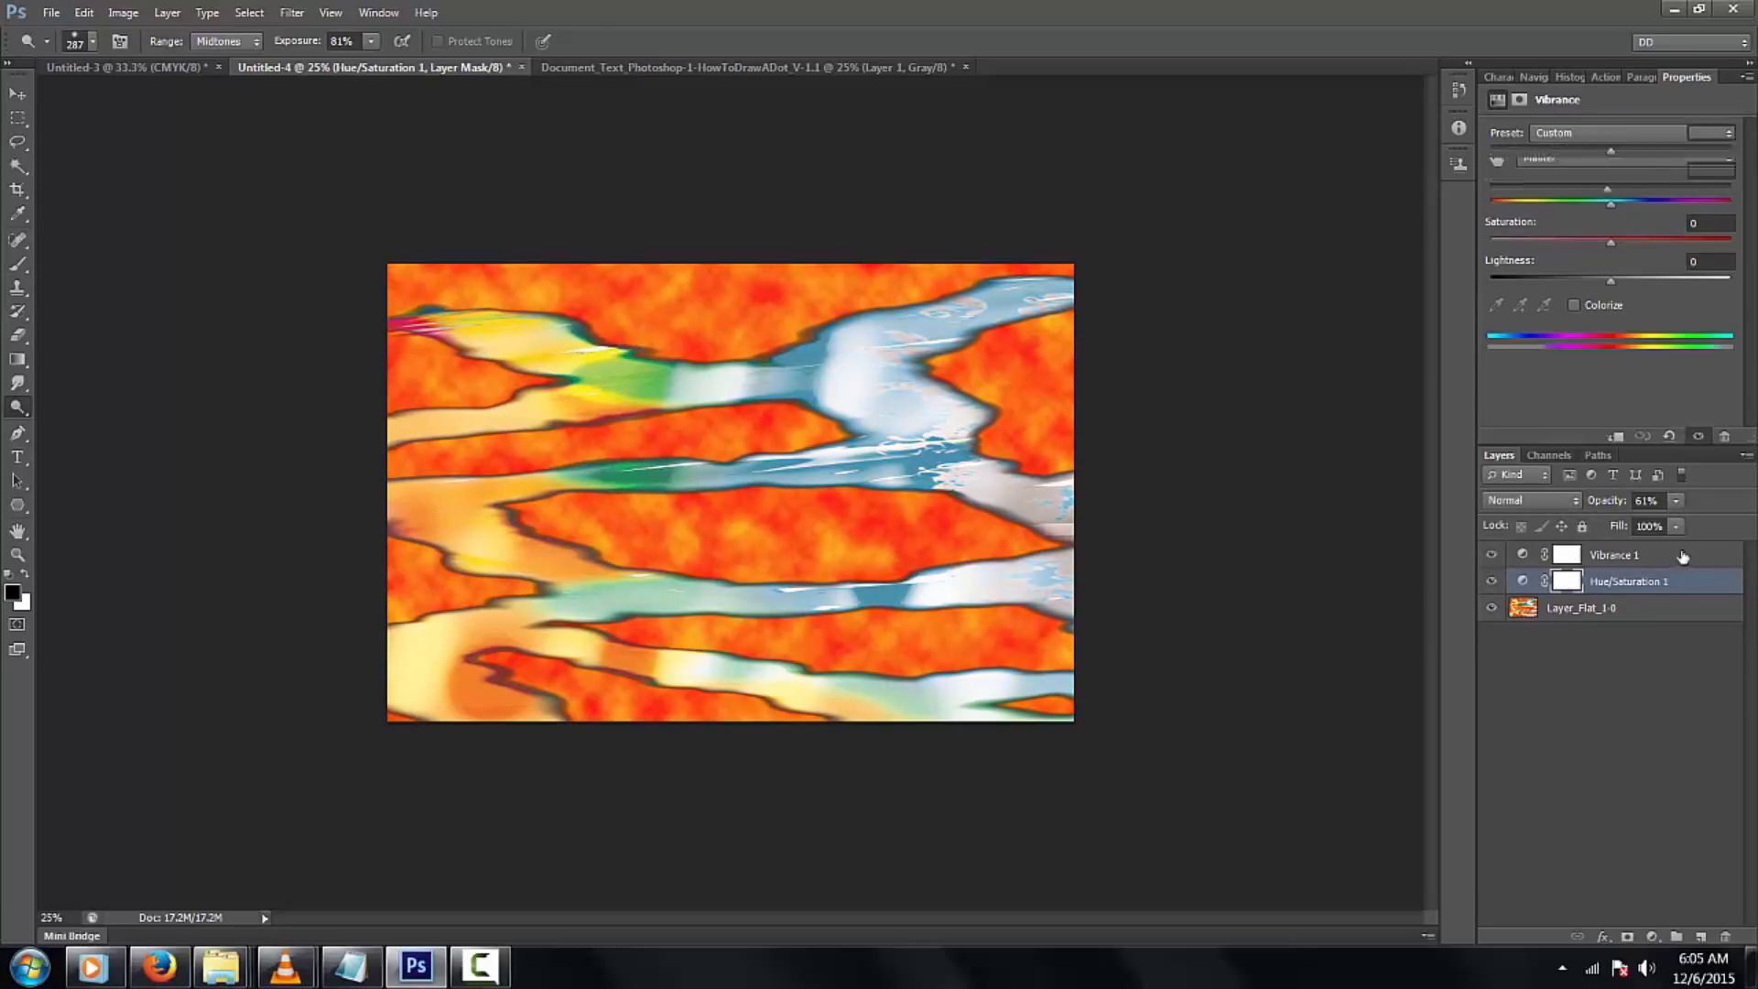
left_click_drag(1611, 150, 1731, 150)
left_click_drag(1607, 188, 1536, 159)
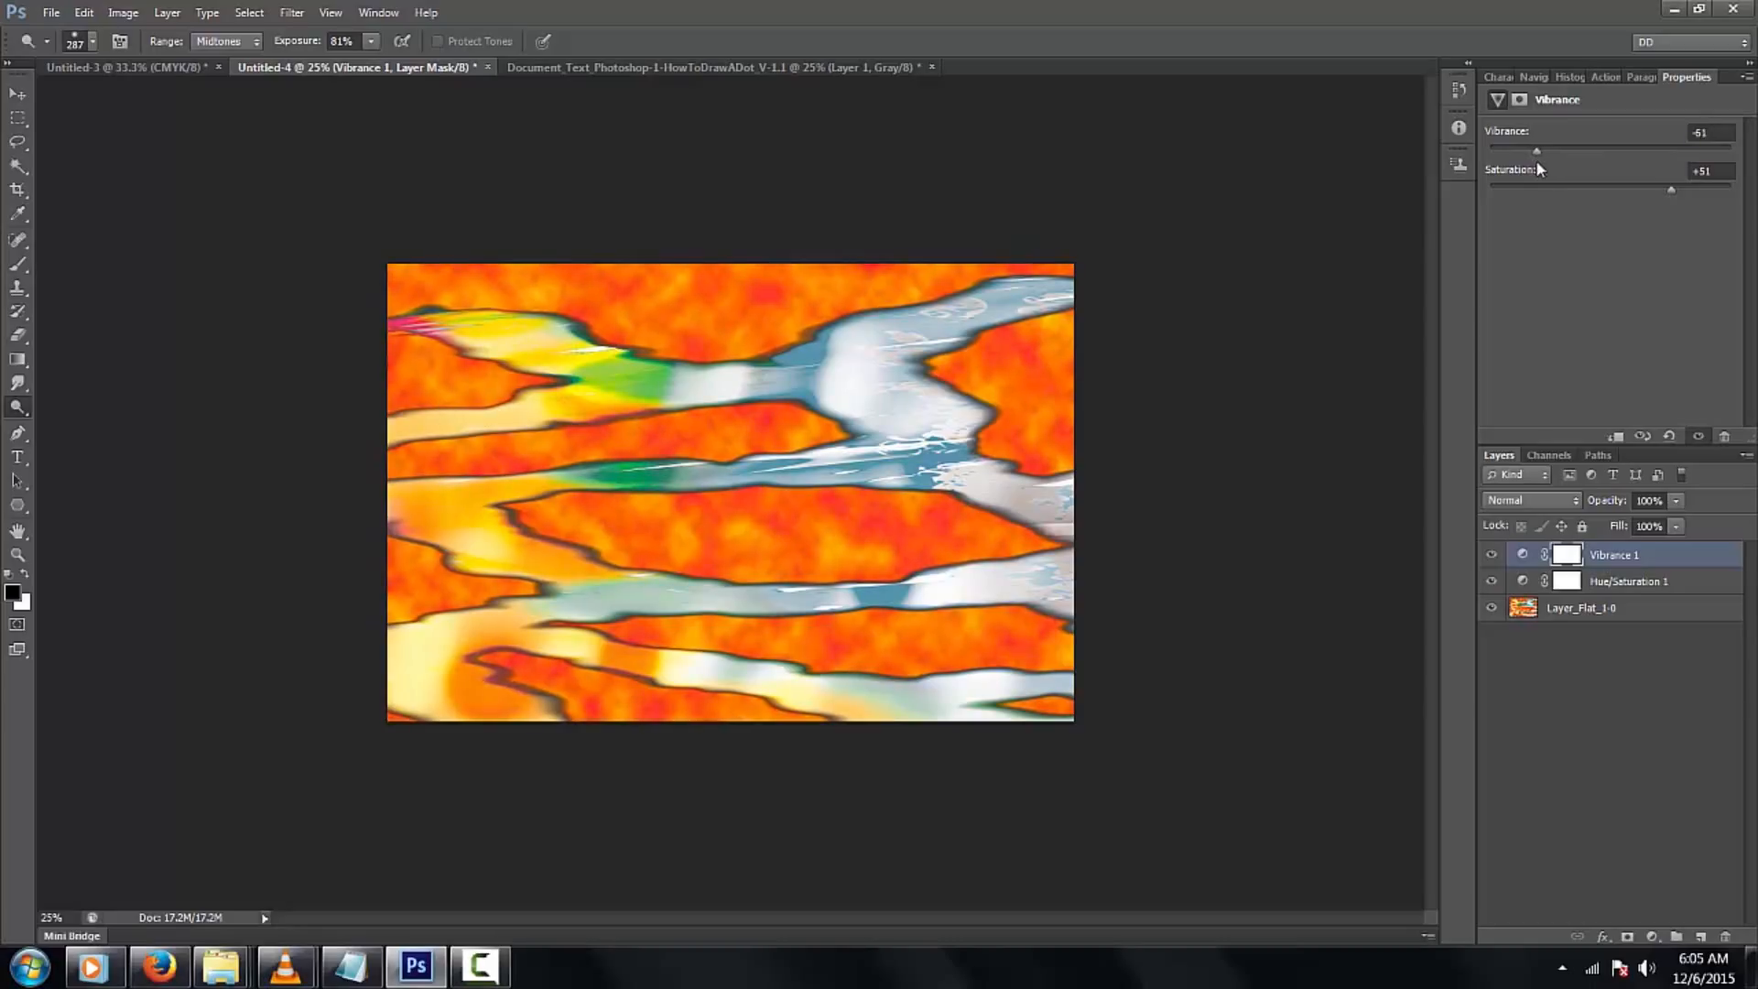
left_click(1491, 581)
left_click_drag(1537, 150, 1709, 150)
left_click_drag(1671, 189, 1563, 189)
Set the Vibrance 1 layer's blend mode to Color and toggle its visibility to compare the image
left_click(1563, 501)
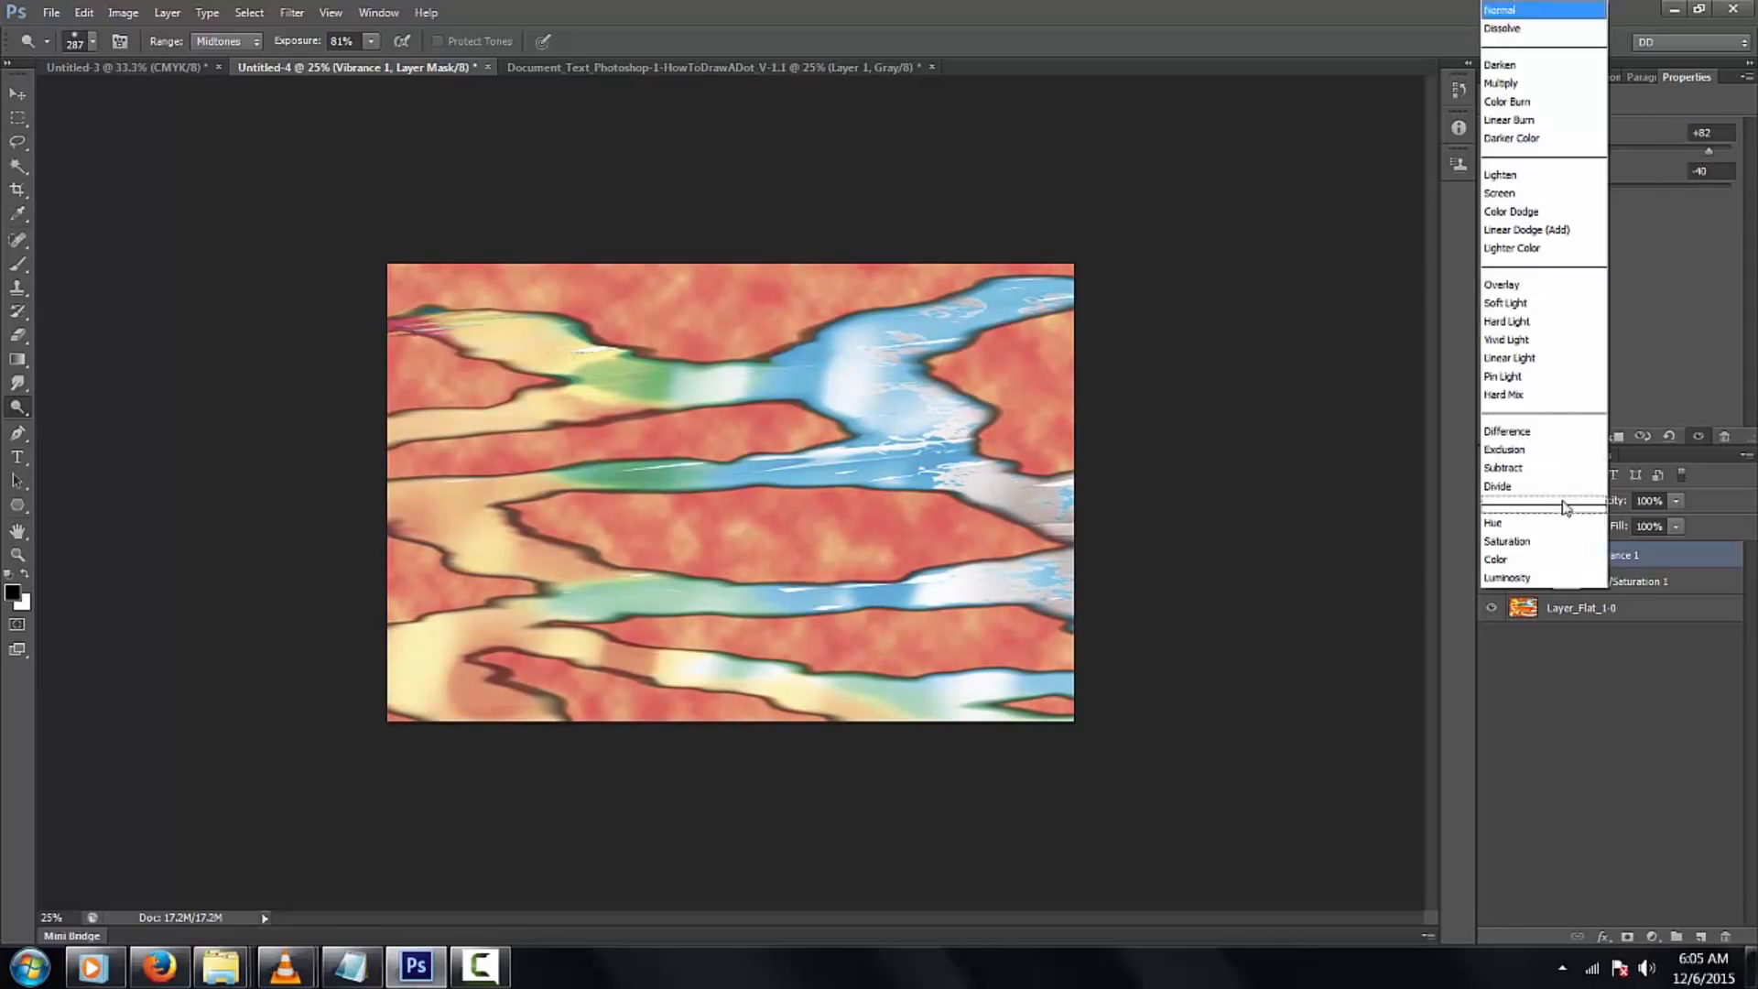
left_click(1557, 562)
left_click(1491, 555)
left_click(1490, 555)
left_click(1491, 554)
left_click(1491, 555)
left_click(1491, 555)
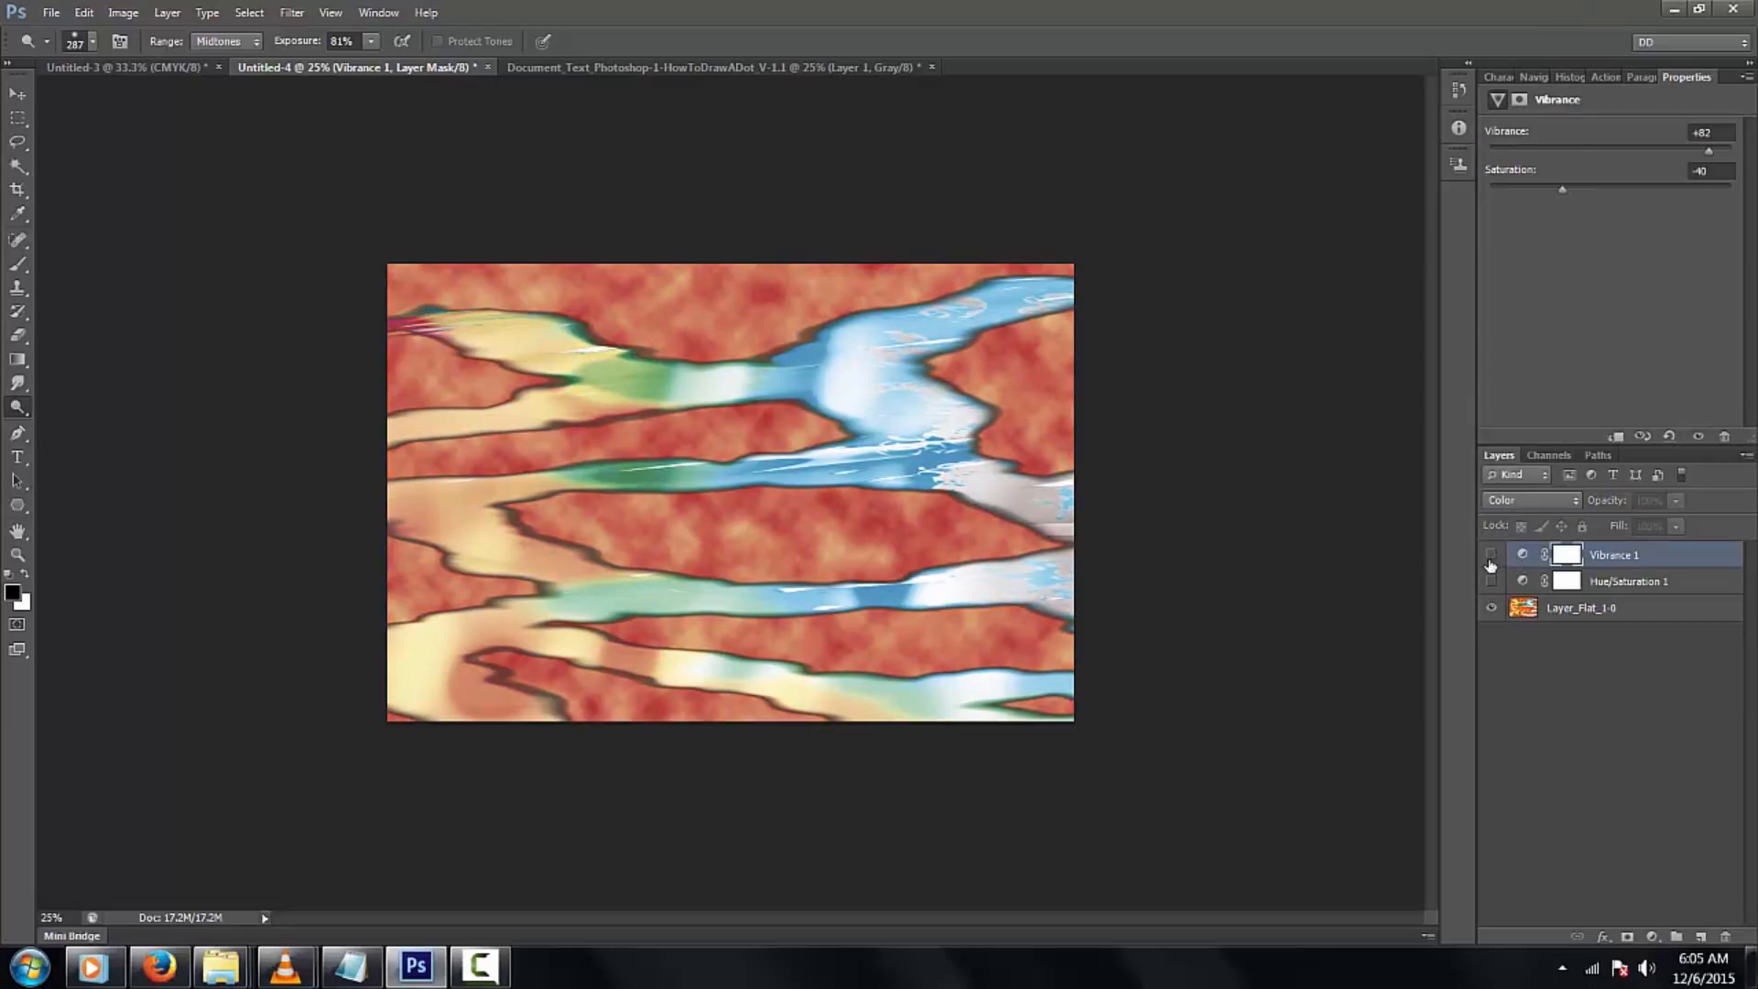
left_click(1491, 555)
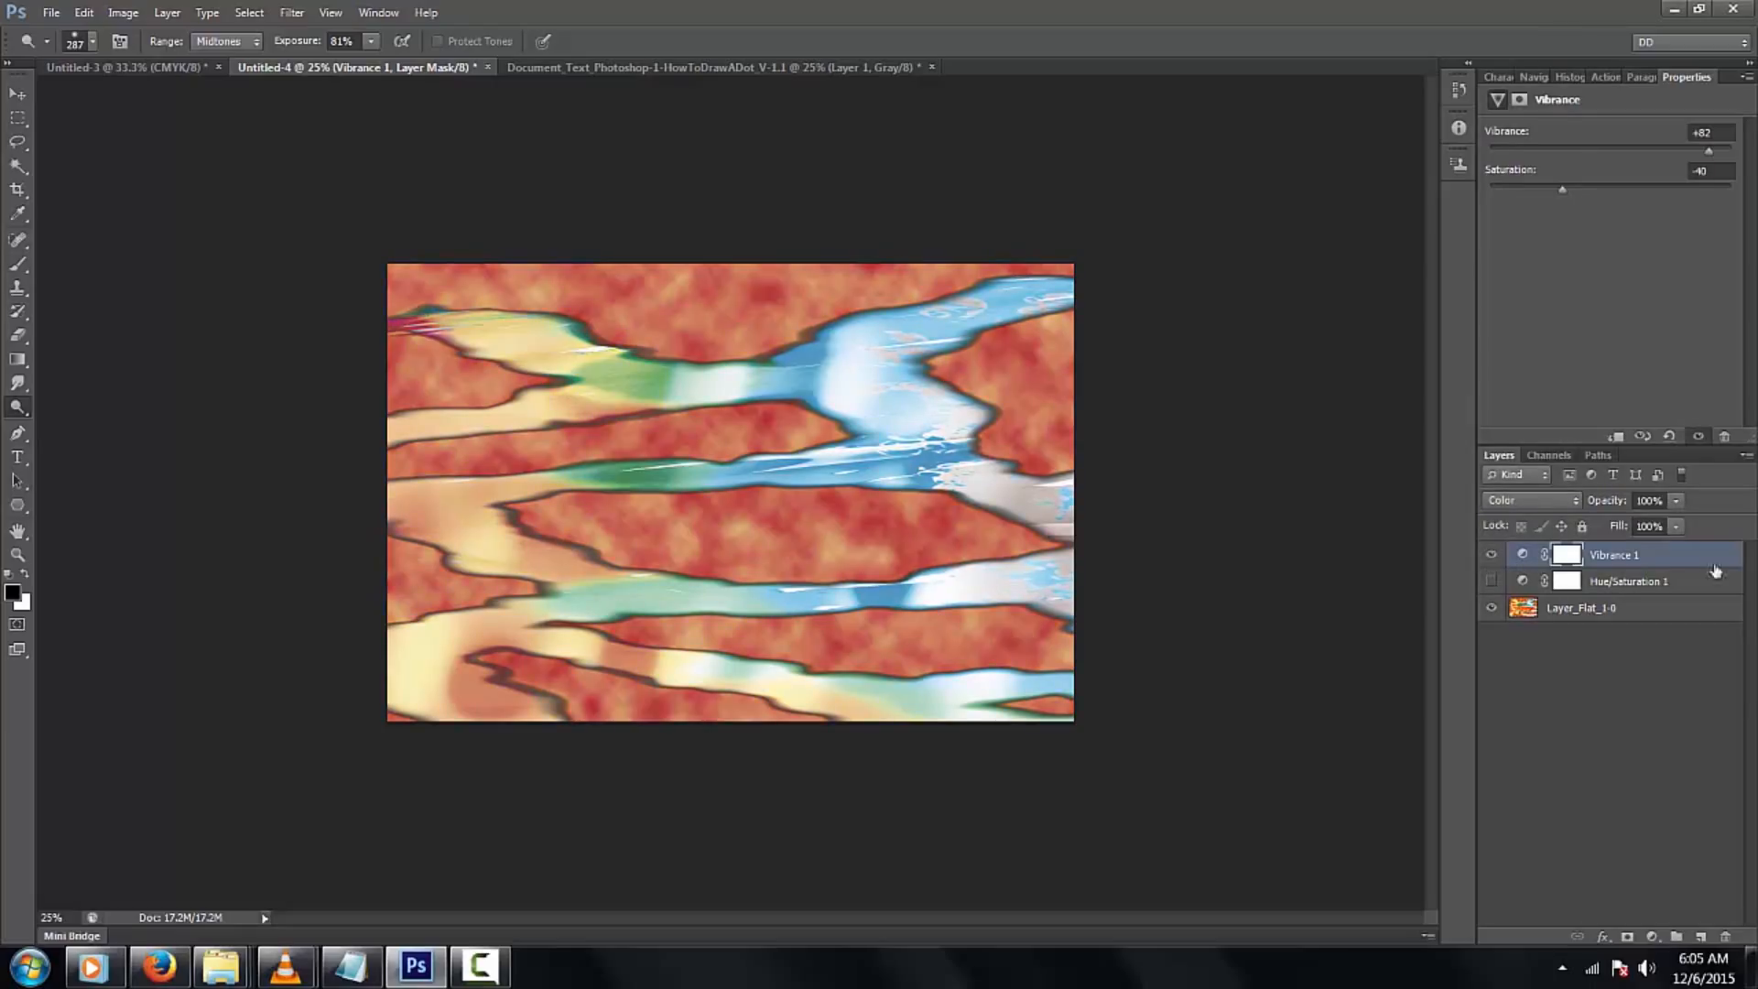
Add a Curves adjustment layer and shape the RGB curve with points mapping 188 to 217, 39 to 28 and 102 to 163
left_click(1653, 937)
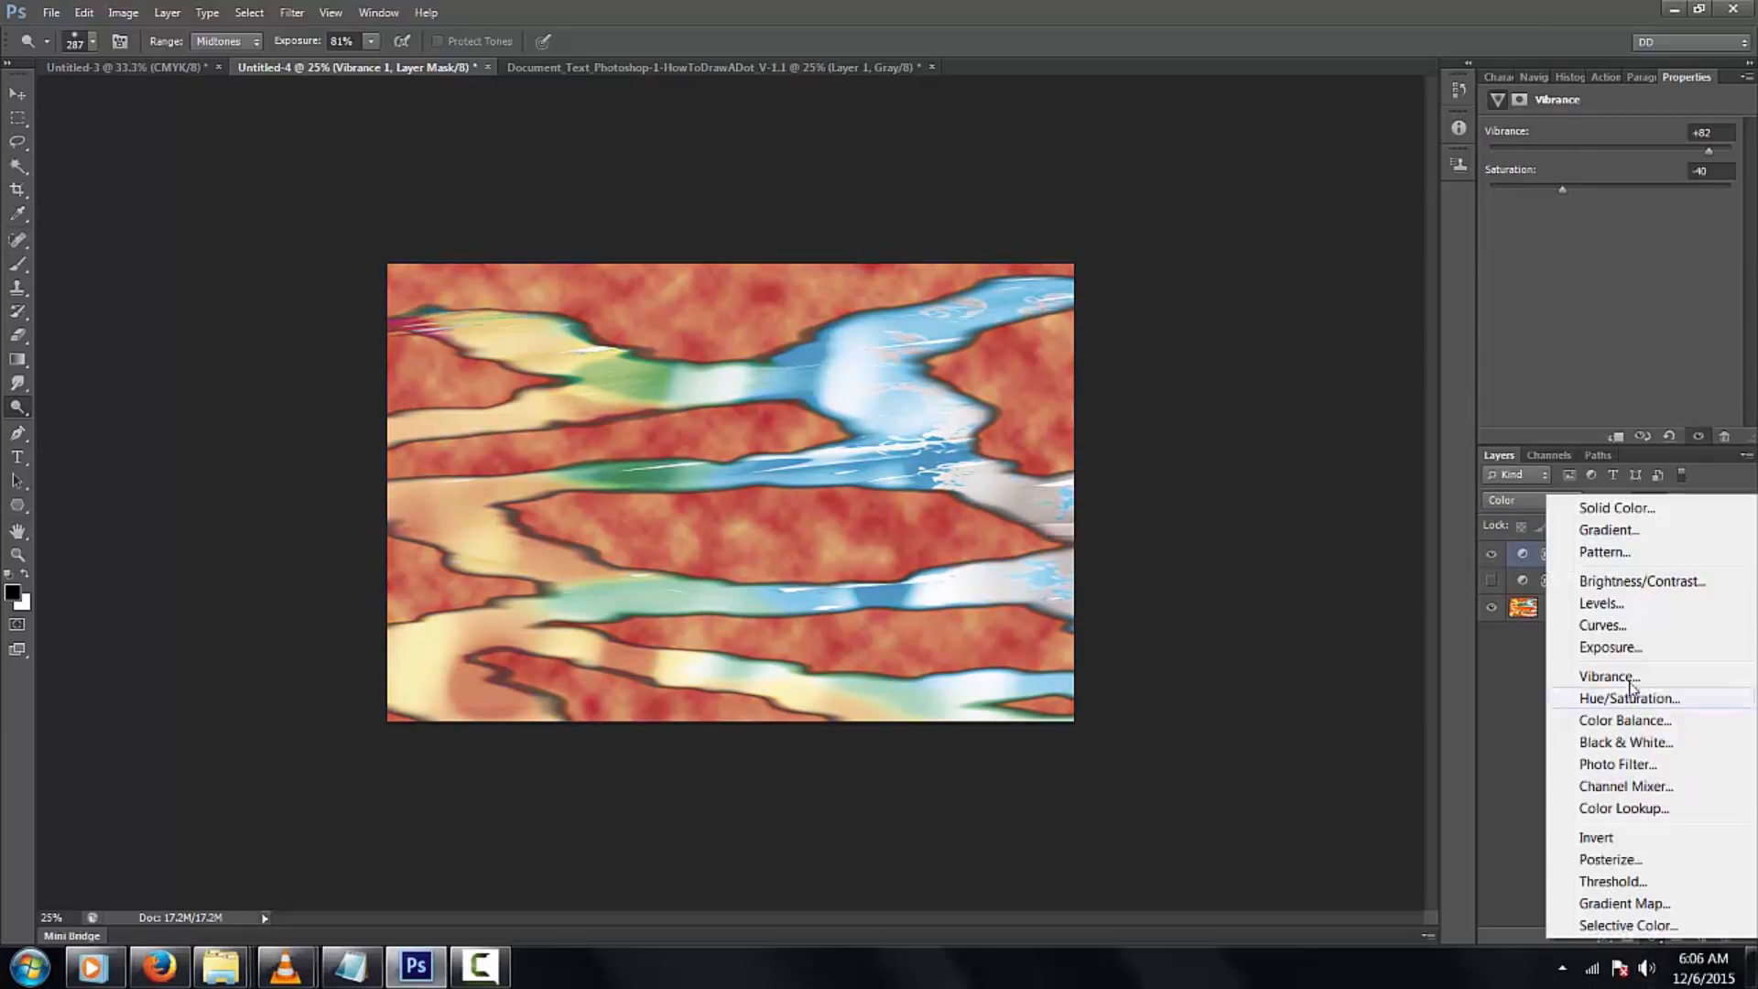
left_click(1645, 625)
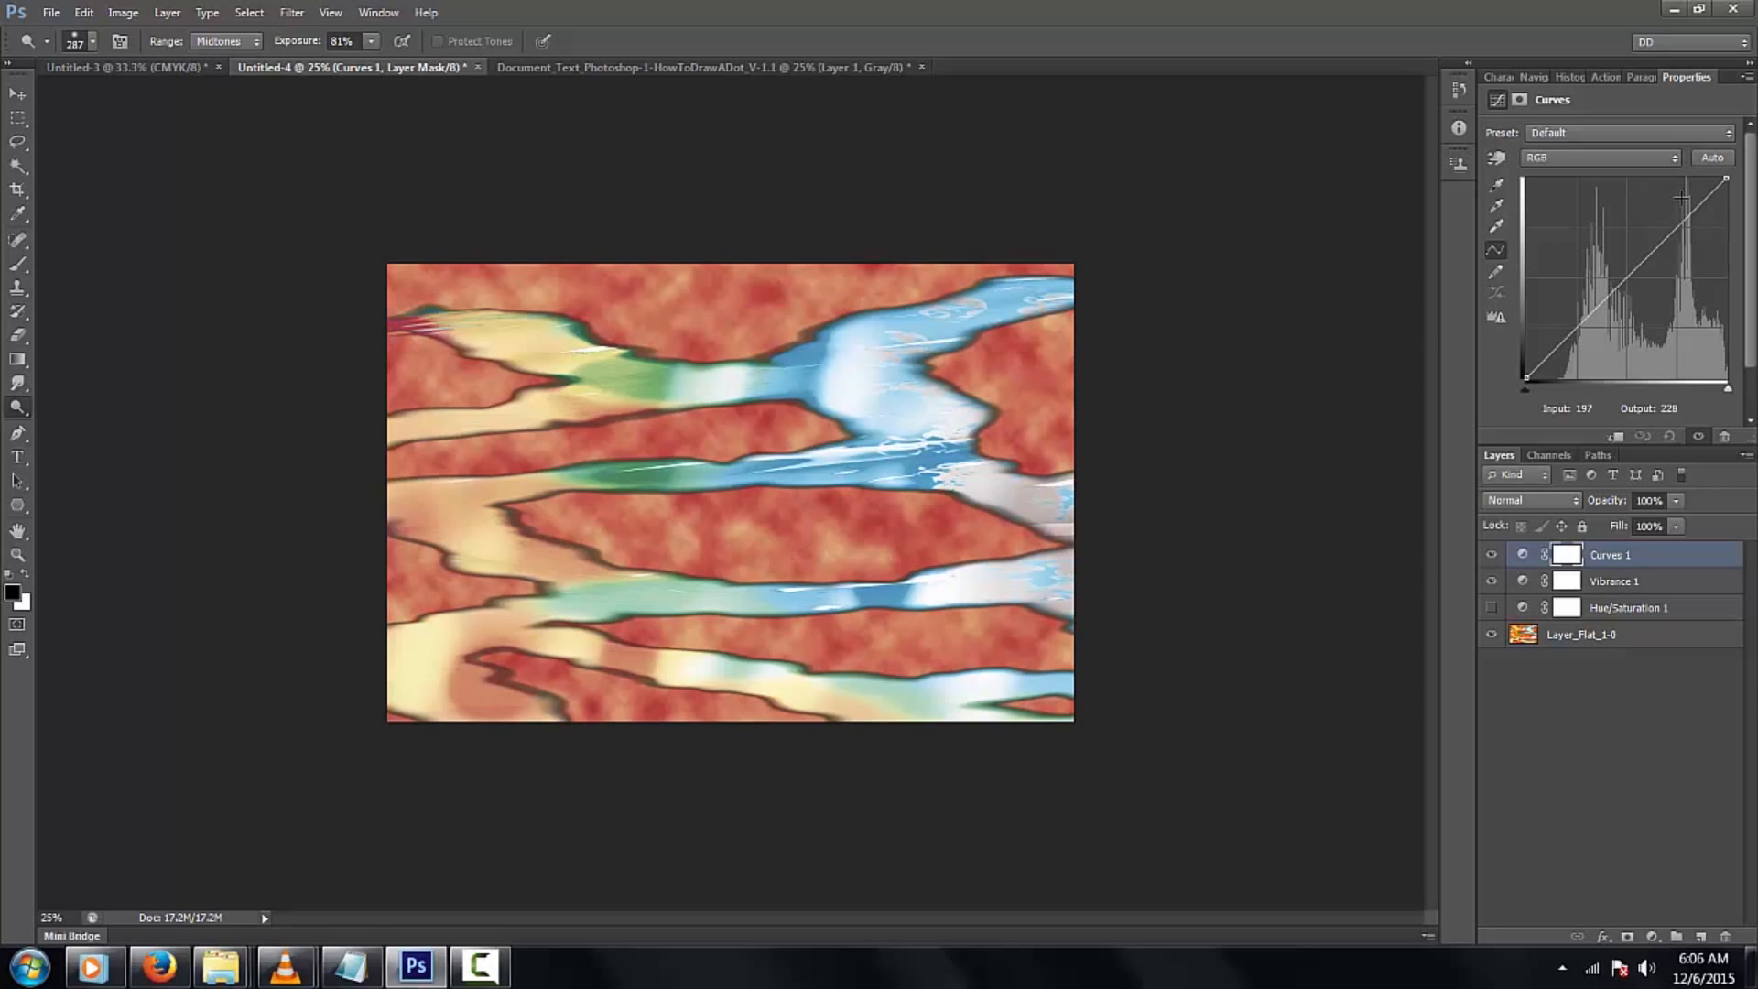
left_click_drag(1675, 231, 1675, 207)
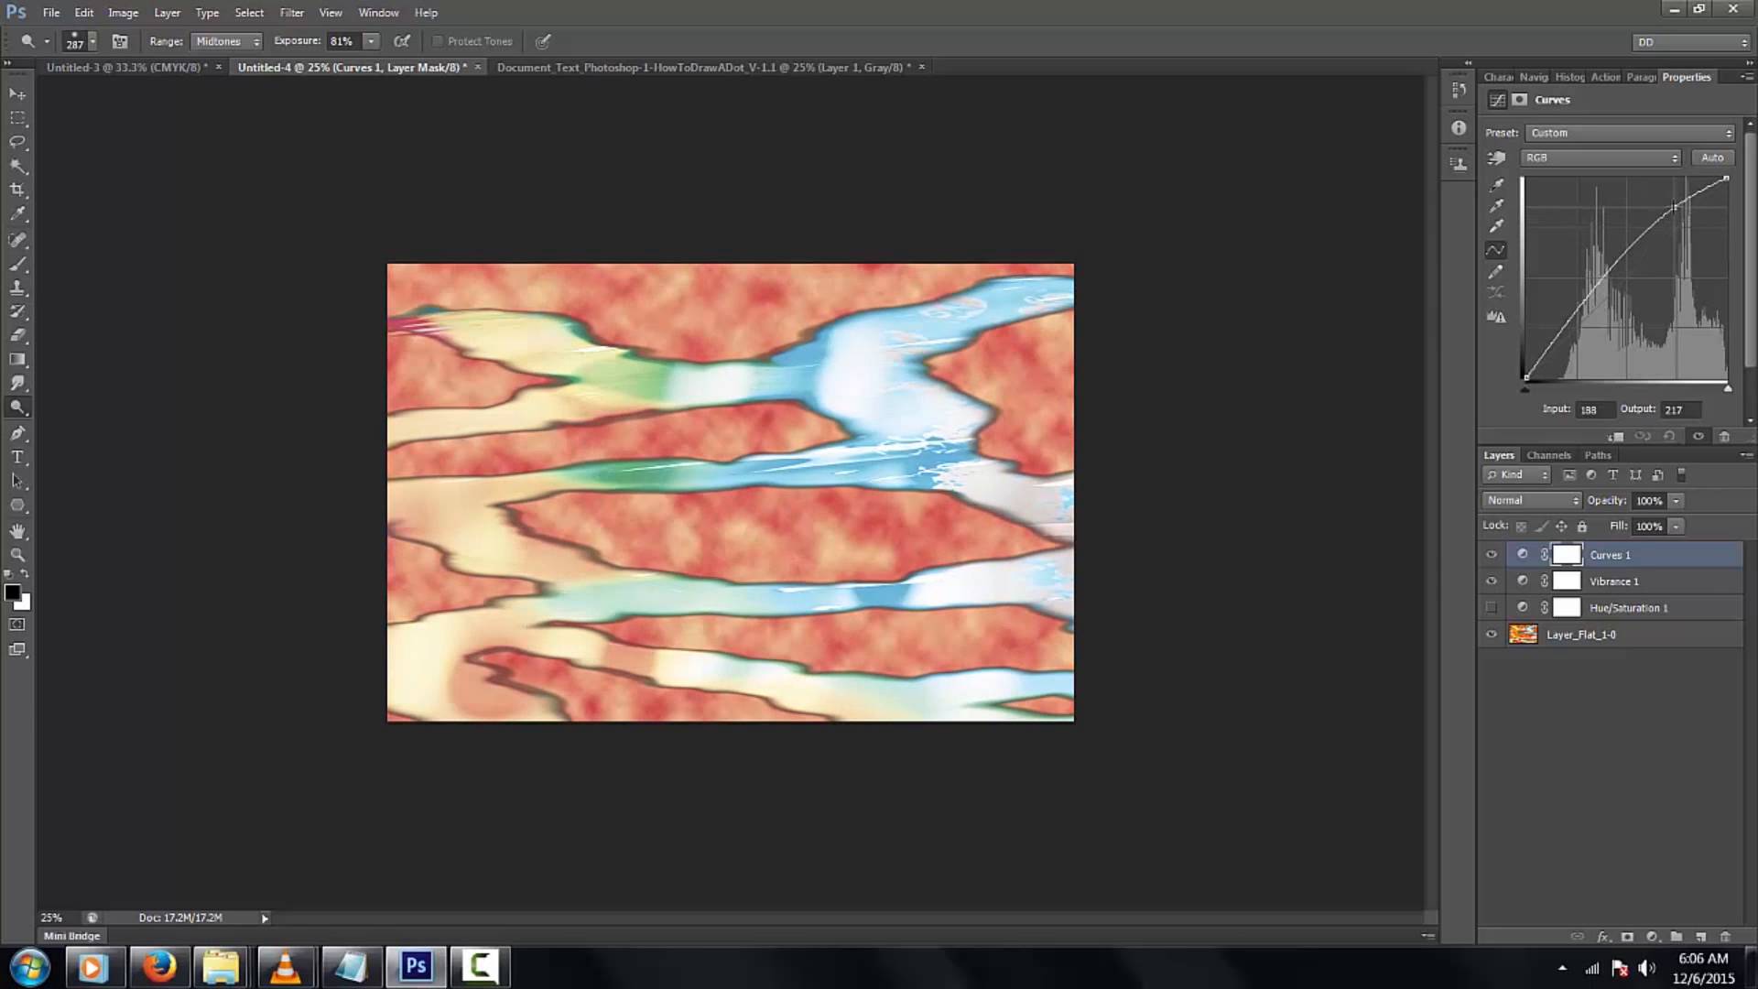
left_click_drag(1557, 342, 1557, 357)
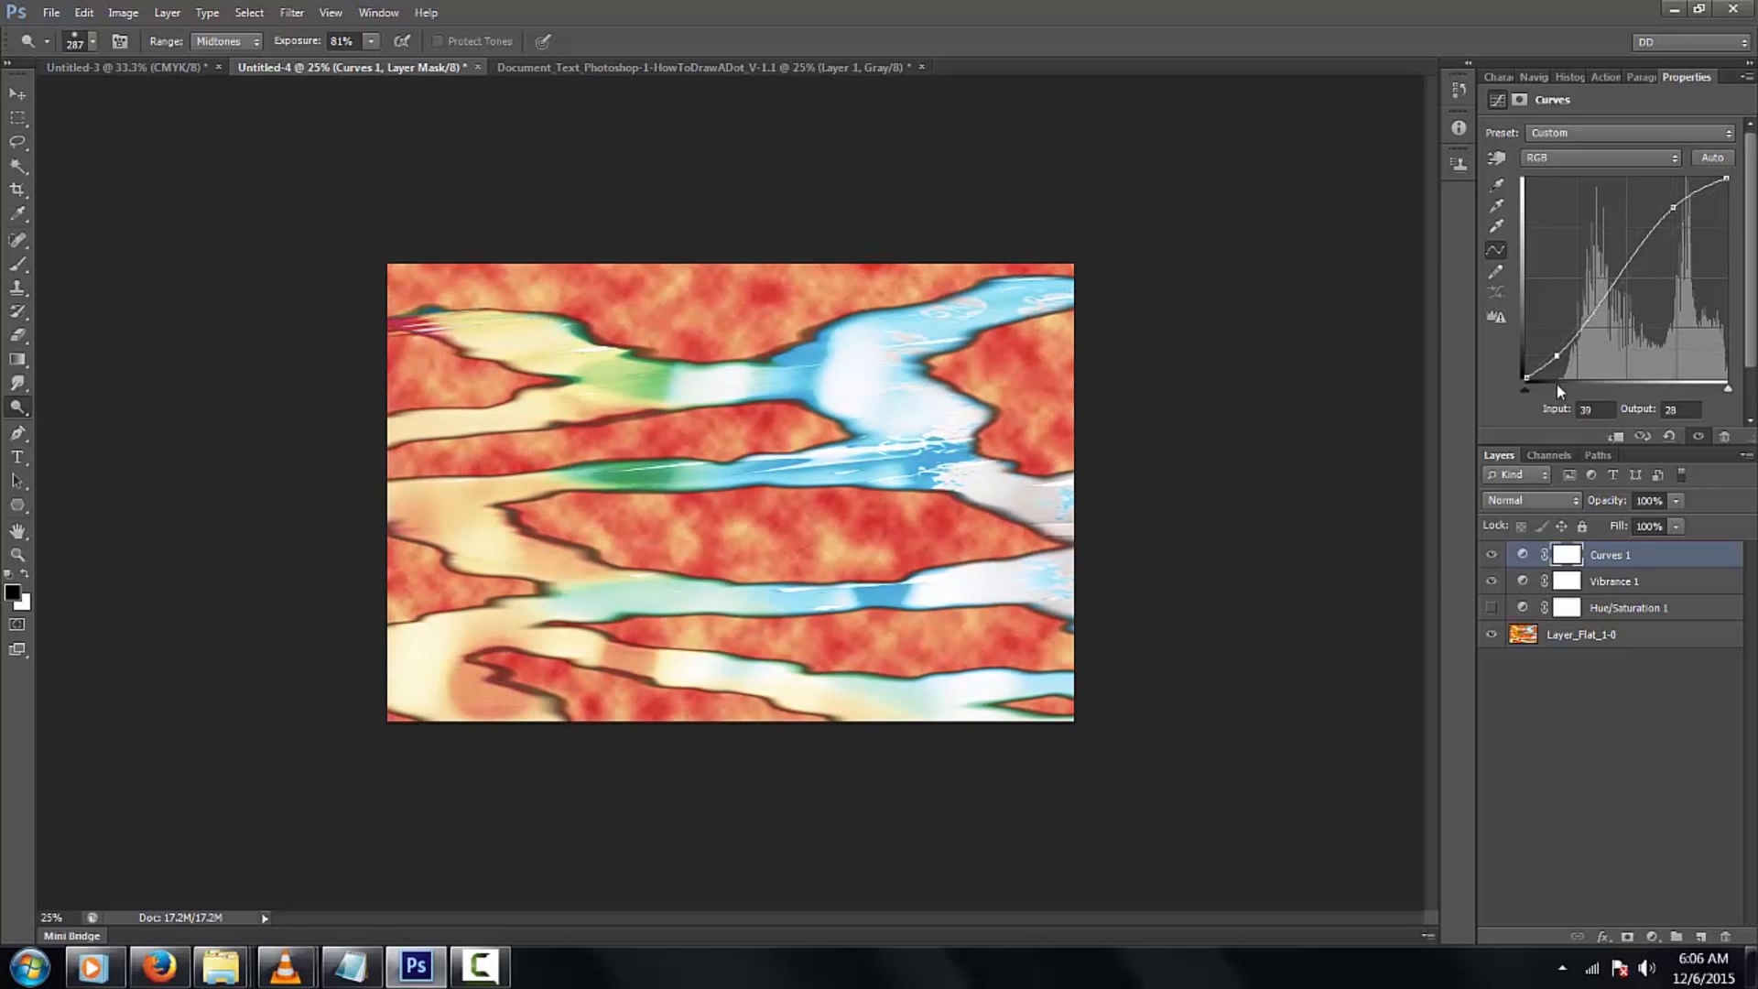
left_click_drag(1607, 275, 1606, 250)
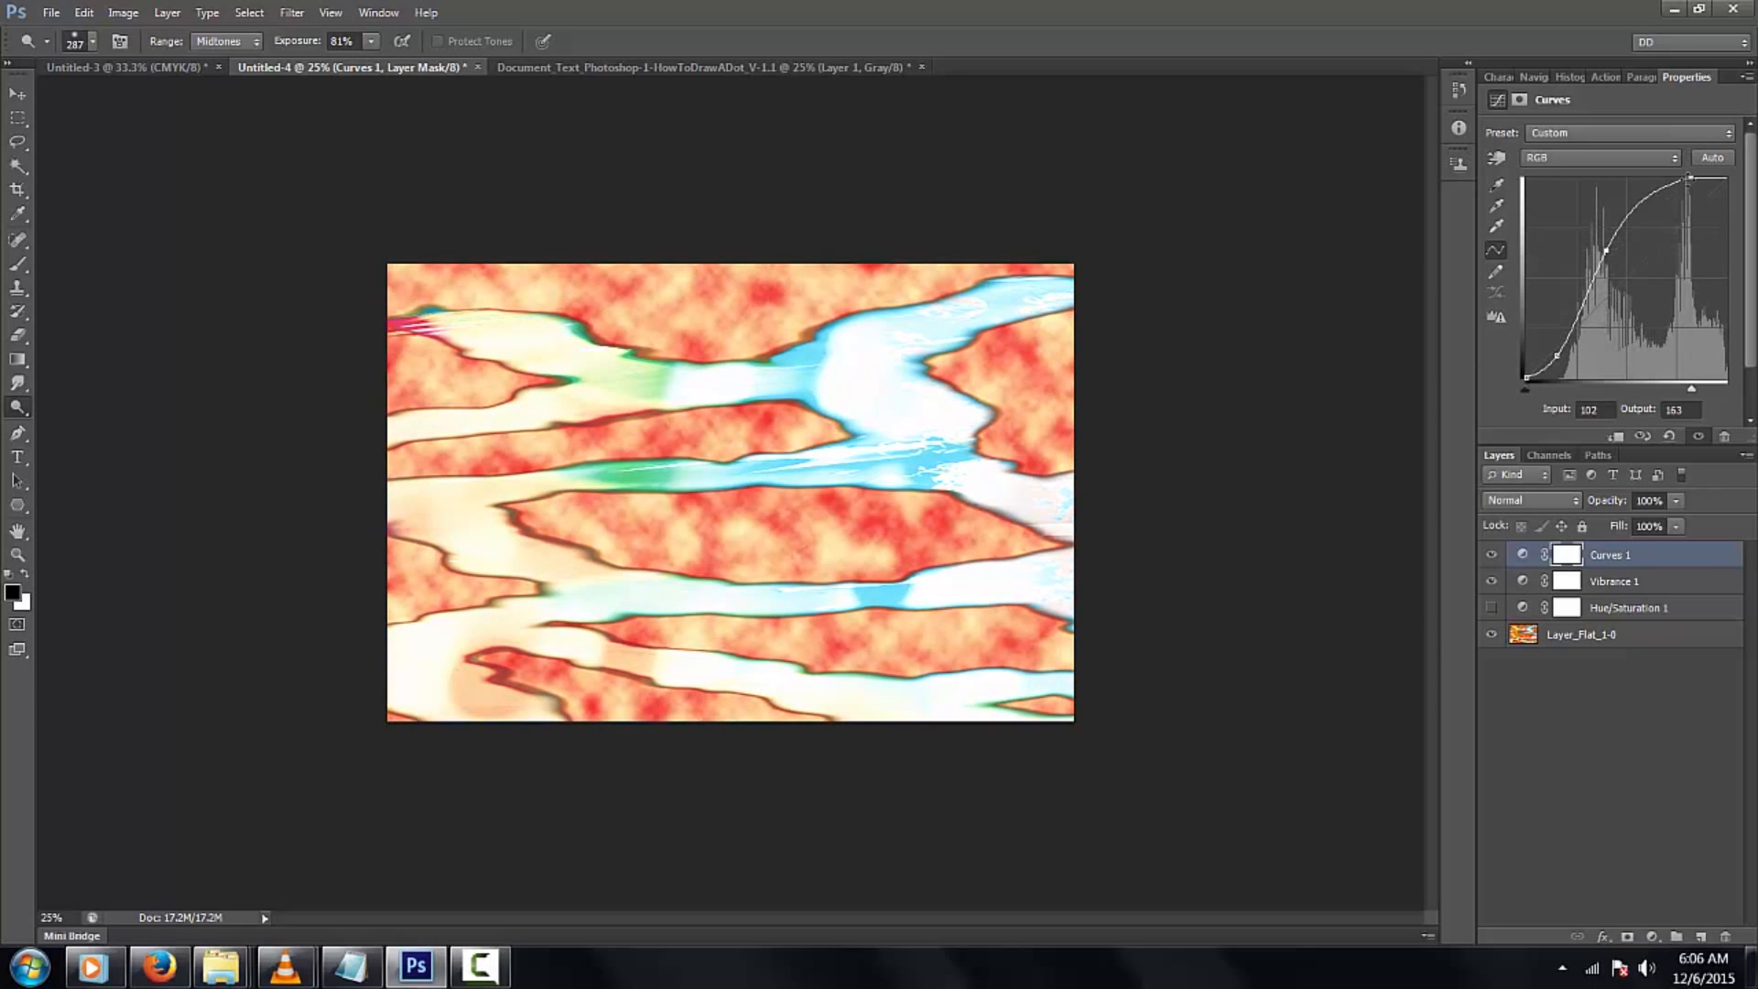
Blow the whole image out to pure white by moving the curve's white point to input 81 and pushing the remaining points steeply upward
left_click_drag(1690, 178, 1619, 177)
left_click_drag(1606, 249, 1587, 247)
left_click_drag(1555, 346, 1539, 367)
left_click_drag(1617, 177, 1589, 179)
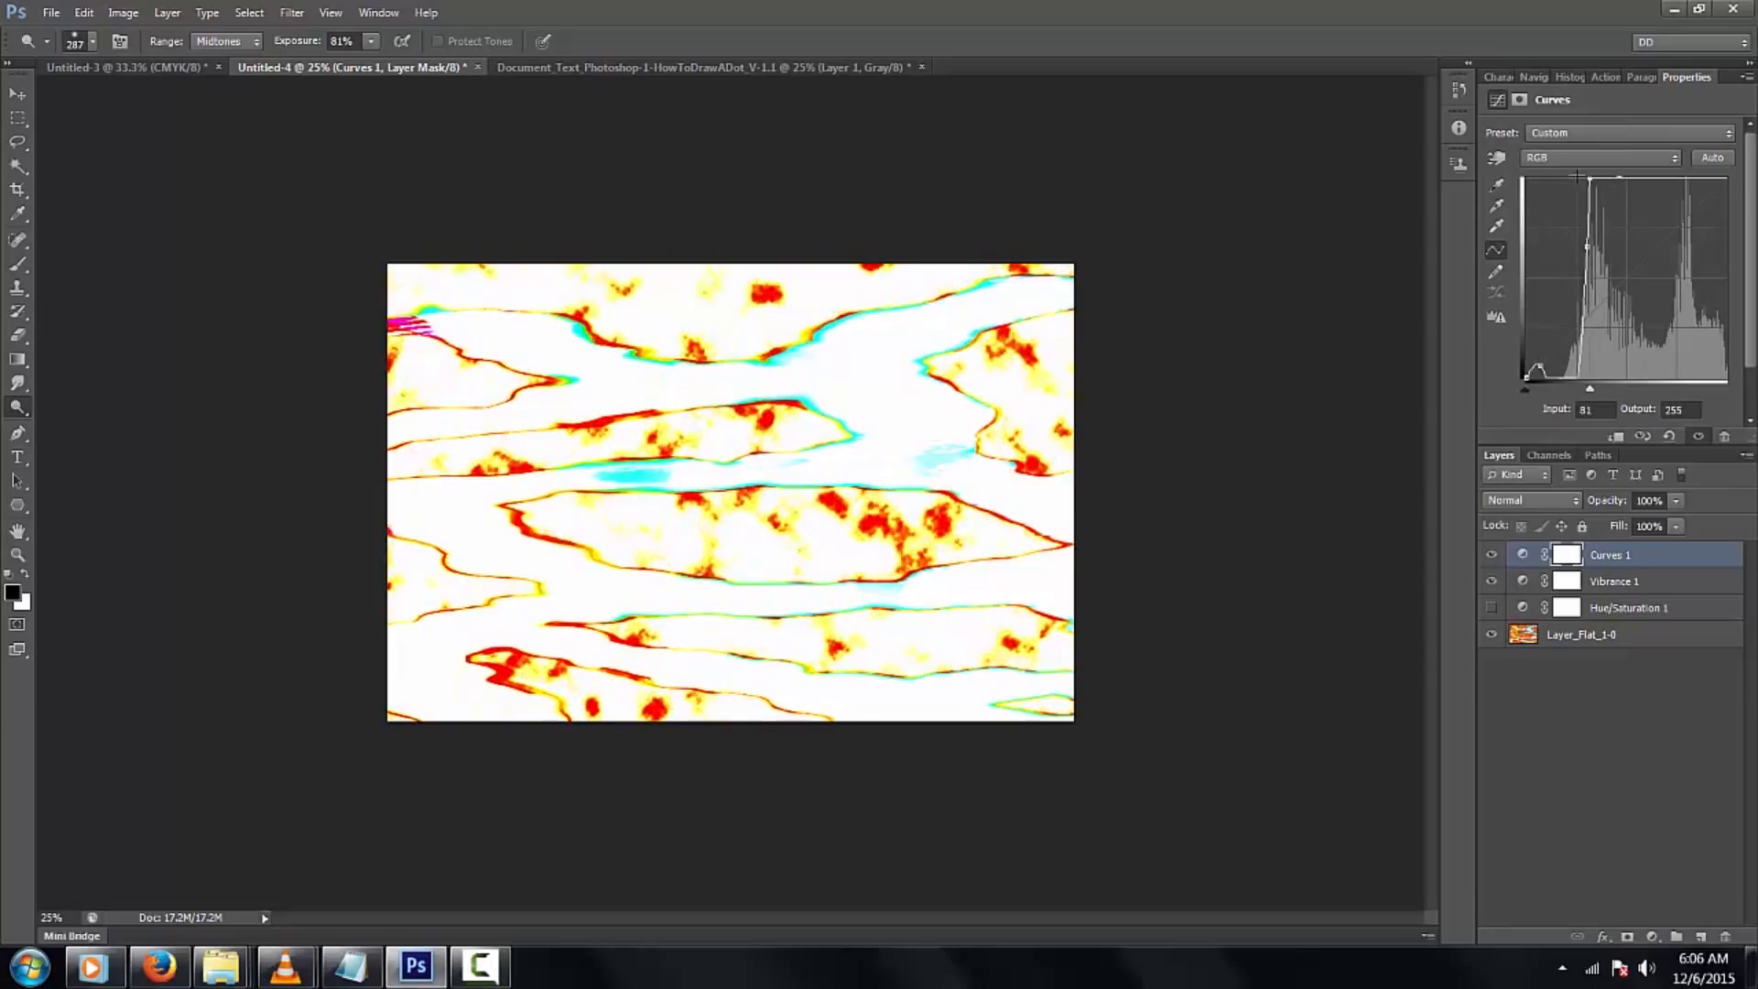
left_click_drag(1587, 243, 1546, 190)
left_click_drag(1540, 366, 1647, 130)
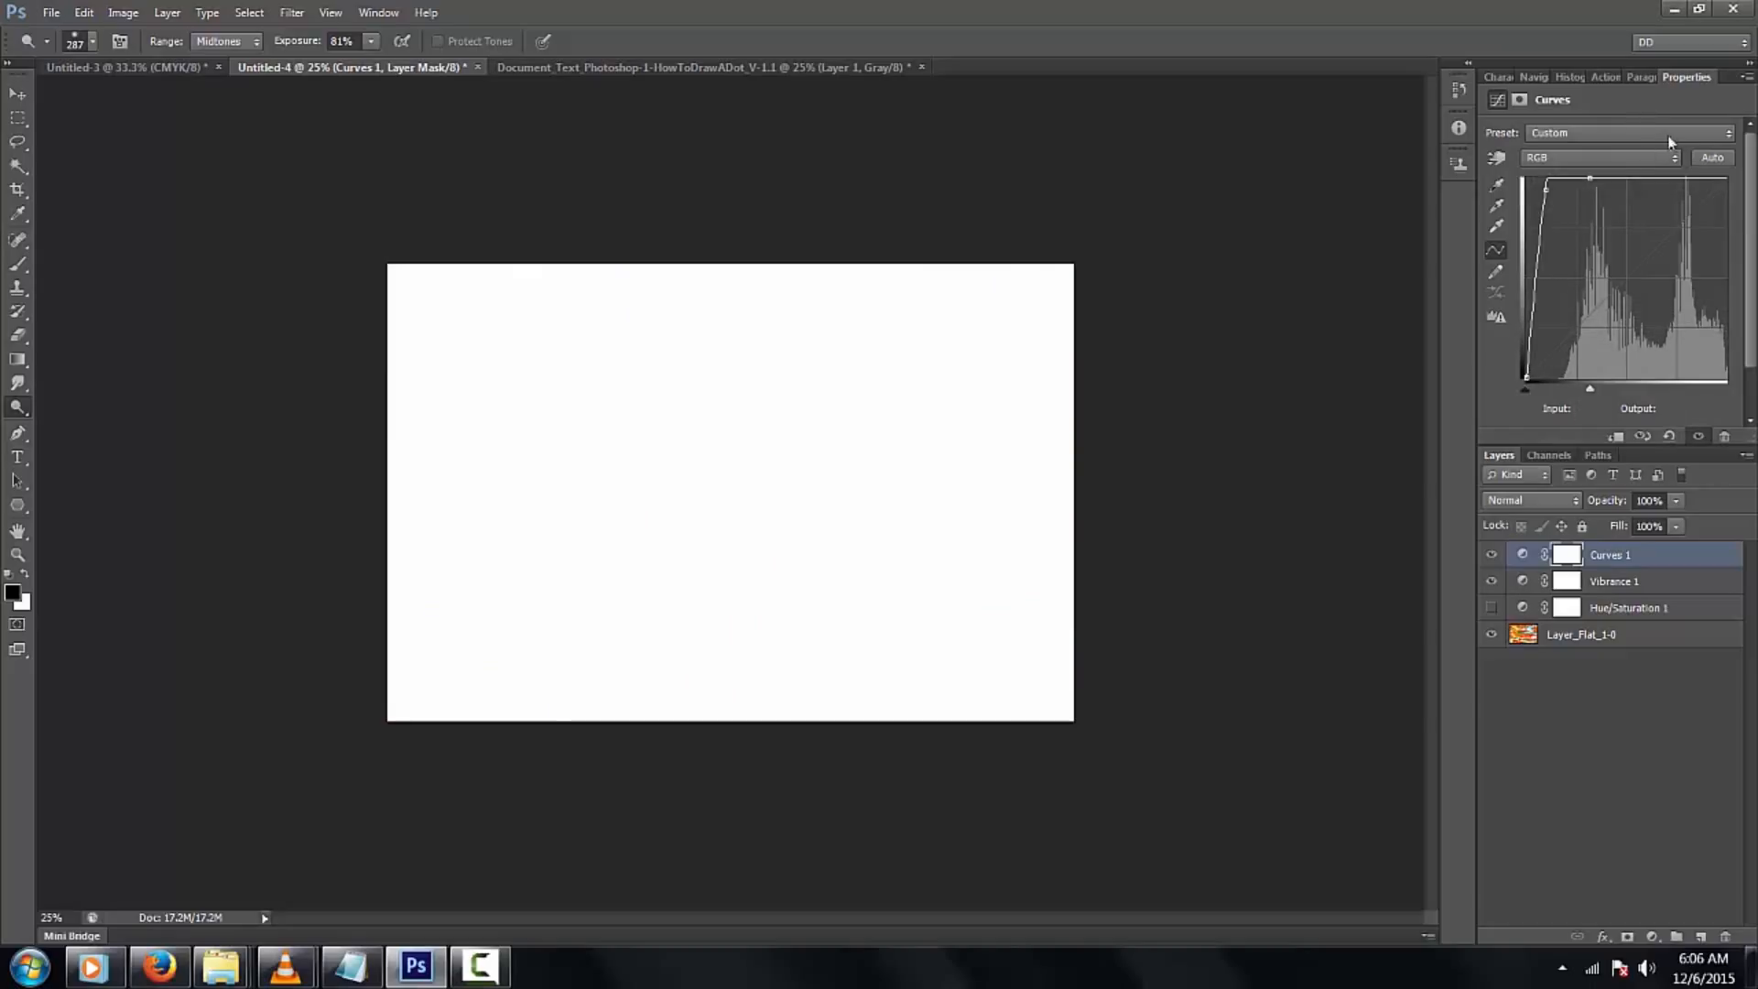
mouse_move(1549, 189)
left_mouse_down()
mouse_move(1529, 183)
mouse_move(1628, 182)
mouse_move(1535, 182)
left_mouse_up()
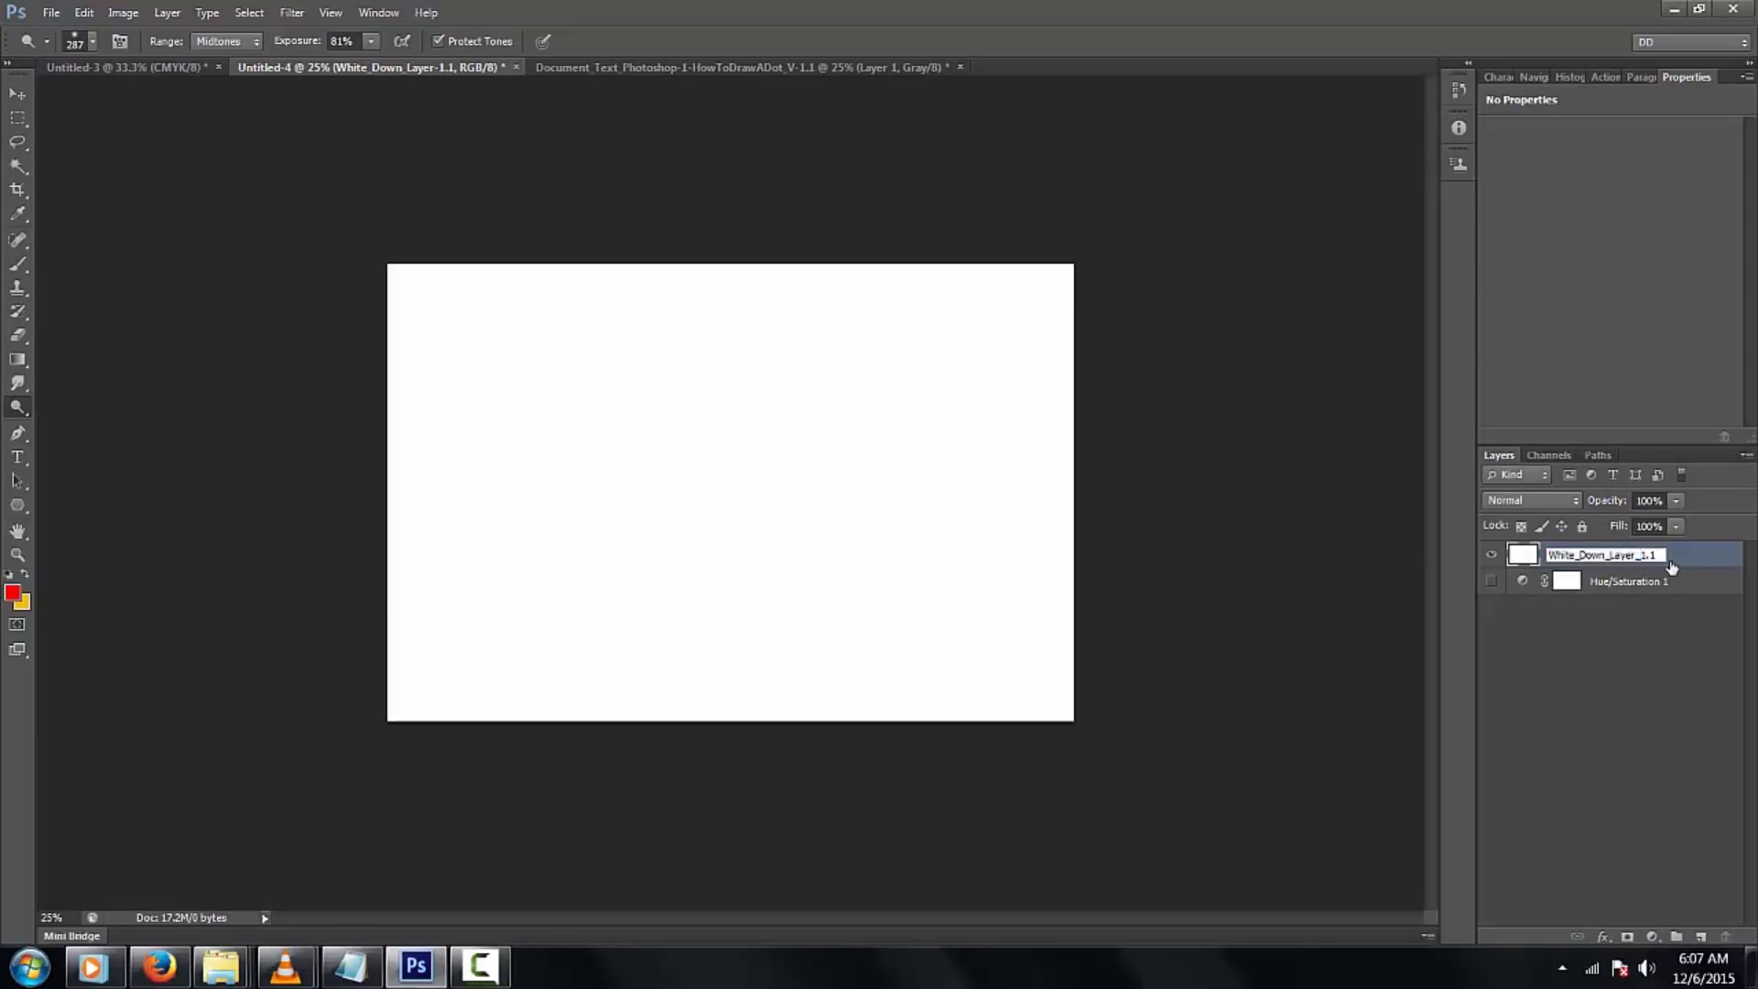
Name the white layer White_Down_Layer_1.1 and invert it to black
key("Return")
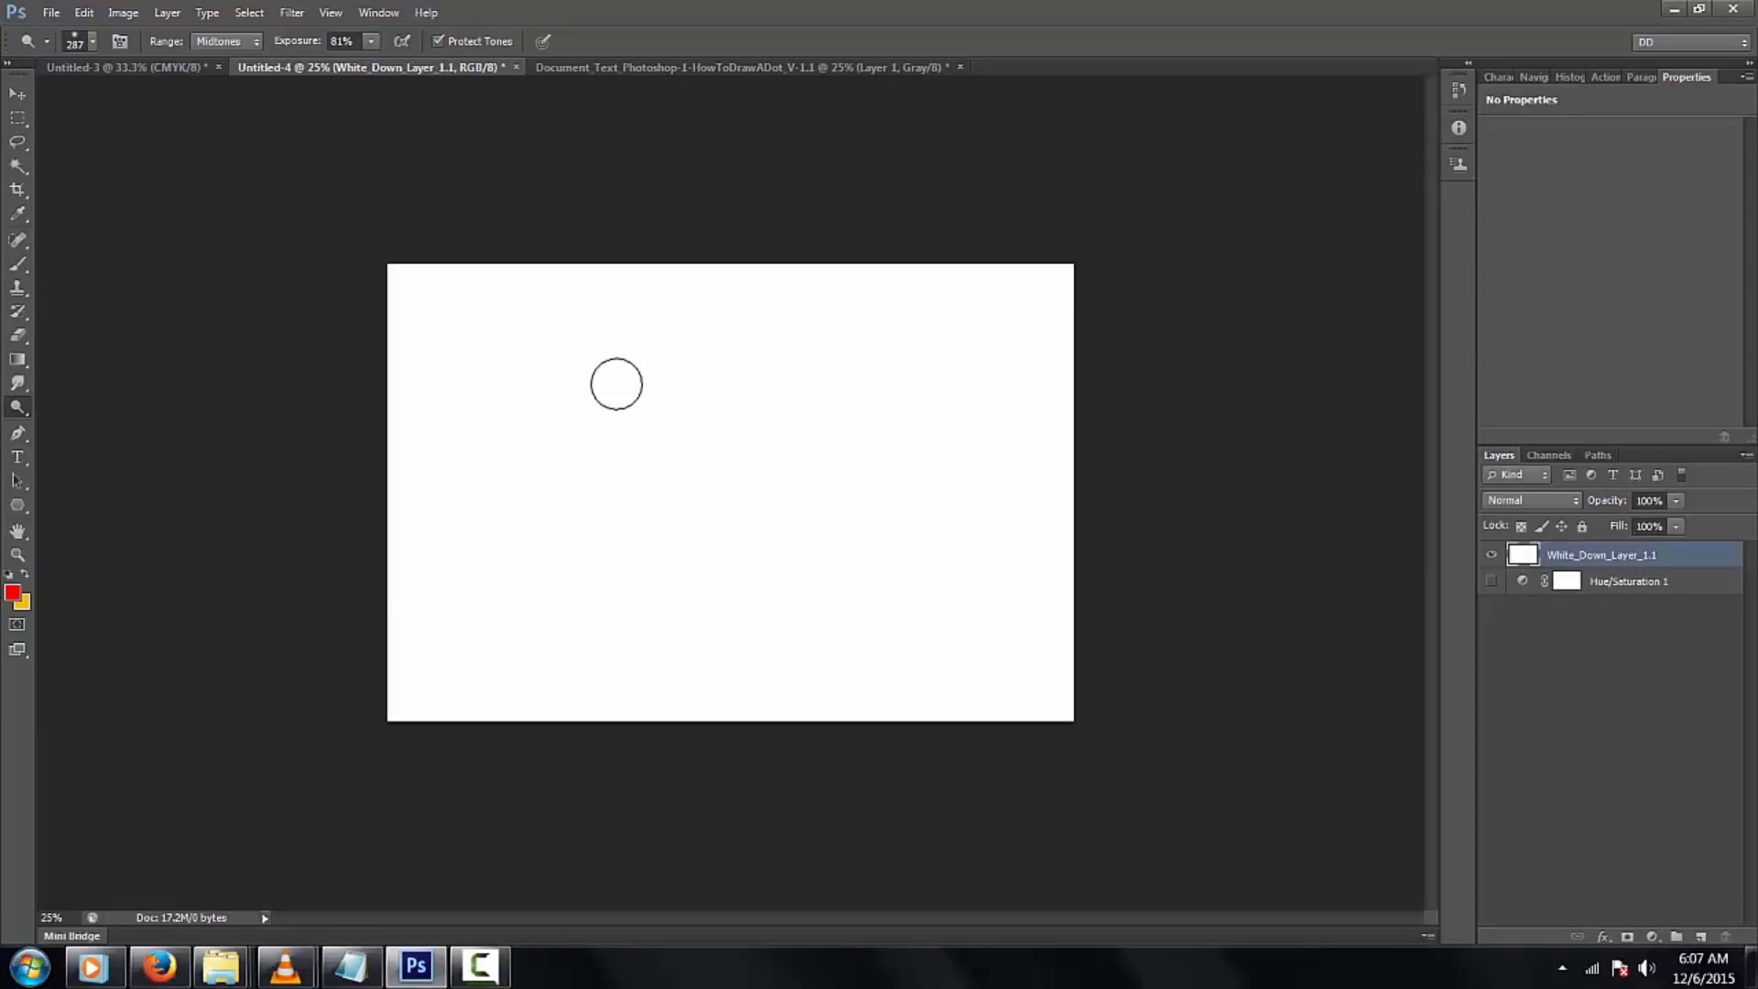
key("ctrl+i")
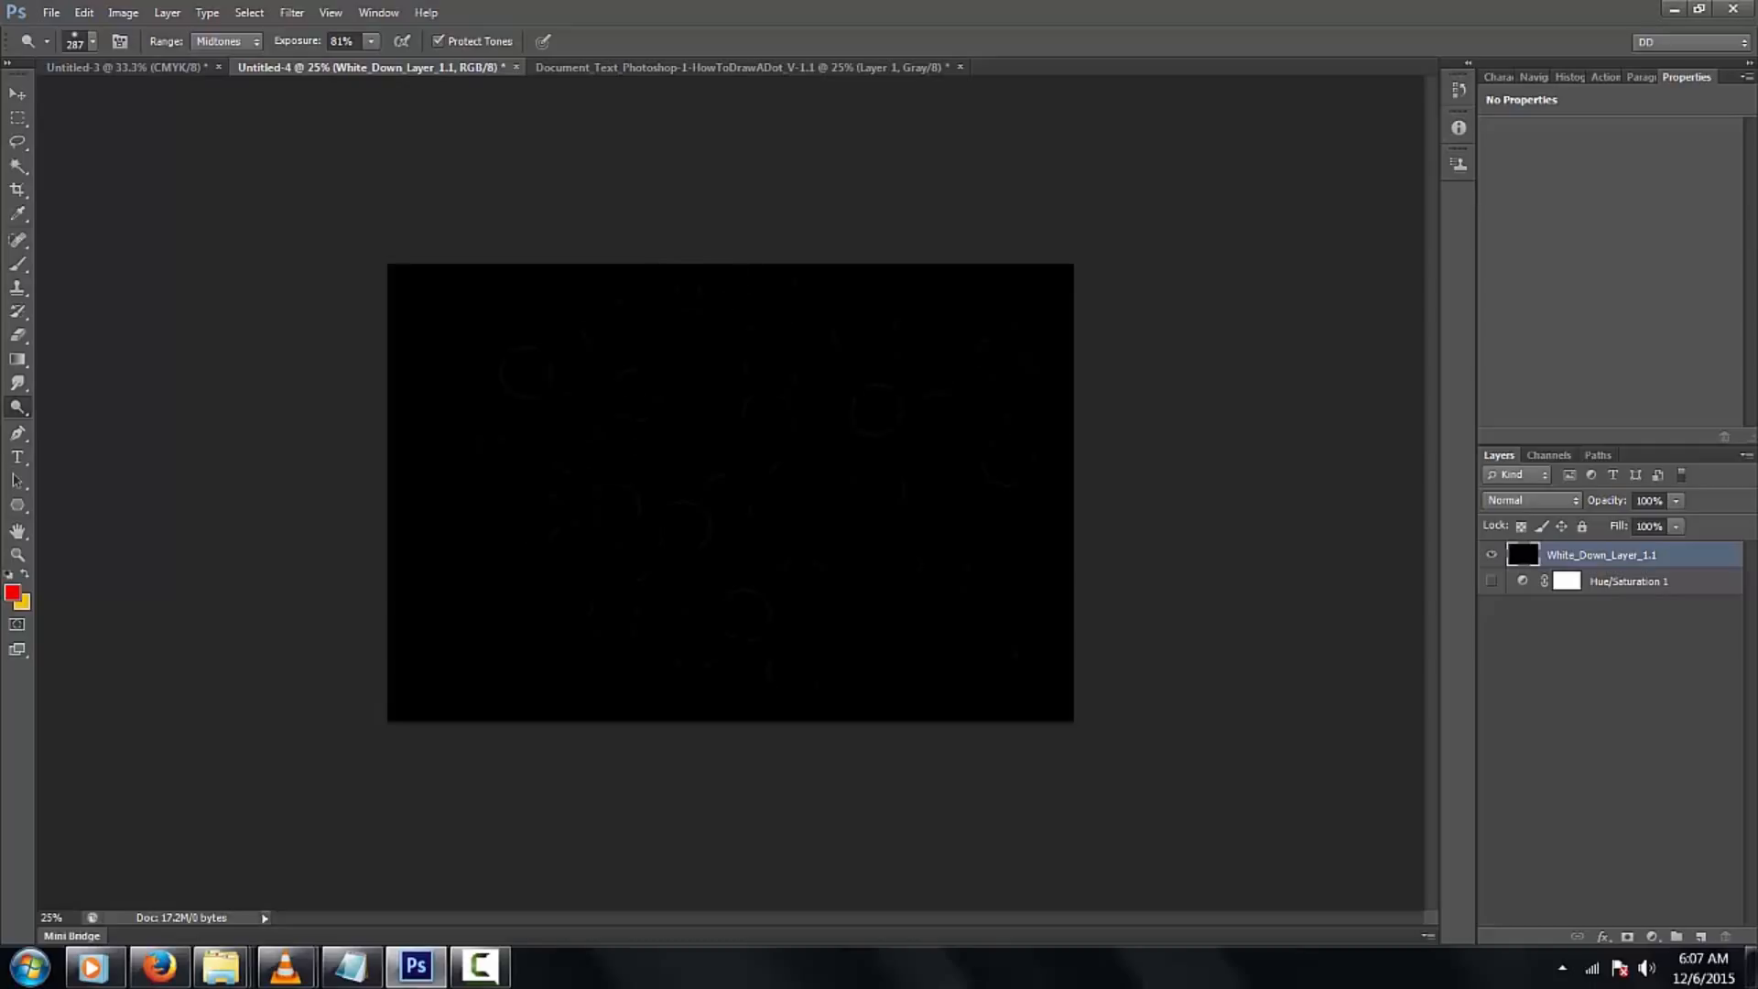
Choose the Elliptical Marquee tool, show the rulers and guides, and place new guides crossing at the canvas centre
right_click(17, 120)
left_click(96, 141)
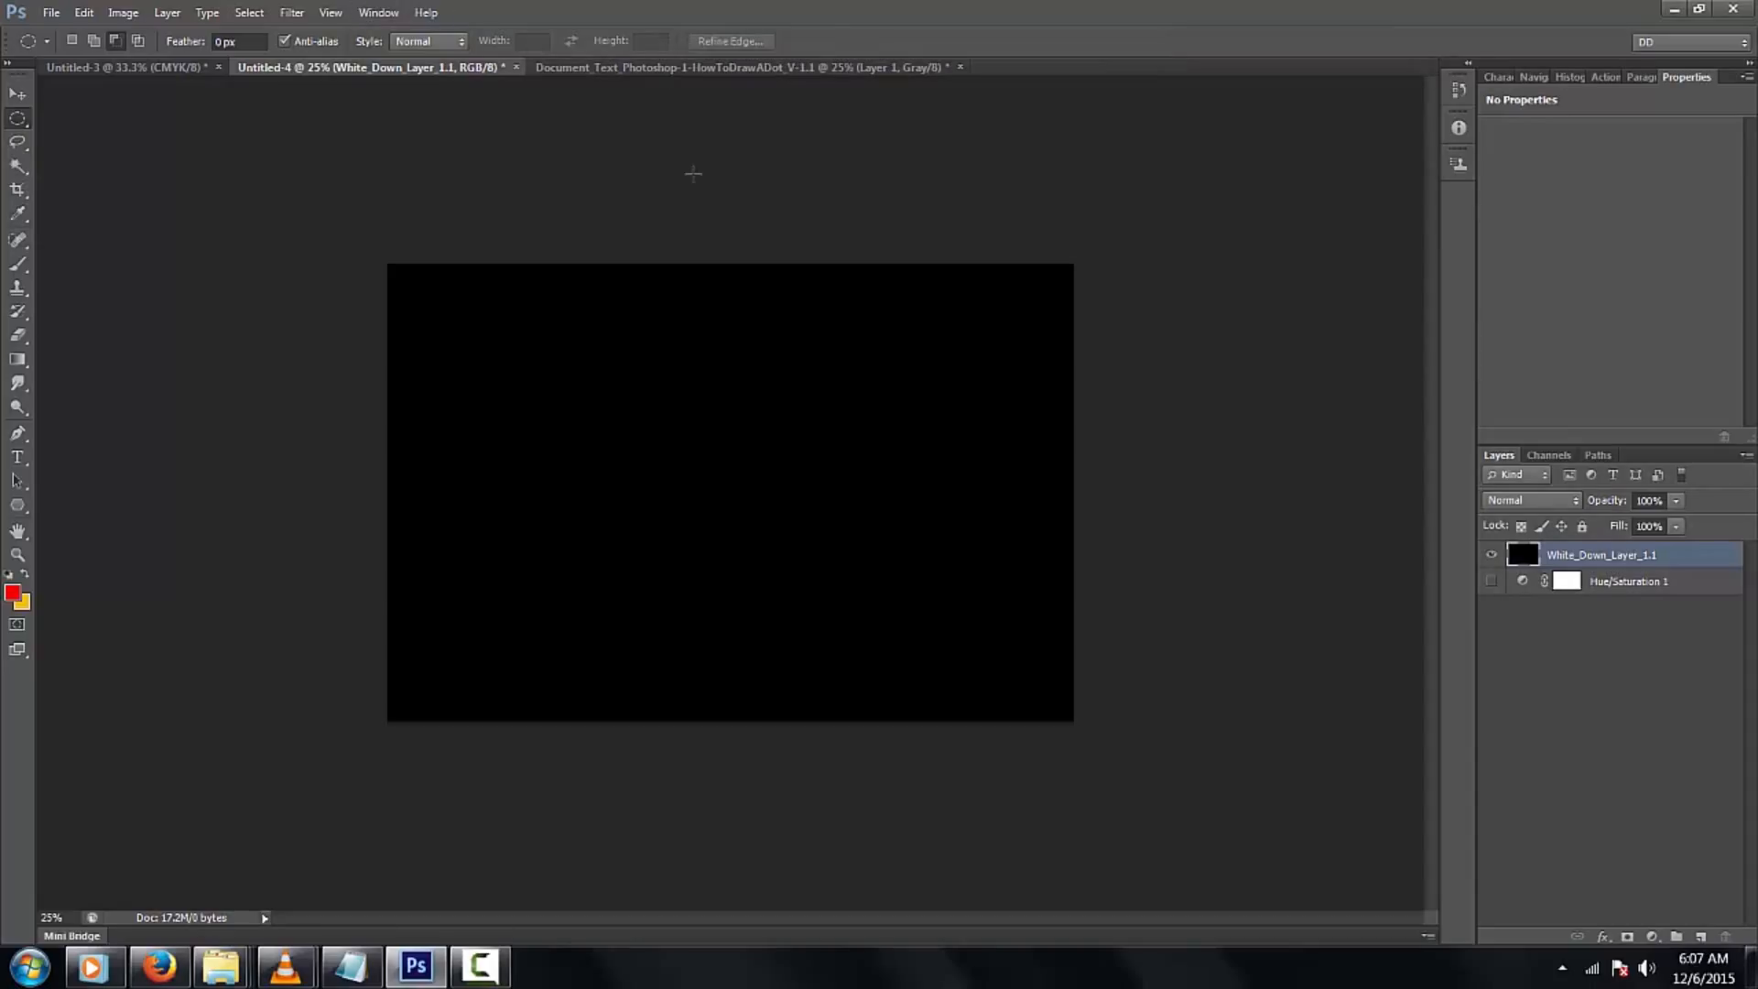
key("ctrl+r")
key("ctrl+semicolon")
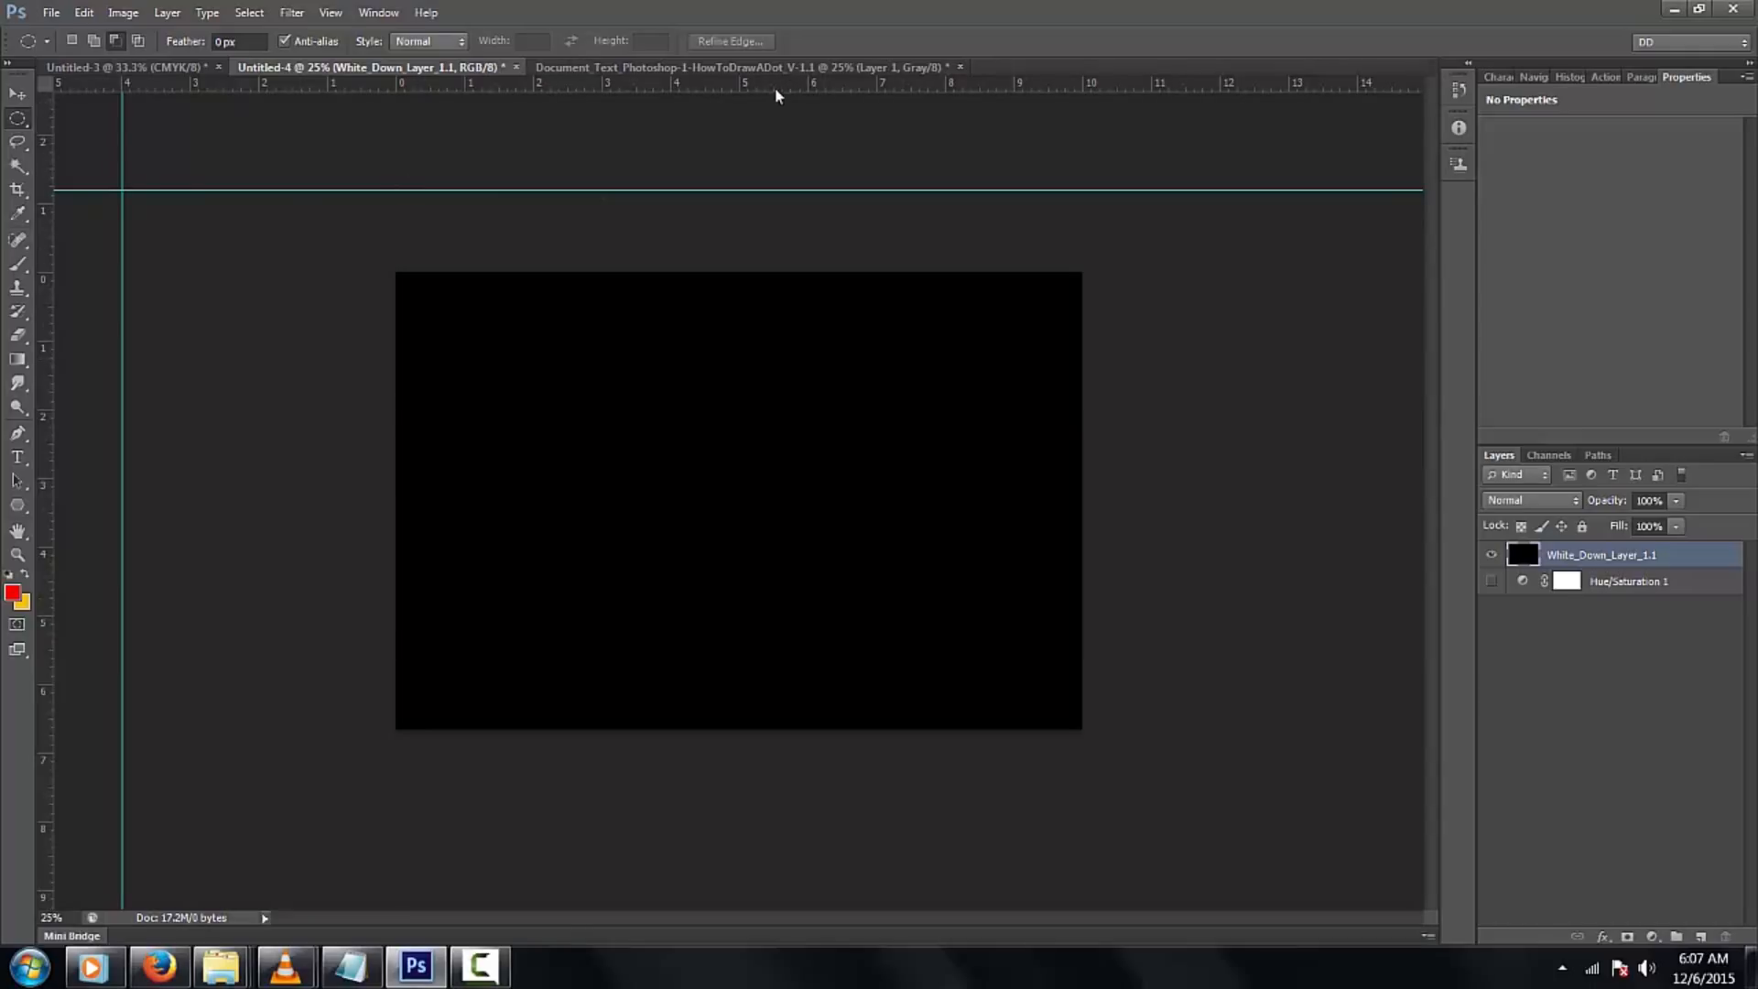
left_click_drag(765, 89, 738, 500)
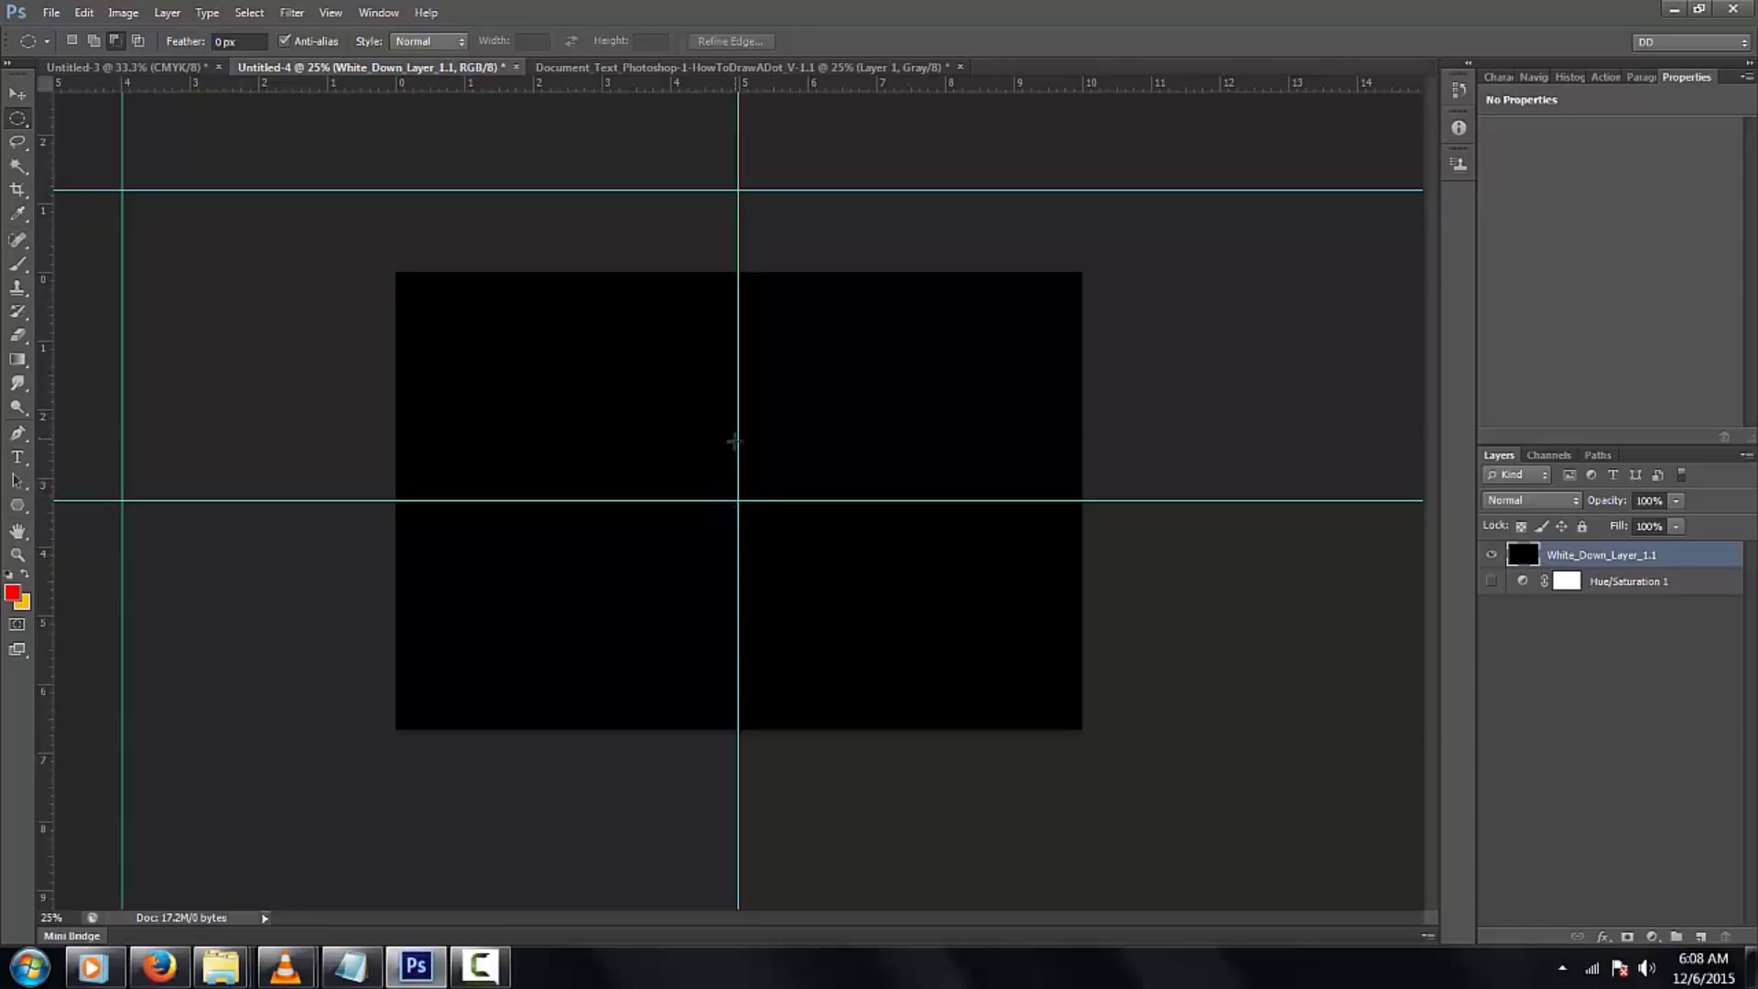
Draw a circular selection from the guide intersection, nearly as tall as the canvas, and hide the guides
key("ctrl+plus")
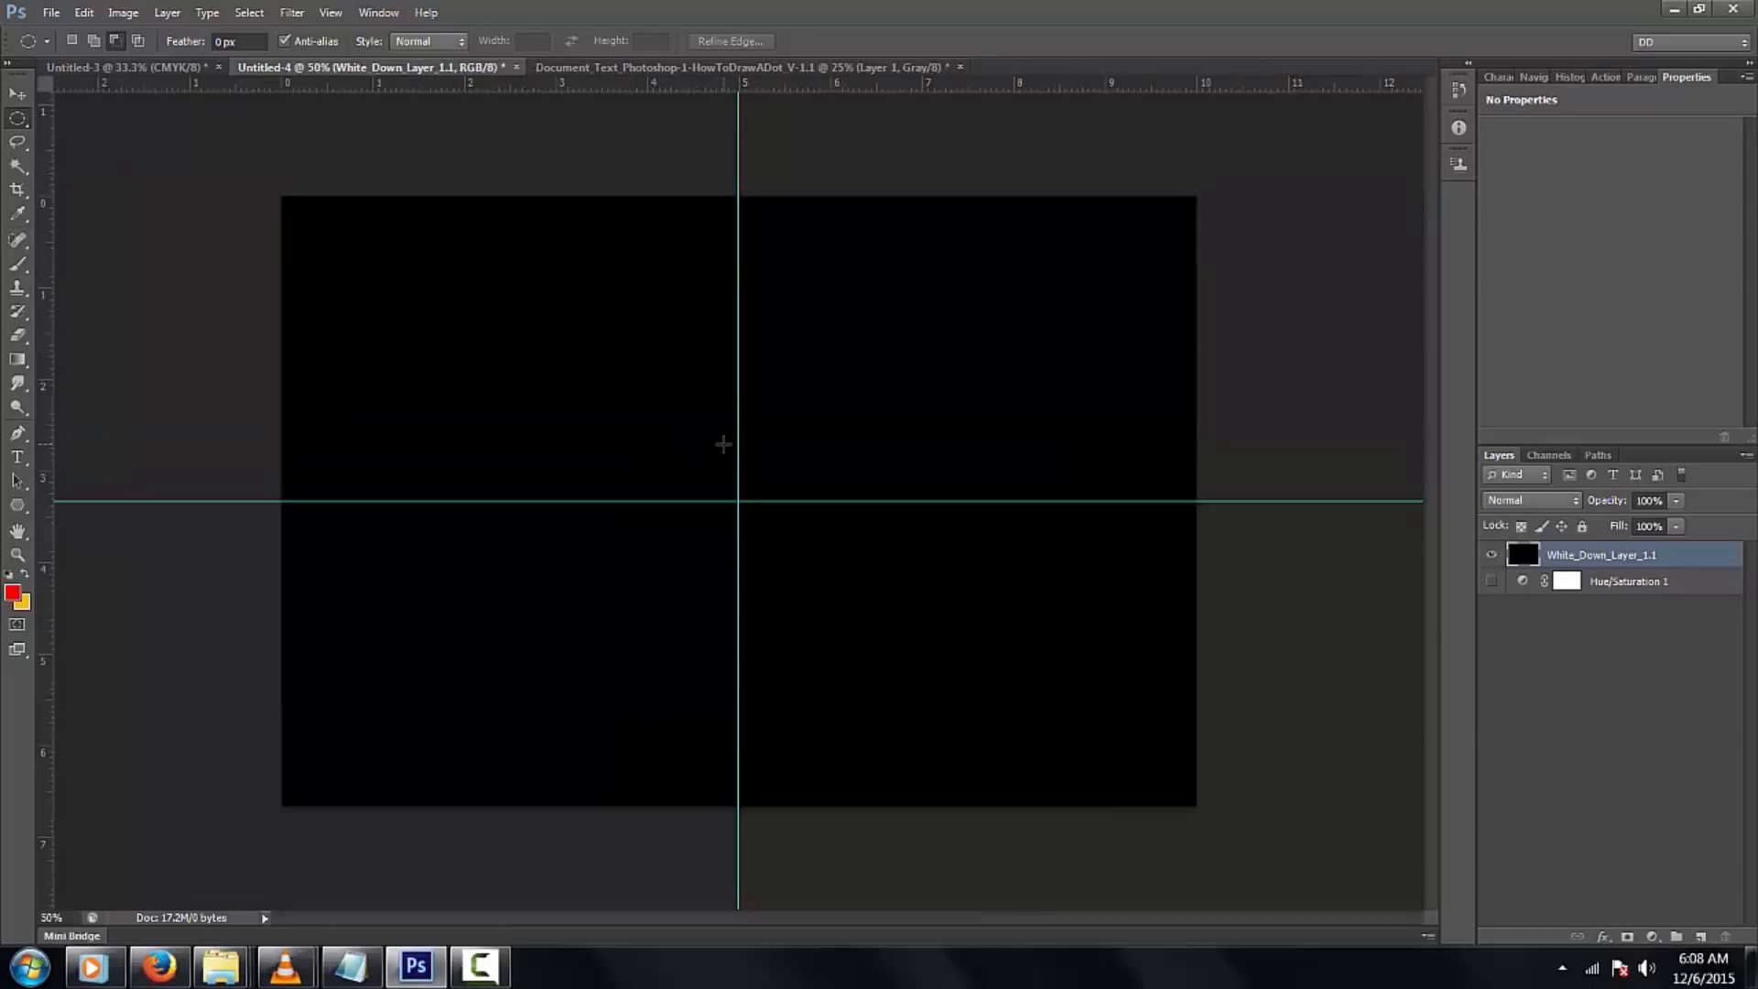
key("ctrl+minus")
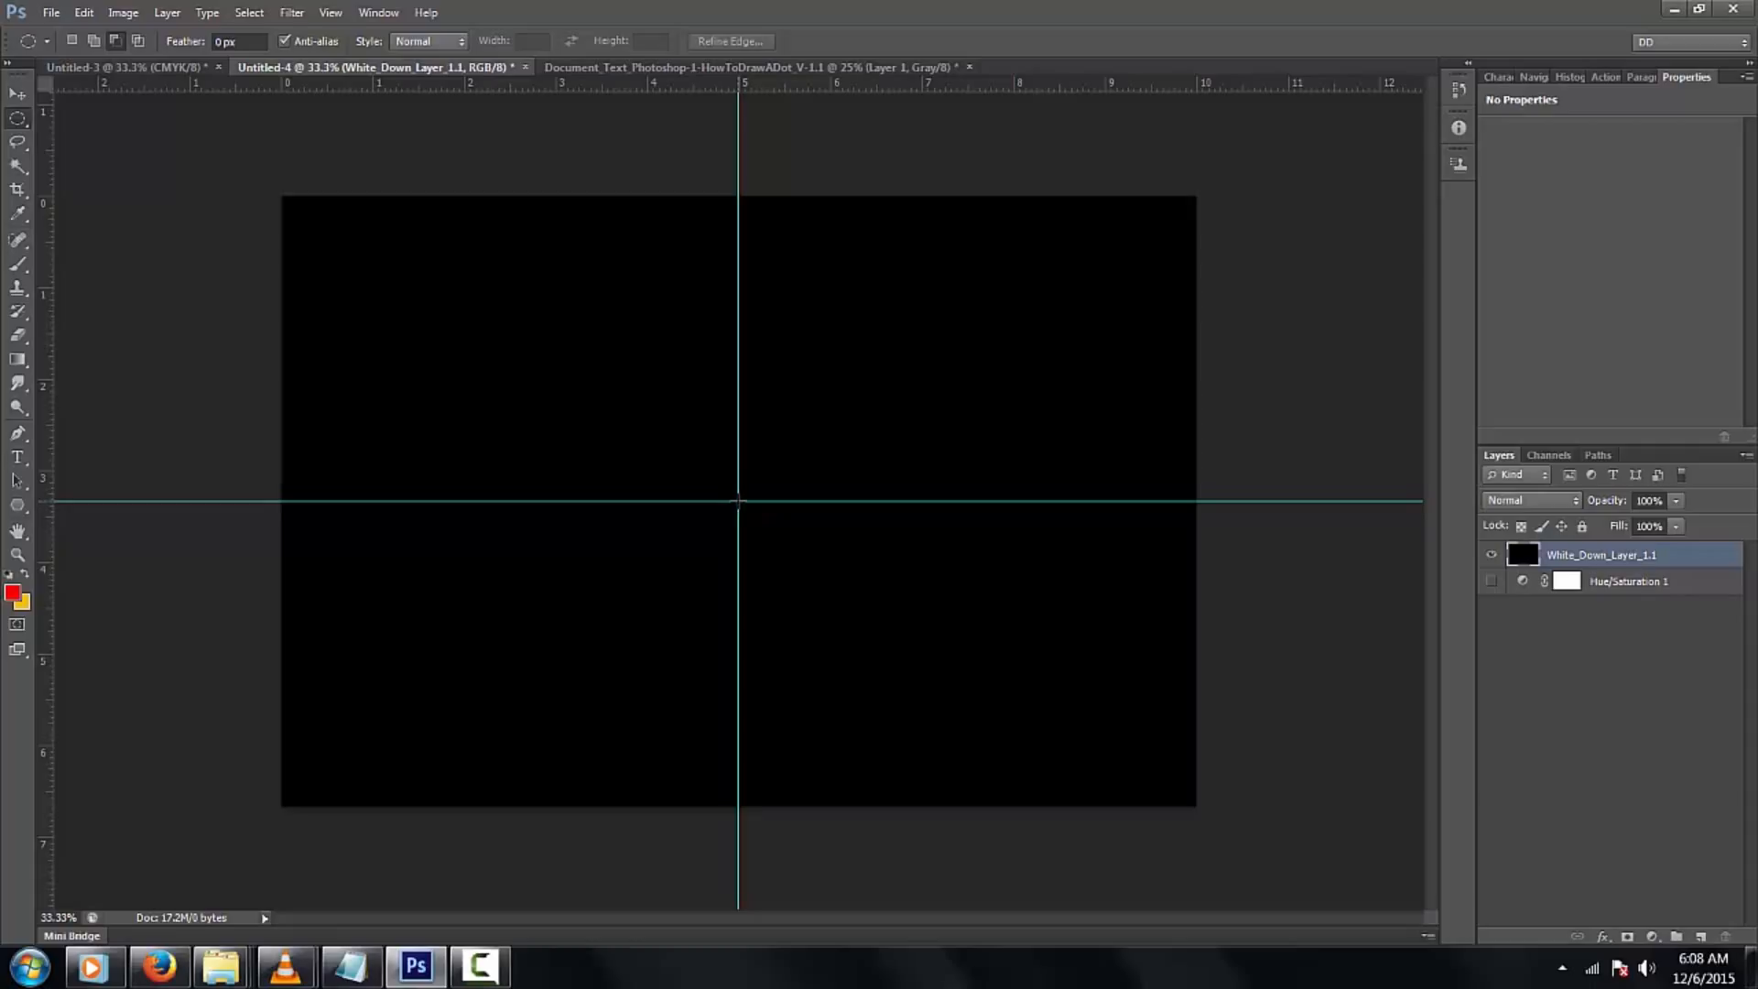
left_click_drag(738, 501, 1256, 801)
key("ctrl+semicolon")
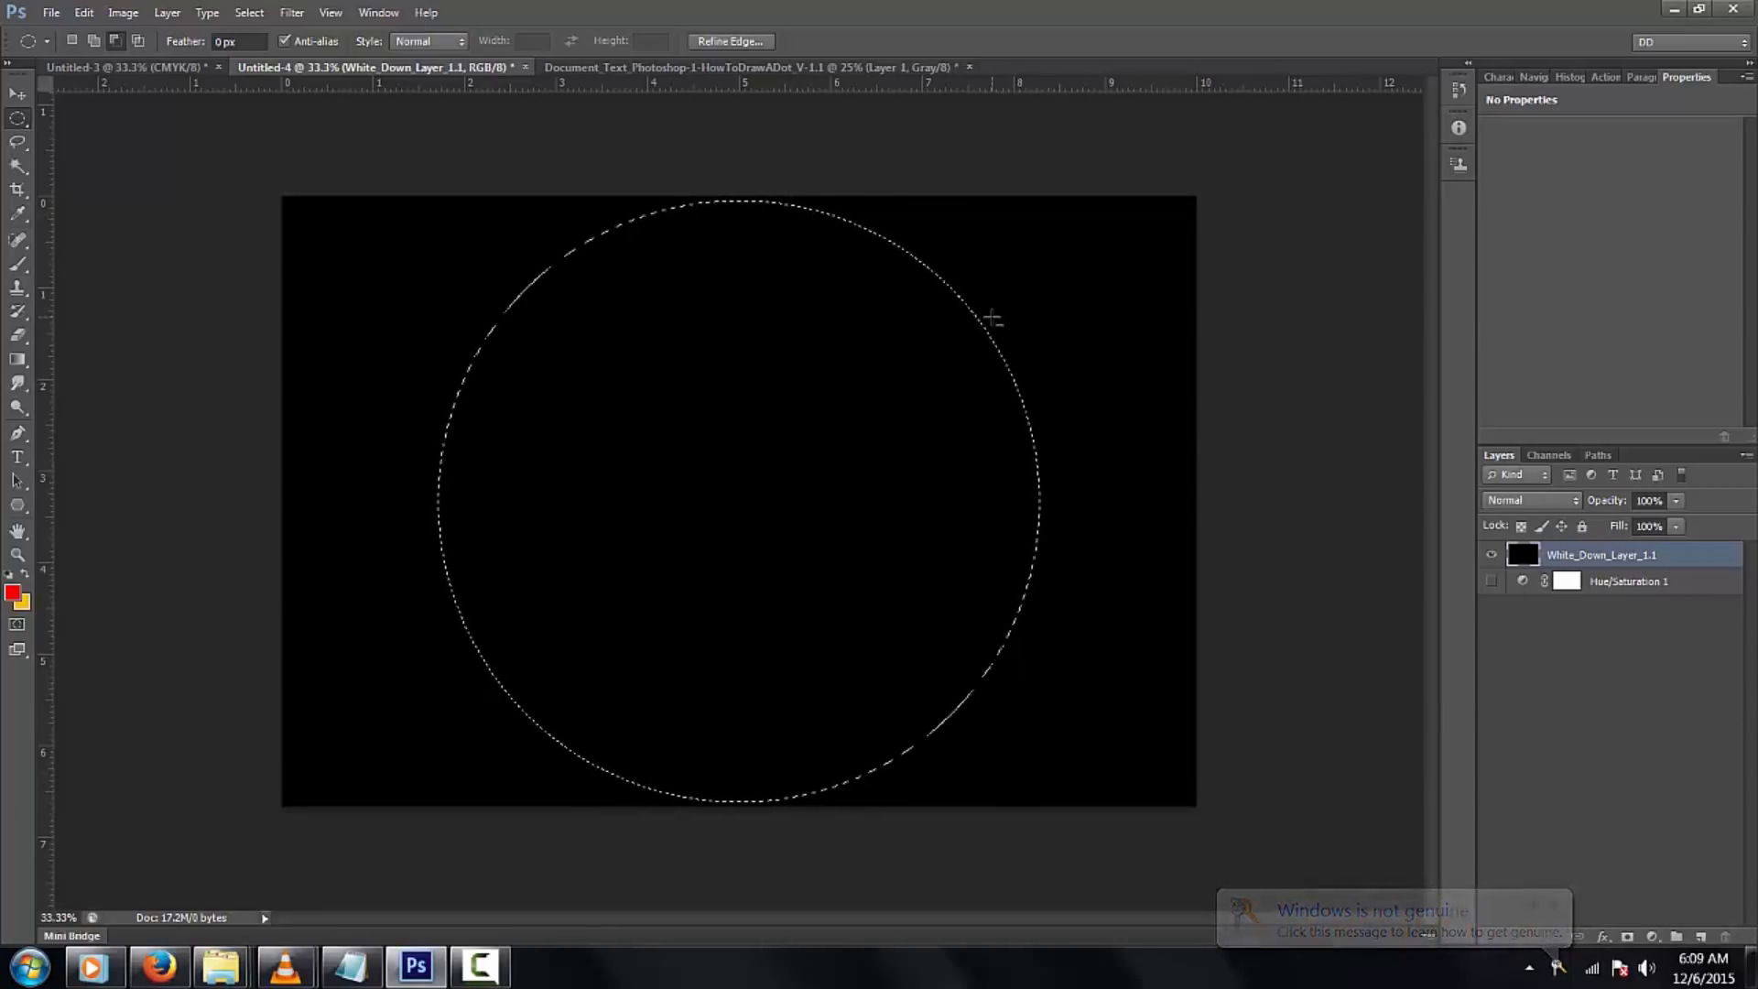
Invert the selection to delete the black area outside the circle and deselect
key("ctrl+shift+i")
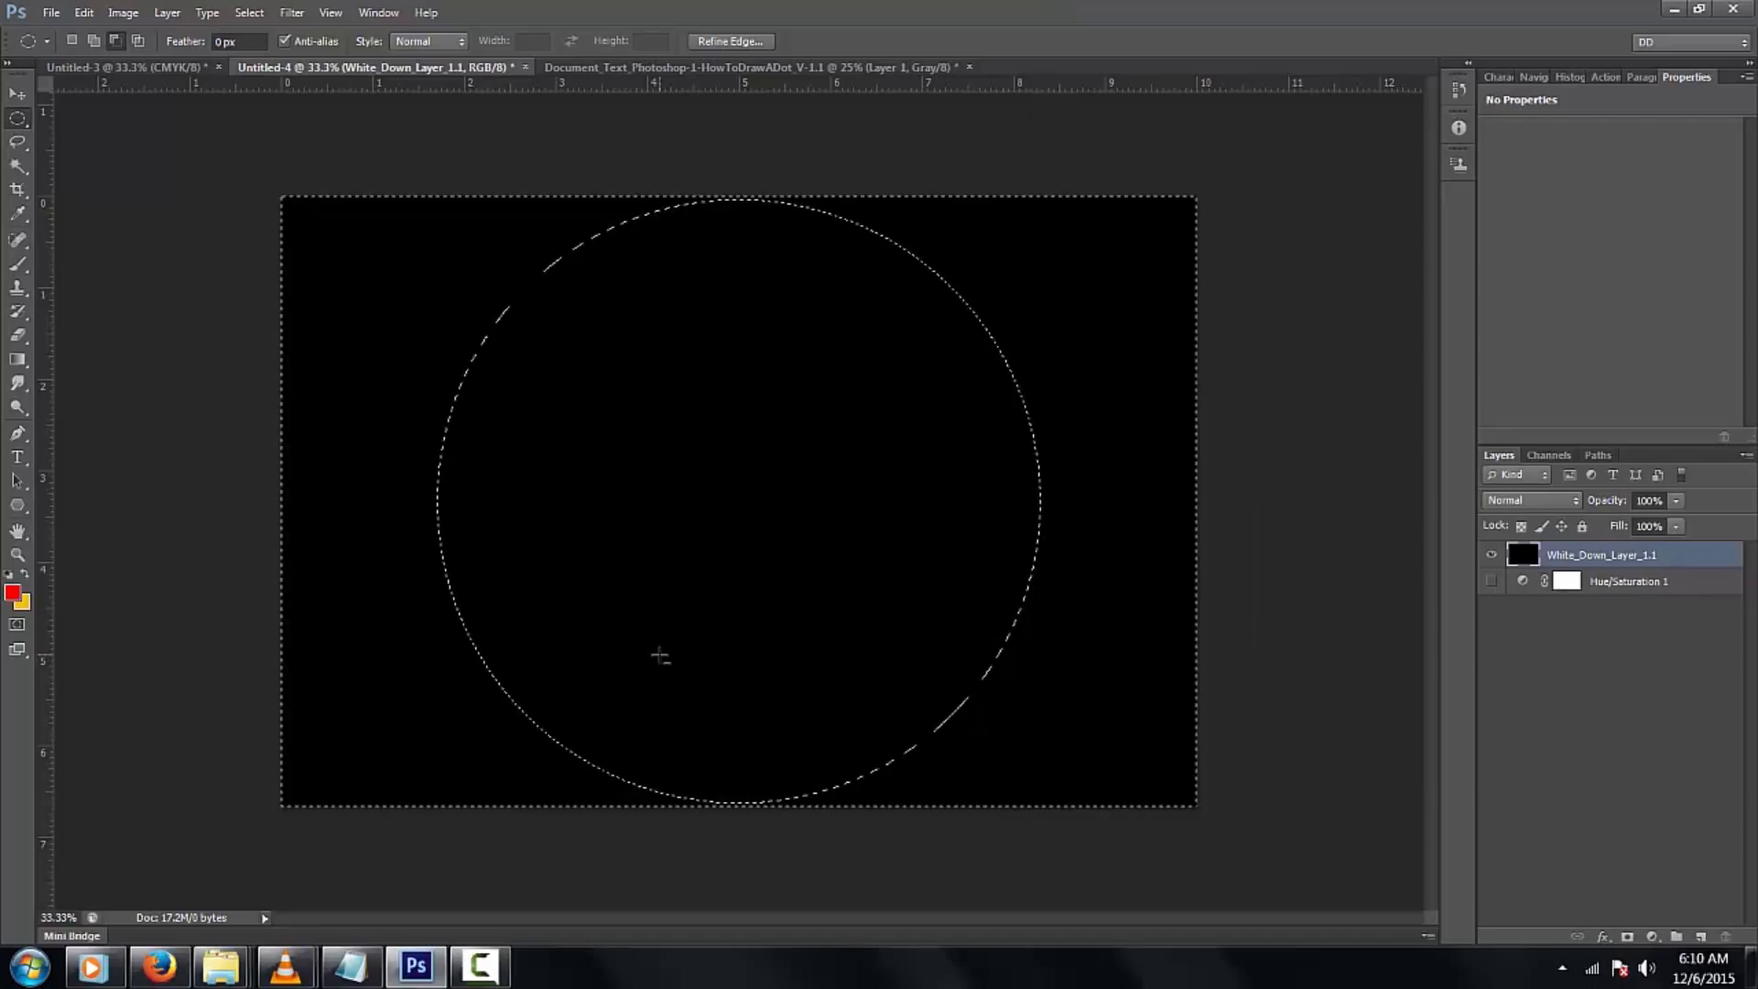
key("Delete")
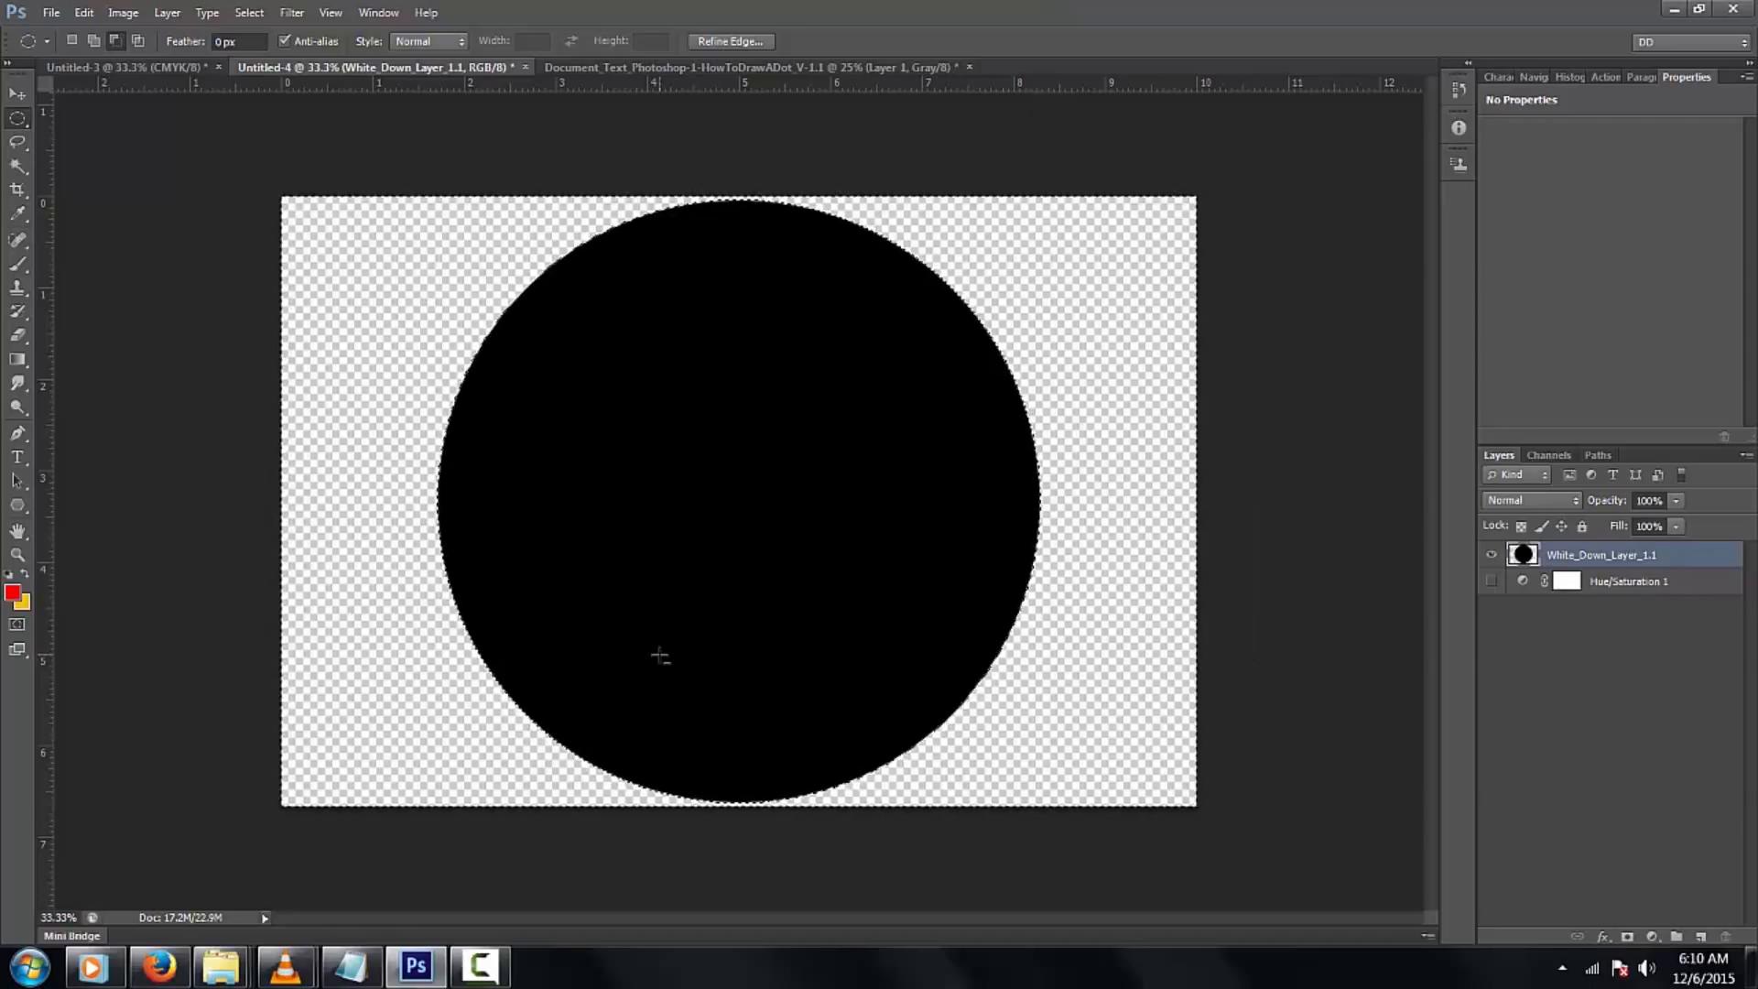
key("ctrl+d")
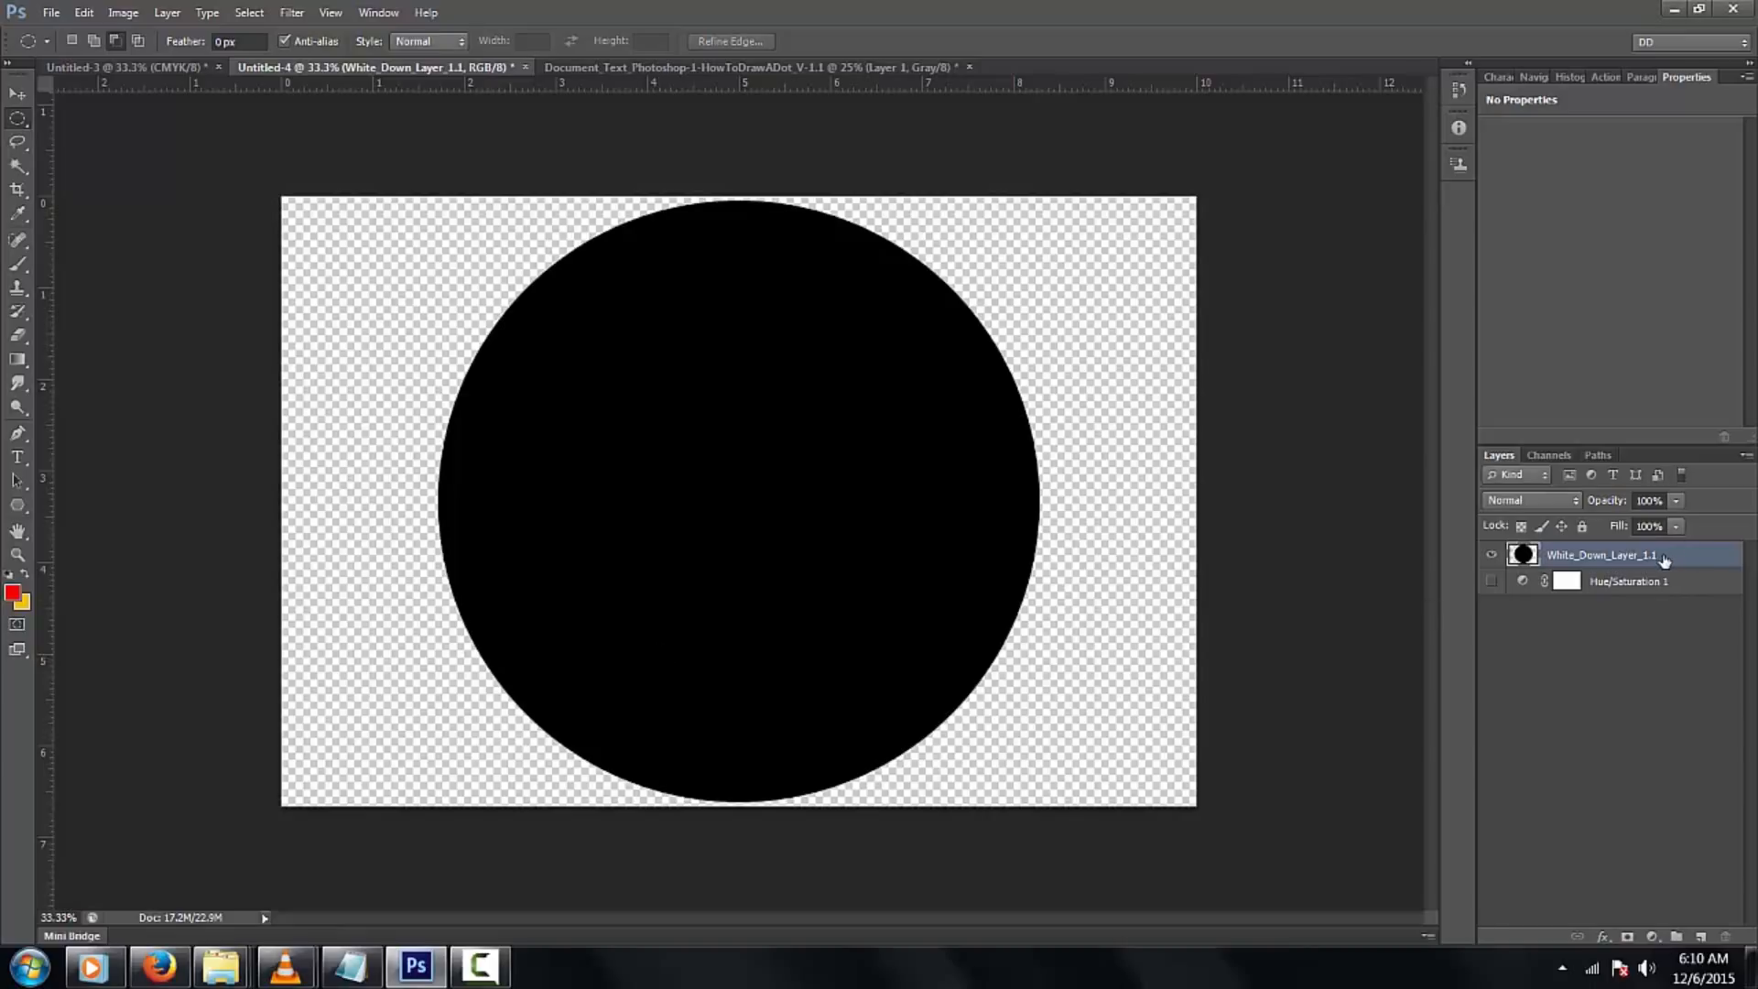
Duplicate the black circle layer and invert the copy to white
key("ctrl+j")
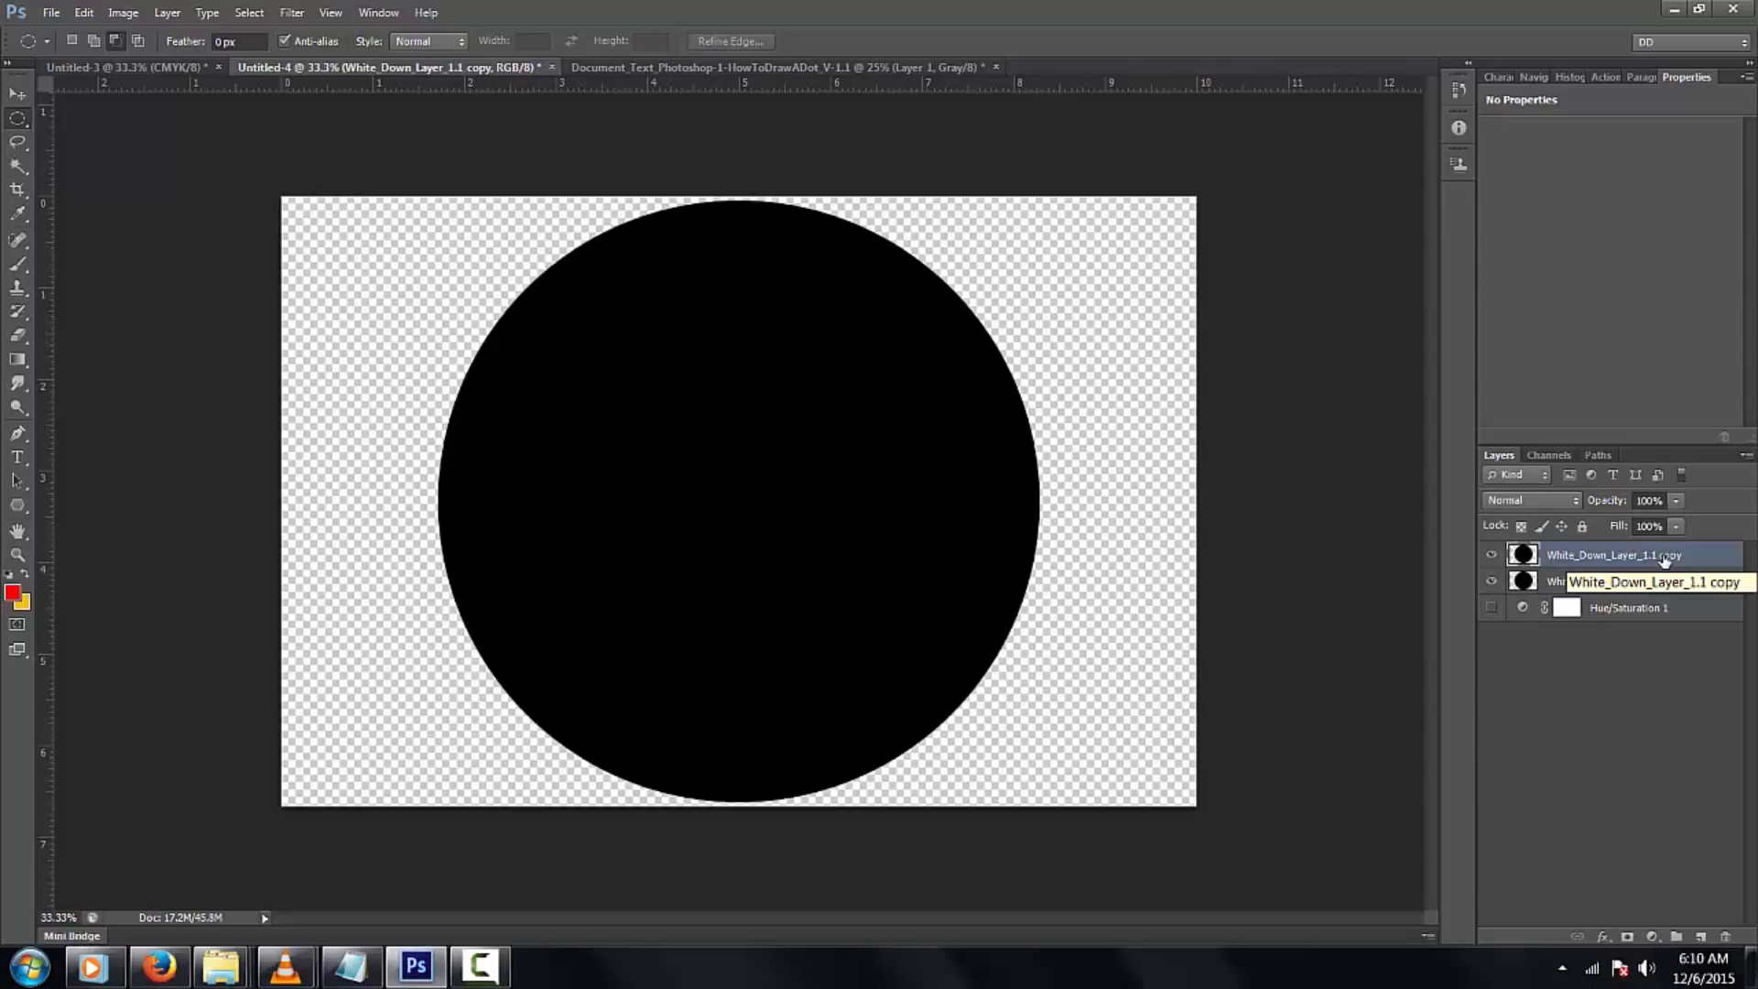
key("ctrl+i")
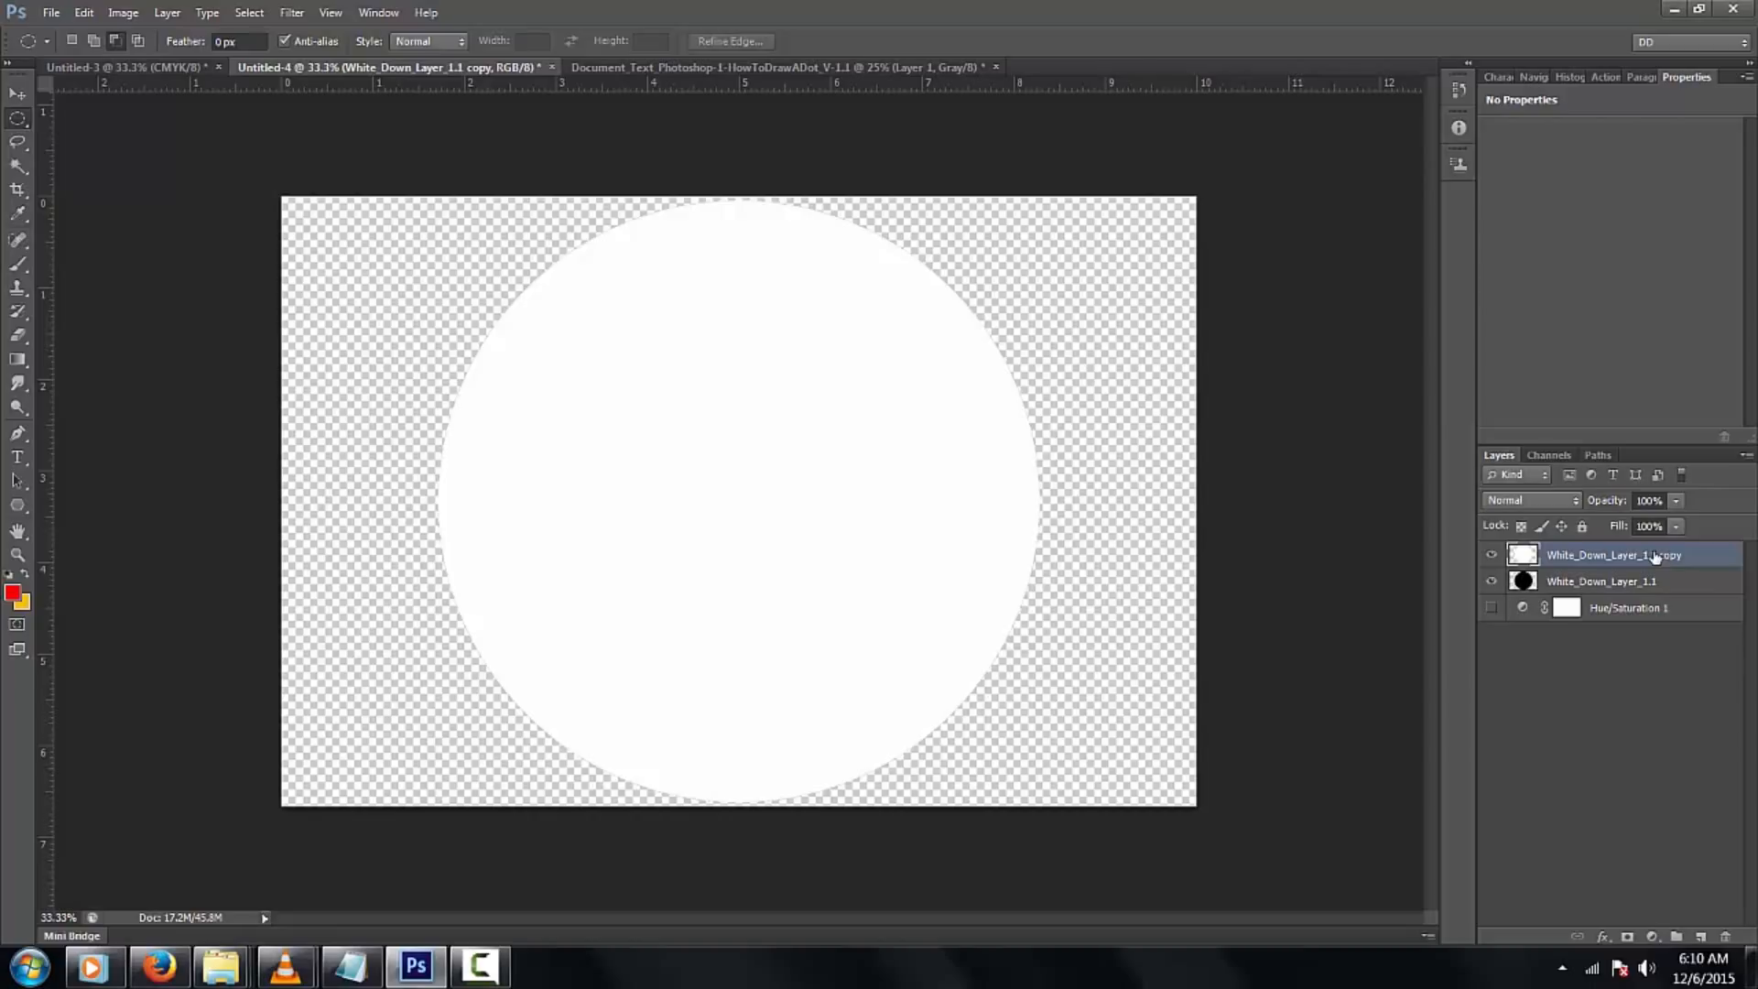
Scale the white circle copy up around its centre to cover the entire canvas
key("ctrl+t")
key("ctrl+minus")
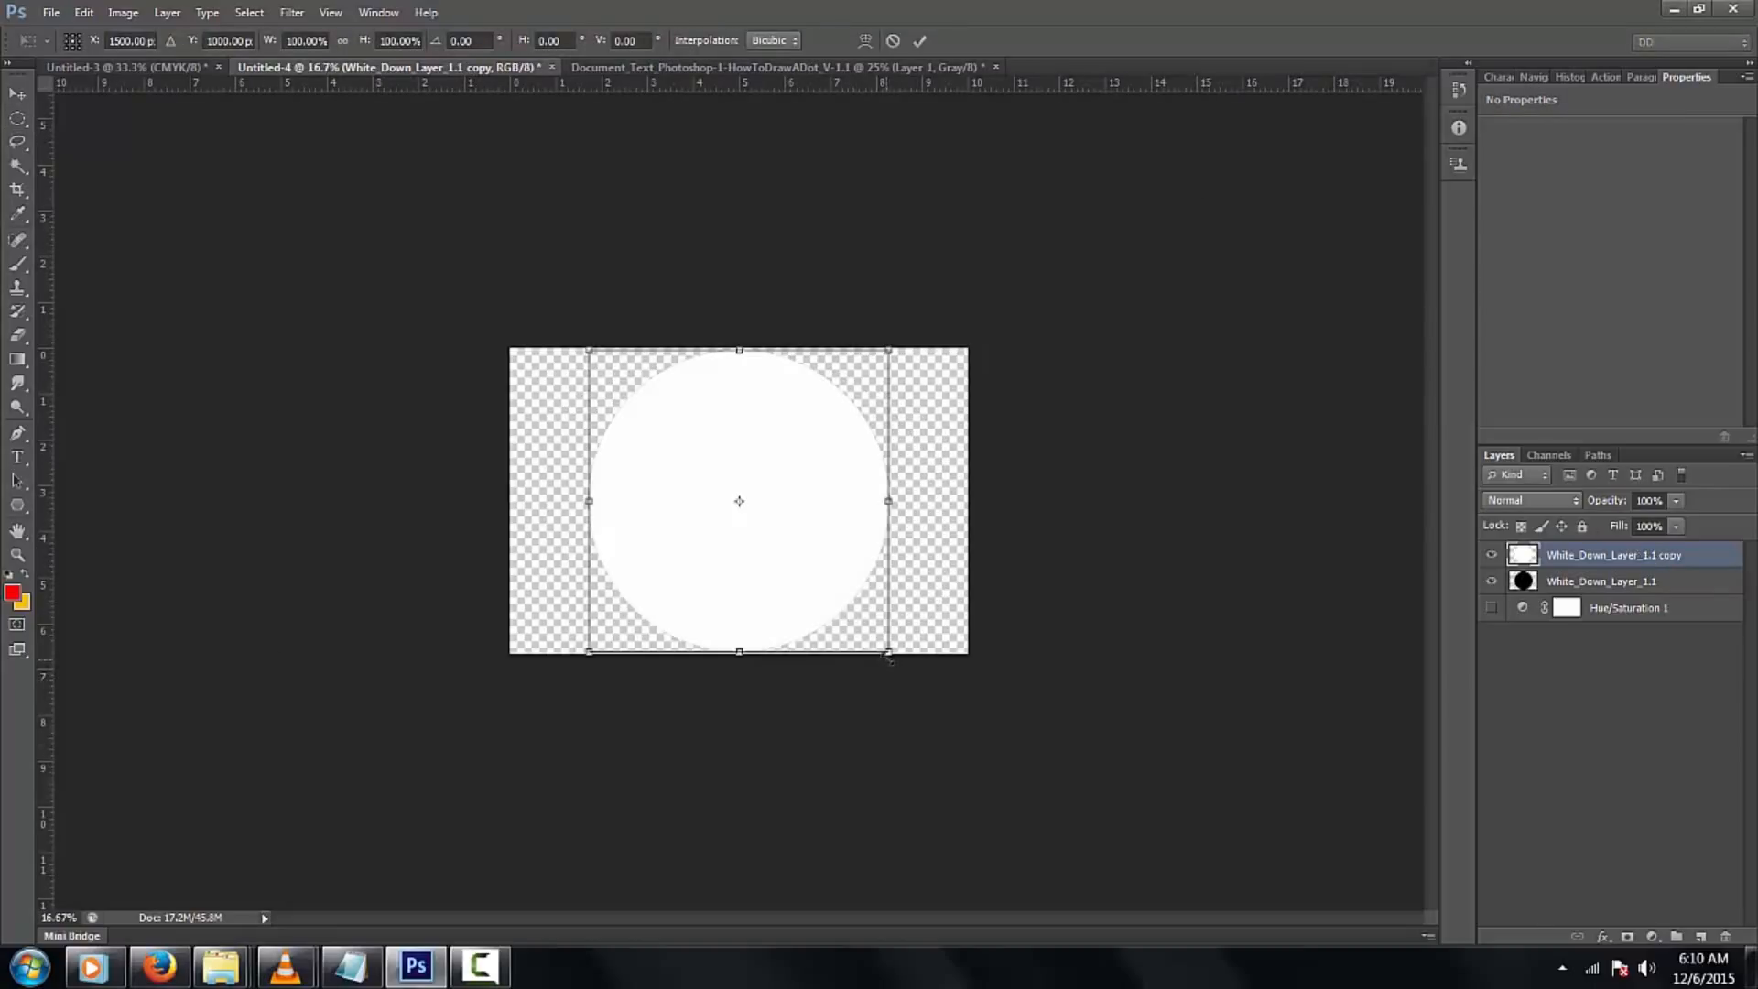
left_click_drag(892, 658, 1052, 812)
key("Return")
Rename the black circle layer Black_Down_Layer_1.1
left_click(1594, 593)
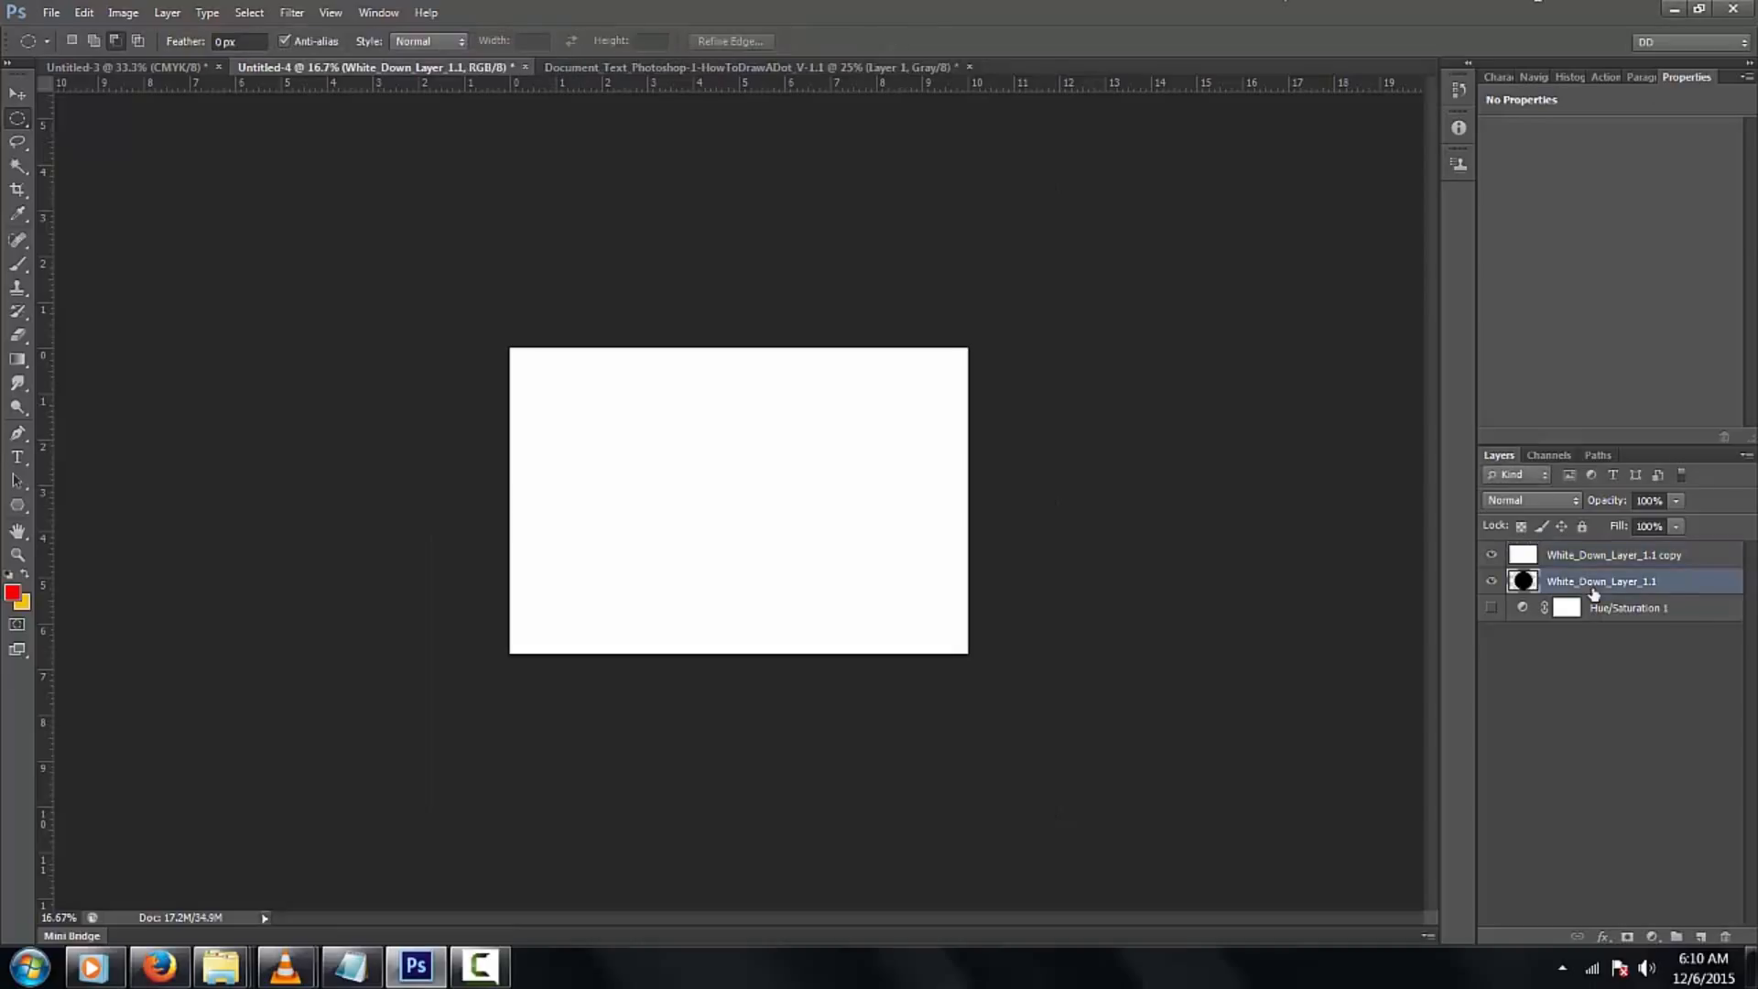
double_click(1577, 582)
left_click(1575, 583)
left_click_drag(1575, 583, 1384, 593)
type("Black")
key("Return")
Rename the white copy White_Down_Layer_1.2 and move Black_Down_Layer_1.1 above it
double_click(1655, 555)
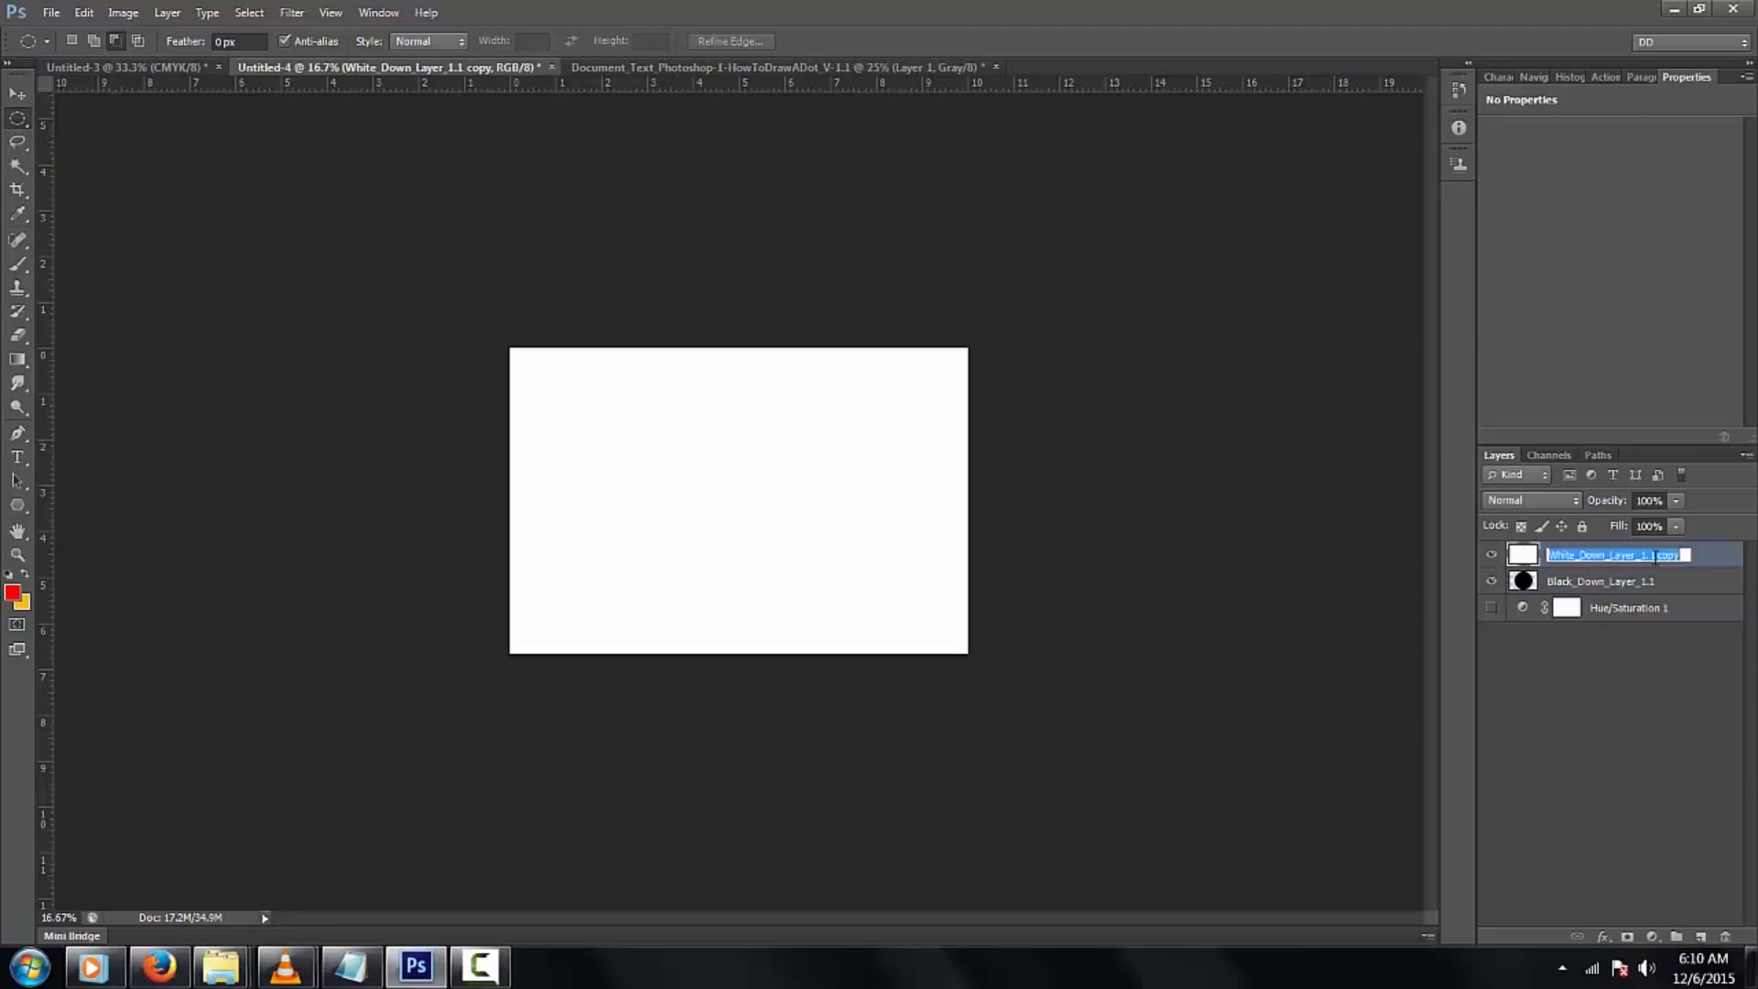
type("White_Down_Layer_1.2")
key("Return")
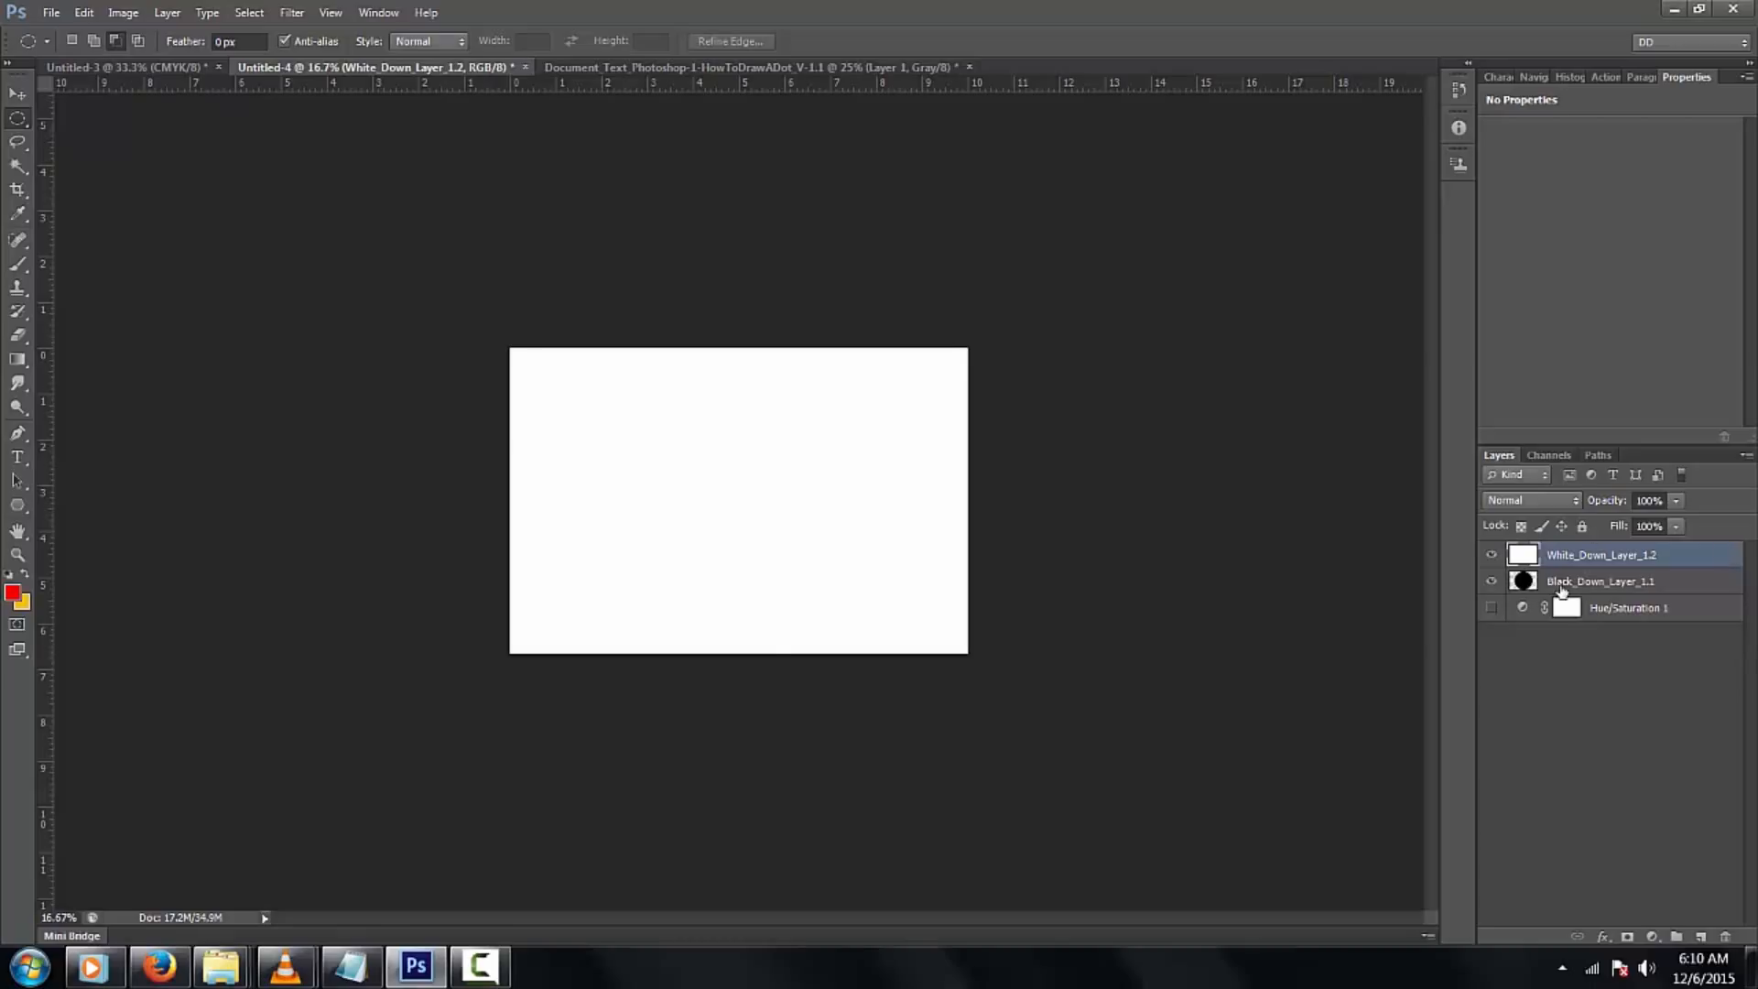
left_click_drag(1564, 577, 1599, 553)
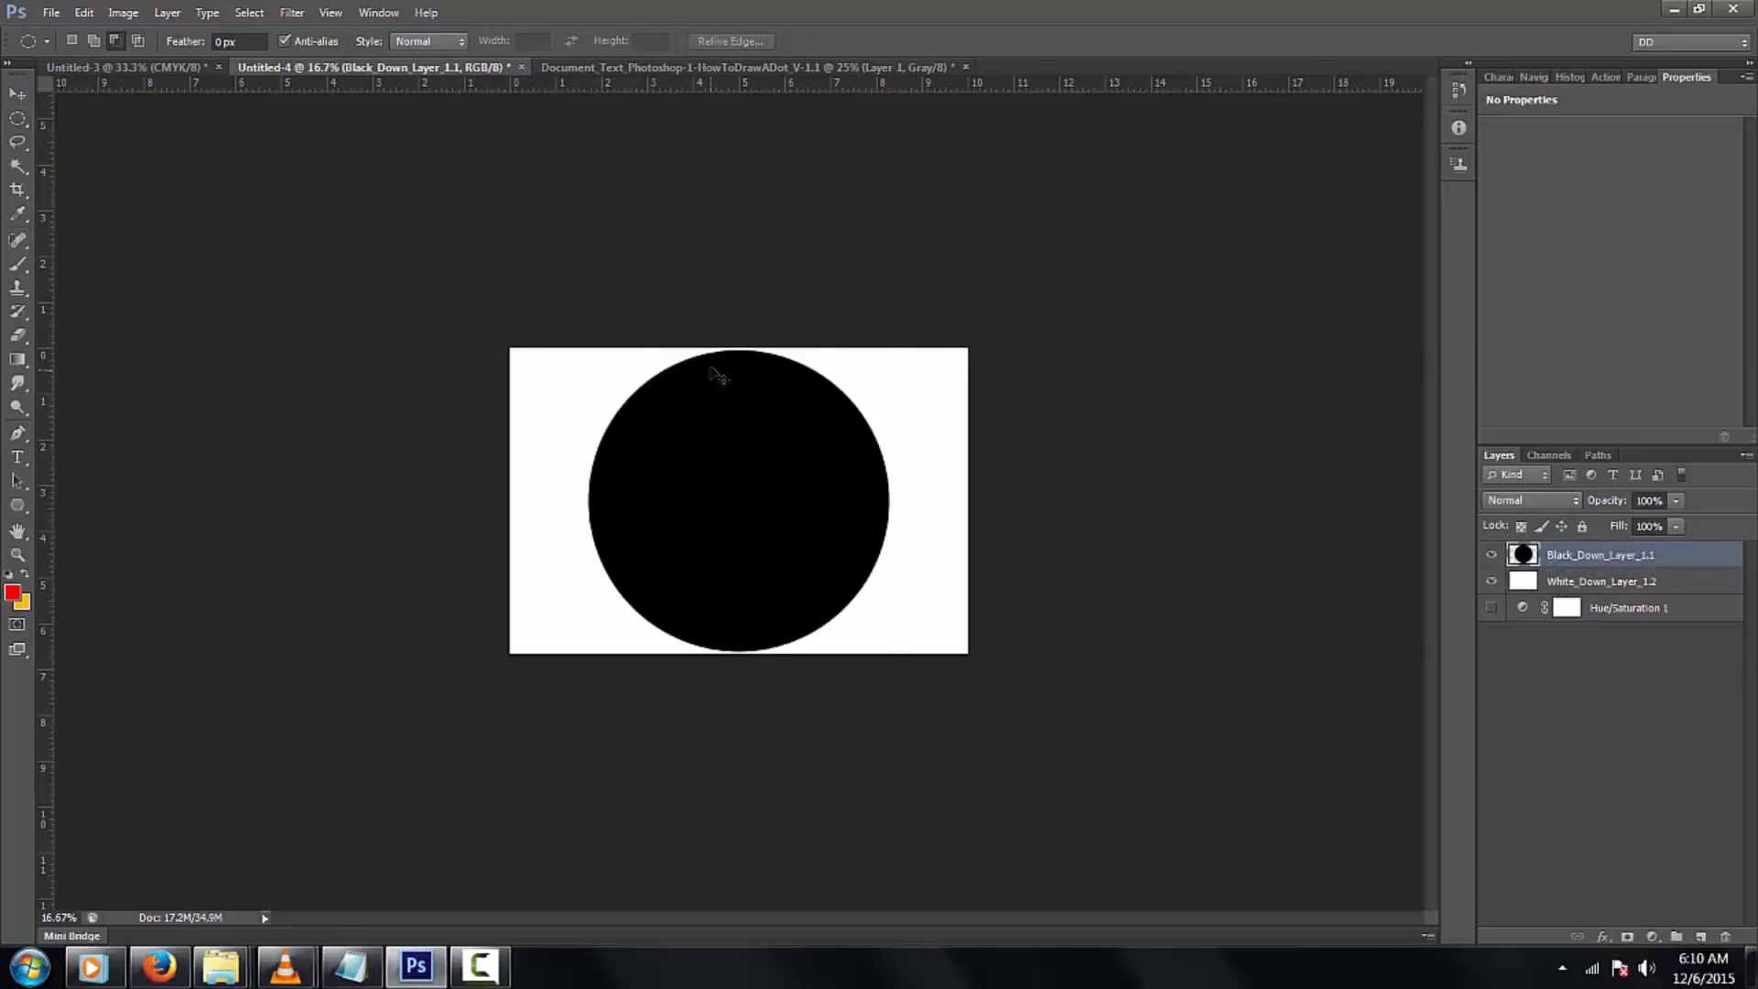
Scale the black circle to 50% width and 50% height with Free Transform
key("ctrl+t")
left_click(305, 41)
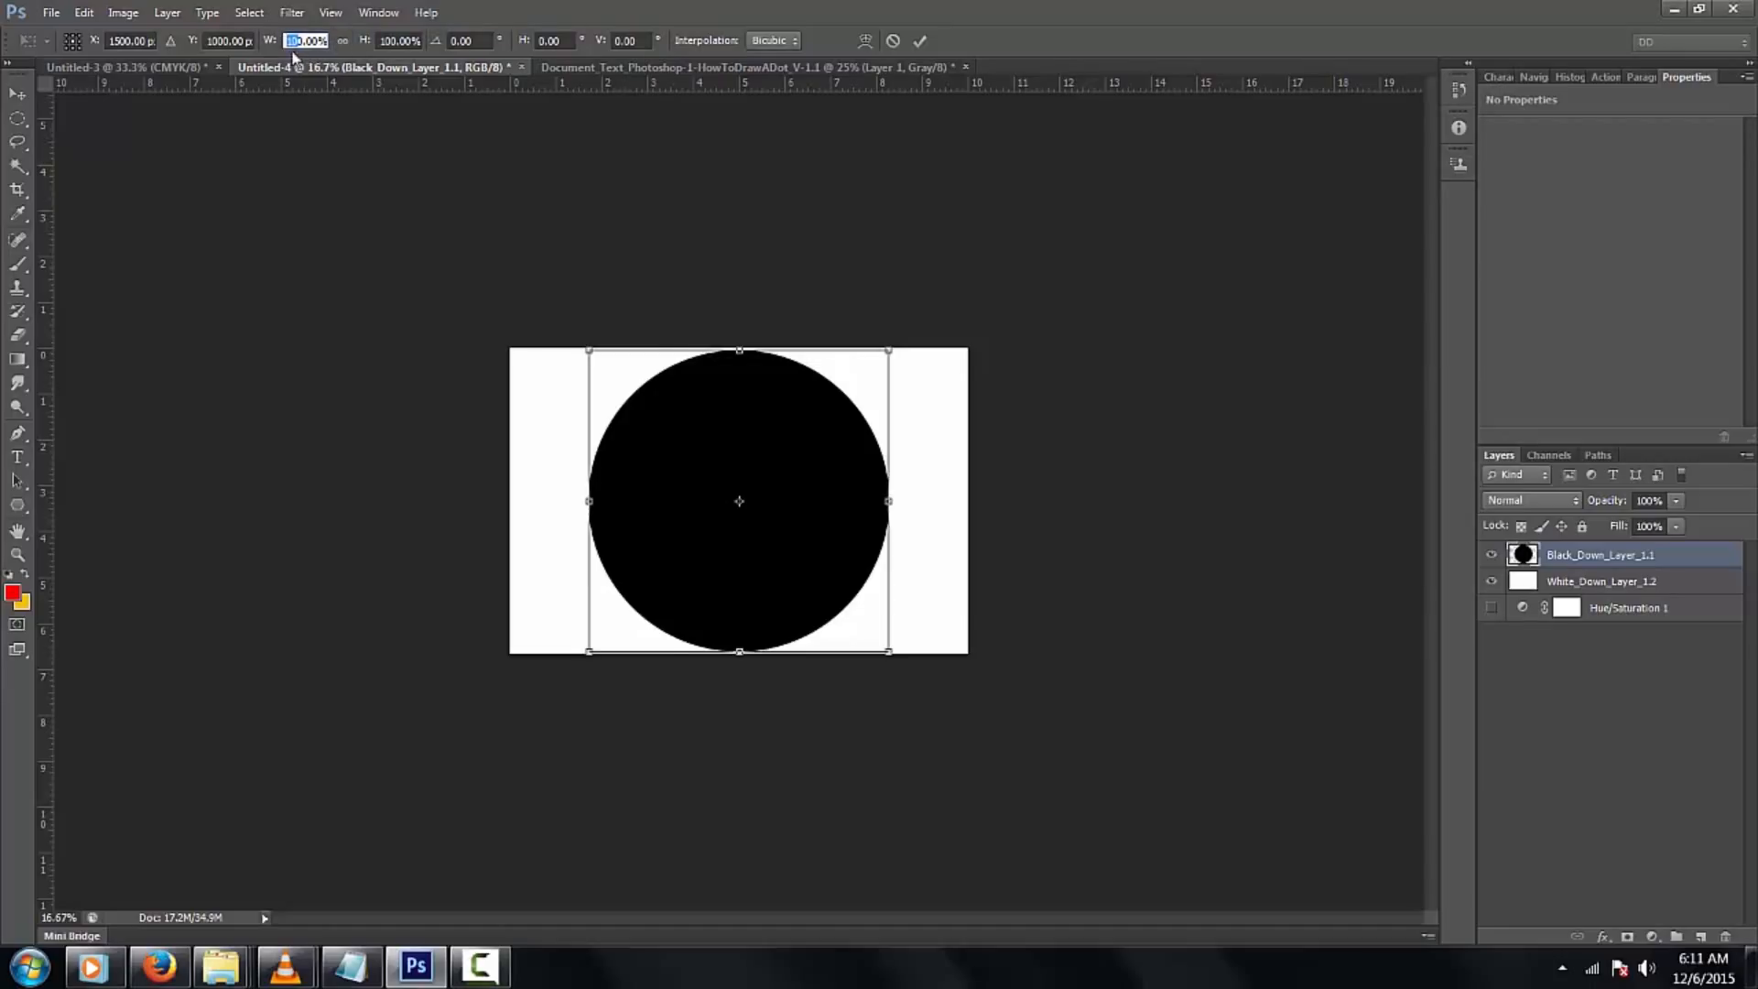
type("50")
key("Return")
left_click(389, 40)
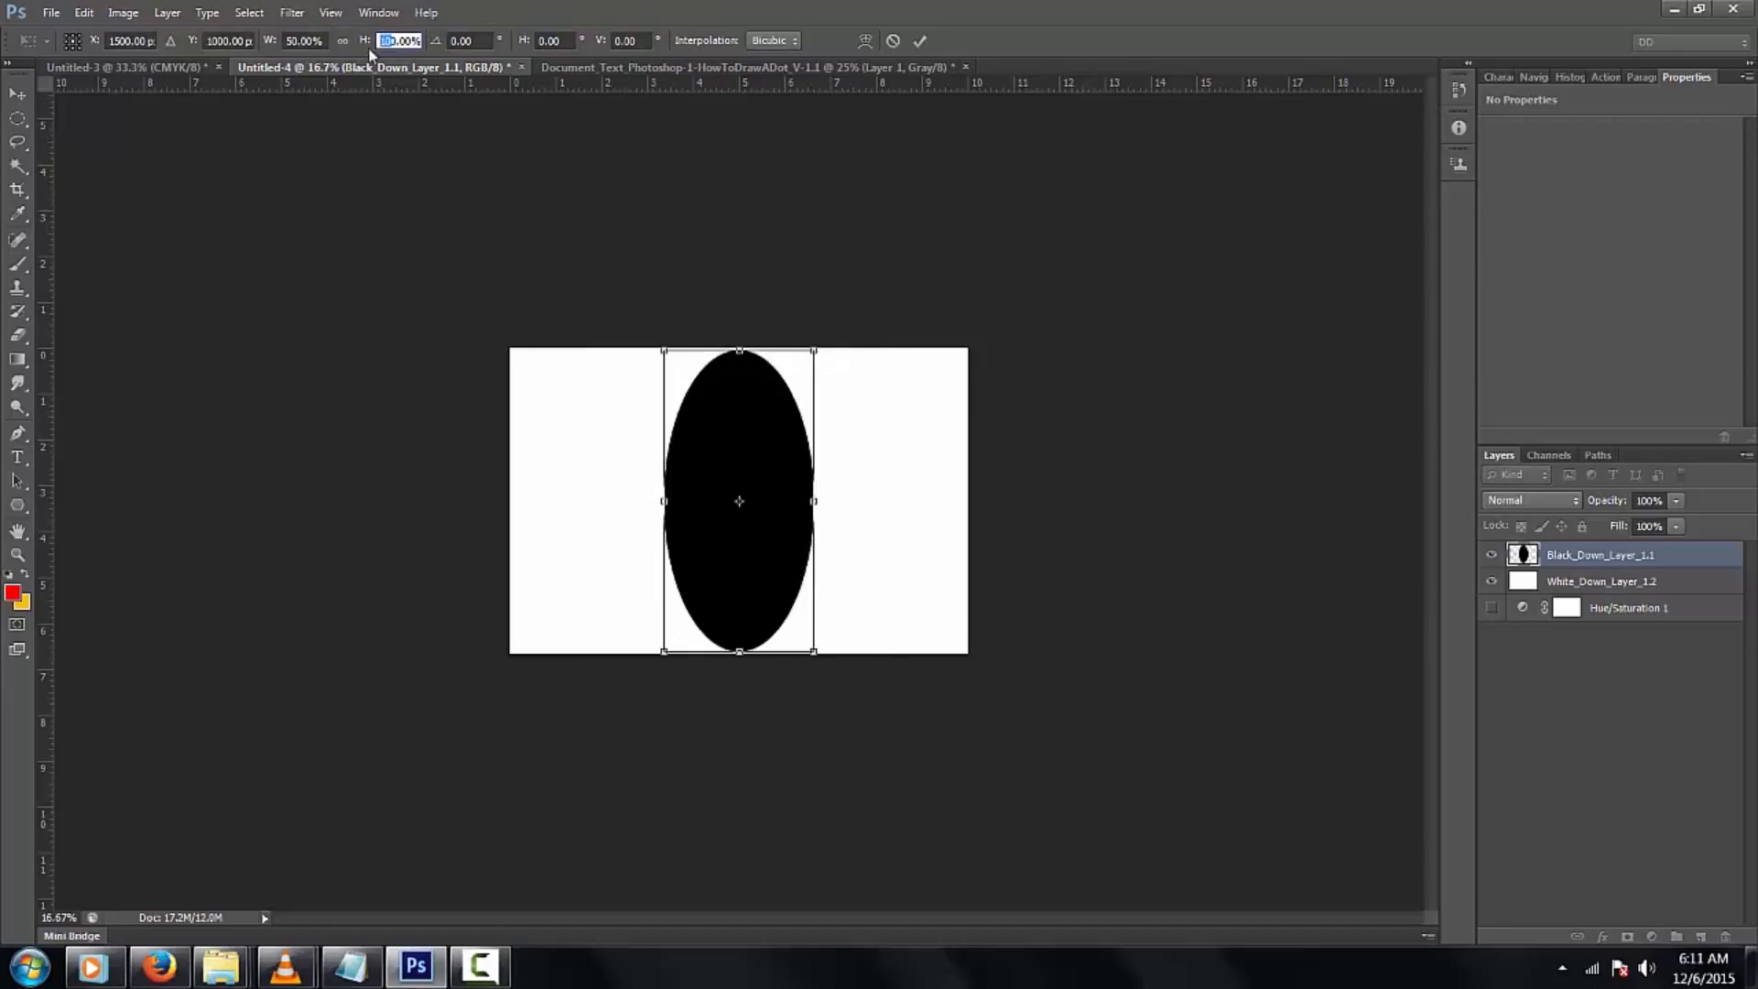
type("50")
key("Return")
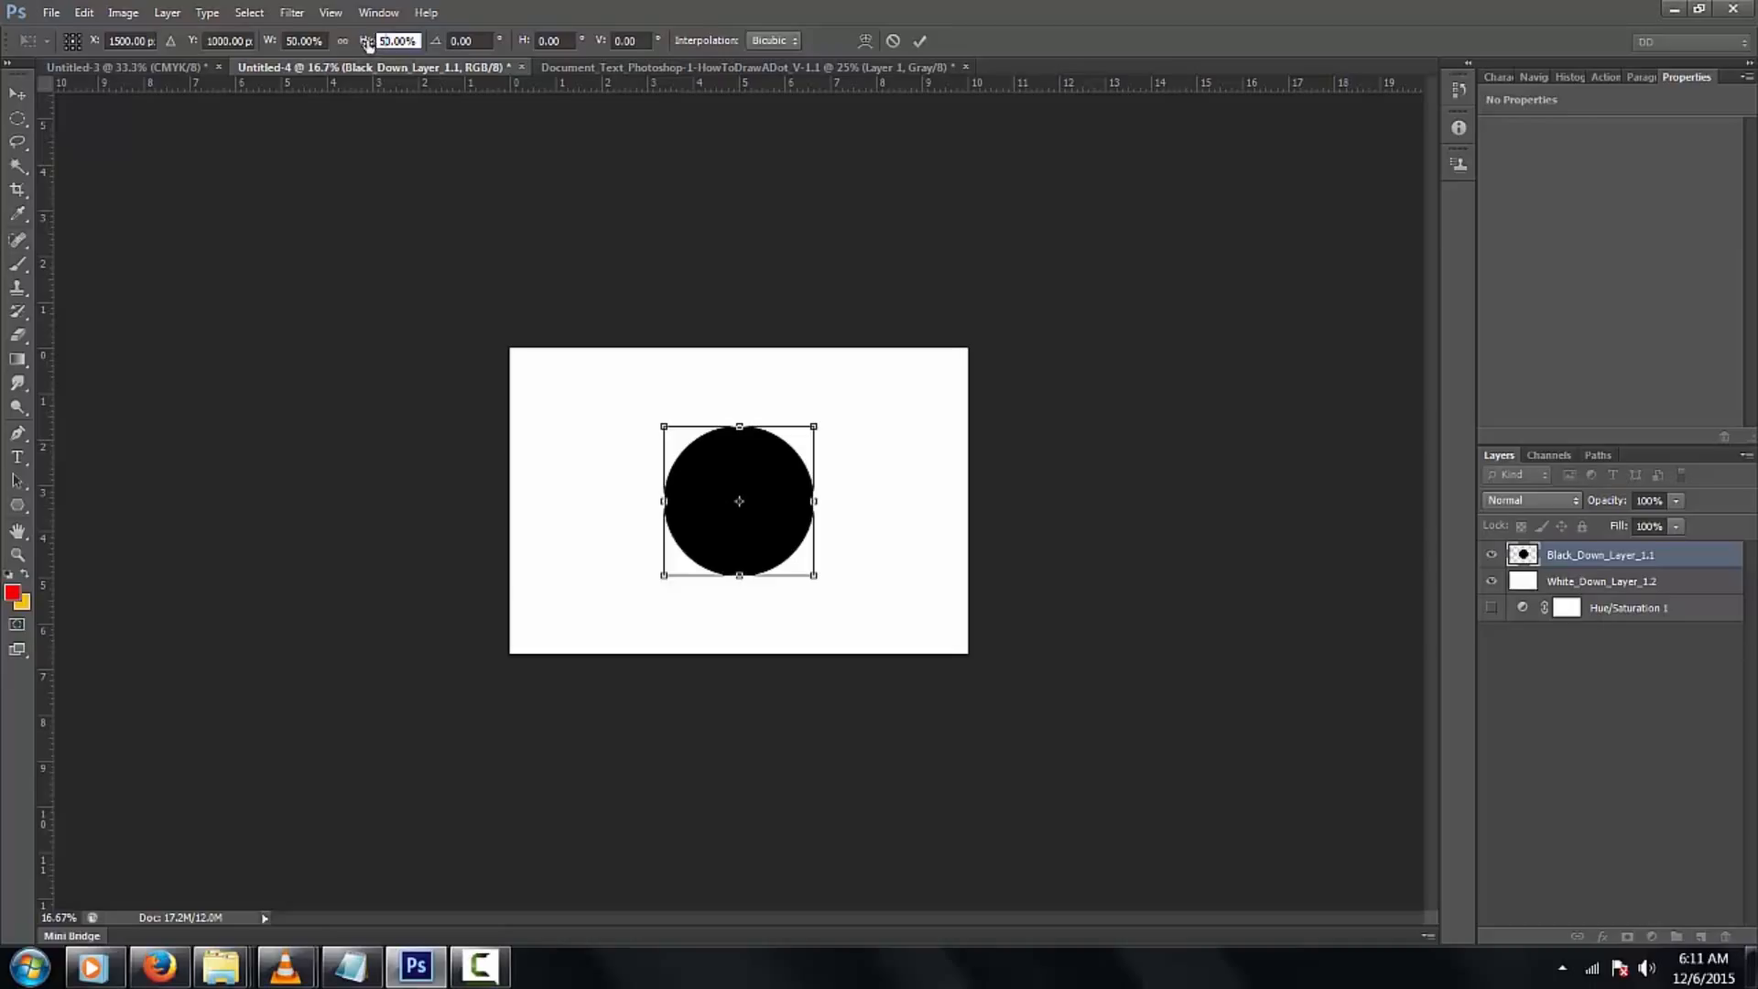
key("Return")
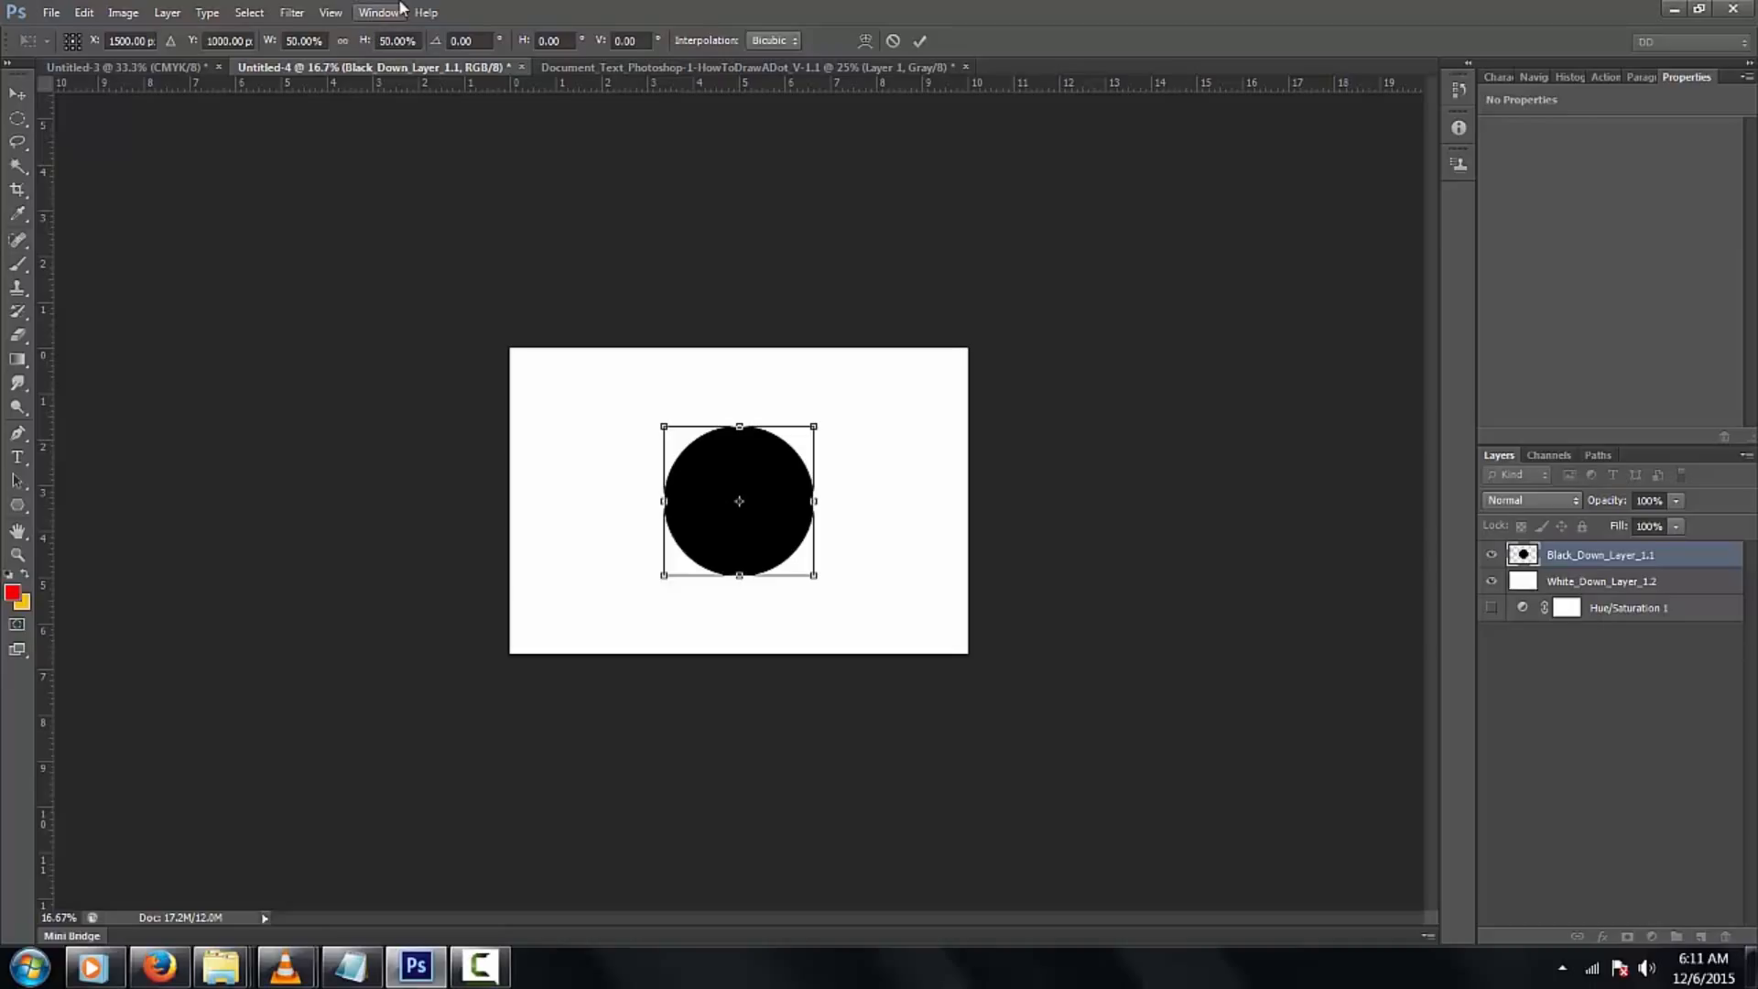
key("Return")
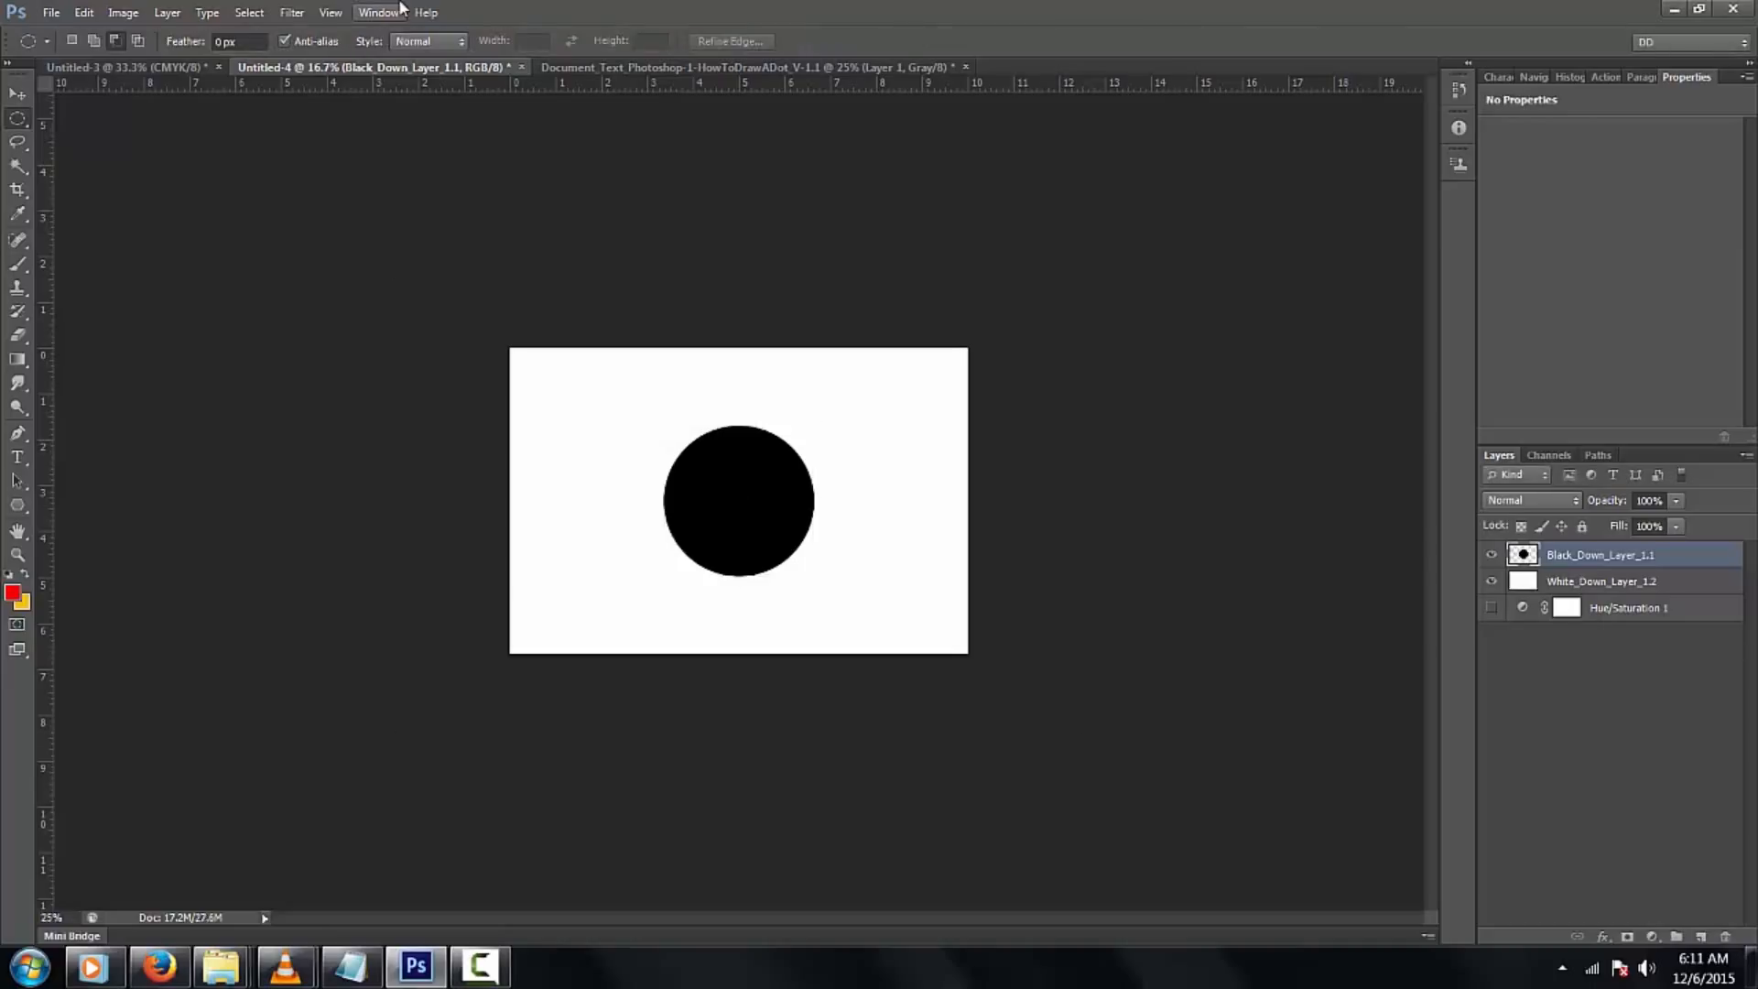
Repeat the 50% scaling four times to shrink the black circle to a small dot
key("ctrl+plus")
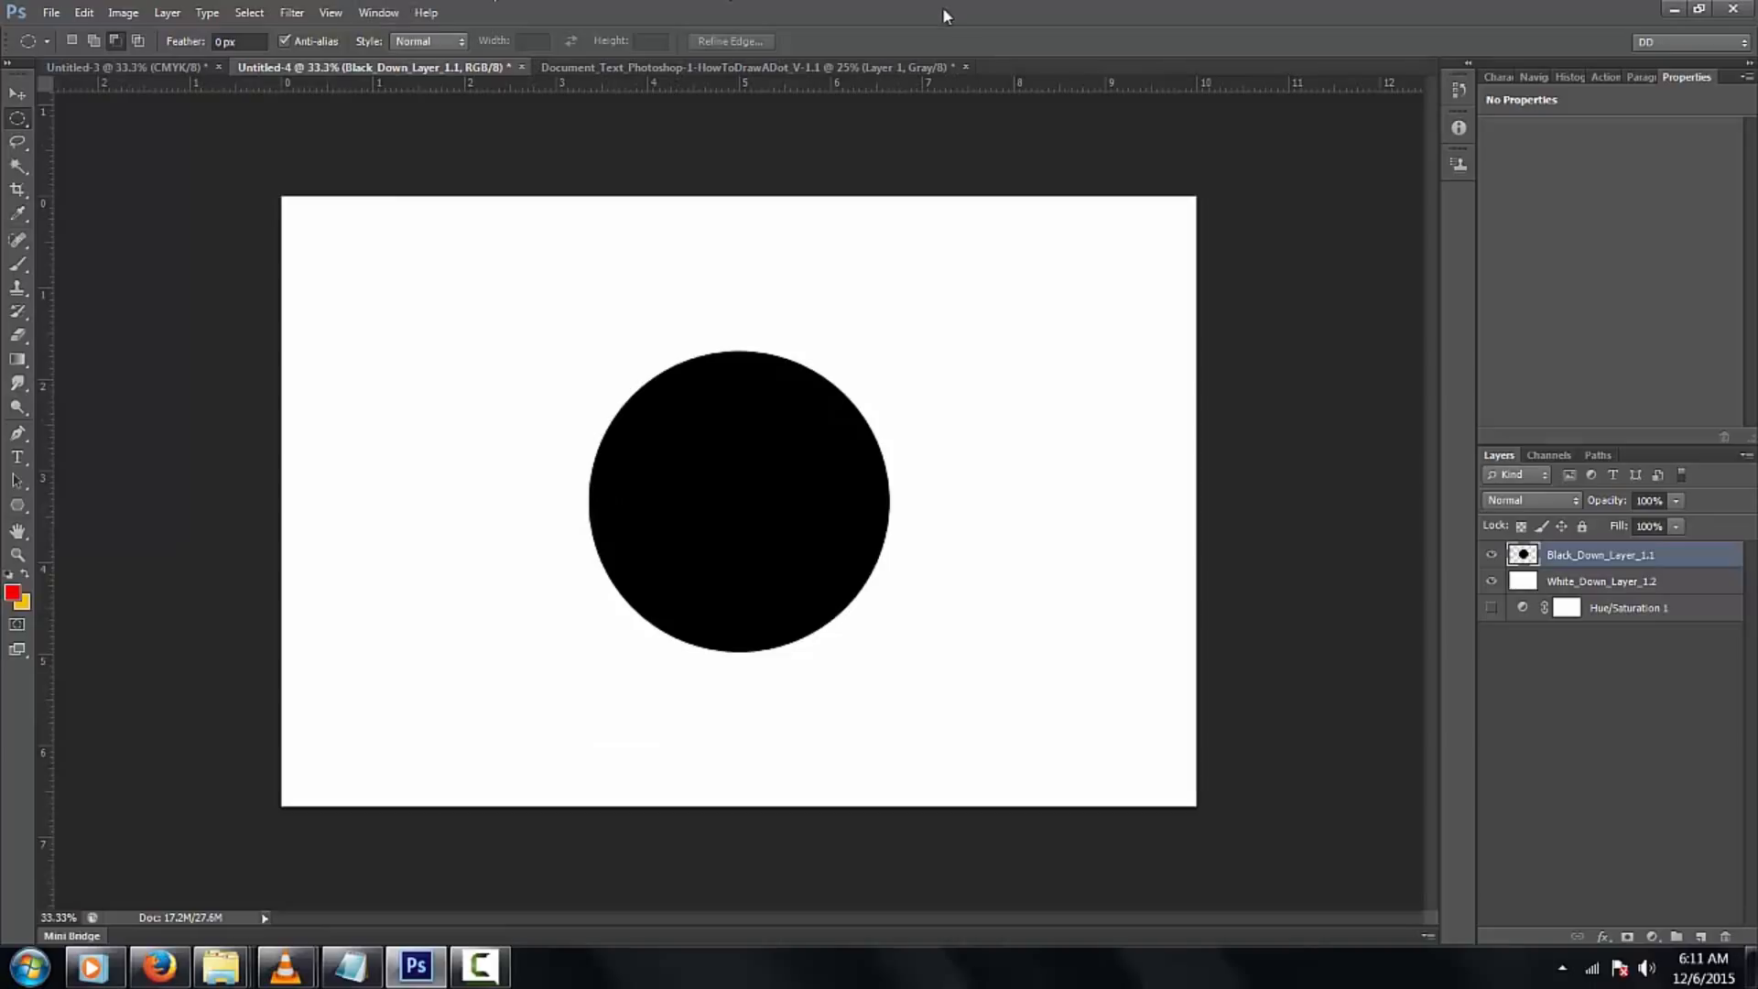
key("ctrl+shift+t")
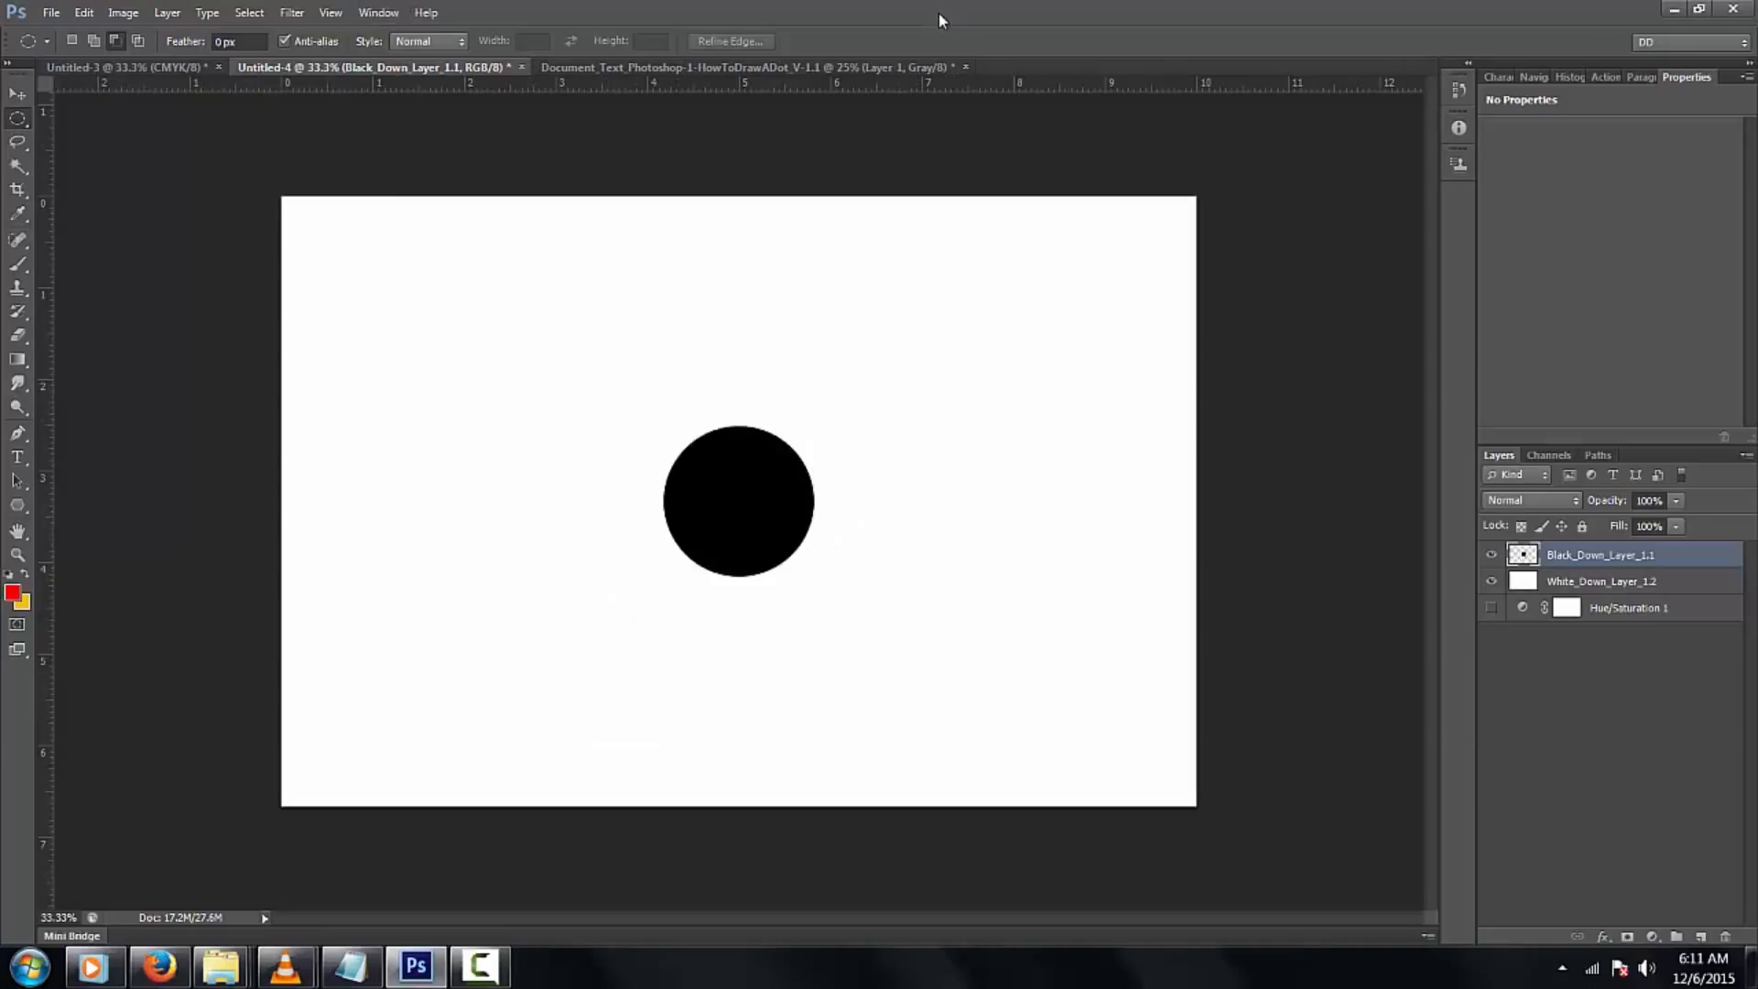
key("ctrl+shift+t")
key("ctrl+shift+t")
key("ctrl+shift+t")
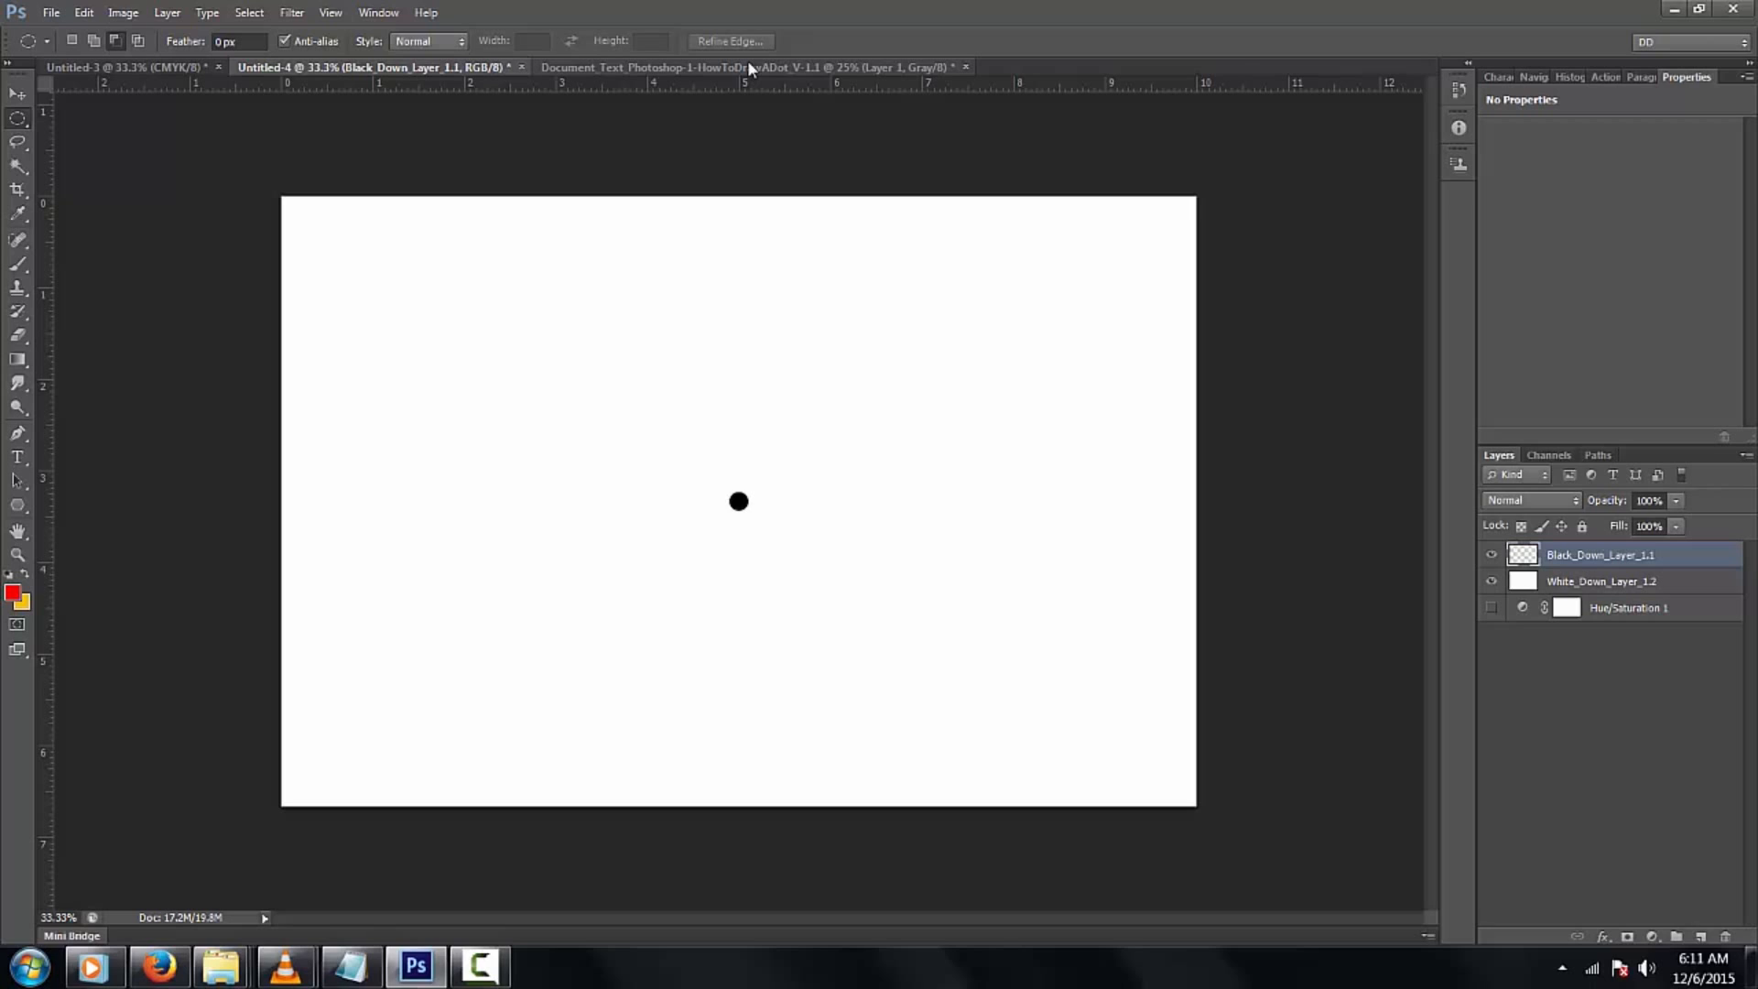